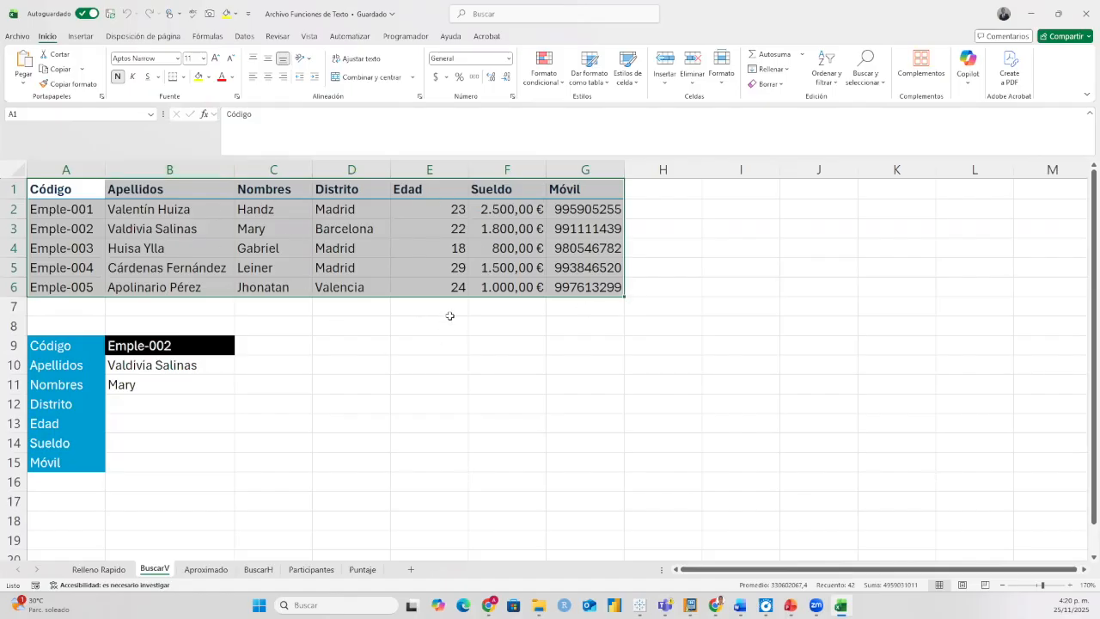
Choose Emple-004 as the Código in cell B9 to test the existing lookups.
{"action": "left_click", "coordinate": [152, 344]}
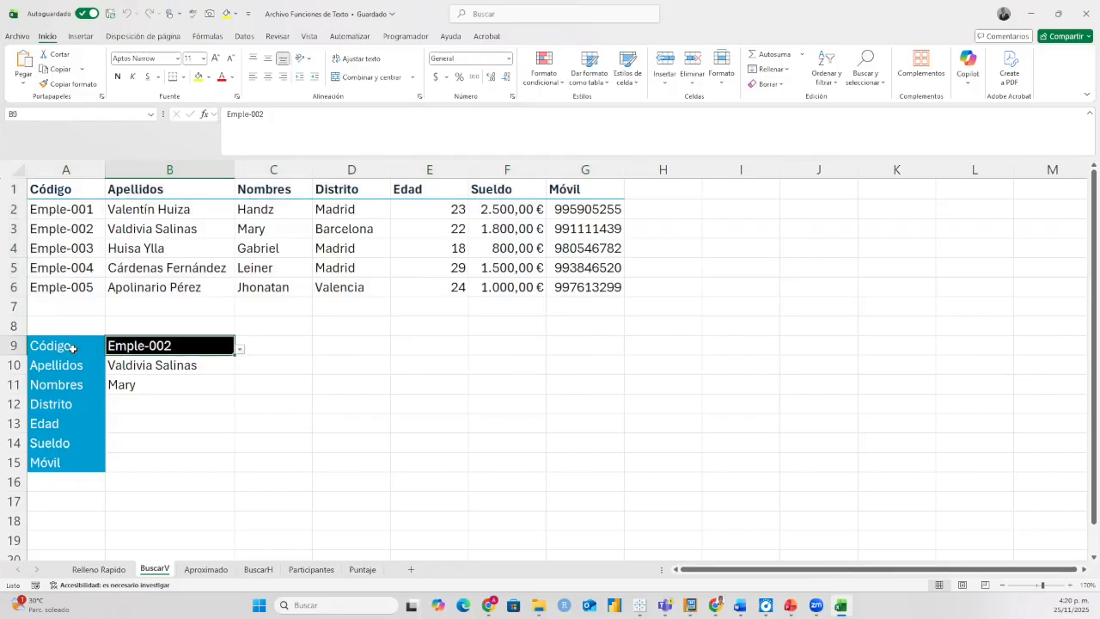
{"action": "left_click", "coordinate": [241, 349]}
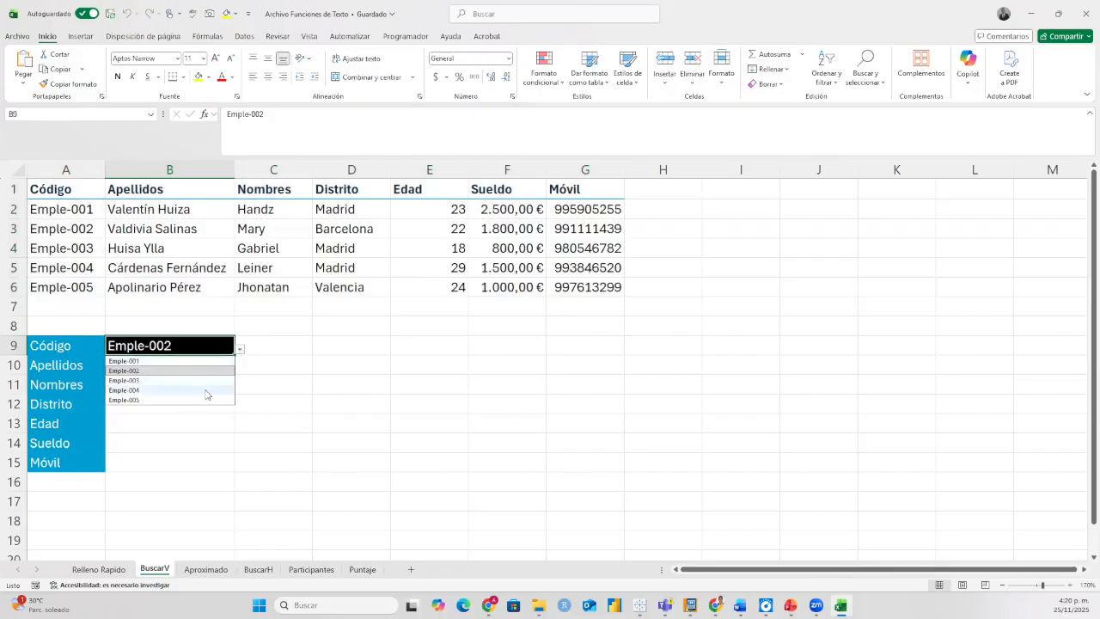
{"action": "left_click", "coordinate": [205, 391]}
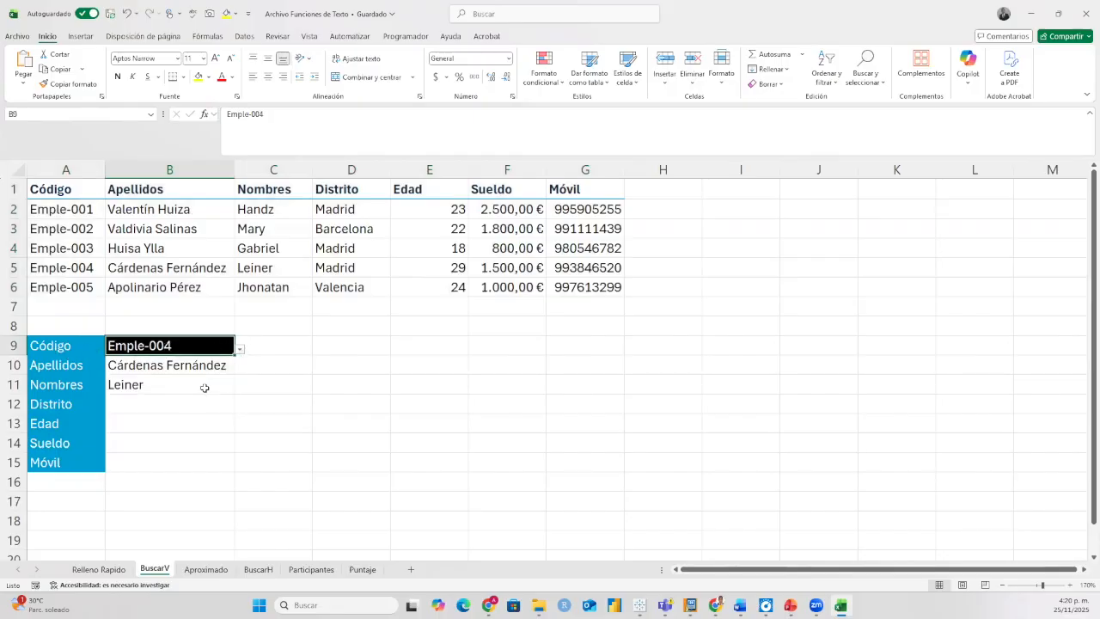
Examine the lookup form's value cells from Apellidos (B10) to Móvil (B15).
{"action": "left_click", "coordinate": [50, 365]}
{"action": "left_click", "coordinate": [148, 369]}
{"action": "left_click", "coordinate": [144, 386]}
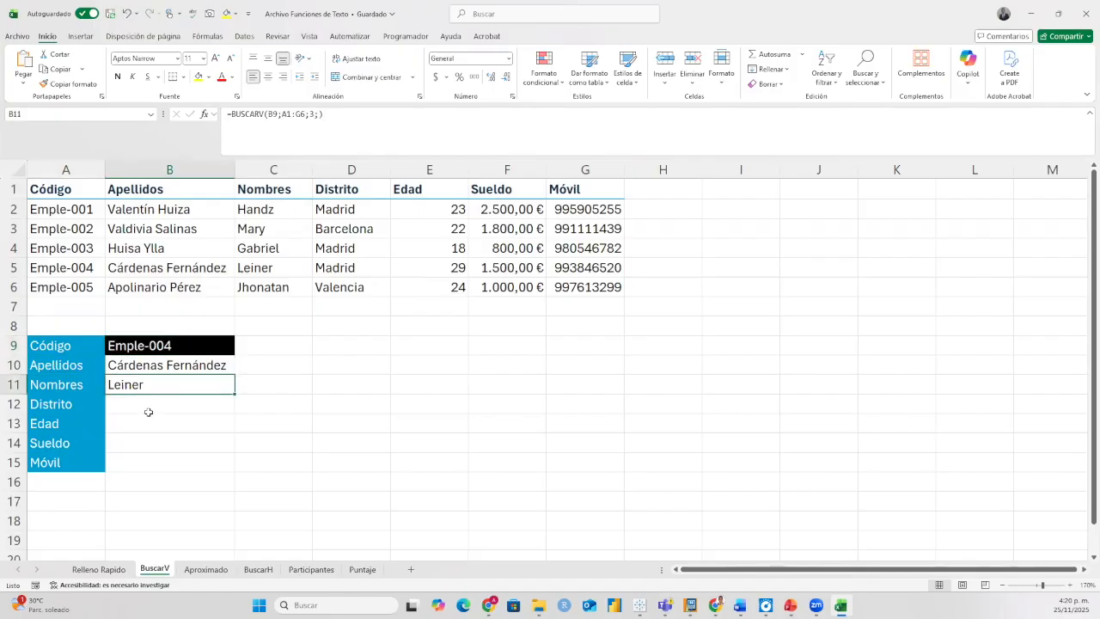
{"action": "left_click", "coordinate": [147, 403]}
{"action": "left_click", "coordinate": [150, 423]}
{"action": "left_click", "coordinate": [148, 445]}
{"action": "left_click", "coordinate": [150, 469]}
Switch the Código in B9 to Emple-002 and review the BUSCARV formula behind Apellidos in B10.
{"action": "left_click", "coordinate": [170, 346]}
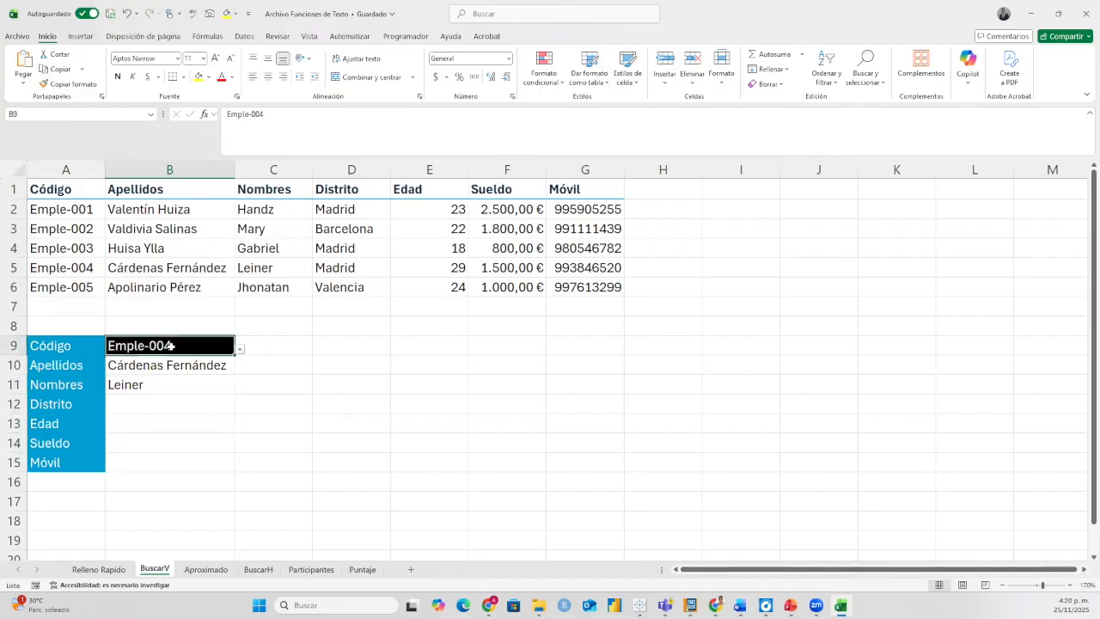
{"action": "left_click", "coordinate": [240, 349]}
{"action": "left_click", "coordinate": [204, 370]}
{"action": "left_click", "coordinate": [164, 366]}
{"action": "left_click", "coordinate": [346, 116]}
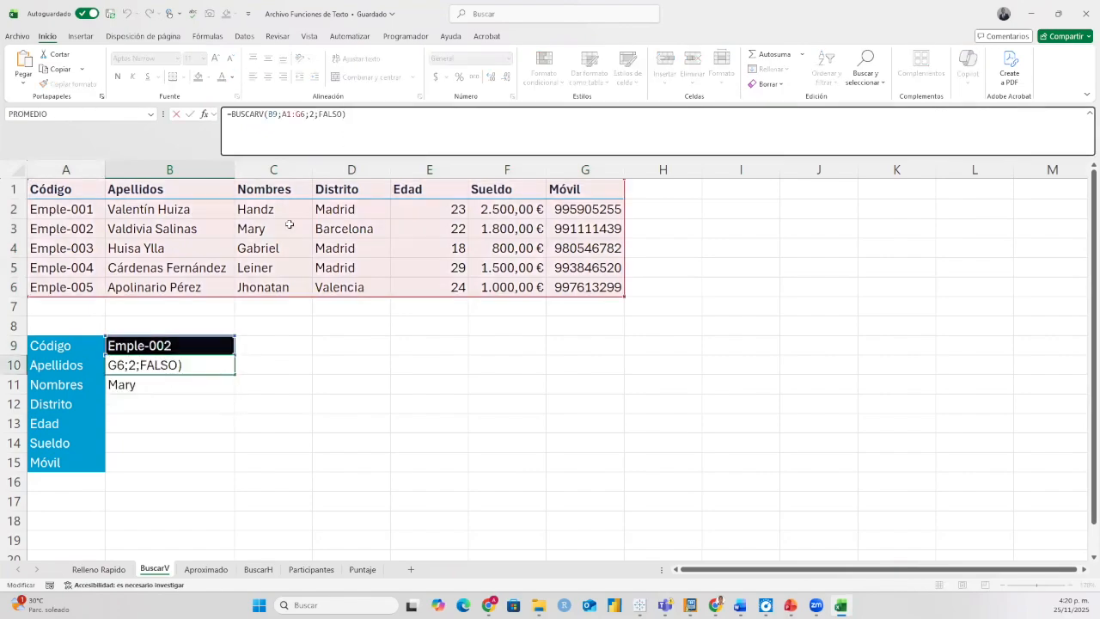
{"action": "left_click", "coordinate": [177, 383]}
Begin a BUSCARV formula for Distrito in B12 with the absolute reference $B$9 as lookup value and A1:G6 as the table.
{"action": "left_click", "coordinate": [138, 408]}
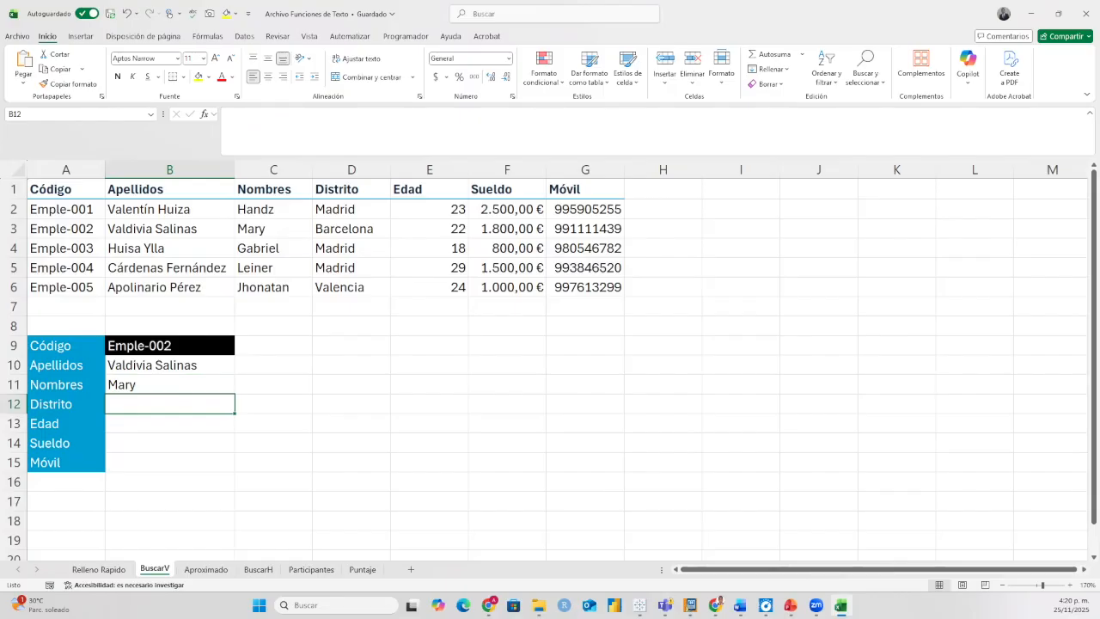
{"action": "type", "text": "="}
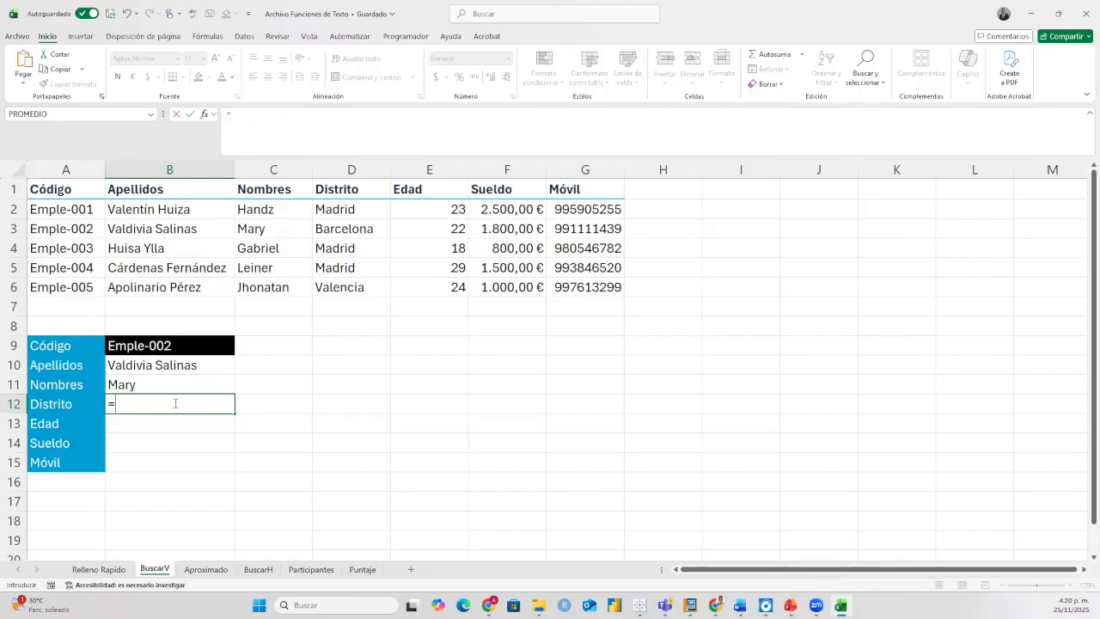
{"action": "type", "text": "bus"}
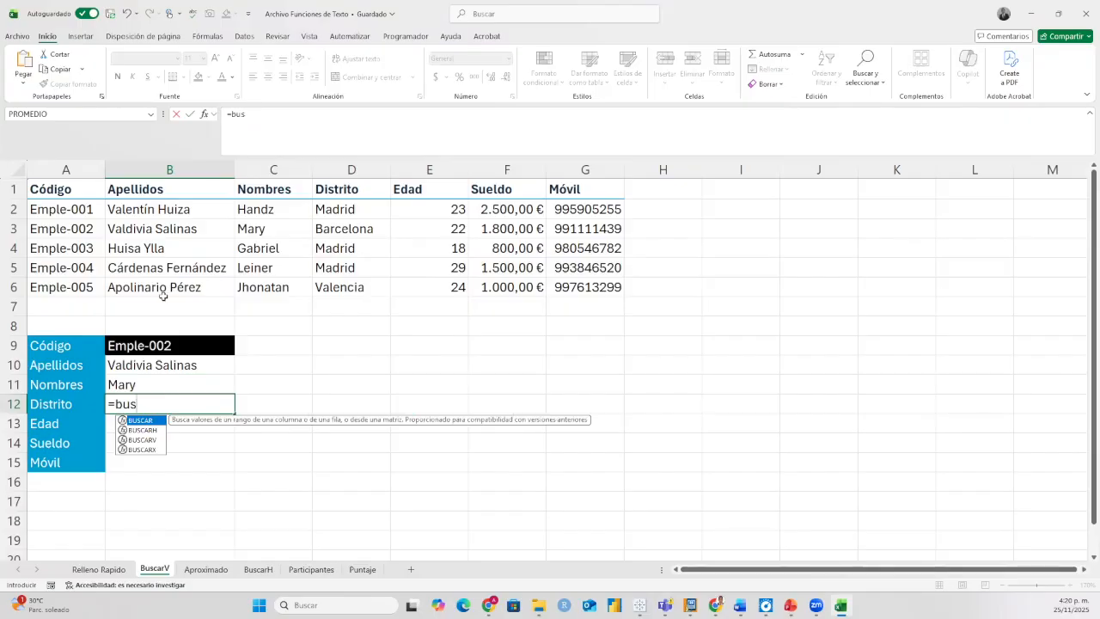
{"action": "double_click", "coordinate": [156, 439]}
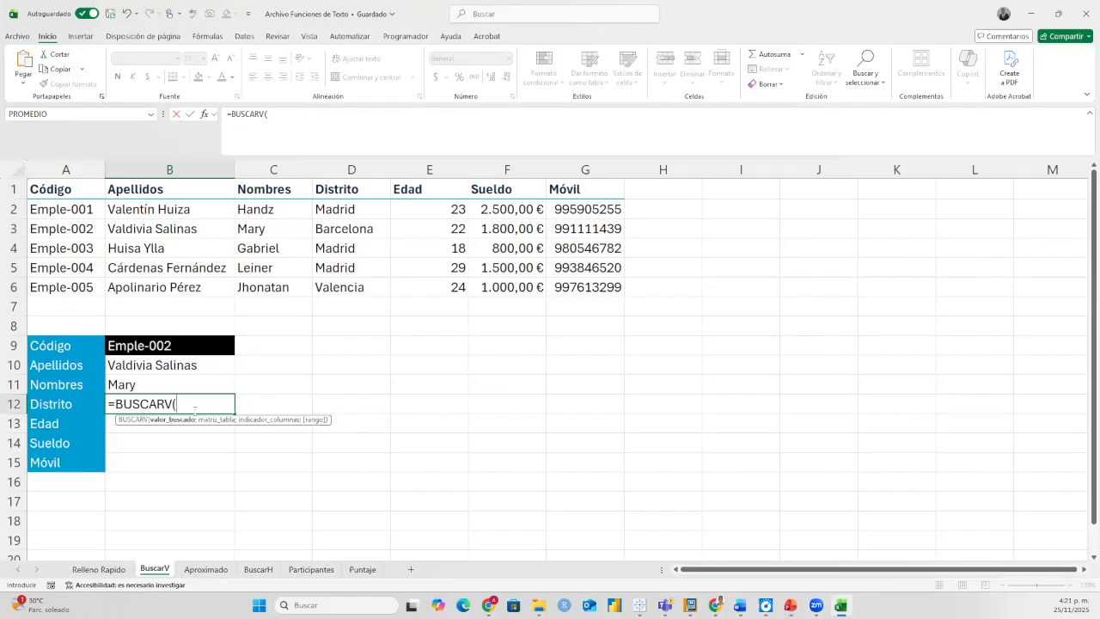
{"action": "left_click", "coordinate": [150, 345]}
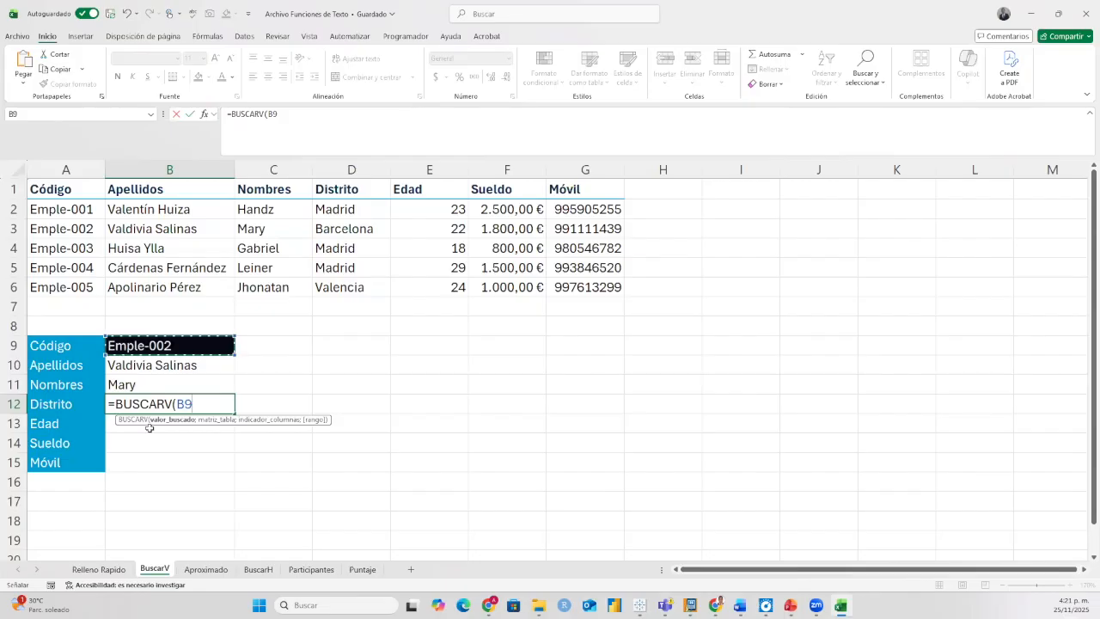
{"action": "key", "text": "F4"}
{"action": "type", "text": ";"}
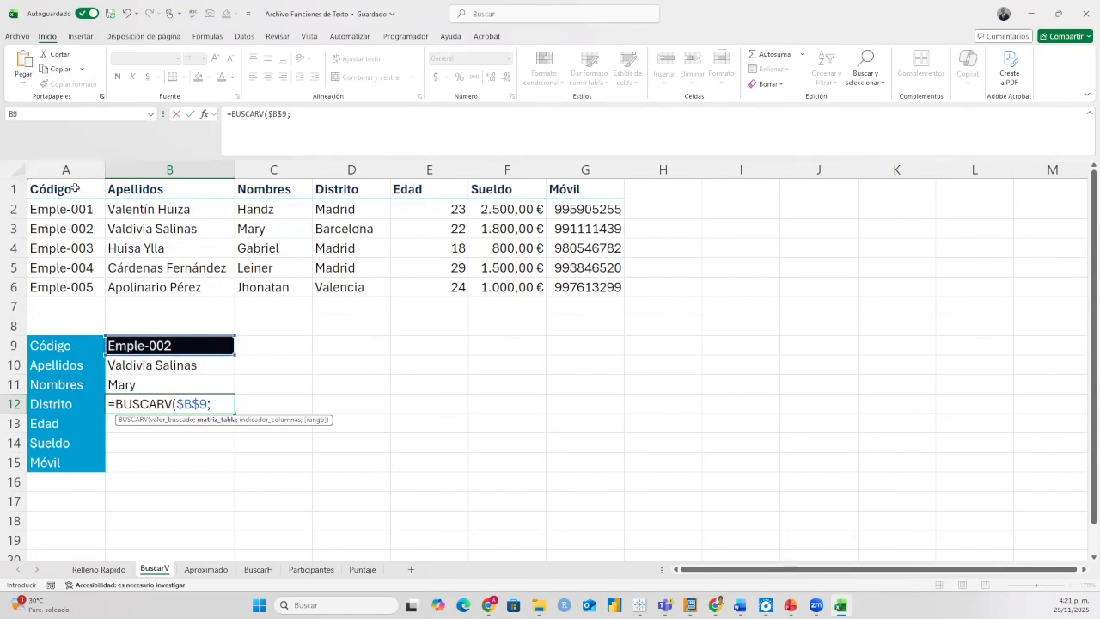
{"action": "left_click_drag", "start_coordinate": [74, 188], "coordinate": [619, 290]}
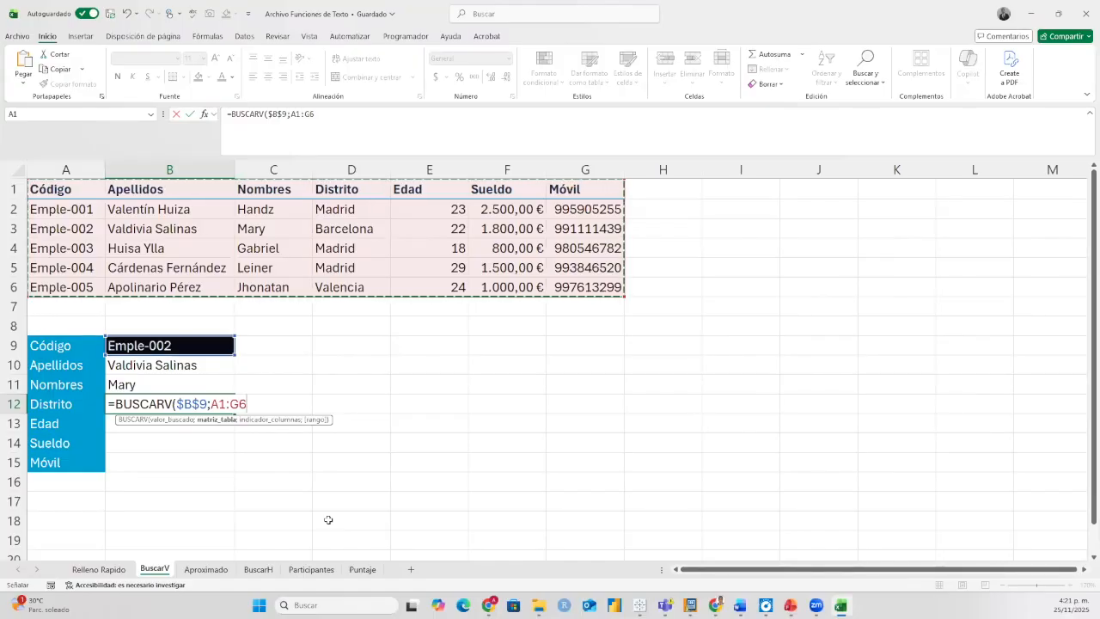
Complete the Distrito formula in B12 with column index 4 and FALSO for an exact match.
{"action": "type", "text": ";4"}
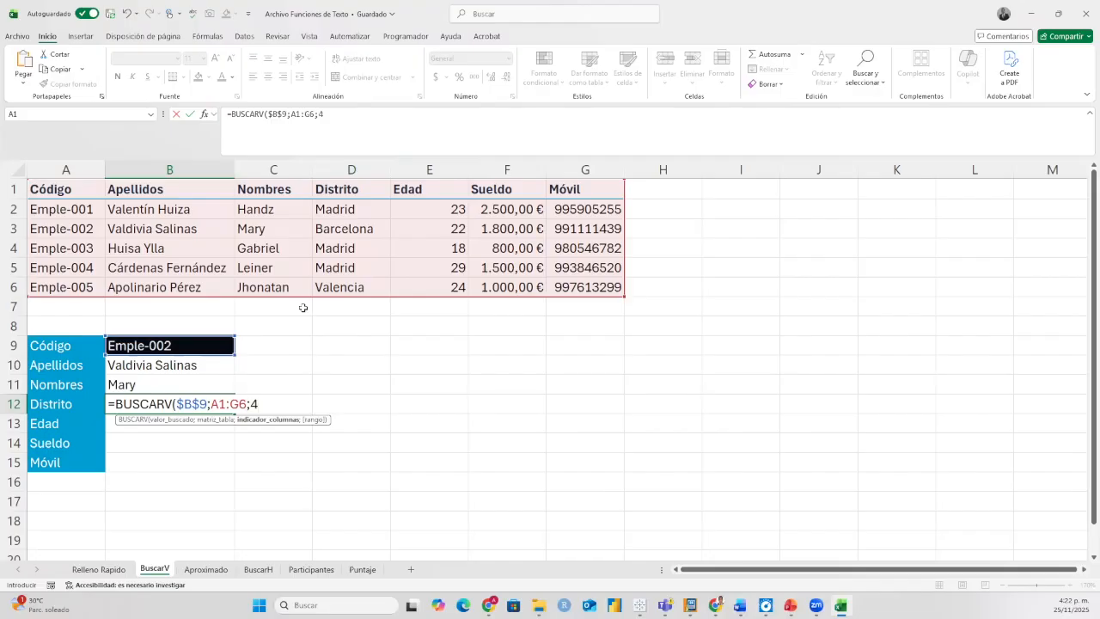
{"action": "type", "text": ";"}
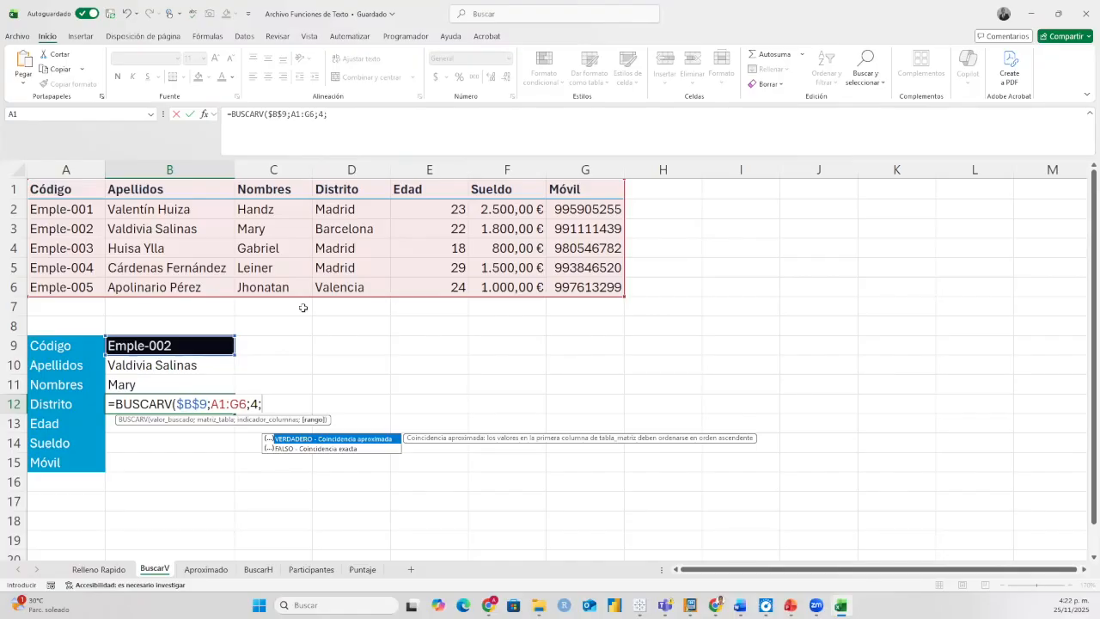
{"action": "left_click", "coordinate": [287, 449]}
{"action": "double_click", "coordinate": [287, 449]}
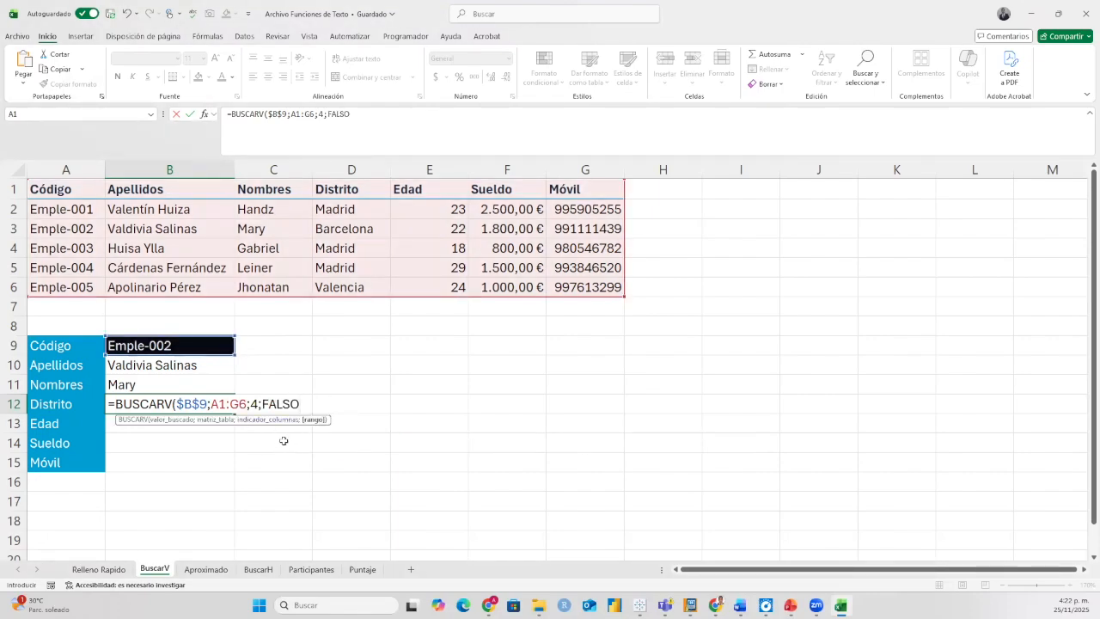
{"action": "type", "text": ")"}
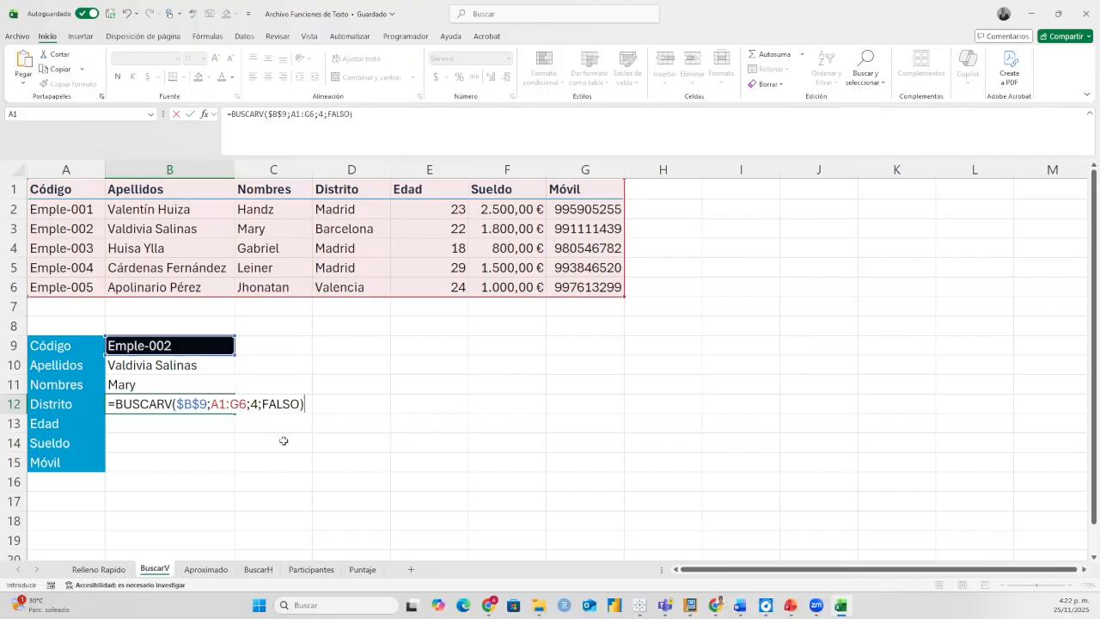
{"action": "key", "text": "Return"}
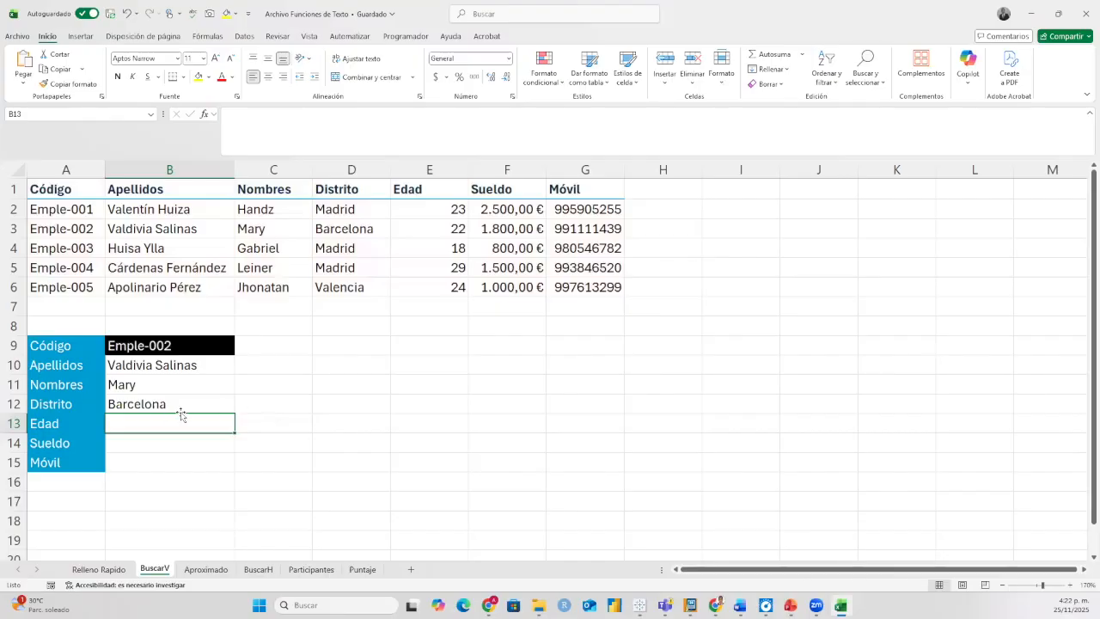
Compare the form with row 3 of the table, and test the Distrito lookup with code Emple-003 in B9.
{"action": "left_click", "coordinate": [26, 229]}
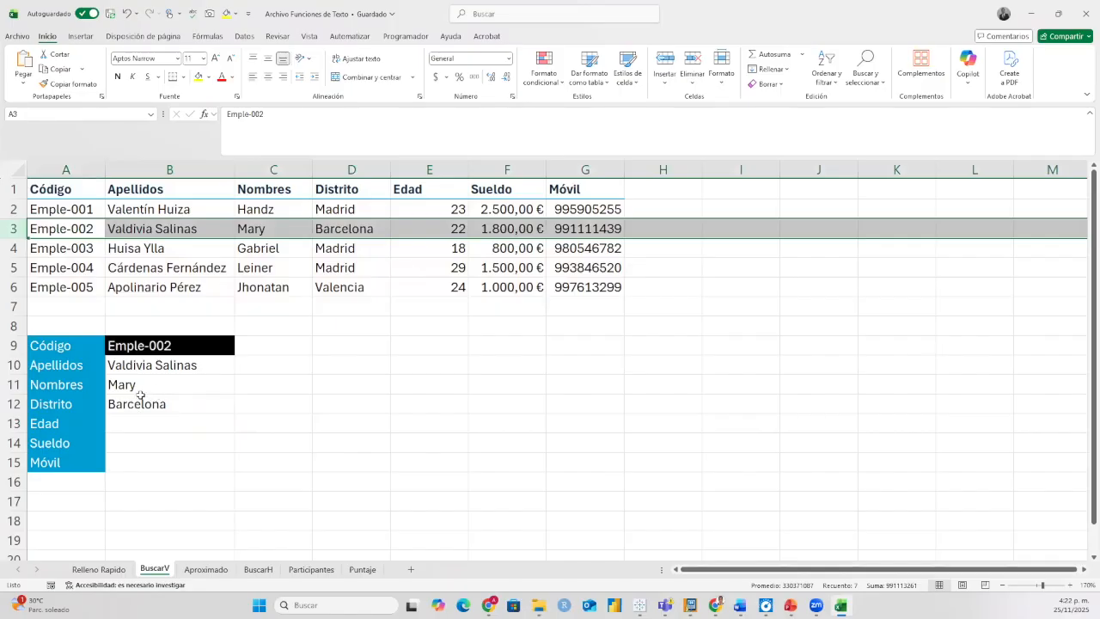
{"action": "left_click", "coordinate": [184, 341]}
{"action": "left_click", "coordinate": [240, 350]}
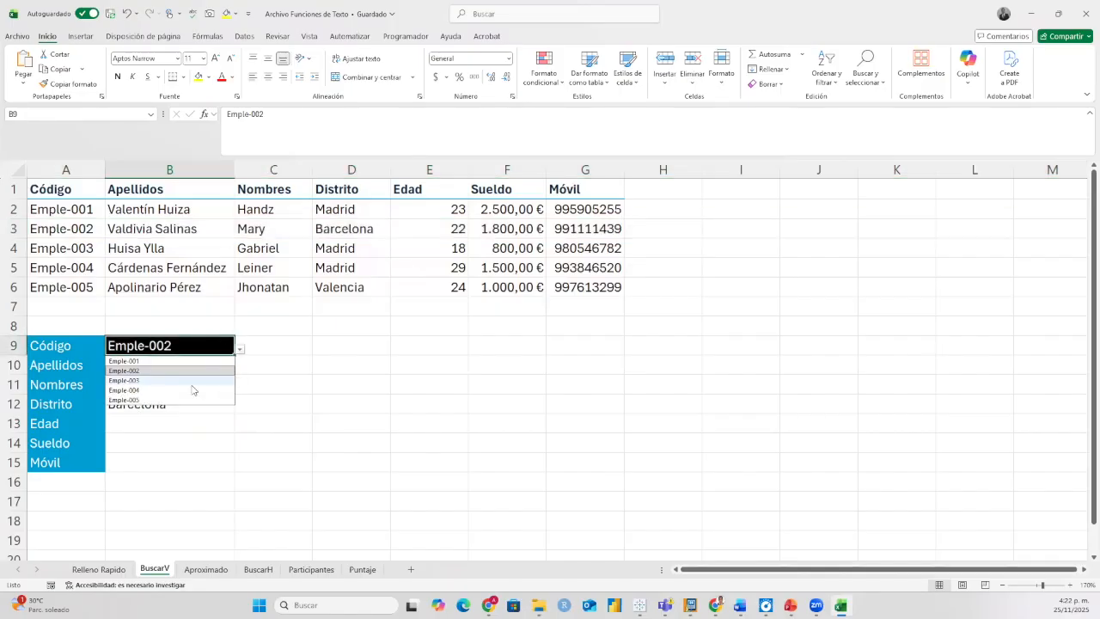
{"action": "left_click", "coordinate": [185, 379]}
{"action": "left_click", "coordinate": [165, 404]}
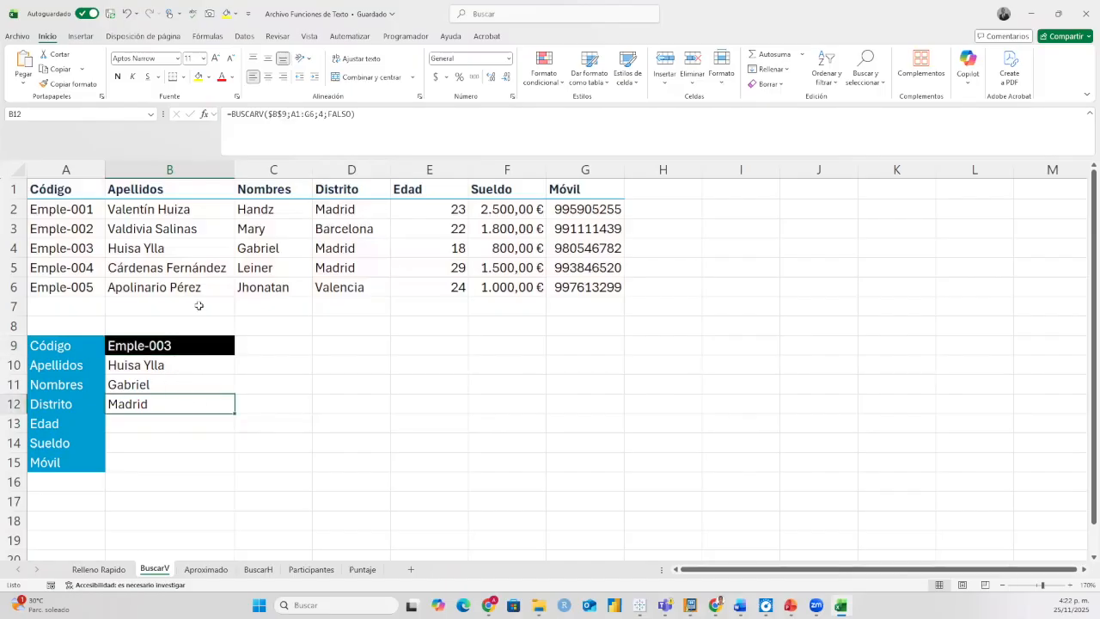
Set the Código in cell B9 to Emple-004.
{"action": "left_click", "coordinate": [141, 350]}
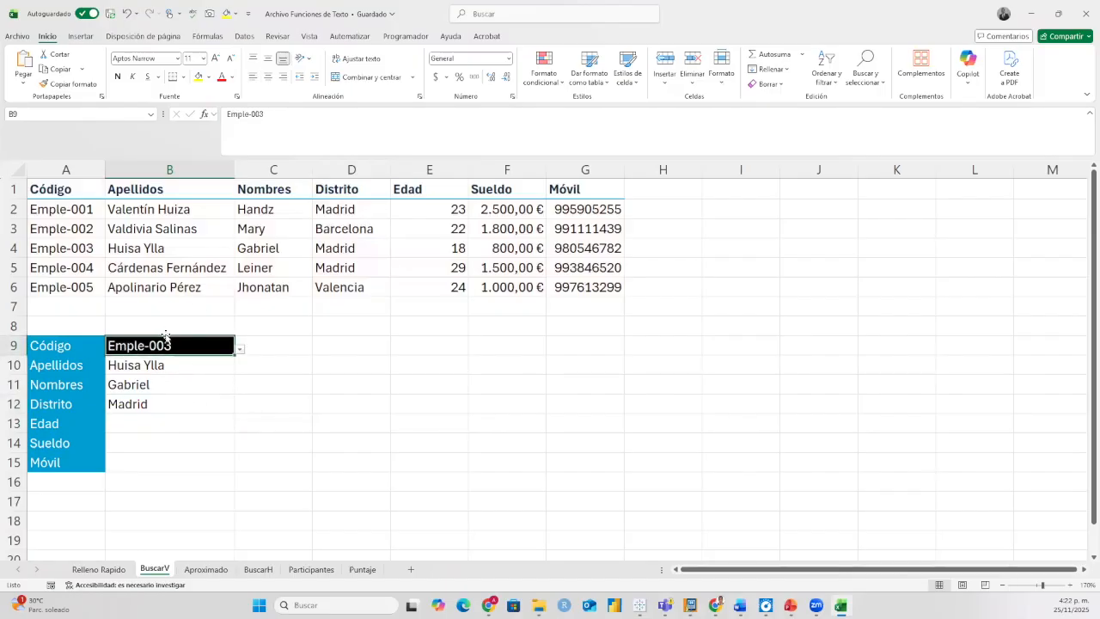
{"action": "left_click", "coordinate": [243, 347]}
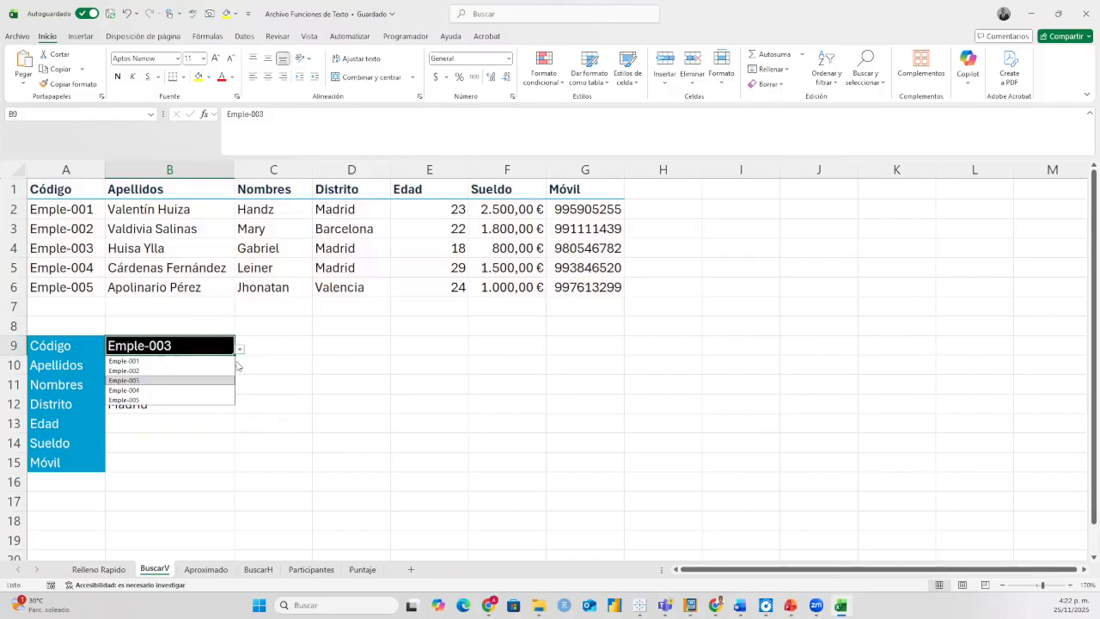
{"action": "left_click", "coordinate": [197, 391]}
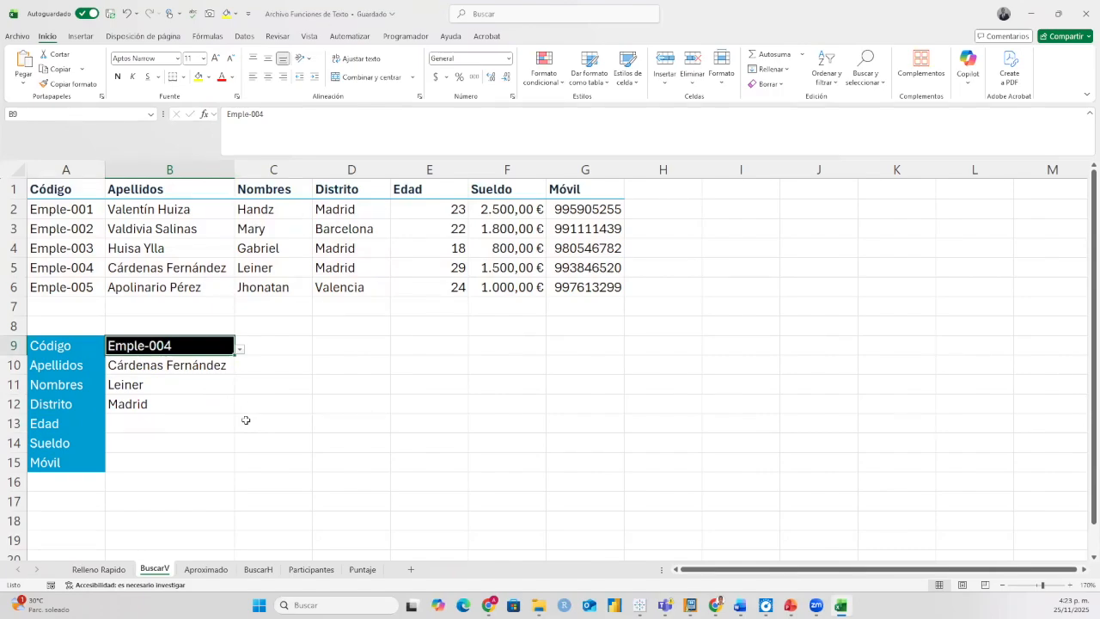
Begin a BUSCARV formula for Edad in B13 with the absolute reference $B$9 as lookup value.
{"action": "left_click", "coordinate": [148, 427]}
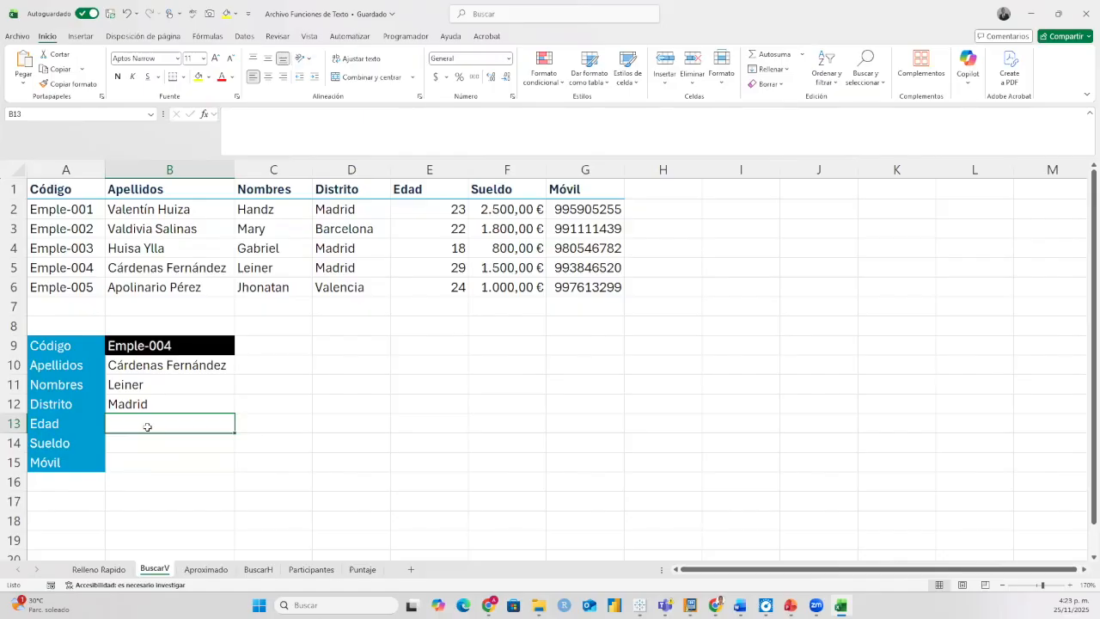
{"action": "type", "text": "="}
{"action": "type", "text": "buscar"}
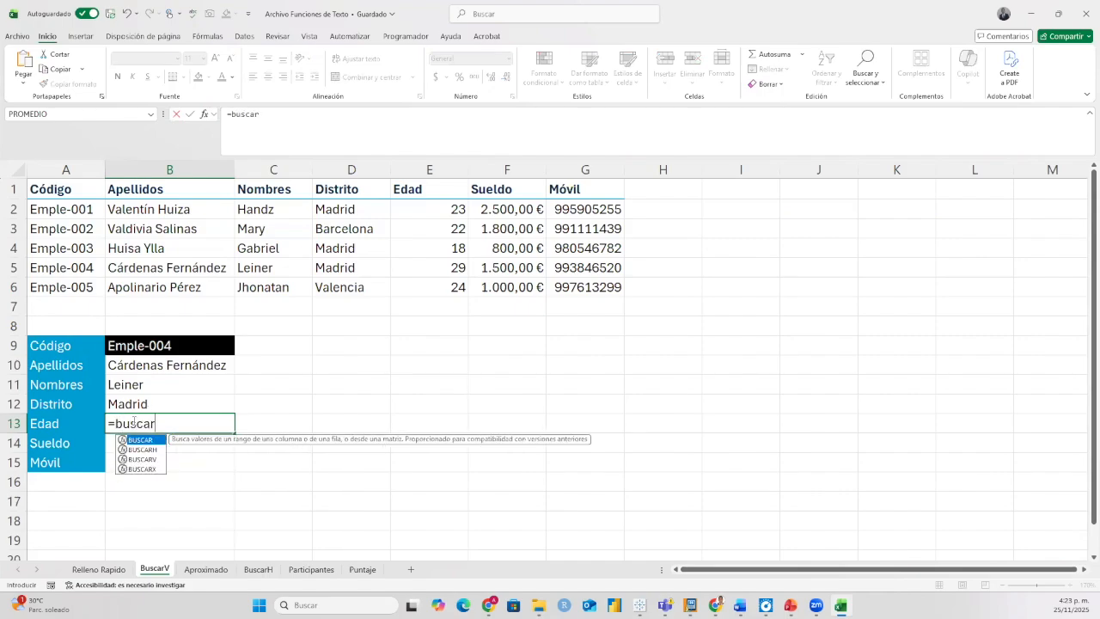
{"action": "double_click", "coordinate": [147, 457]}
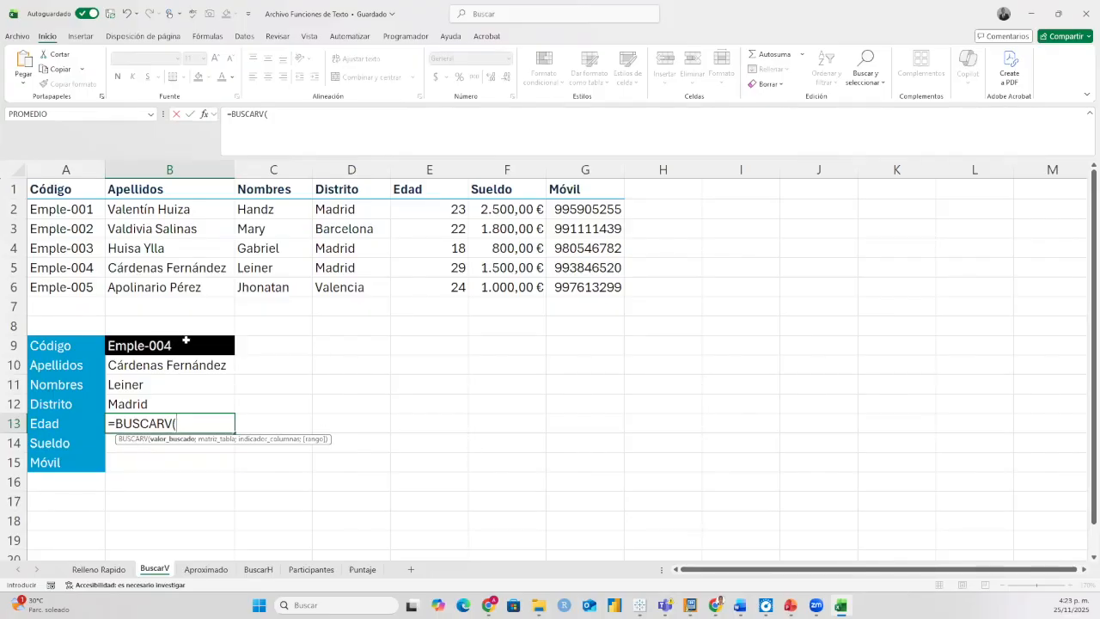
{"action": "left_click", "coordinate": [135, 345]}
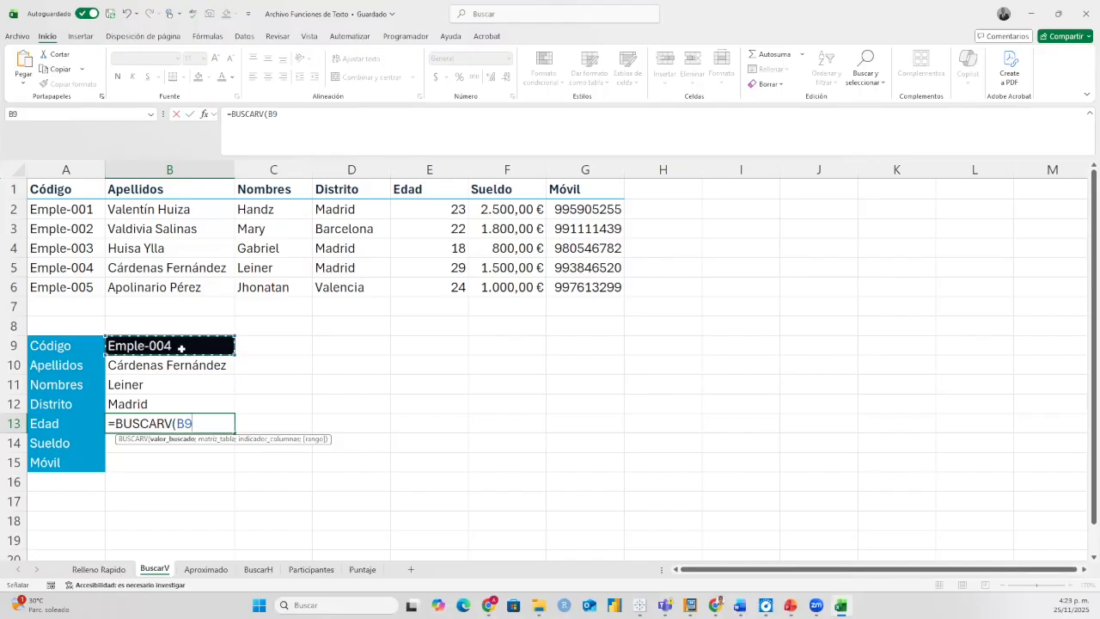
{"action": "type", "text": ";"}
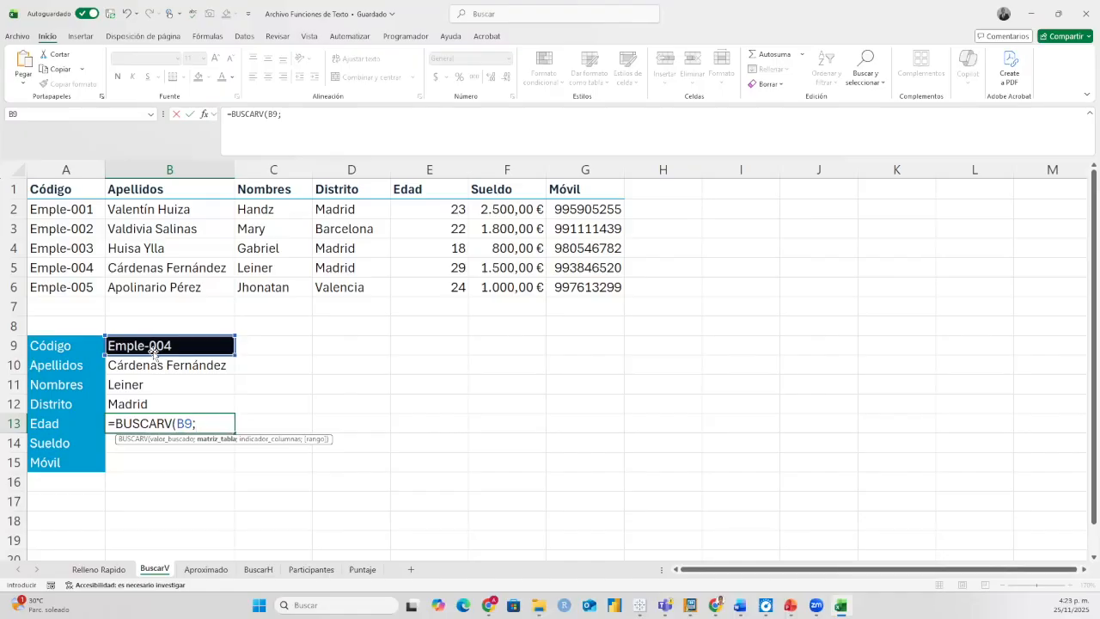
{"action": "key", "text": "F2"}
{"action": "key", "text": "Left"}
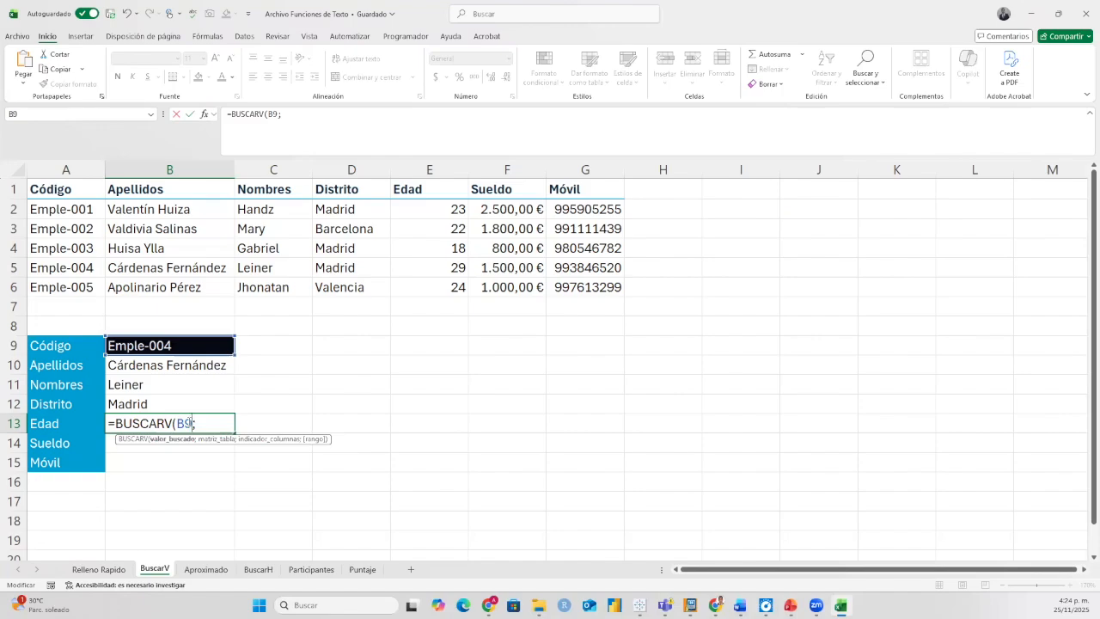
{"action": "key", "text": "F4"}
{"action": "key", "text": "Right"}
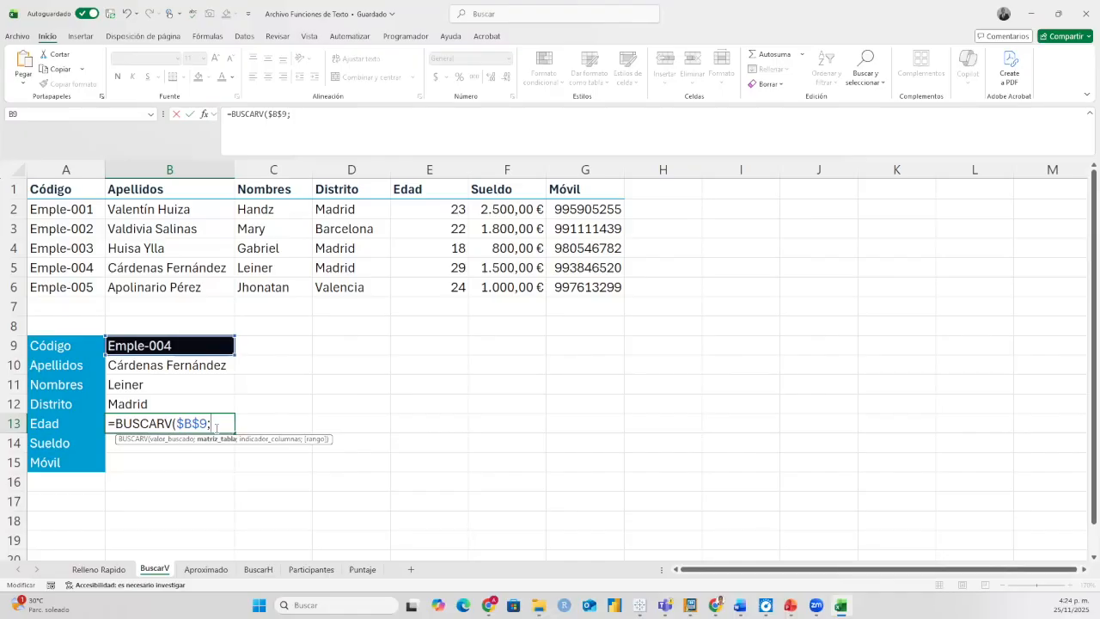
Complete the Edad formula in B13 with table range A1:G6, column index 5 and FALSO for an exact match.
{"action": "left_click_drag", "start_coordinate": [71, 193], "coordinate": [559, 286]}
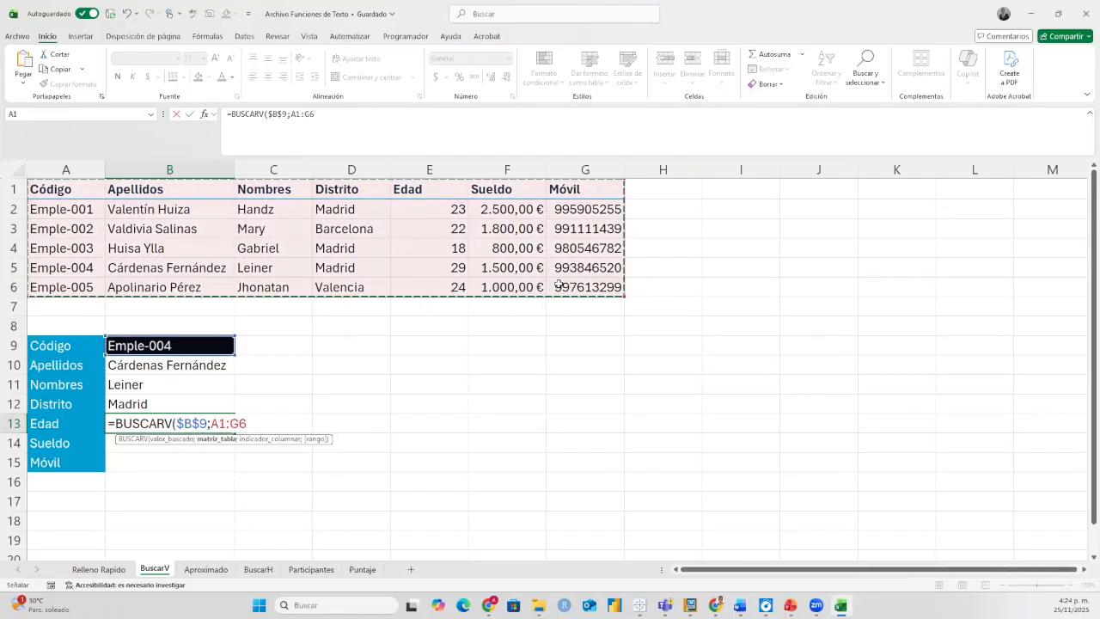
{"action": "type", "text": ";5"}
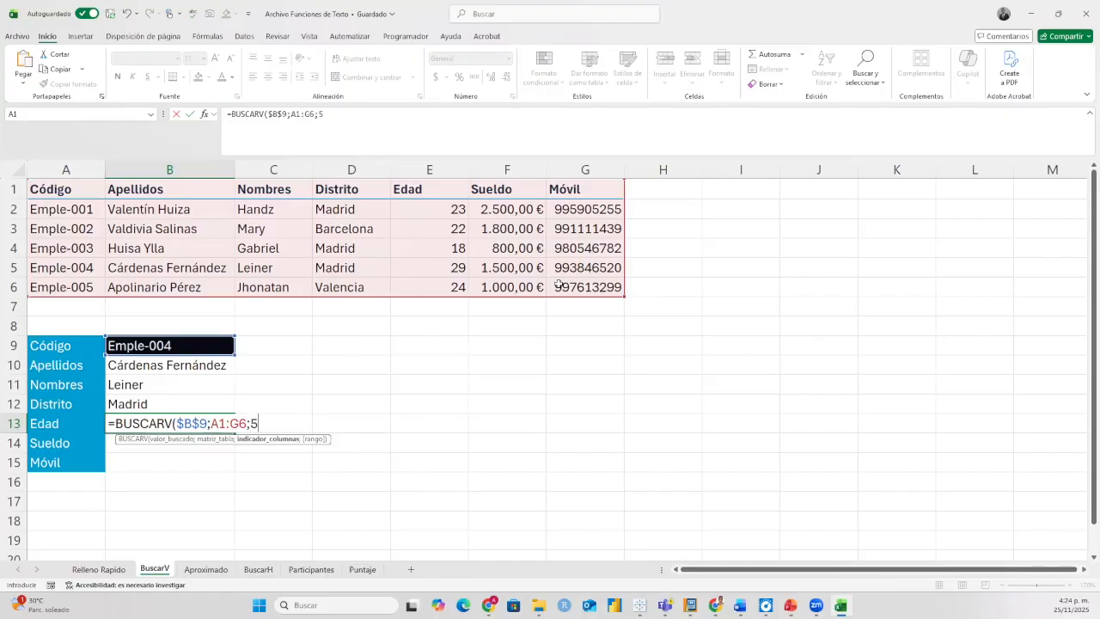
{"action": "type", "text": ";"}
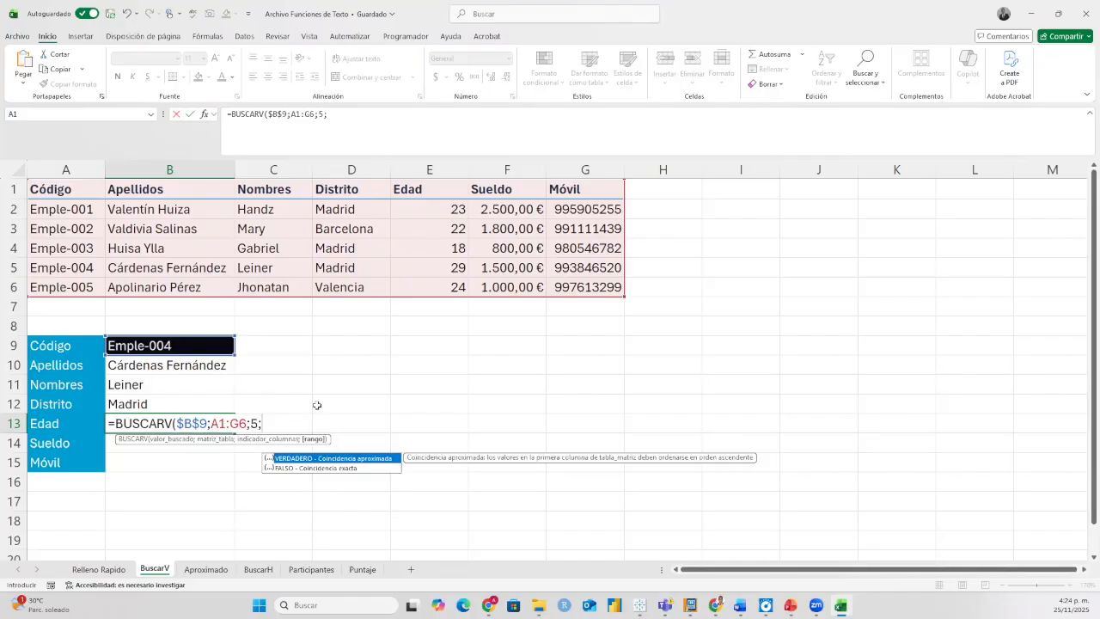
{"action": "double_click", "coordinate": [292, 468]}
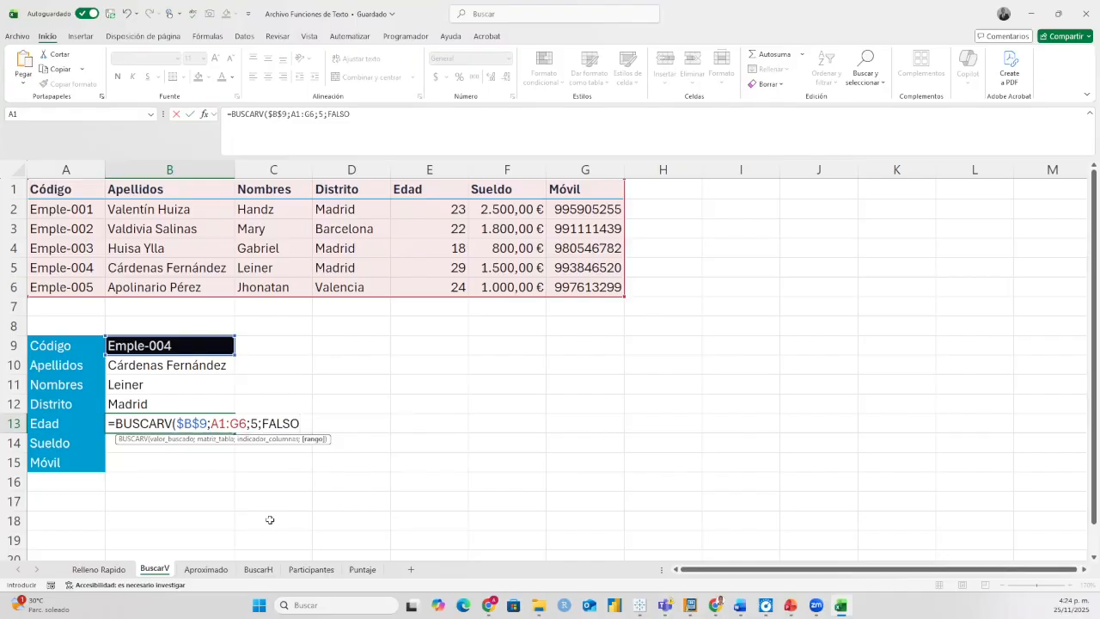
{"action": "type", "text": ")"}
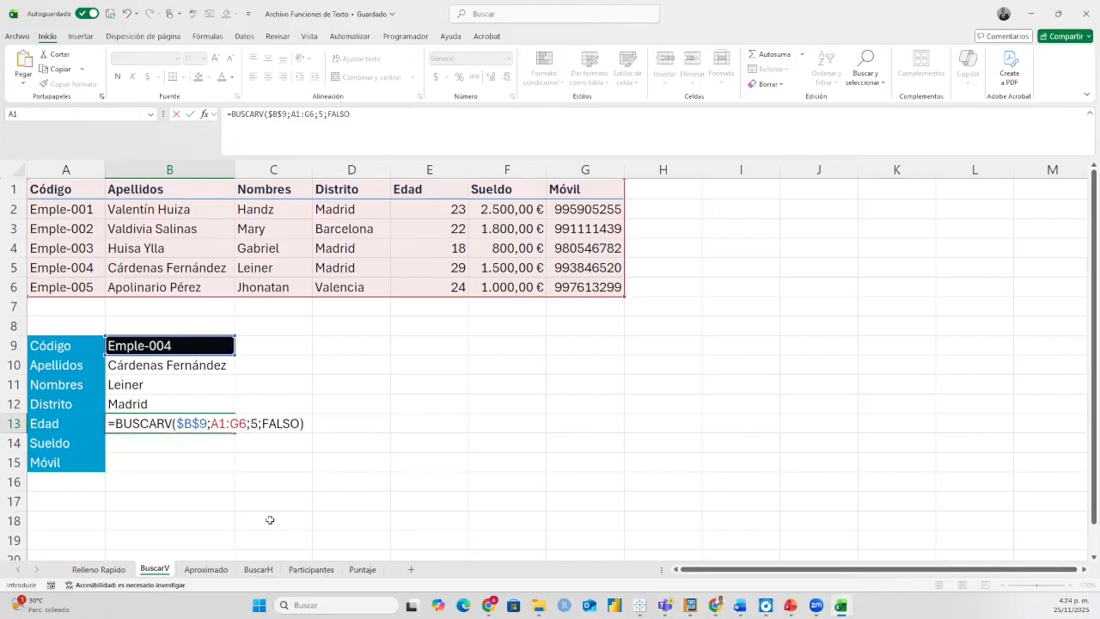
{"action": "key", "text": "Return"}
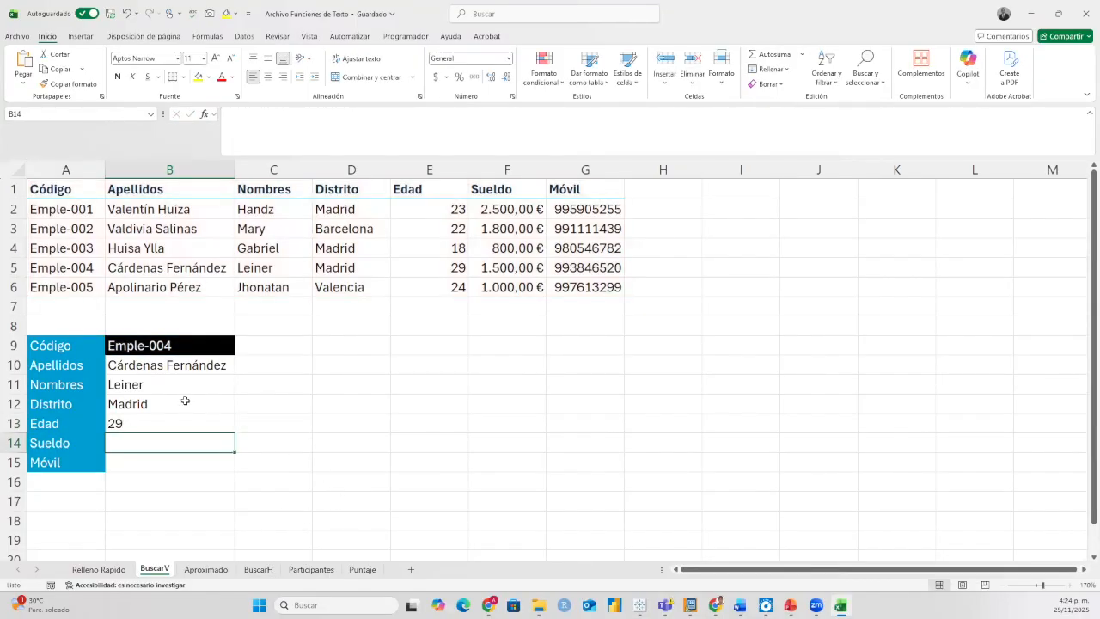
Test the Edad lookup by setting the Código in B9 to Emple-005, Emple-002 and finally Emple-004.
{"action": "left_click", "coordinate": [142, 421]}
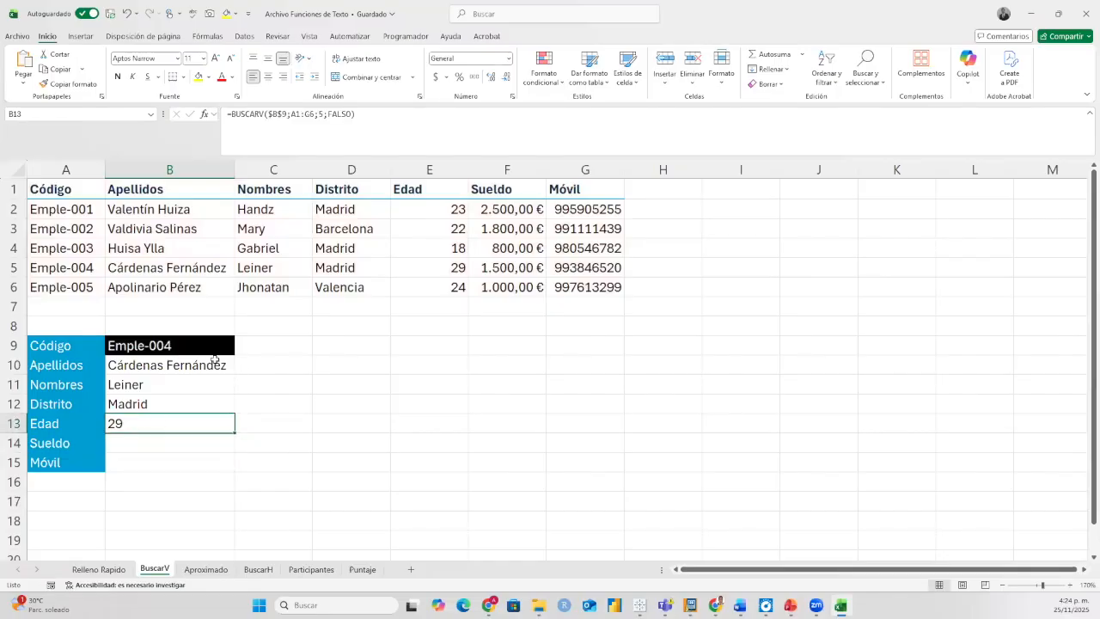
{"action": "left_click", "coordinate": [195, 348]}
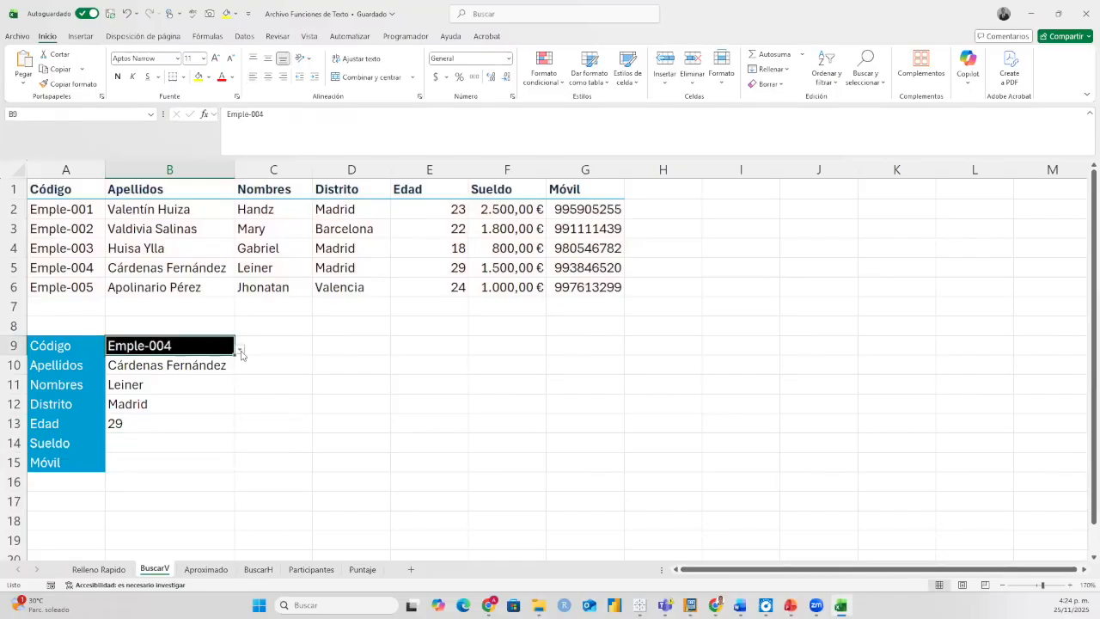
{"action": "left_click", "coordinate": [241, 349]}
{"action": "key", "text": "Down"}
{"action": "key", "text": "Return"}
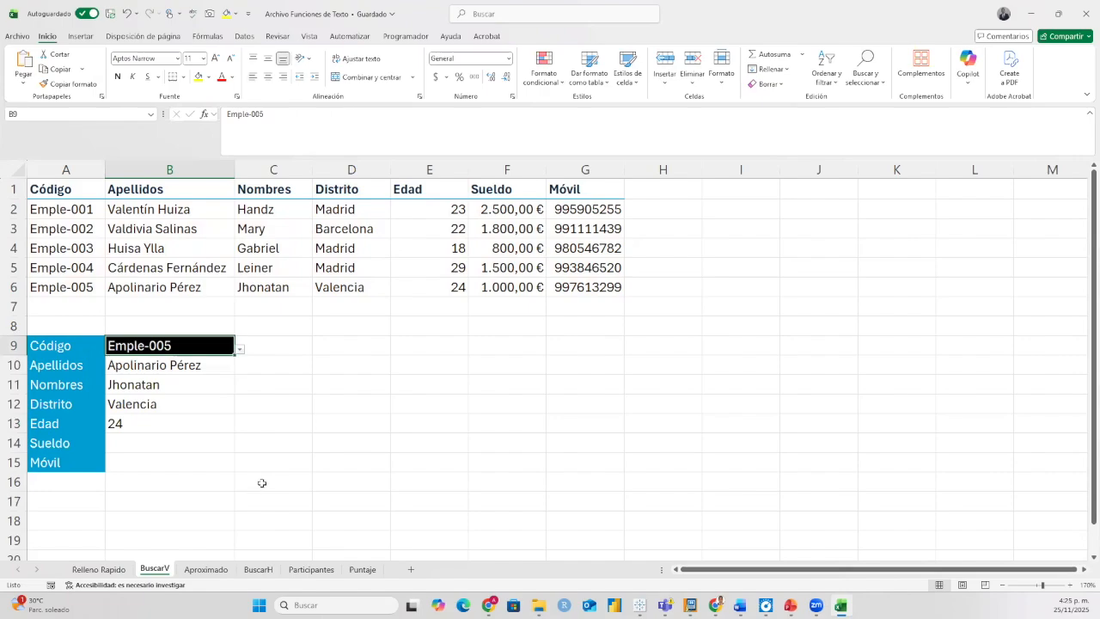
{"action": "left_click", "coordinate": [240, 350]}
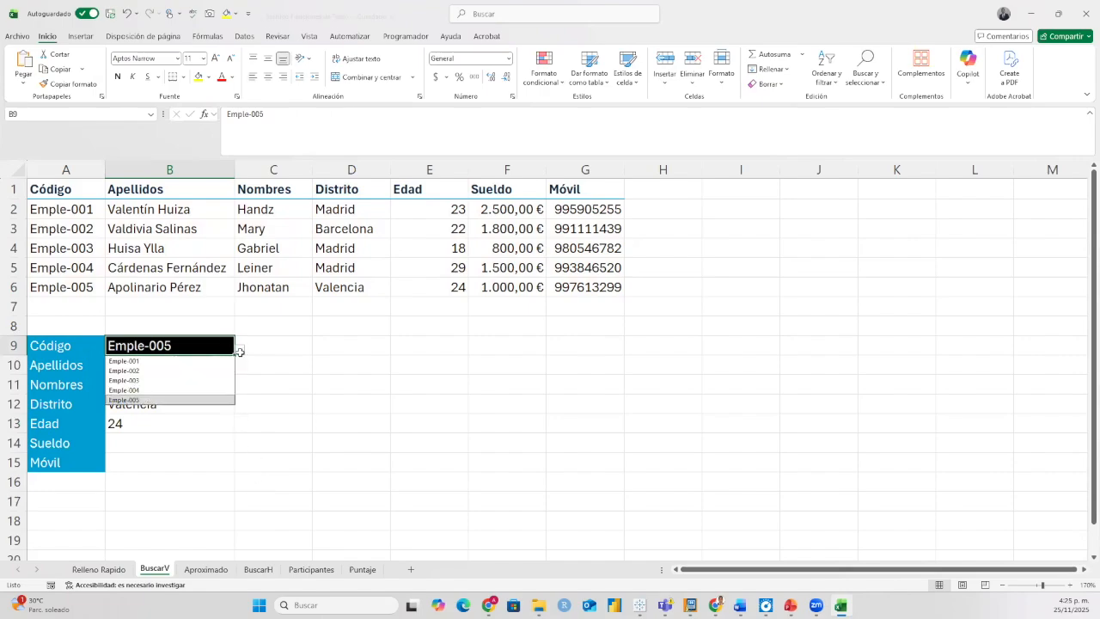
{"action": "left_click", "coordinate": [194, 372]}
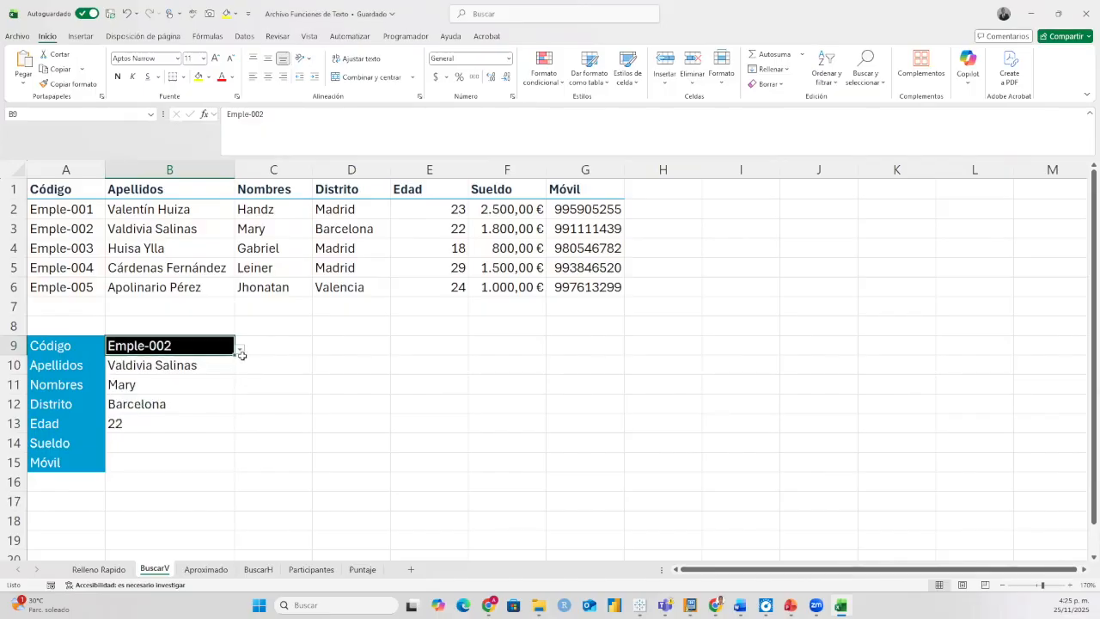
{"action": "left_click", "coordinate": [241, 351]}
{"action": "left_click", "coordinate": [190, 386]}
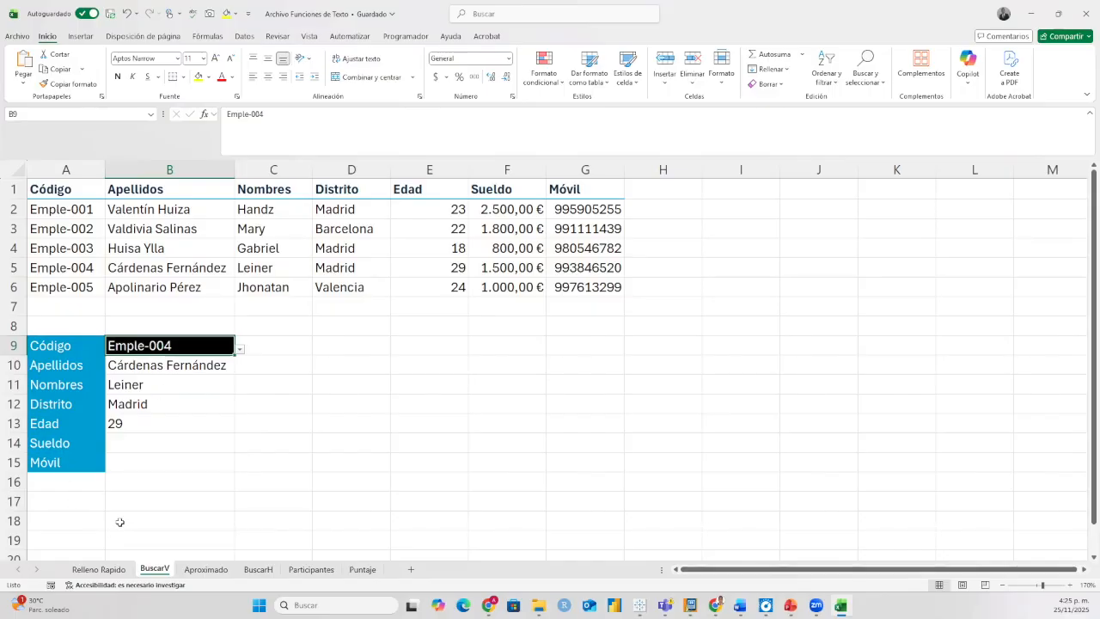
Open the Aproximado sheet and examine the Ventas column and the sales-range table in I1:L5.
{"action": "left_click", "coordinate": [194, 573]}
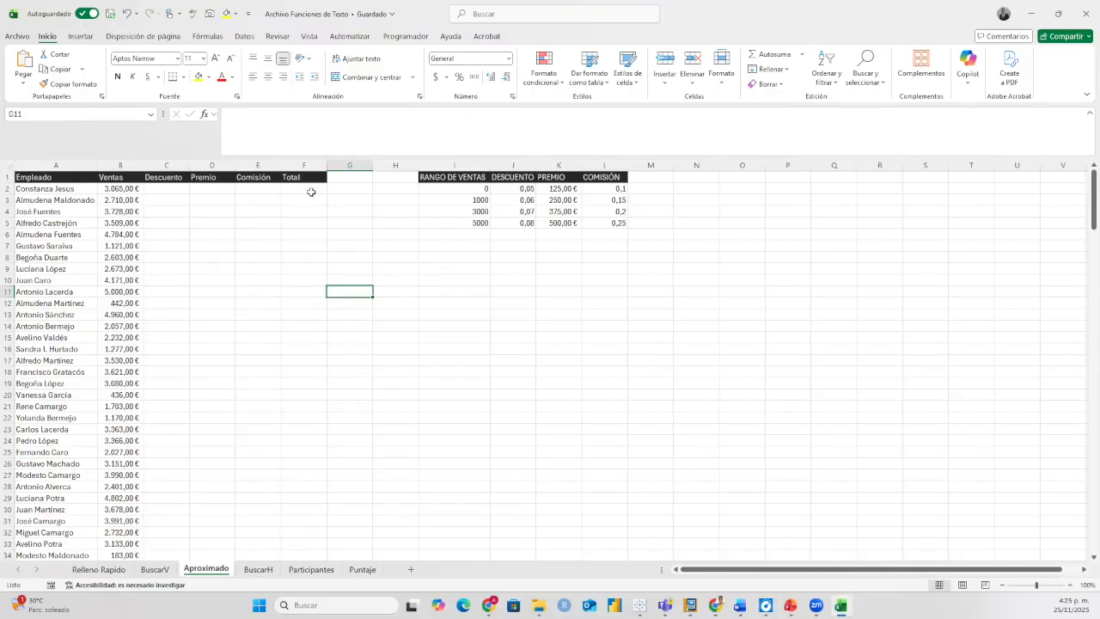
{"action": "left_click", "coordinate": [160, 189]}
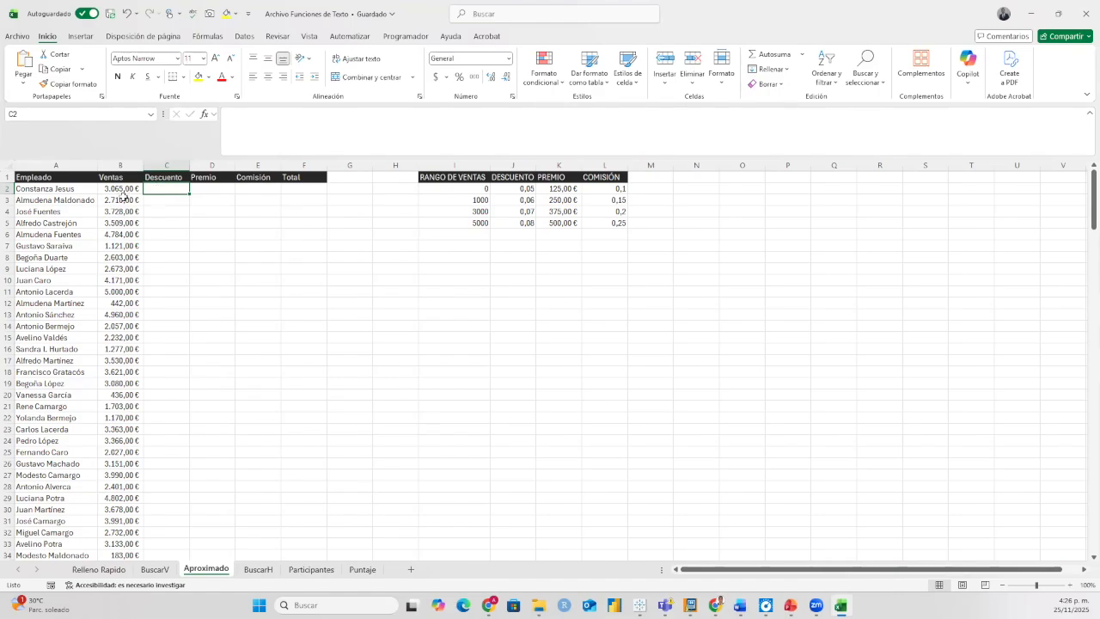
{"action": "left_click_drag", "start_coordinate": [115, 193], "coordinate": [120, 326]}
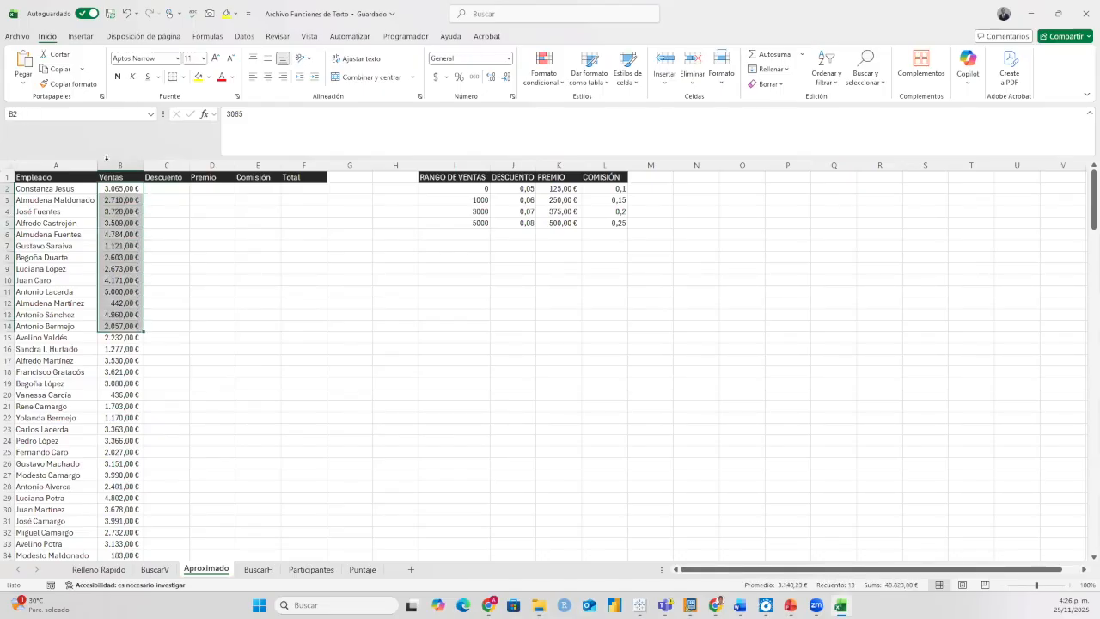
{"action": "left_click", "coordinate": [506, 192]}
{"action": "left_click_drag", "start_coordinate": [450, 178], "coordinate": [579, 213]}
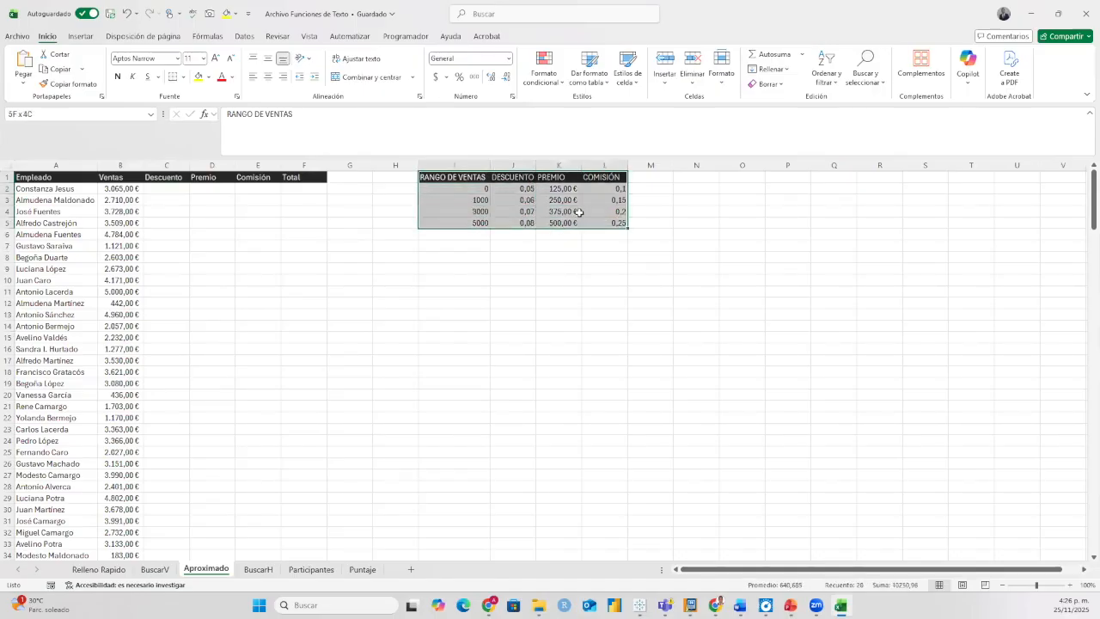
{"action": "left_click", "coordinate": [164, 189]}
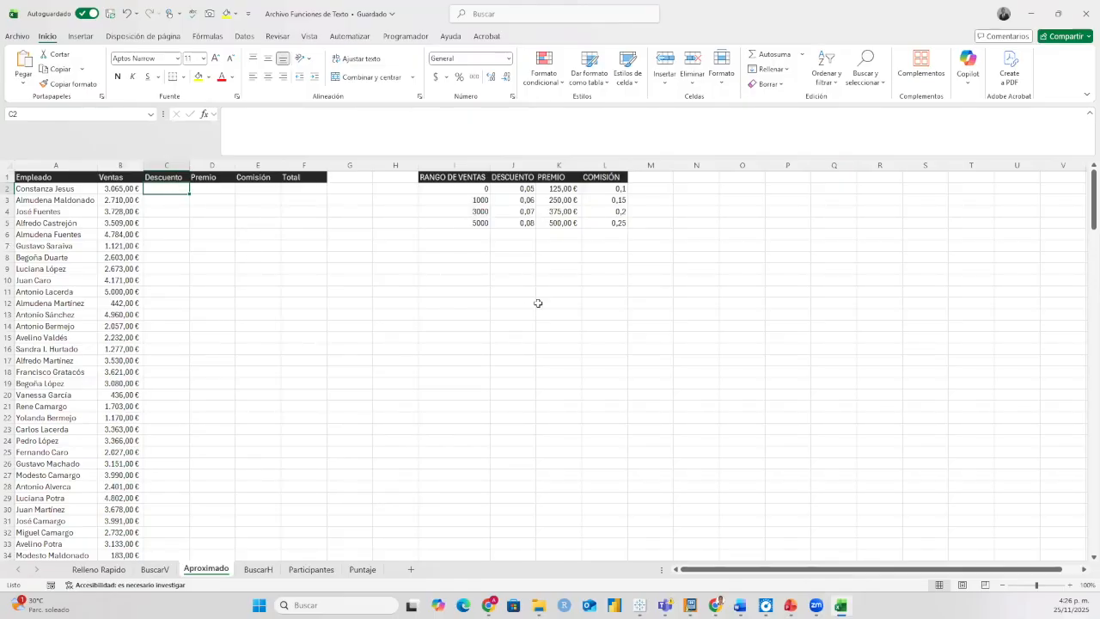
Enlarge the sheet to 160% and review columns A to F, from Empleado to Total, and the RANGO DE VENTAS table.
{"action": "left_click", "coordinate": [1070, 586]}
{"action": "left_click", "coordinate": [1070, 585]}
{"action": "left_click", "coordinate": [1071, 586]}
{"action": "left_click", "coordinate": [1071, 585]}
{"action": "left_click", "coordinate": [1070, 585]}
{"action": "left_click", "coordinate": [1070, 585]}
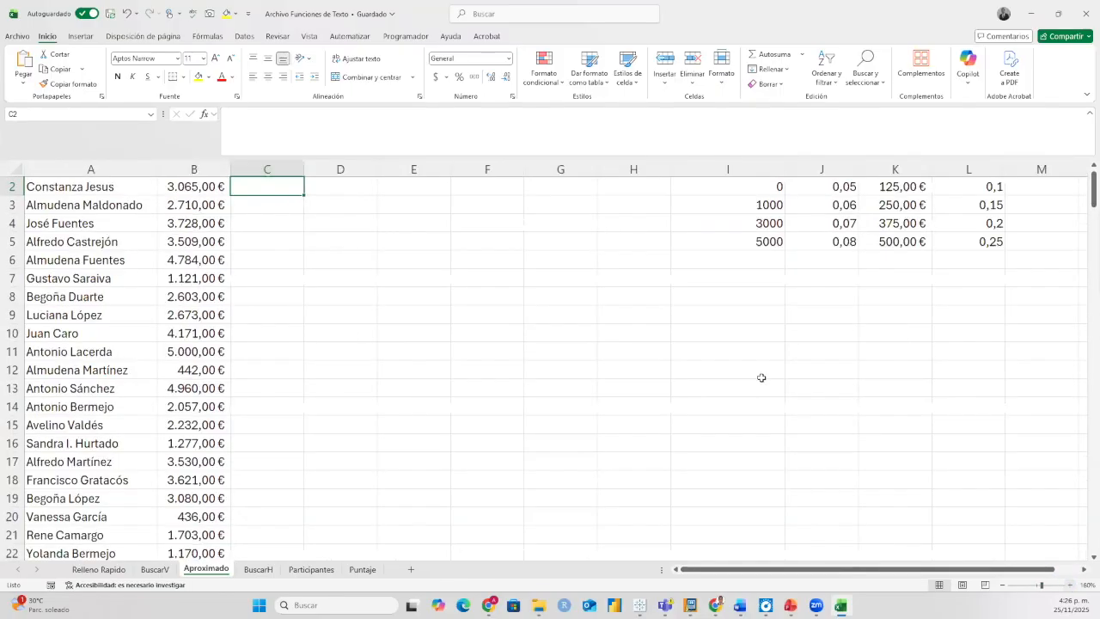
{"action": "scroll", "coordinate": [757, 386], "scroll_direction": "up", "scroll_amount": 1}
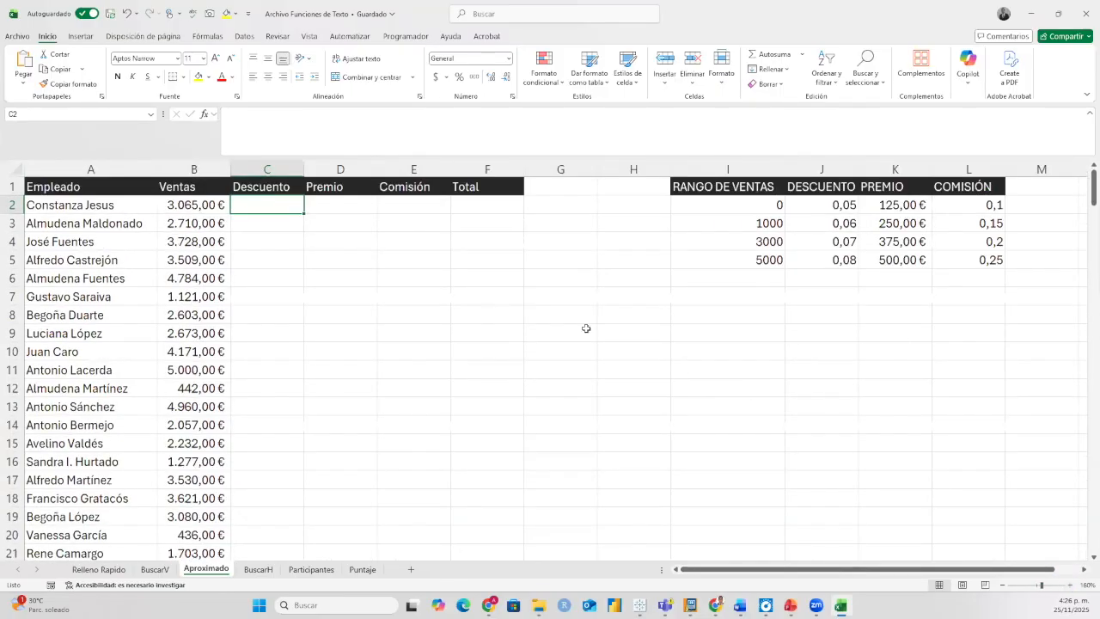
{"action": "left_click", "coordinate": [77, 178]}
{"action": "left_click", "coordinate": [194, 168]}
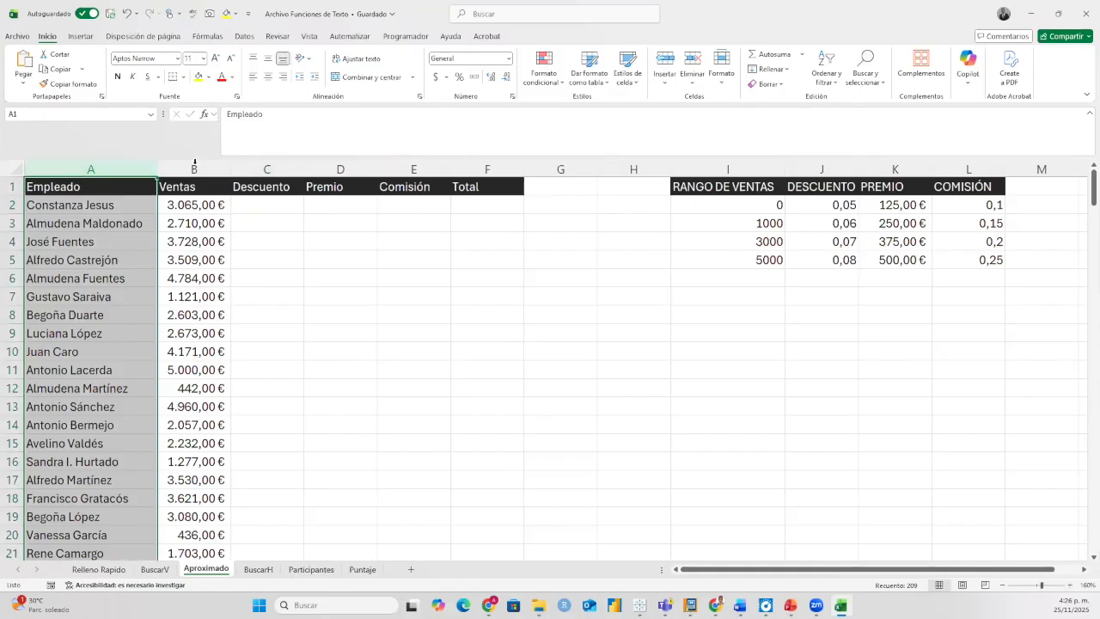
{"action": "left_click", "coordinate": [273, 170]}
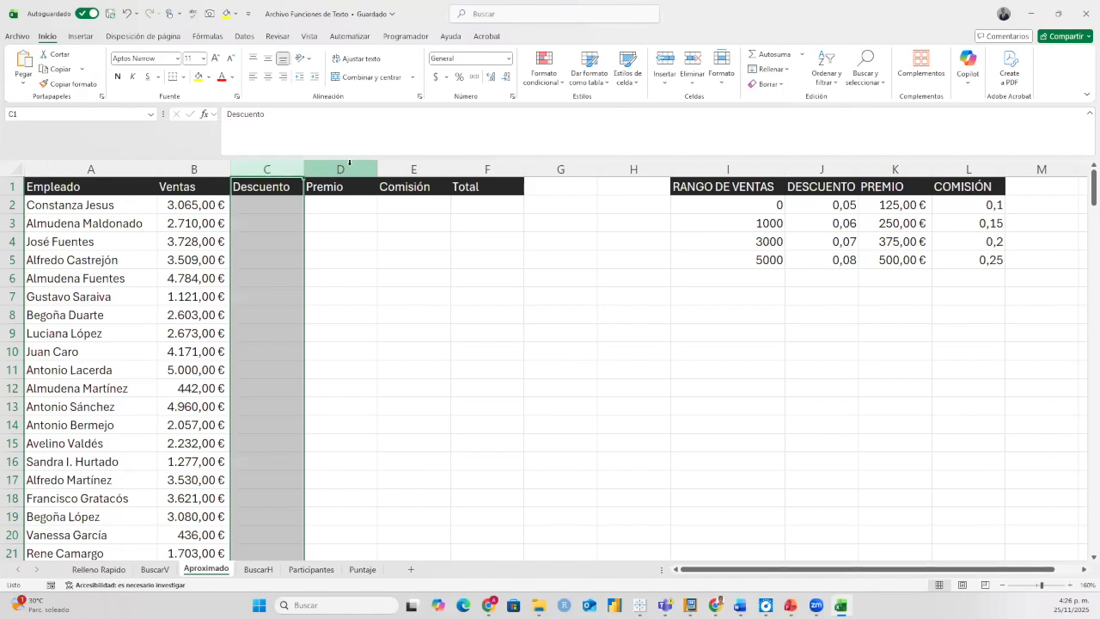
{"action": "left_click", "coordinate": [331, 168]}
{"action": "left_click", "coordinate": [412, 169]}
{"action": "left_click", "coordinate": [509, 165]}
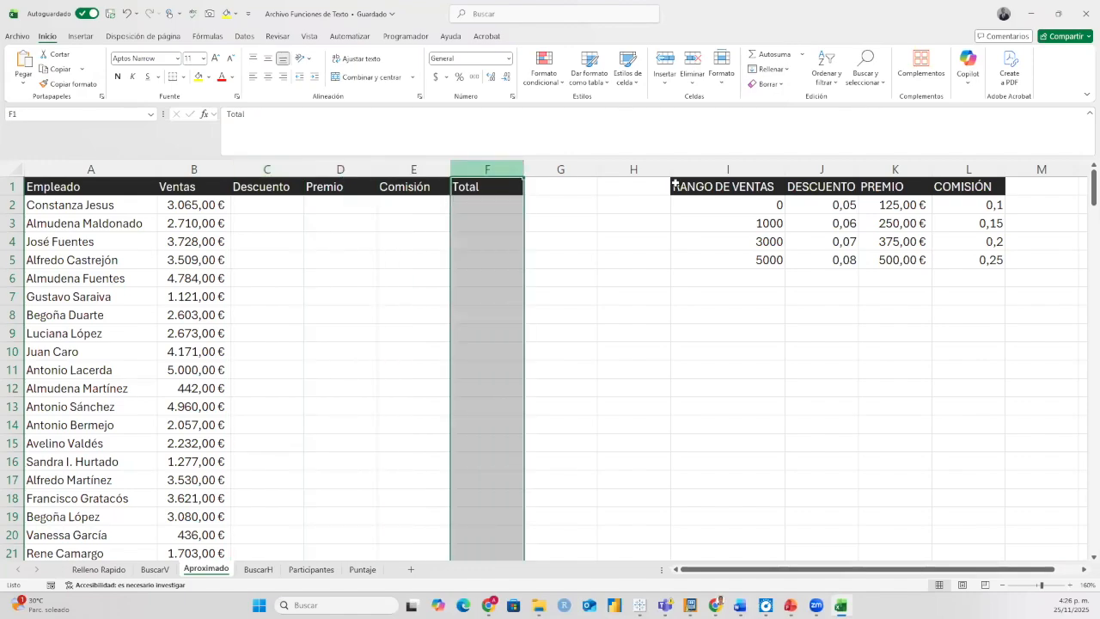
{"action": "left_click", "coordinate": [722, 169]}
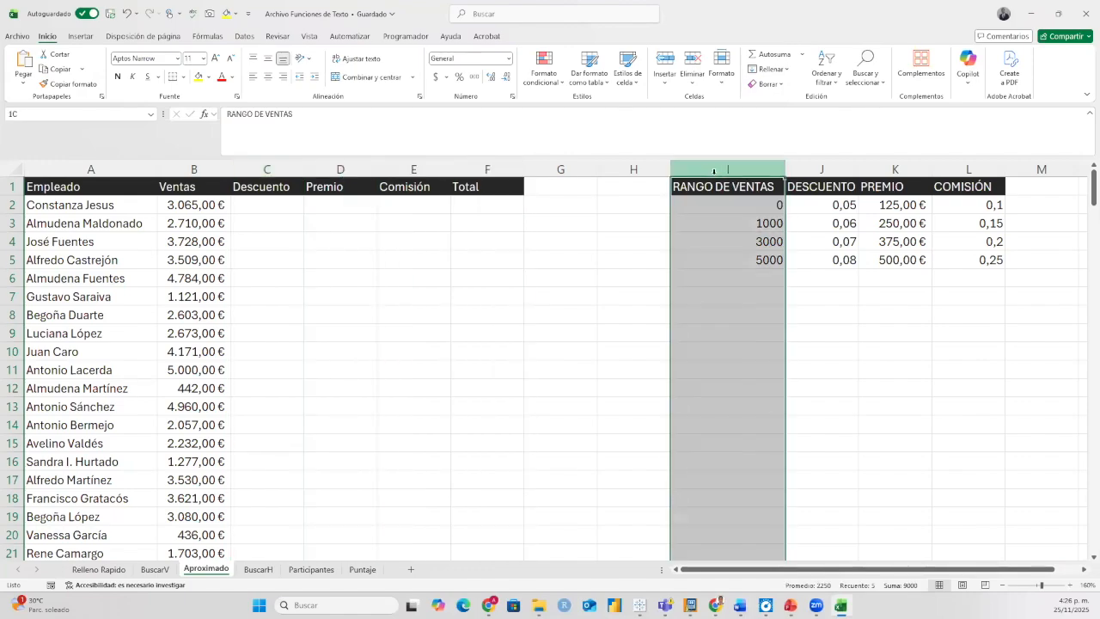
{"action": "left_click_drag", "start_coordinate": [743, 186], "coordinate": [993, 259]}
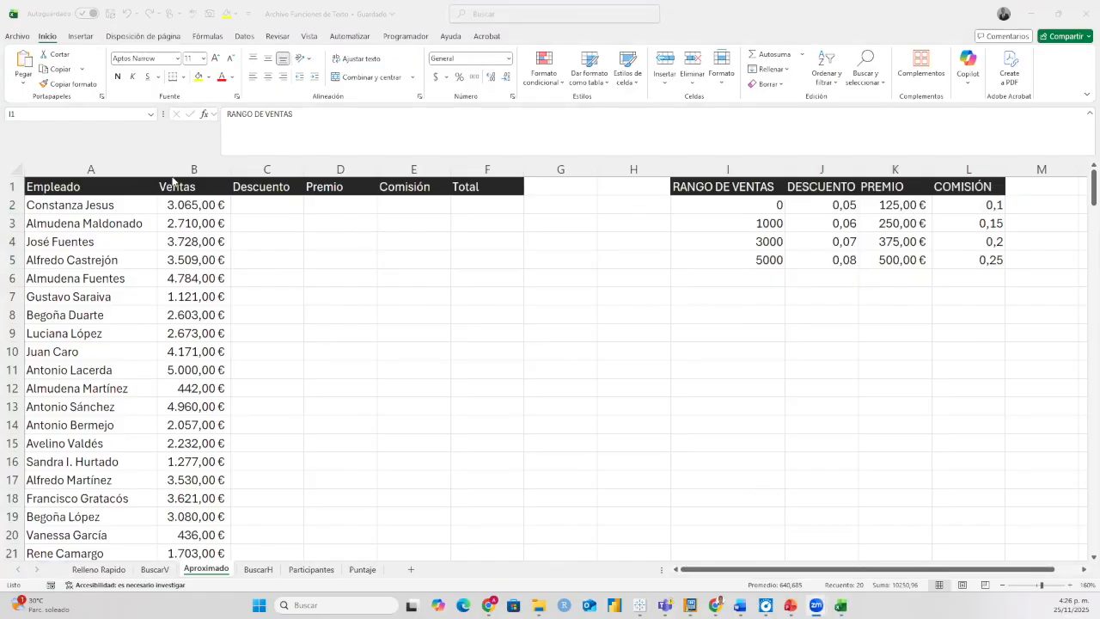
Begin a BUSCARV formula for Descuento in C2 with the Ventas amount in B2 as lookup value.
{"action": "left_click", "coordinate": [249, 213]}
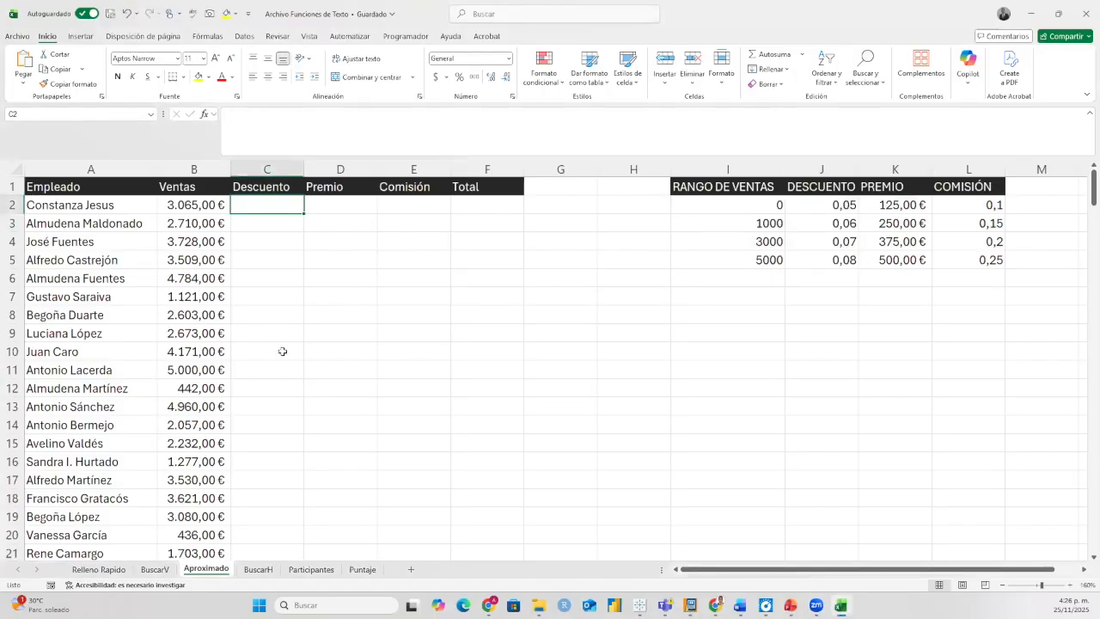
{"action": "type", "text": "=bu"}
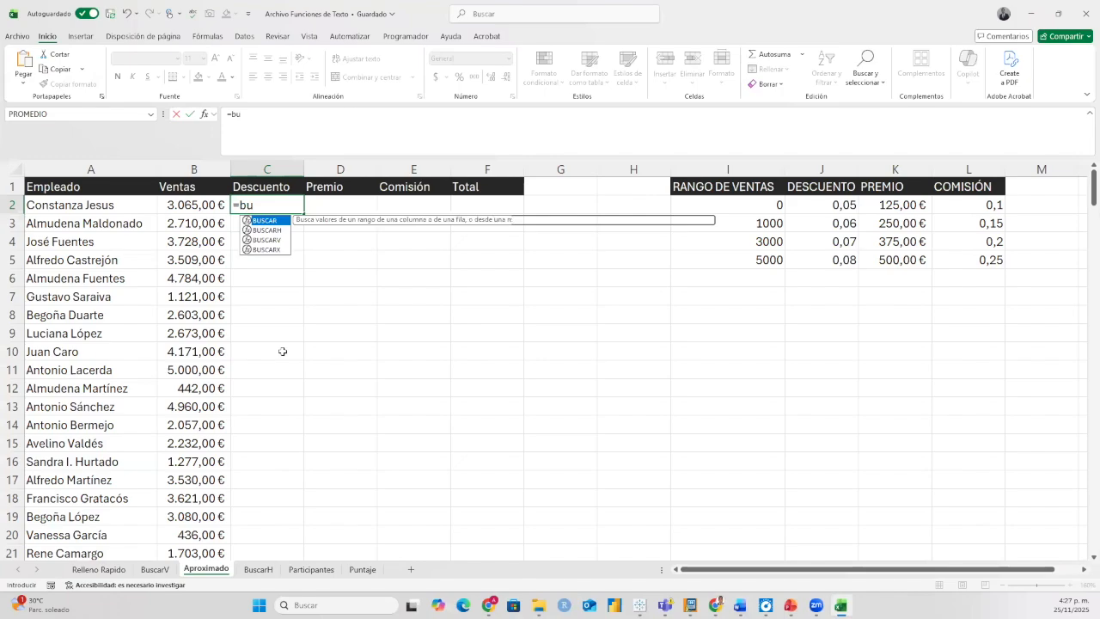
{"action": "double_click", "coordinate": [268, 239]}
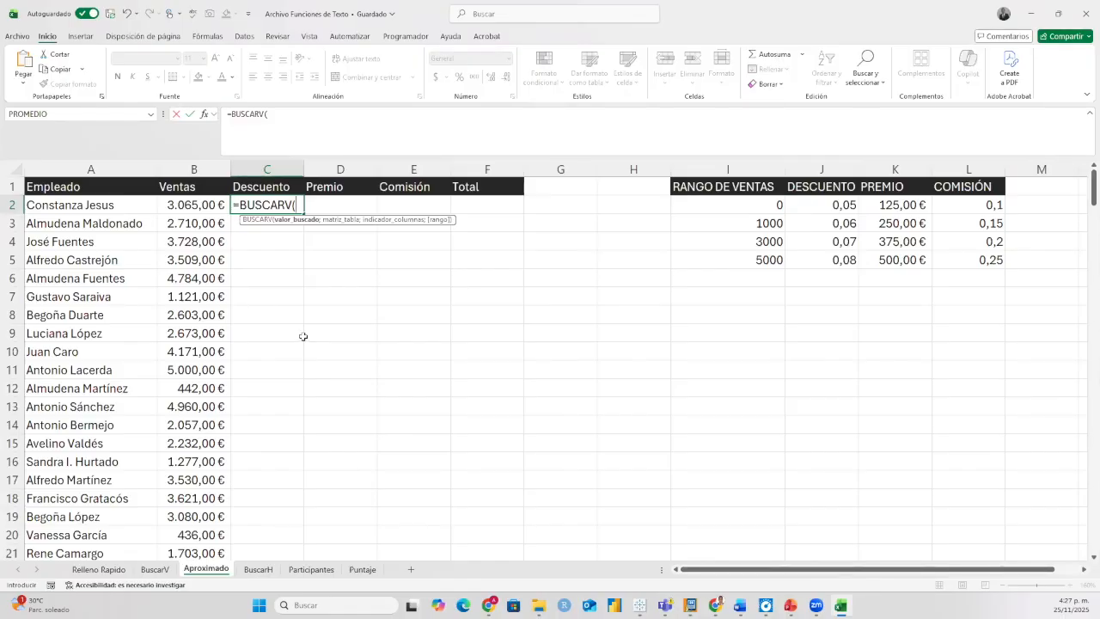
{"action": "left_click", "coordinate": [192, 206]}
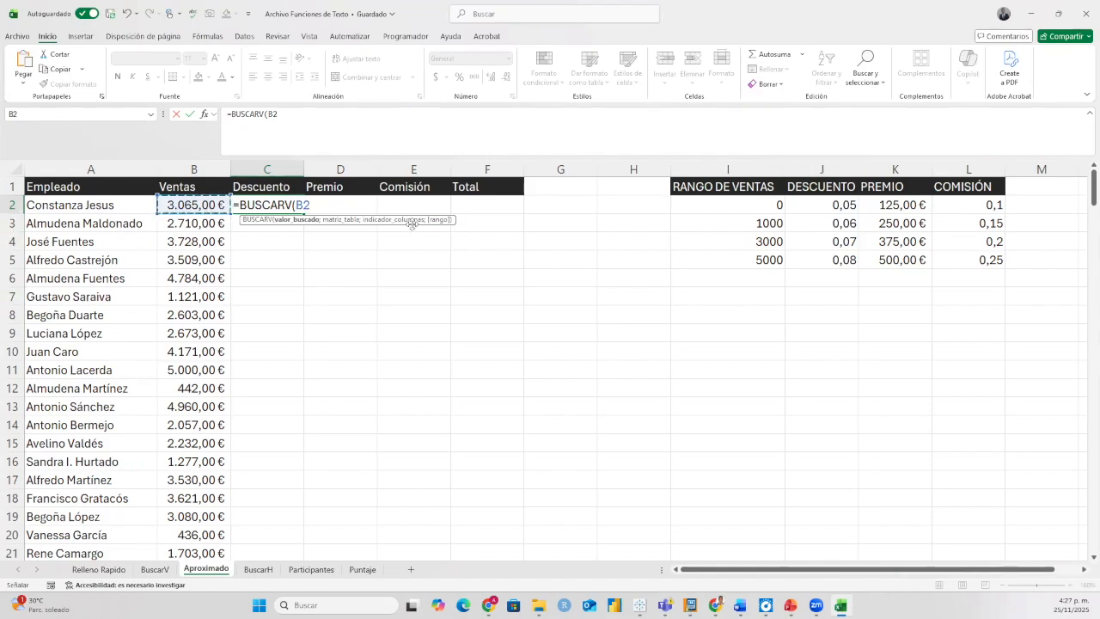
{"action": "type", "text": ";"}
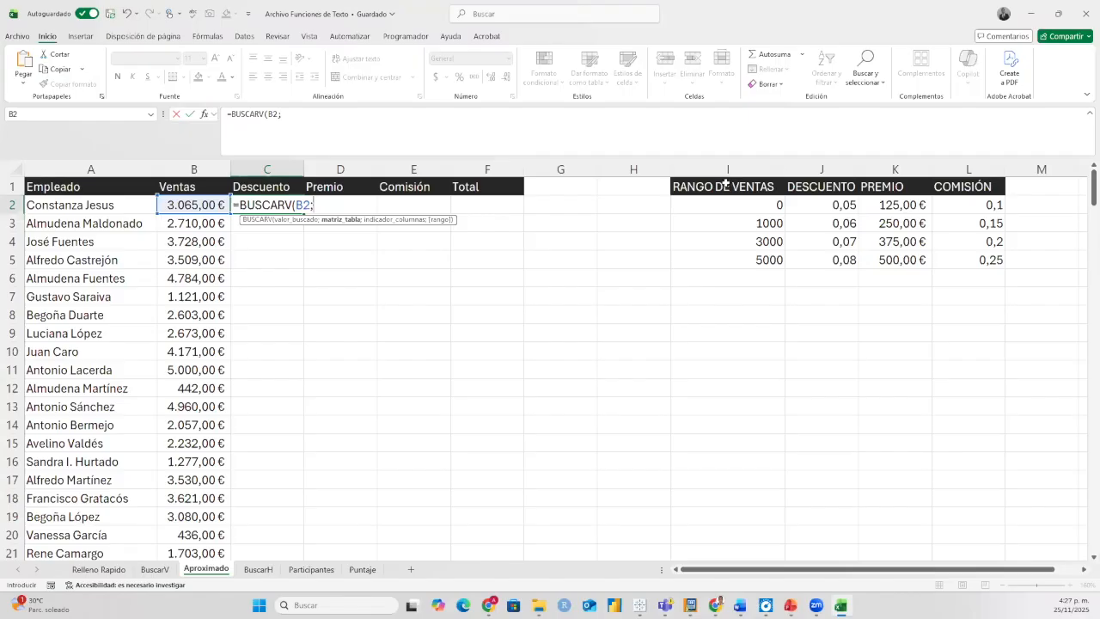
Try to complete the Descuento formula in C2 with table I2:L5, column index 9 and approximate match VERDADERO.
{"action": "left_click_drag", "start_coordinate": [724, 188], "coordinate": [953, 253]}
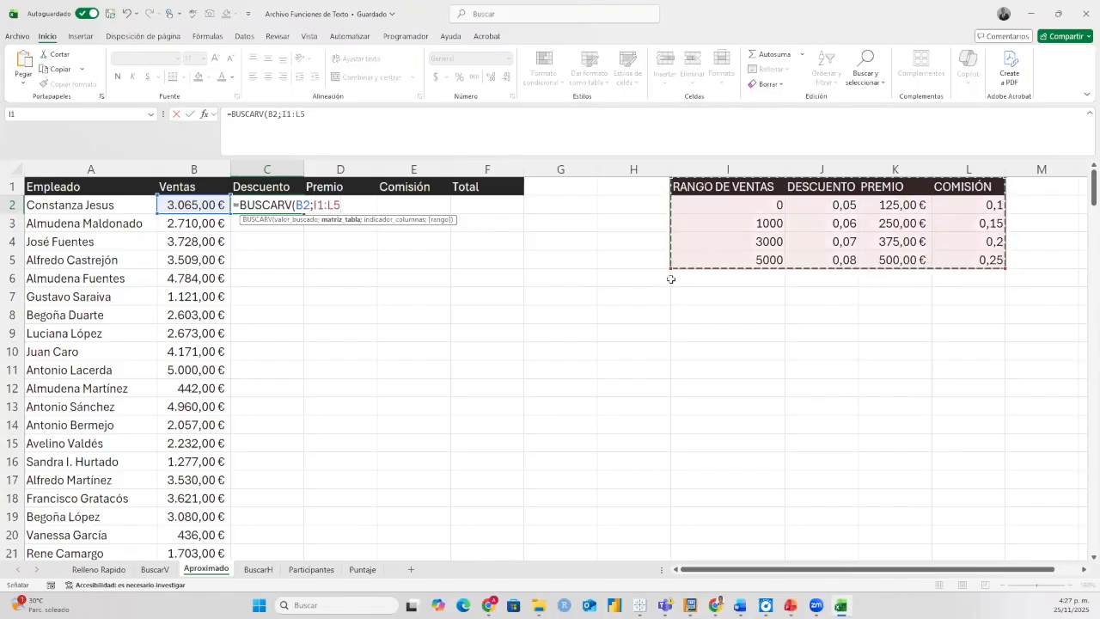
{"action": "left_click", "coordinate": [724, 206]}
{"action": "left_click", "coordinate": [963, 256], "text": "shift"}
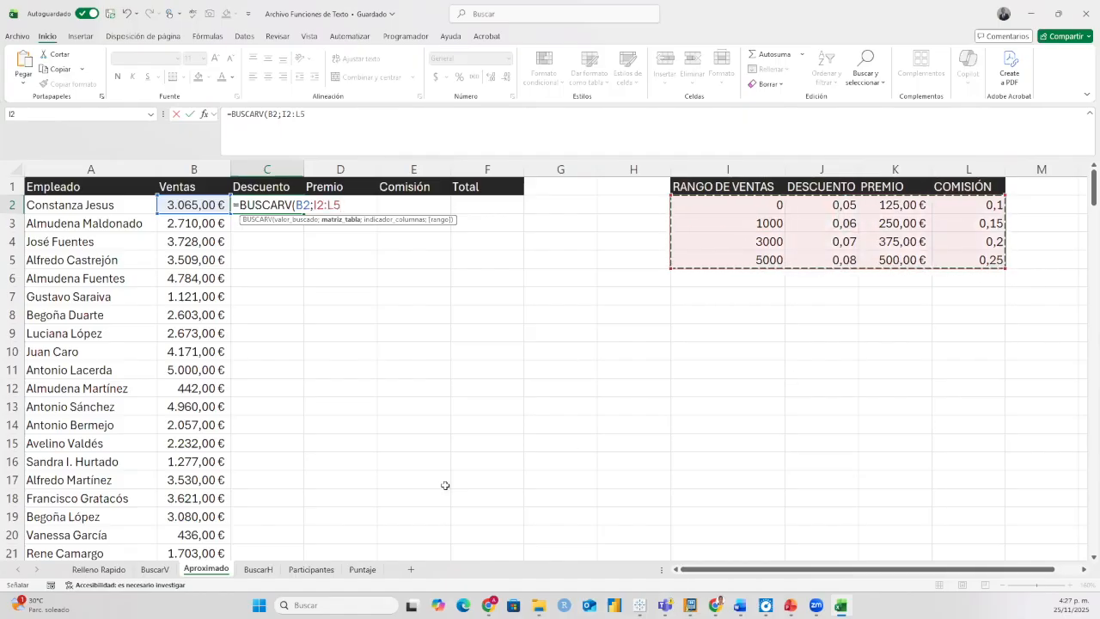
{"action": "type", "text": ";"}
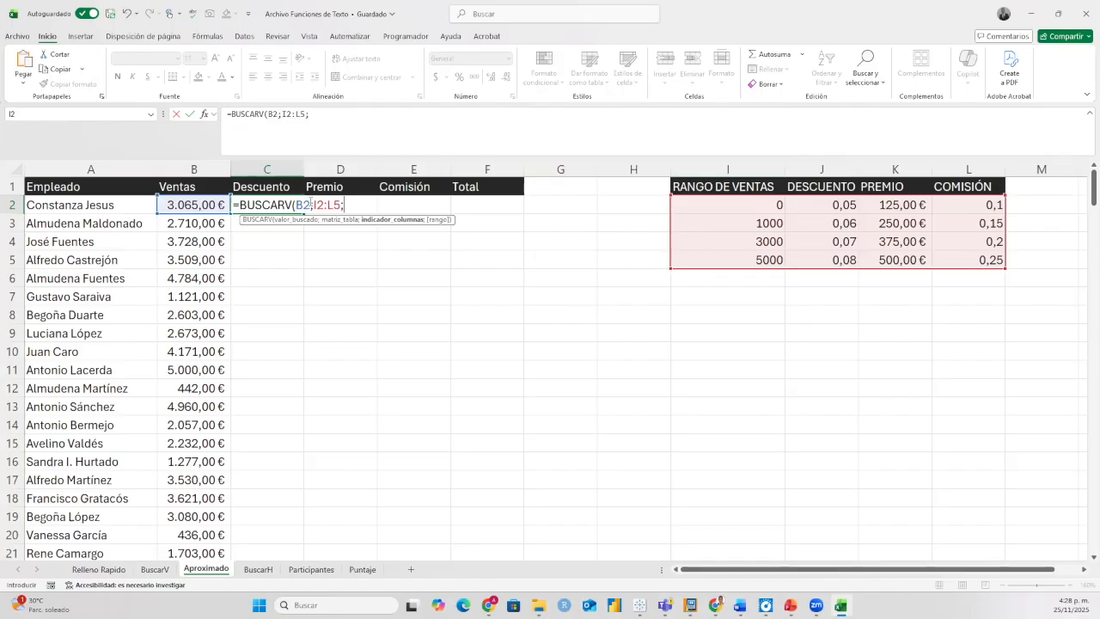
{"action": "type", "text": "9;"}
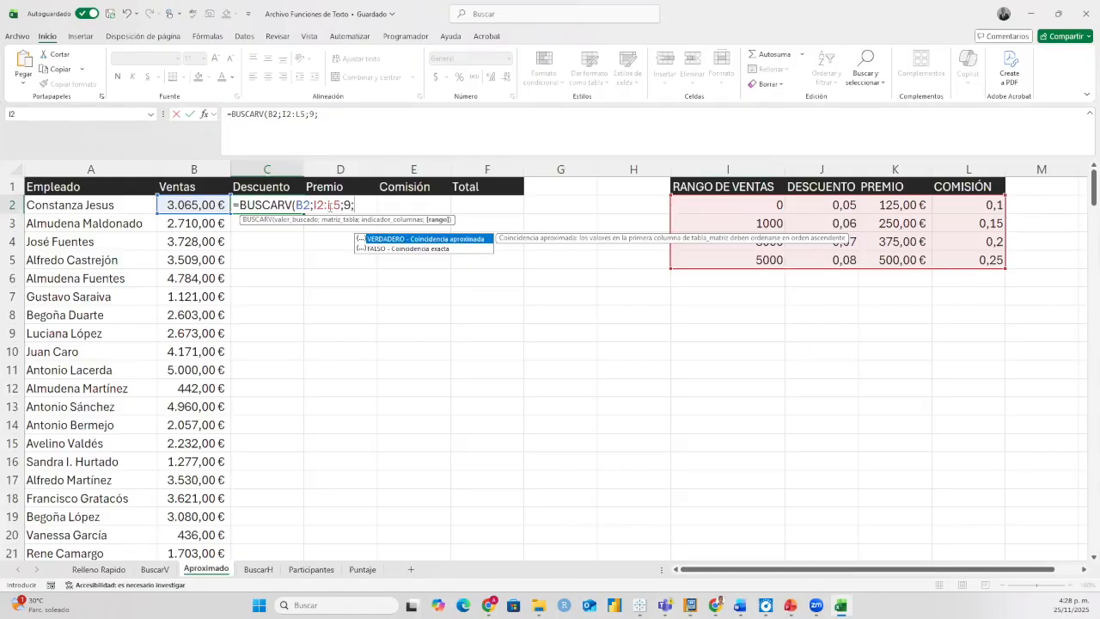
{"action": "double_click", "coordinate": [378, 239]}
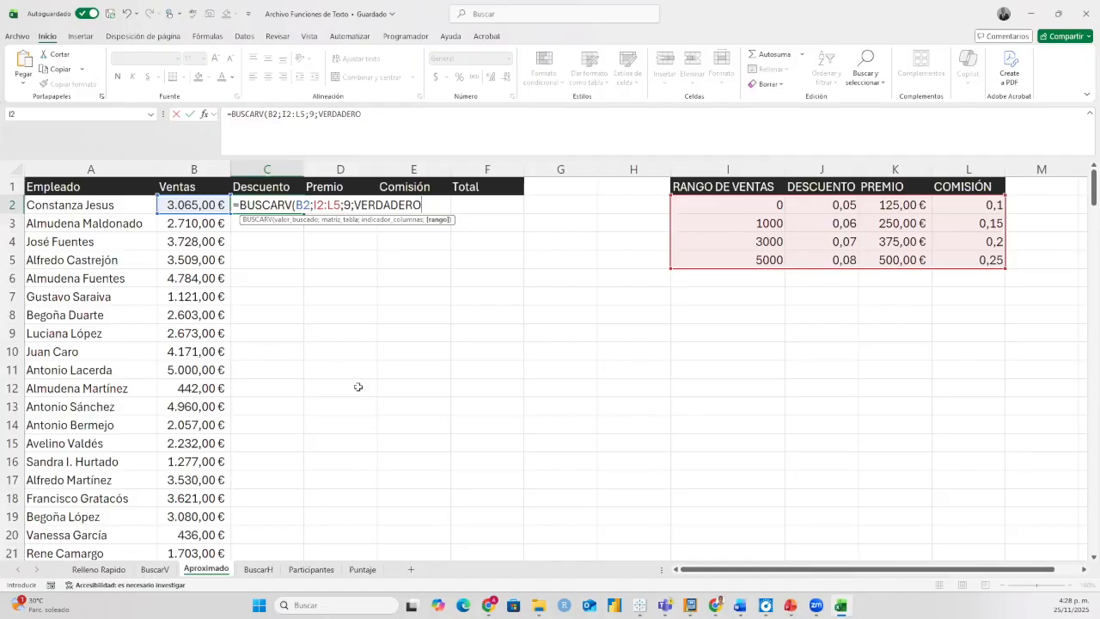
{"action": "type", "text": ")"}
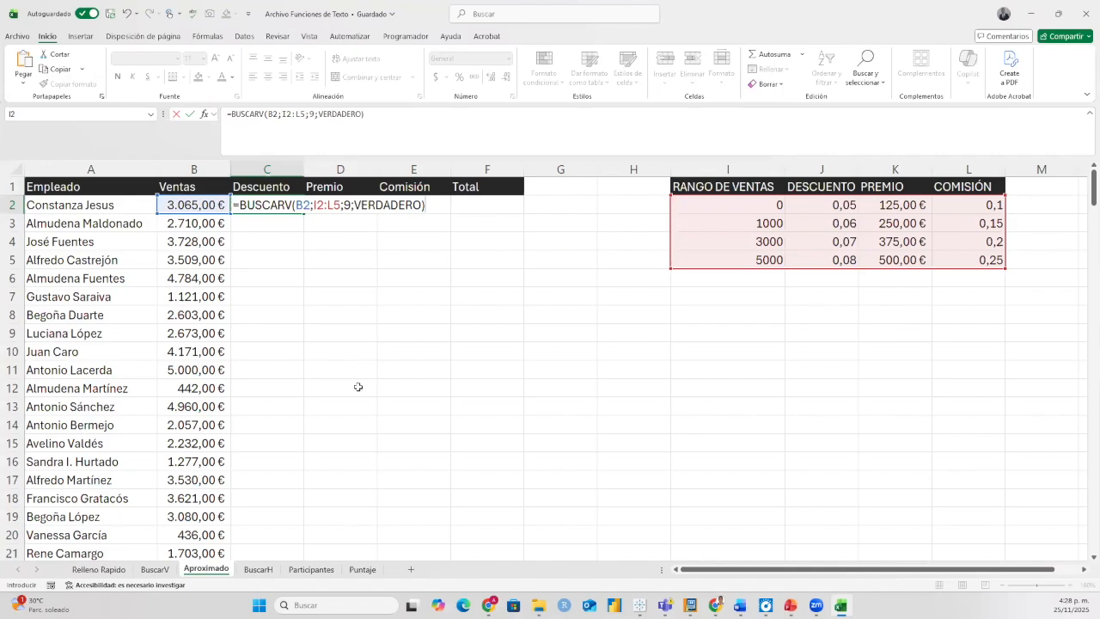
{"action": "key", "text": "Return"}
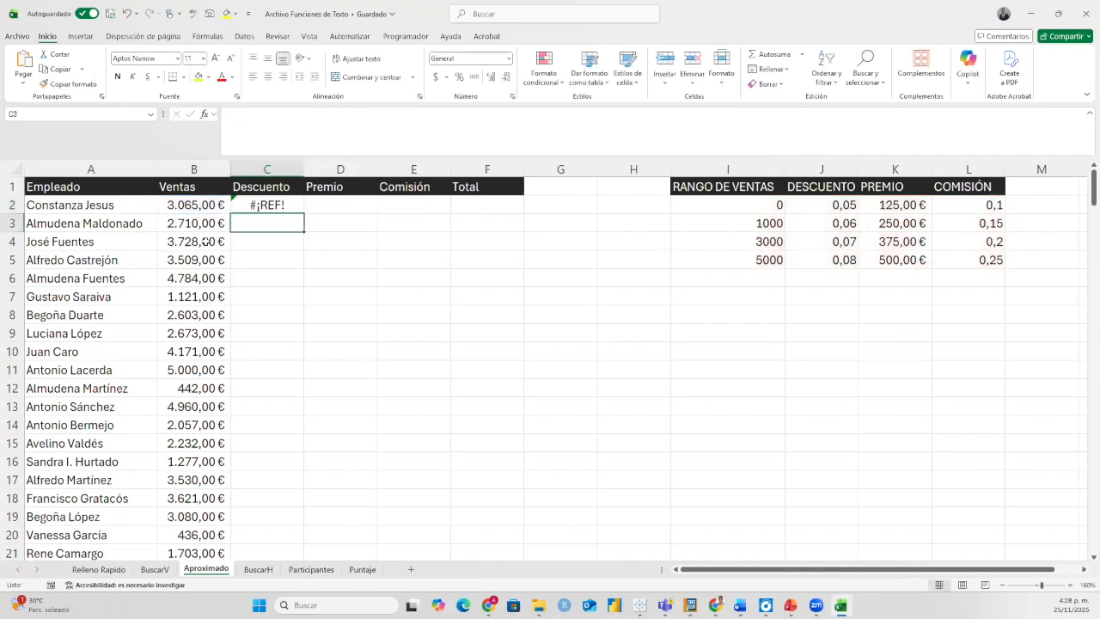
Examine the arguments of the BUSCARV formula in C2 against the RANGO DE VENTAS table.
{"action": "left_click", "coordinate": [275, 201]}
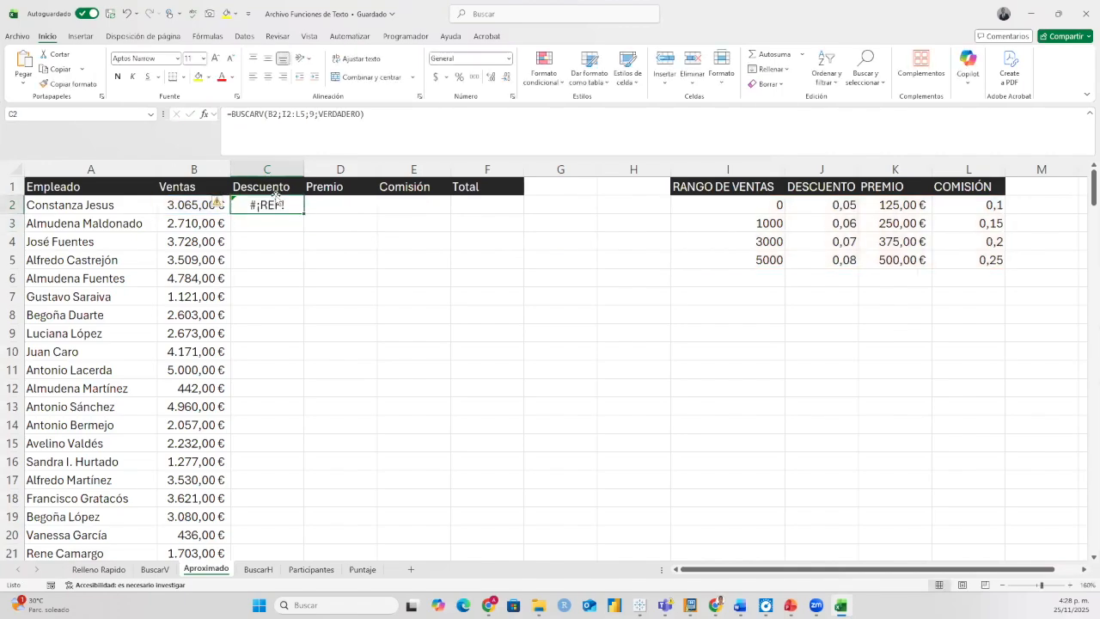
{"action": "left_click", "coordinate": [417, 112]}
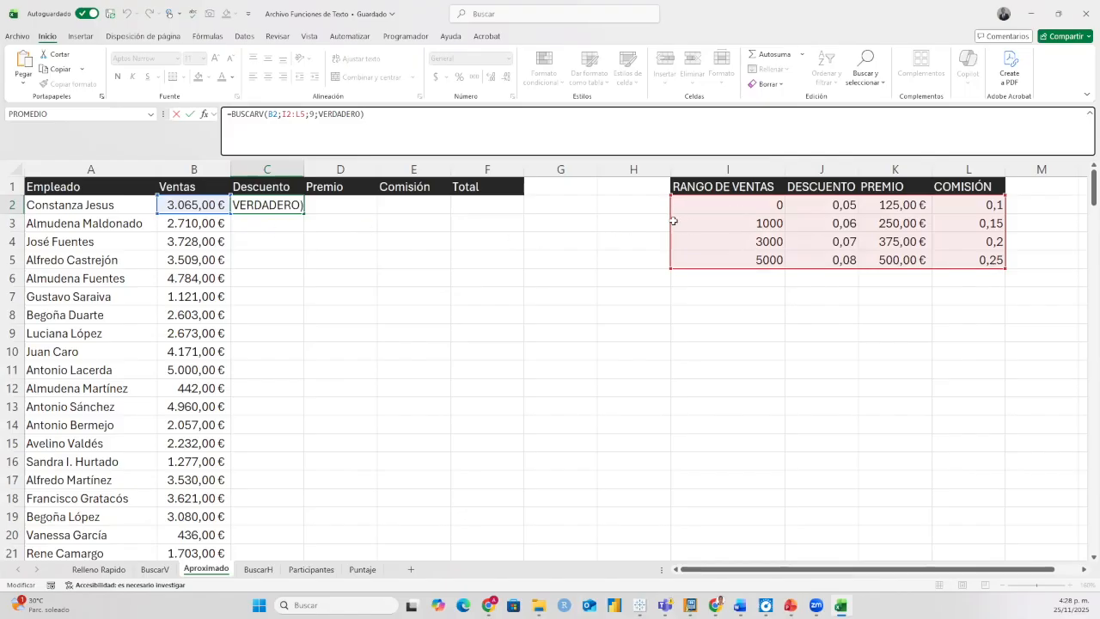
{"action": "left_click", "coordinate": [276, 118]}
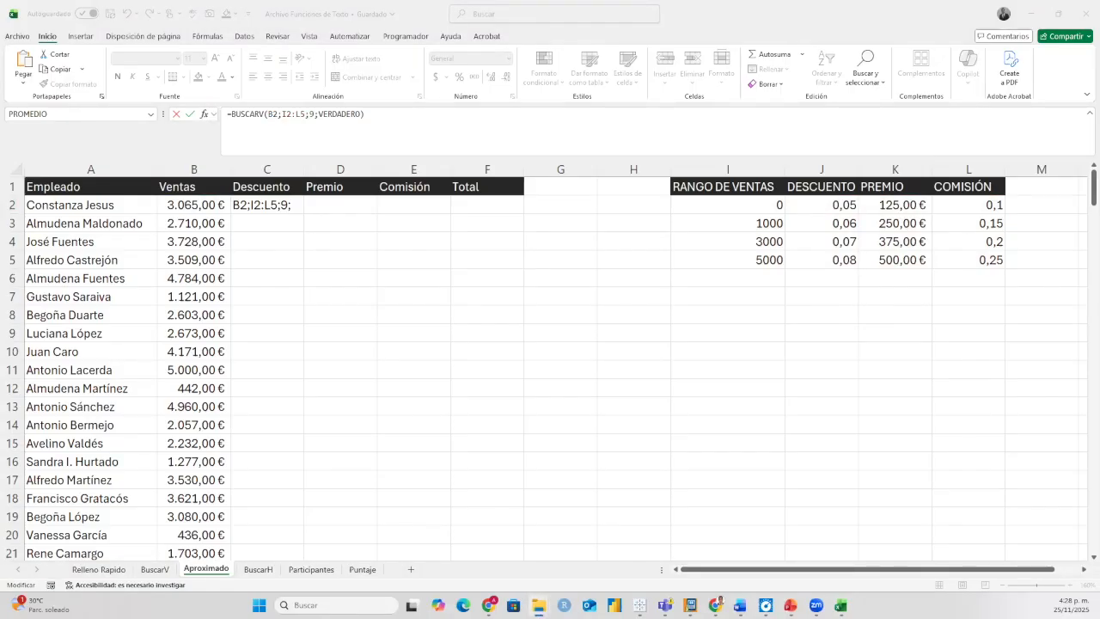
{"action": "left_click", "coordinate": [373, 215]}
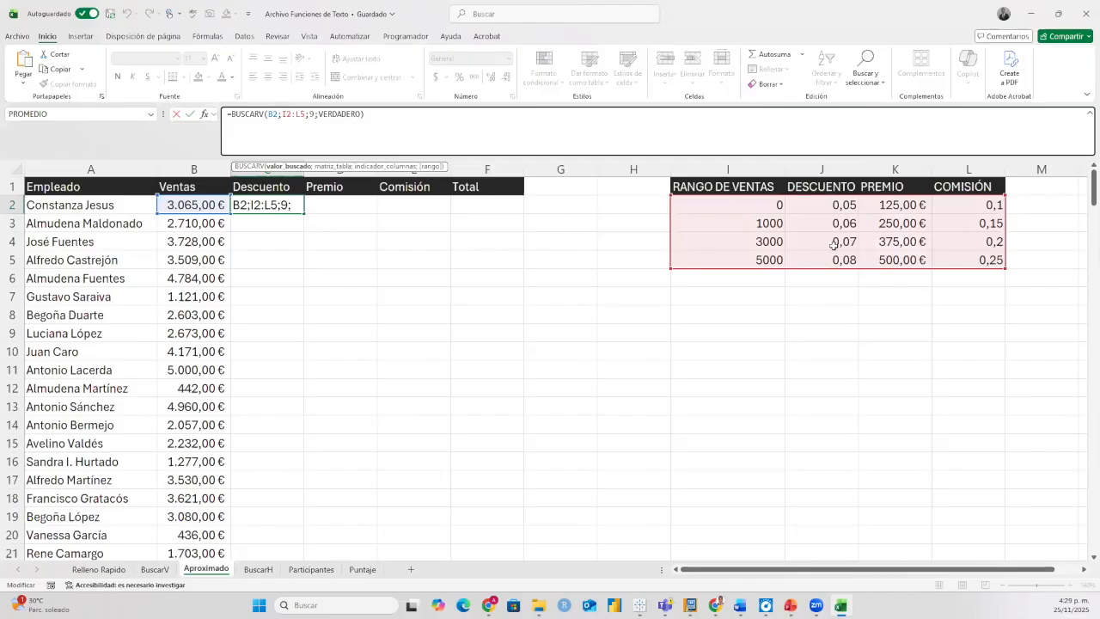
{"action": "left_click_drag", "start_coordinate": [698, 187], "coordinate": [830, 244]}
{"action": "left_click", "coordinate": [276, 190]}
{"action": "left_click", "coordinate": [281, 207]}
Remove the table range, column index and match type from the C2 formula, keeping B2 as lookup value.
{"action": "left_click", "coordinate": [305, 115]}
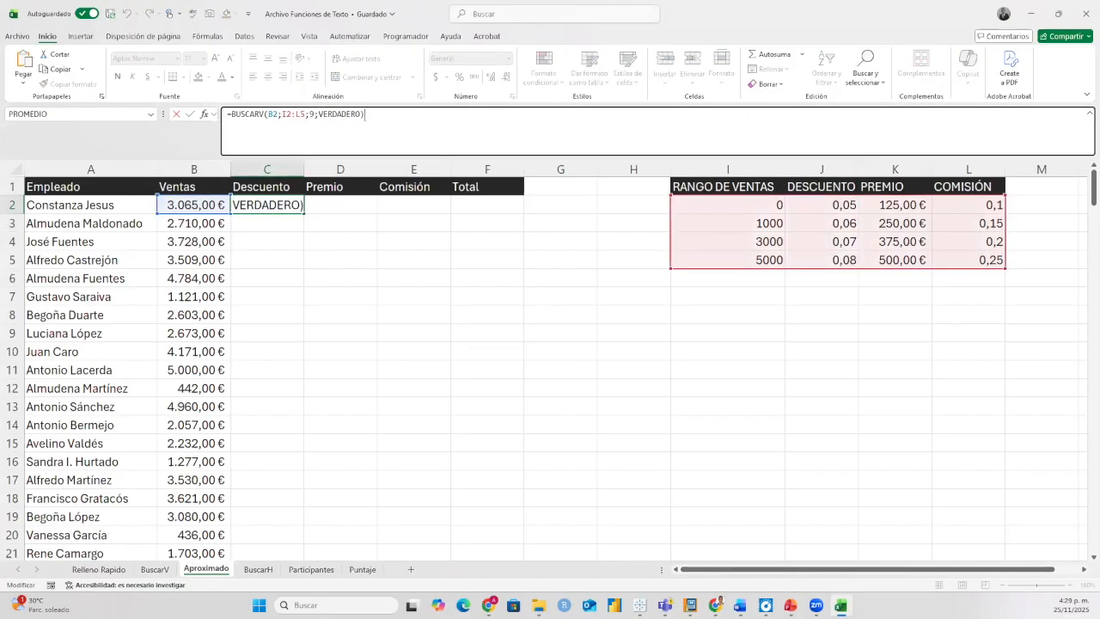
{"action": "key", "text": "BackSpace"}
{"action": "key", "text": "BackSpace"}
{"action": "key", "text": "BackSpace"}
{"action": "key", "text": "BackSpace"}
{"action": "key", "text": "BackSpace"}
{"action": "key", "text": "BackSpace"}
{"action": "key", "text": "BackSpace"}
{"action": "key", "text": "BackSpace"}
{"action": "key", "text": "BackSpace"}
{"action": "key", "text": "BackSpace"}
{"action": "key", "text": "BackSpace"}
{"action": "key", "text": "BackSpace"}
{"action": "key", "text": "BackSpace"}
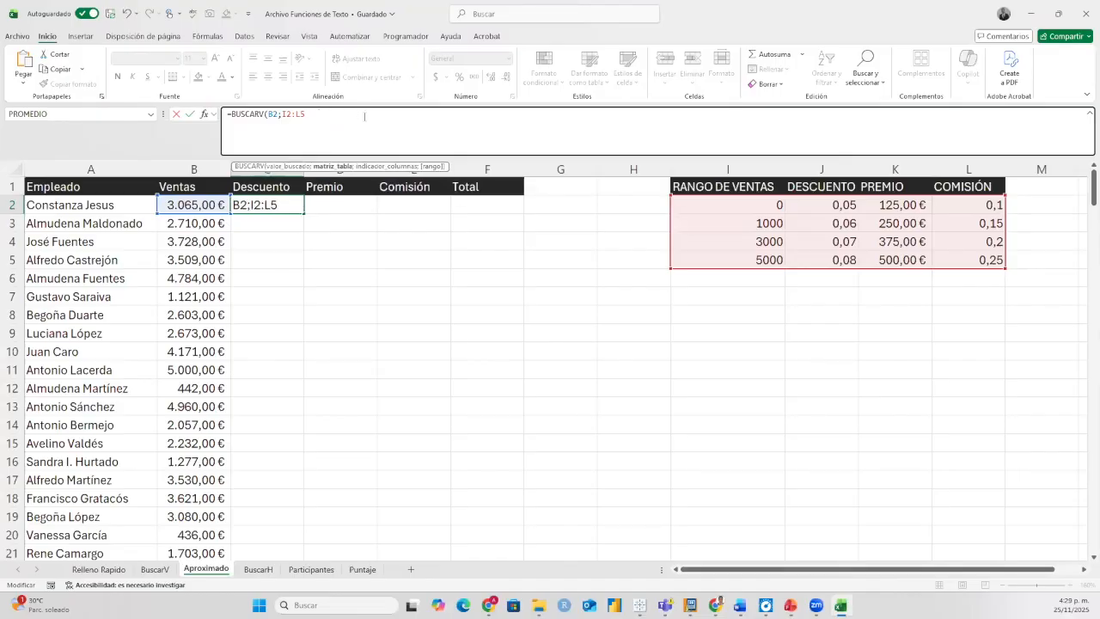
{"action": "key", "text": "BackSpace"}
{"action": "key", "text": "BackSpace"}
{"action": "key", "text": "BackSpace"}
{"action": "key", "text": "BackSpace"}
{"action": "key", "text": "BackSpace"}
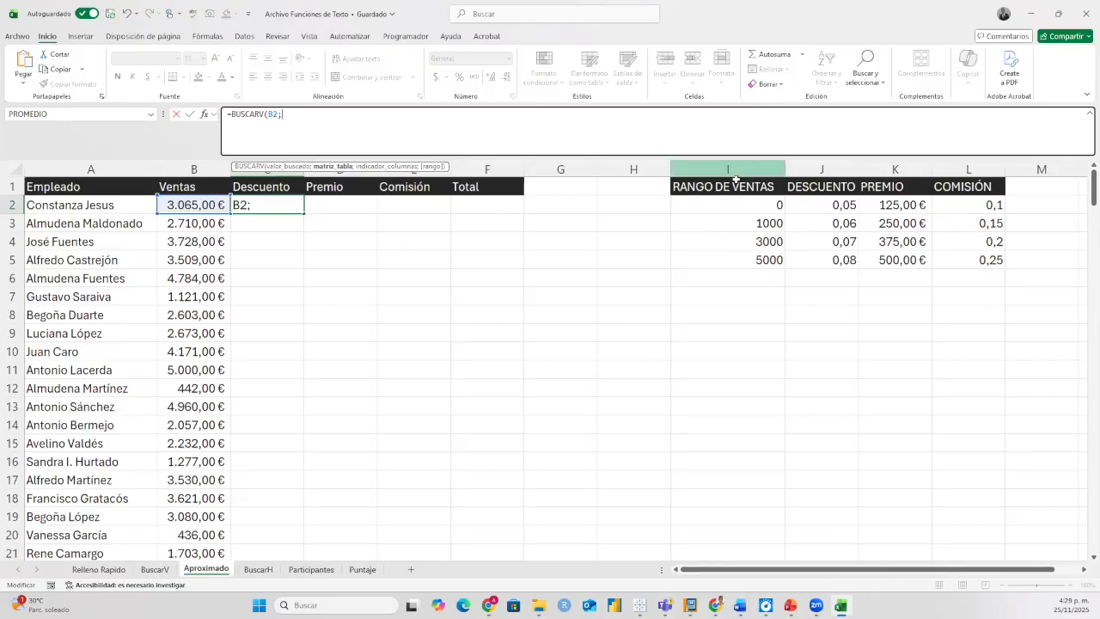
Complete the C2 formula with table I1:L5 including its headers, column index 9 and approximate match VERDADERO.
{"action": "left_click_drag", "start_coordinate": [885, 241], "coordinate": [1014, 273]}
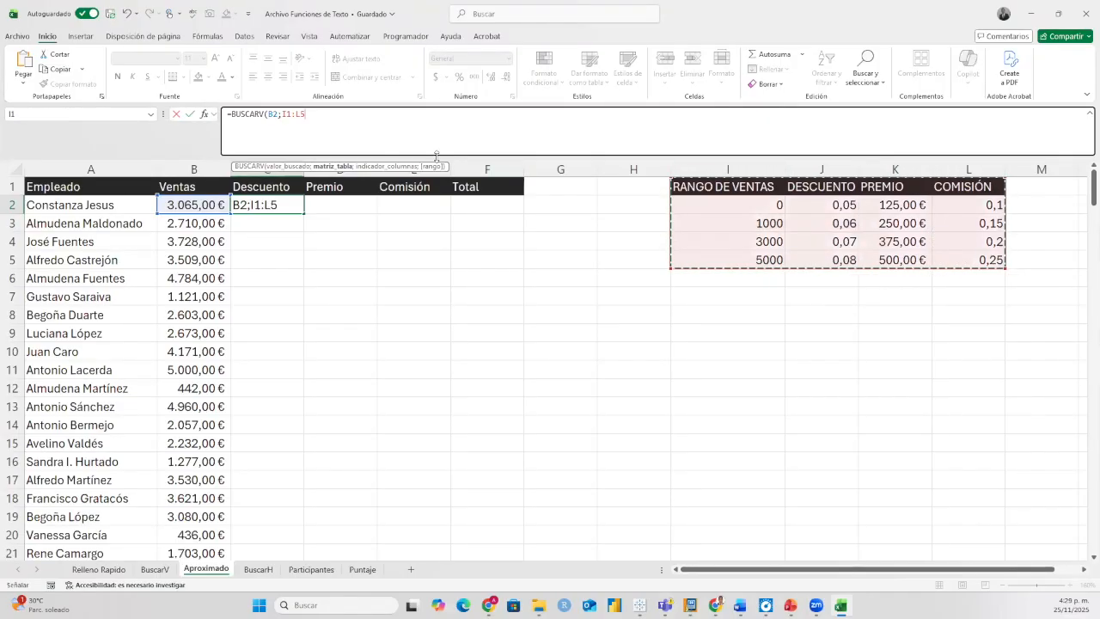
{"action": "type", "text": ";"}
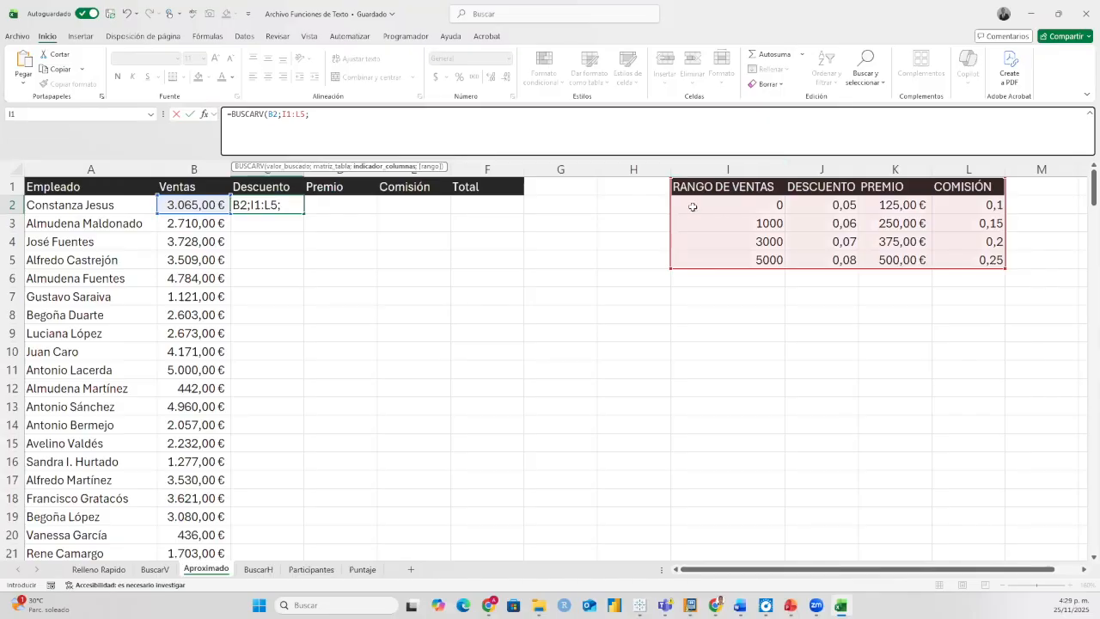
{"action": "type", "text": "9;"}
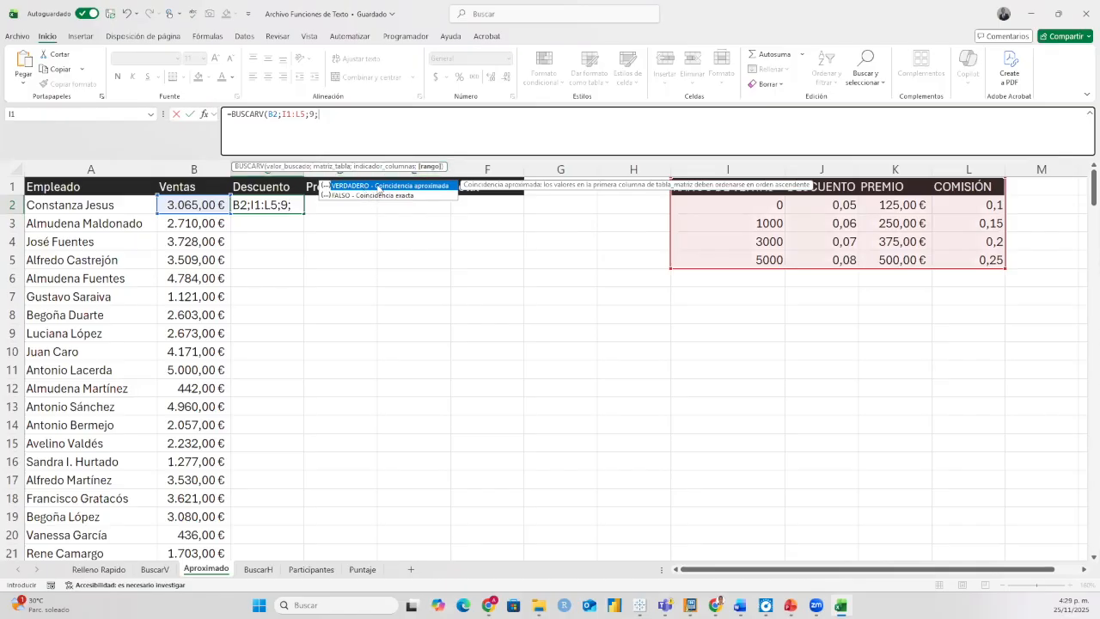
{"action": "double_click", "coordinate": [378, 186]}
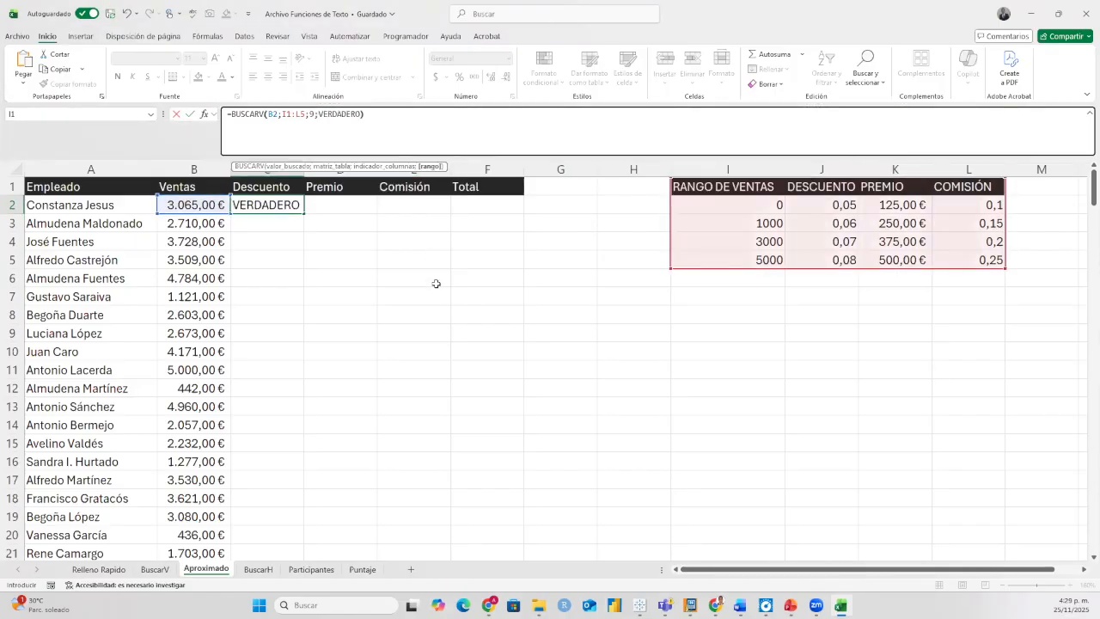
{"action": "key", "text": "Return"}
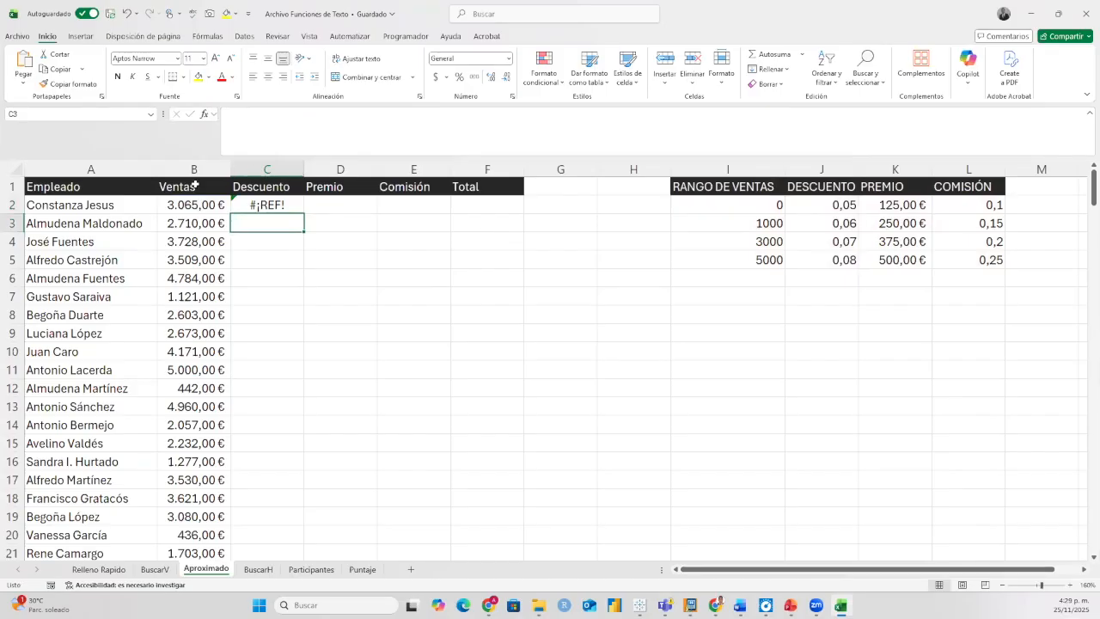
Try column index 10 in the BUSCARV formula in C2.
{"action": "left_click", "coordinate": [267, 206]}
{"action": "left_click", "coordinate": [367, 117]}
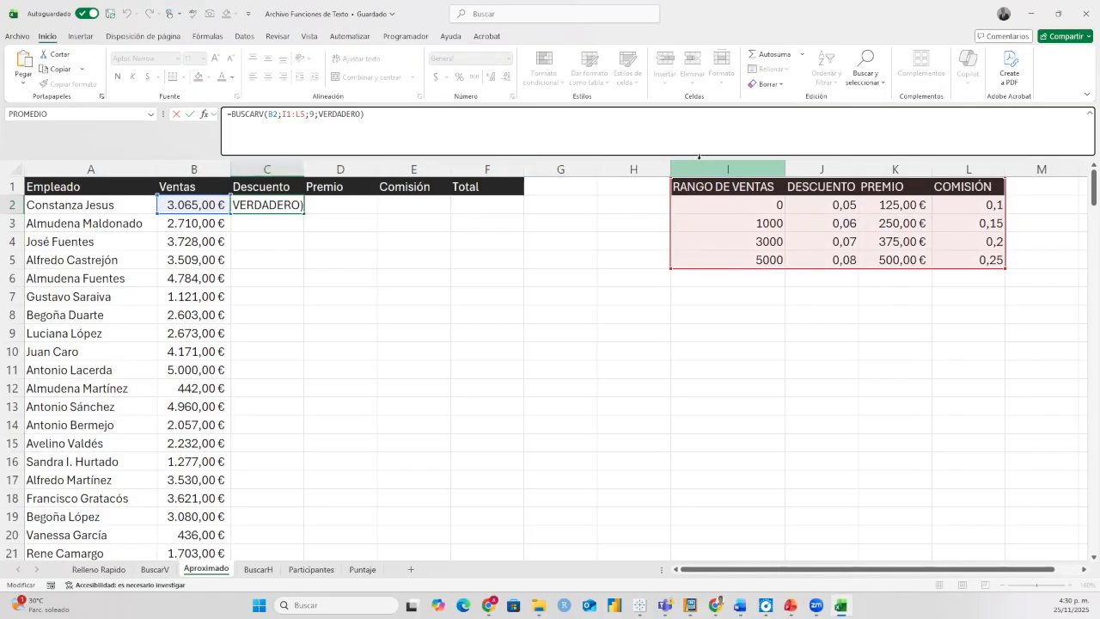
{"action": "left_click", "coordinate": [314, 118]}
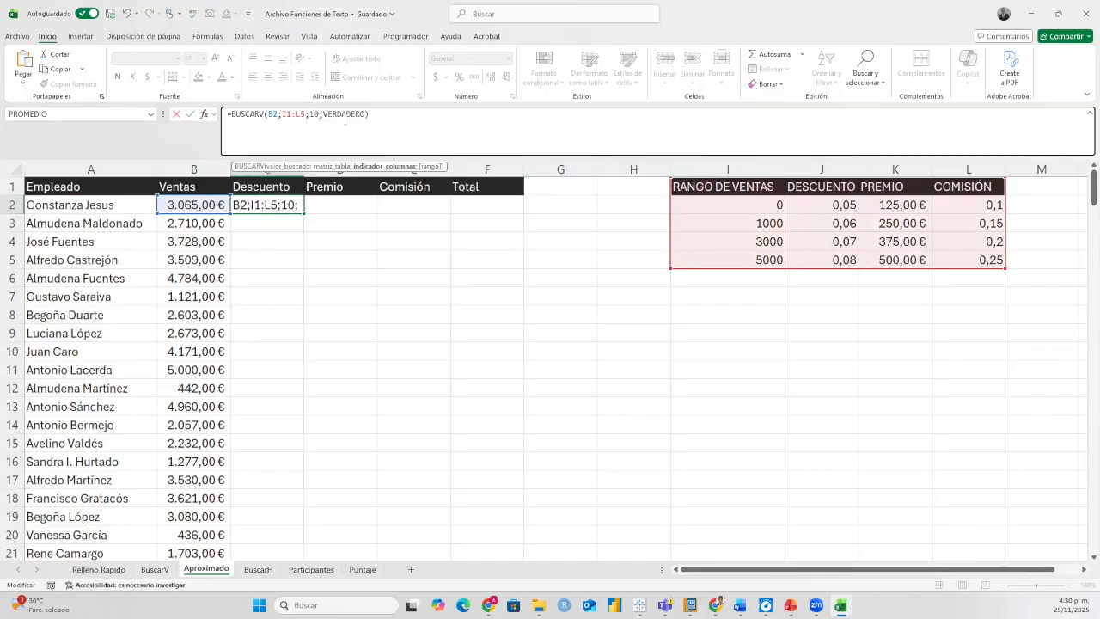
{"action": "key", "text": "Return"}
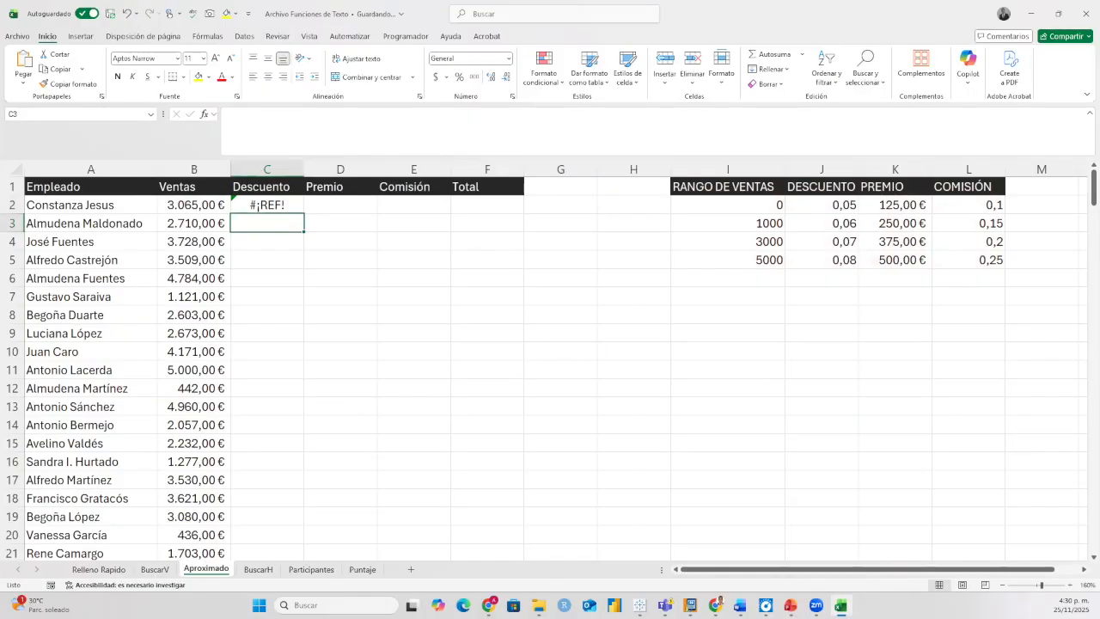
{"action": "key", "text": "super+e"}
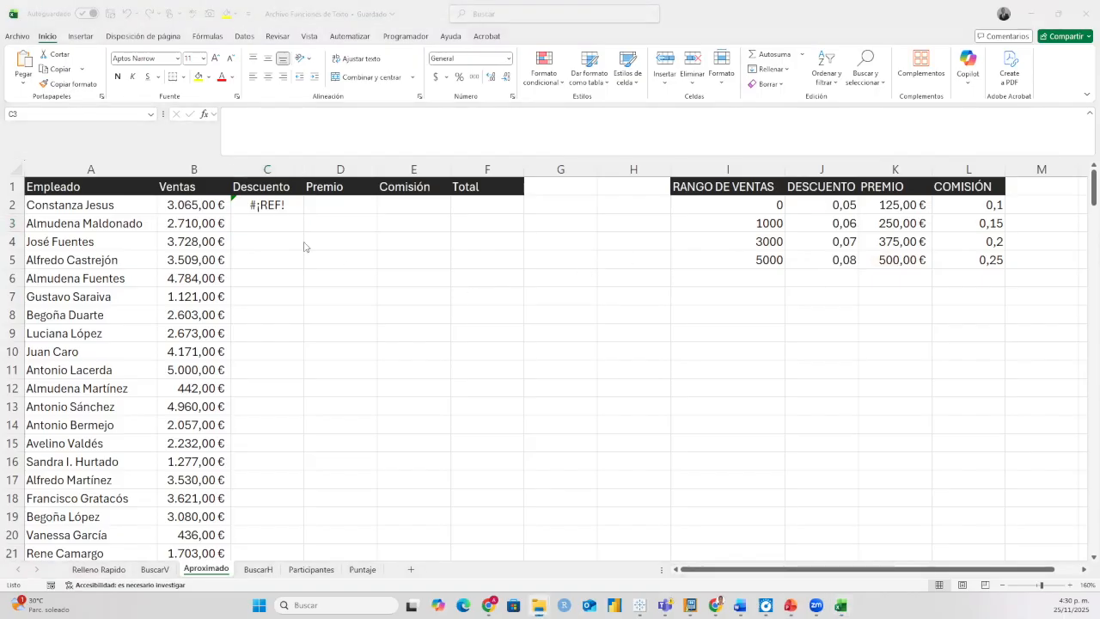
{"action": "left_click", "coordinate": [748, 261]}
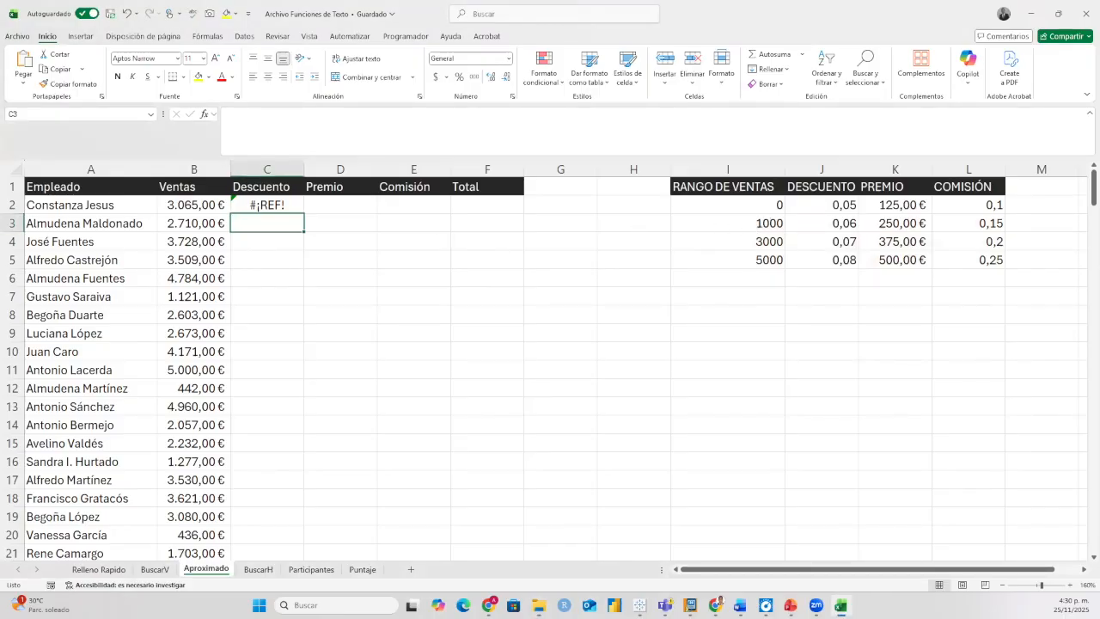
{"action": "left_click", "coordinate": [539, 605]}
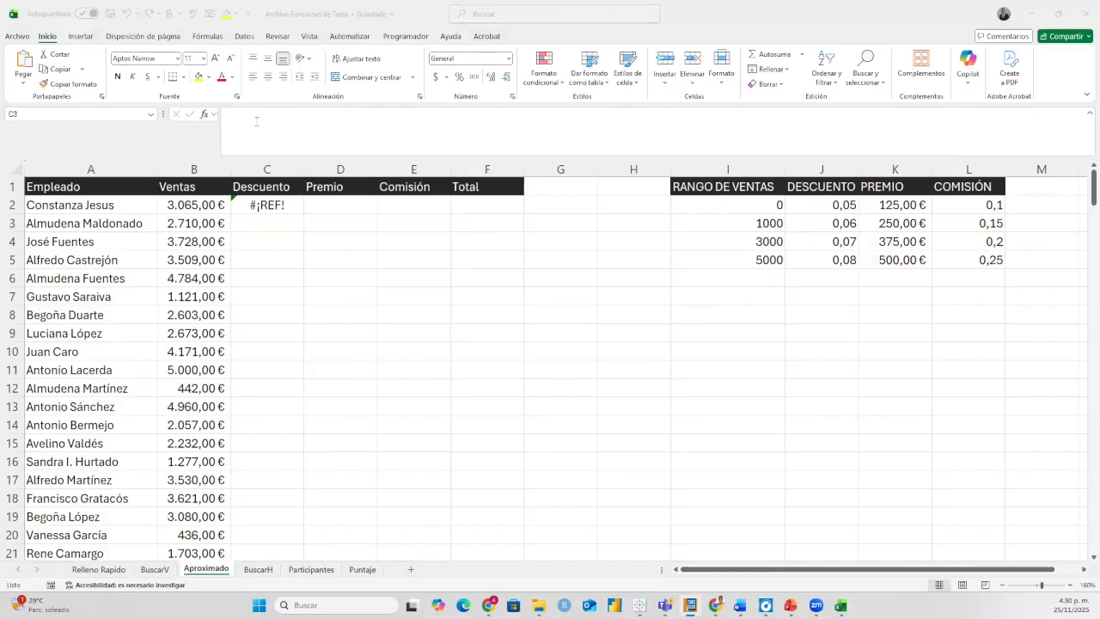
Review table I1:L5 against the C2 formula and try column index 1 in the BUSCARV.
{"action": "left_click_drag", "start_coordinate": [726, 191], "coordinate": [978, 260]}
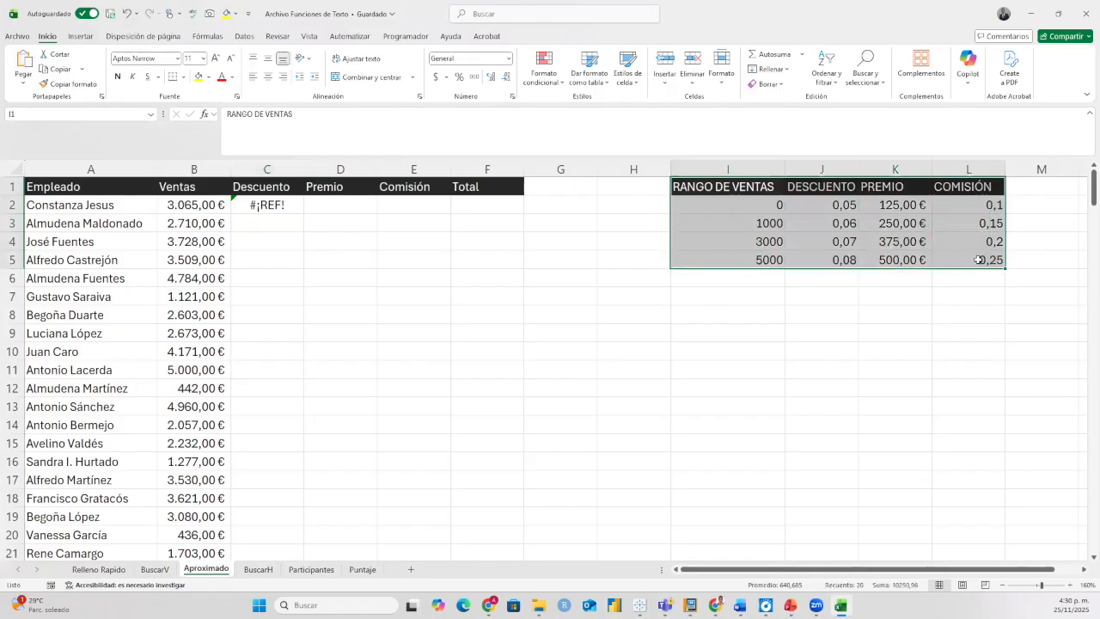
{"action": "left_click", "coordinate": [296, 200]}
{"action": "left_click", "coordinate": [434, 123]}
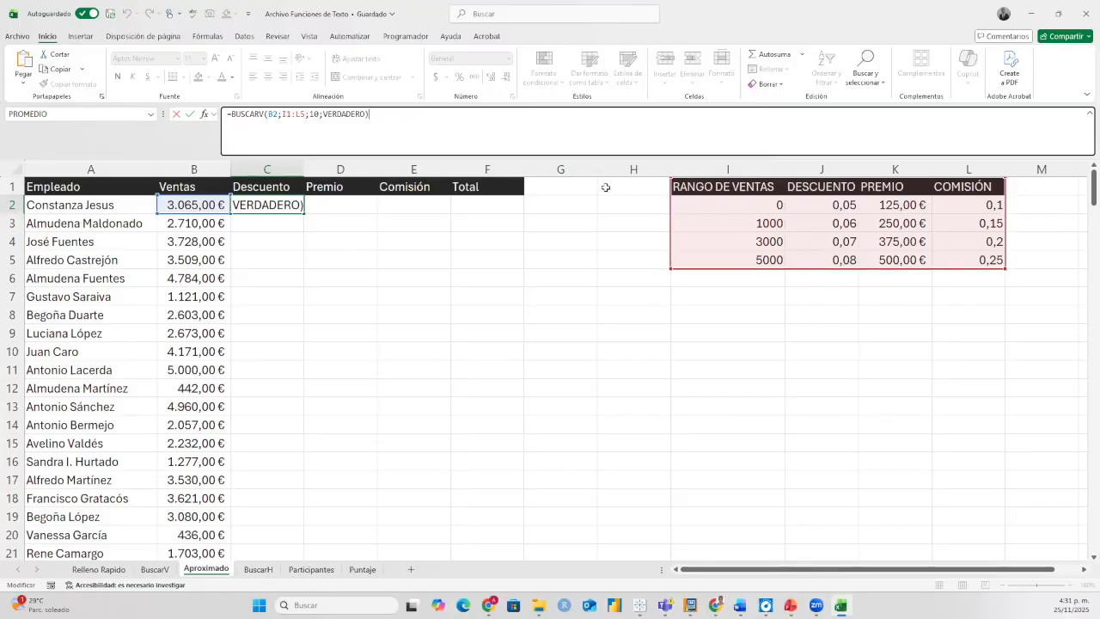
{"action": "left_click", "coordinate": [393, 275]}
{"action": "left_click", "coordinate": [251, 205]}
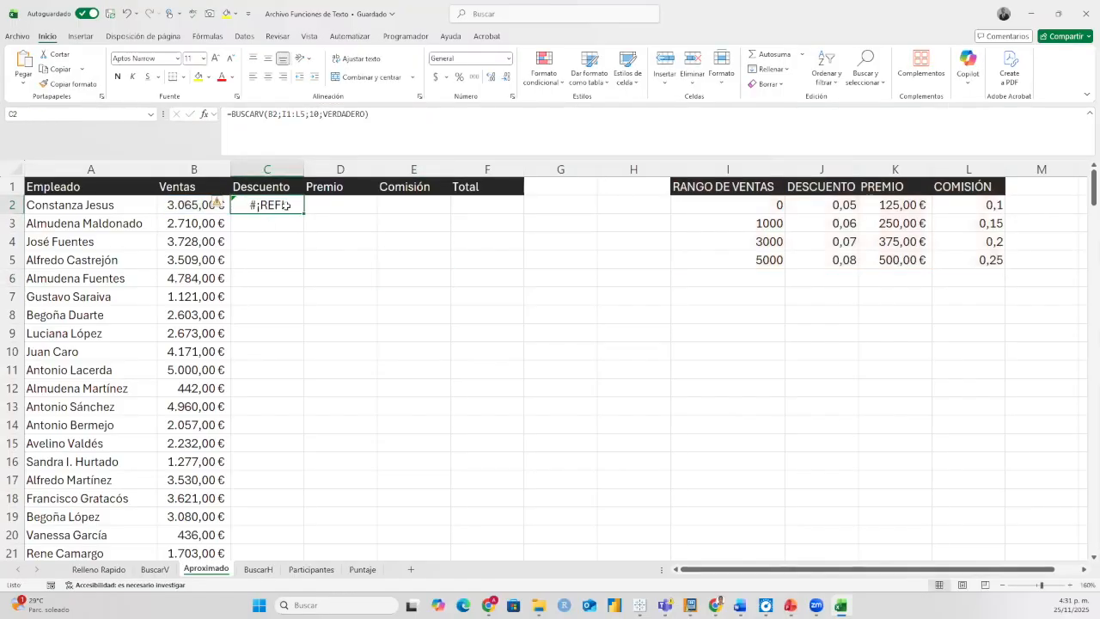
{"action": "left_click", "coordinate": [310, 118]}
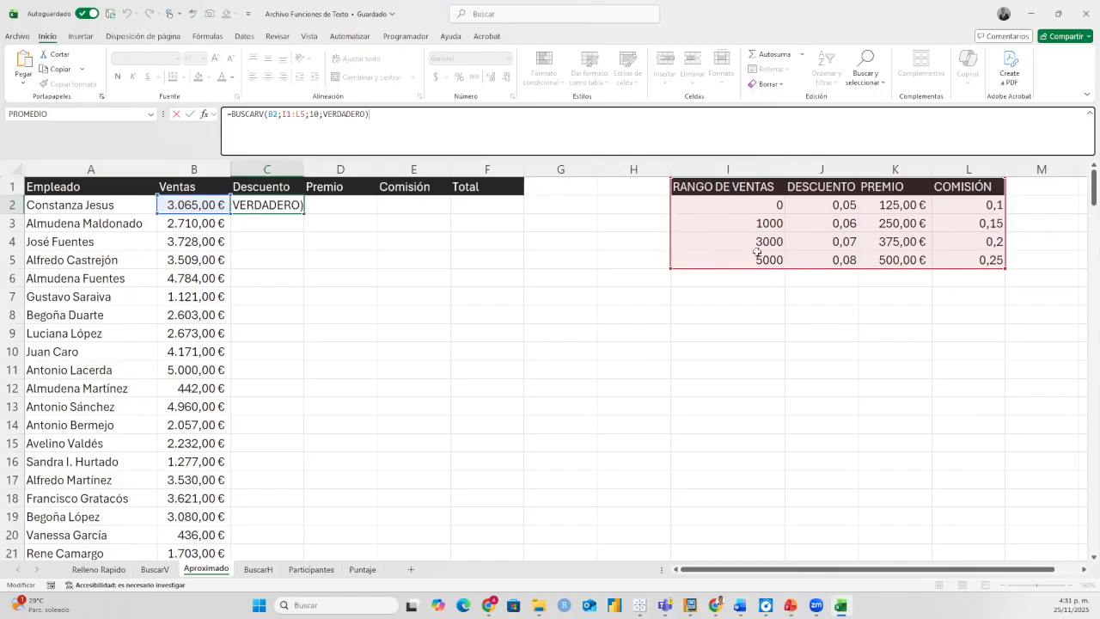
{"action": "left_click", "coordinate": [323, 114]}
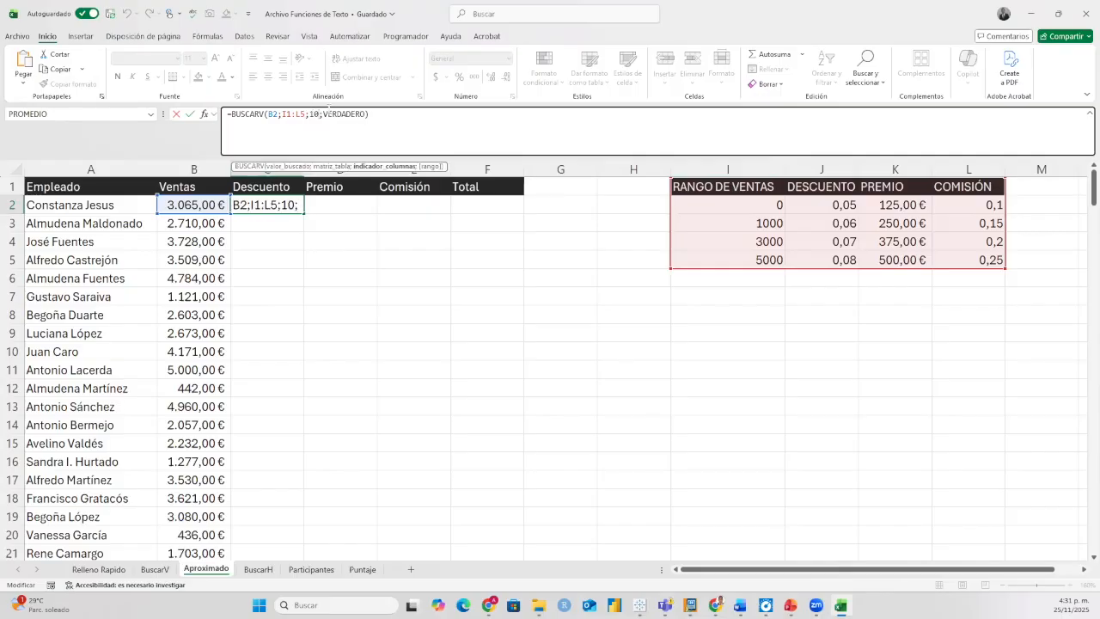
{"action": "key", "text": "BackSpace"}
{"action": "key", "text": "BackSpace"}
{"action": "type", "text": "1"}
{"action": "key", "text": "Return"}
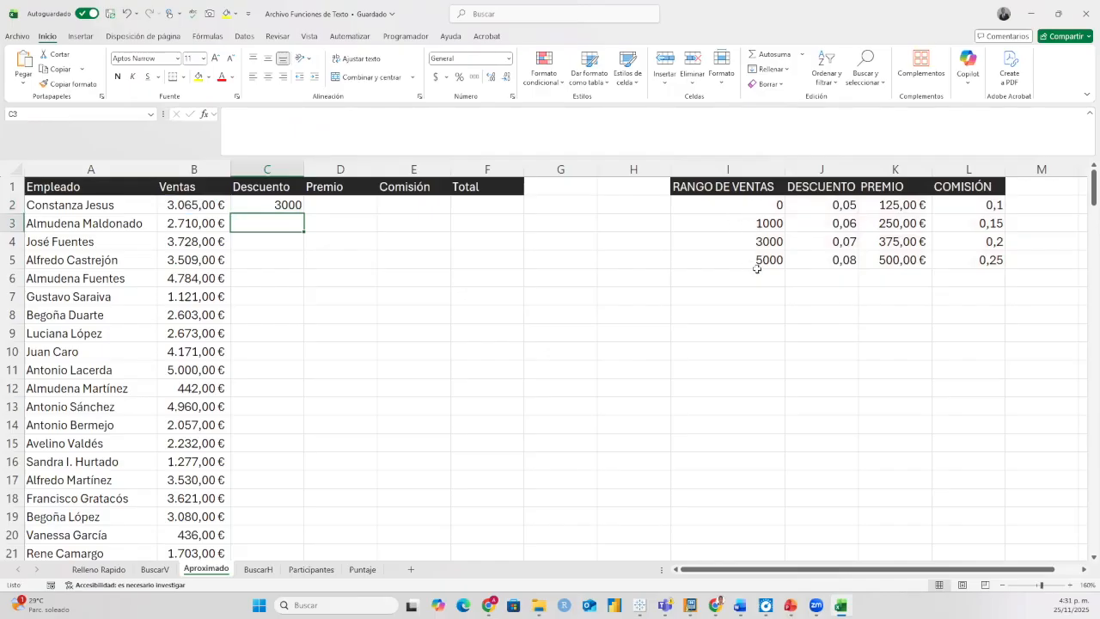
Set the column index in the C2 formula to 2 and compare the result with the 3000 sales range.
{"action": "left_click", "coordinate": [277, 205]}
{"action": "double_click", "coordinate": [311, 113]}
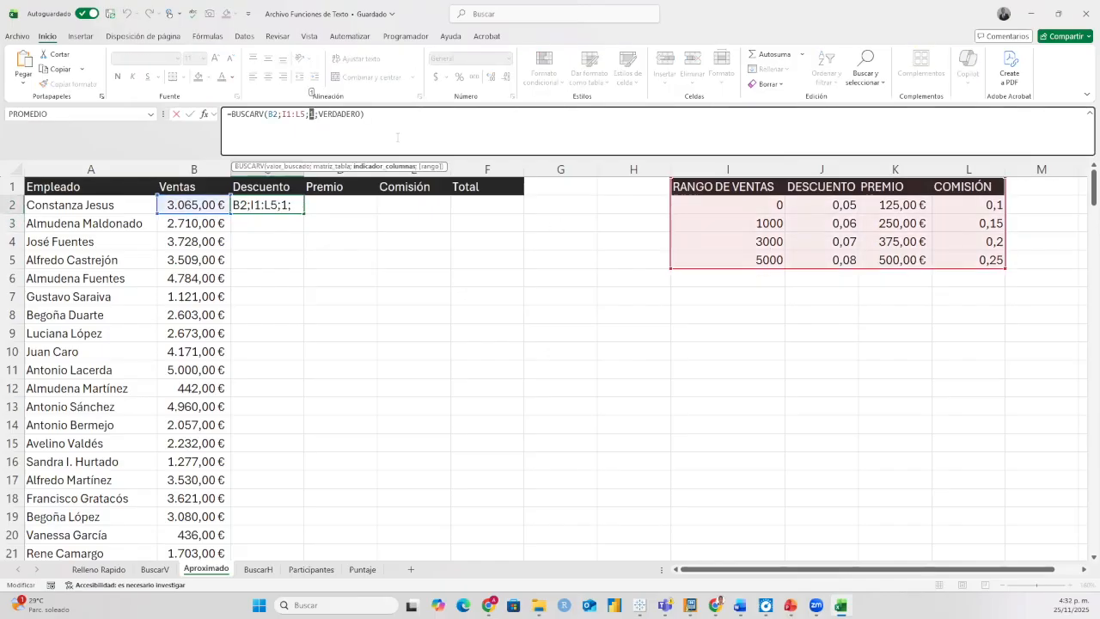
{"action": "key", "text": "BackSpace"}
{"action": "type", "text": "2"}
{"action": "key", "text": "Return"}
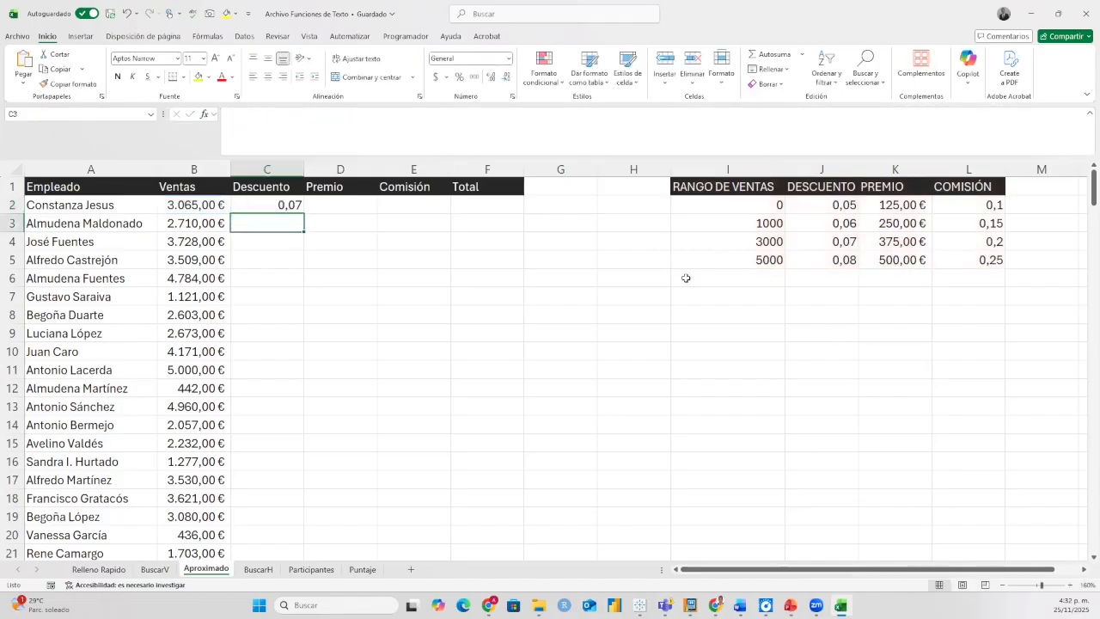
{"action": "key", "text": "Up"}
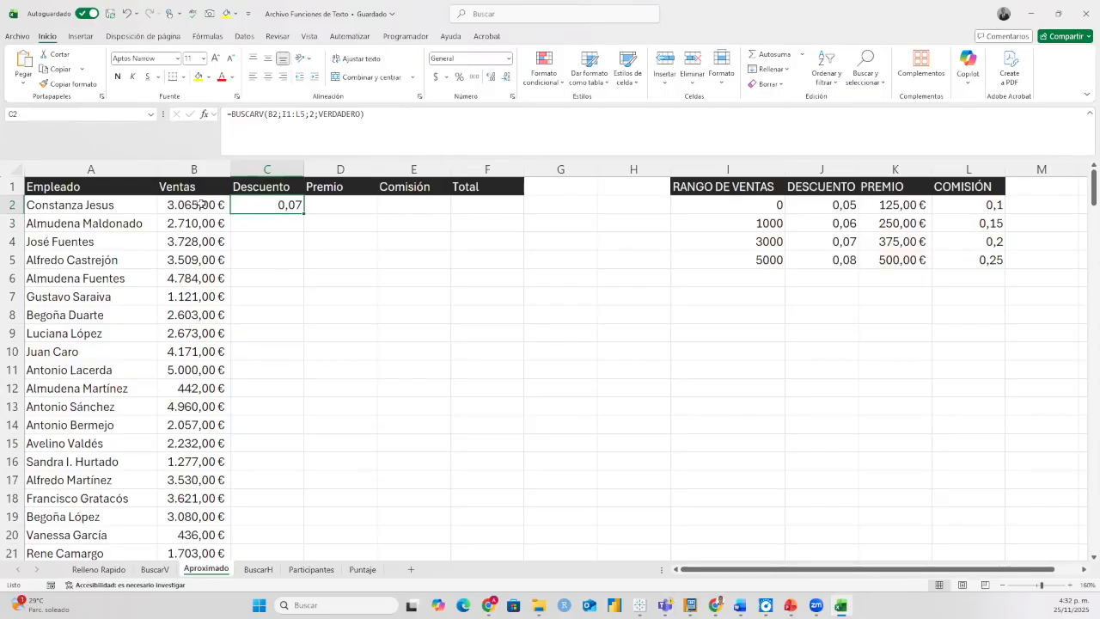
{"action": "left_click", "coordinate": [745, 242]}
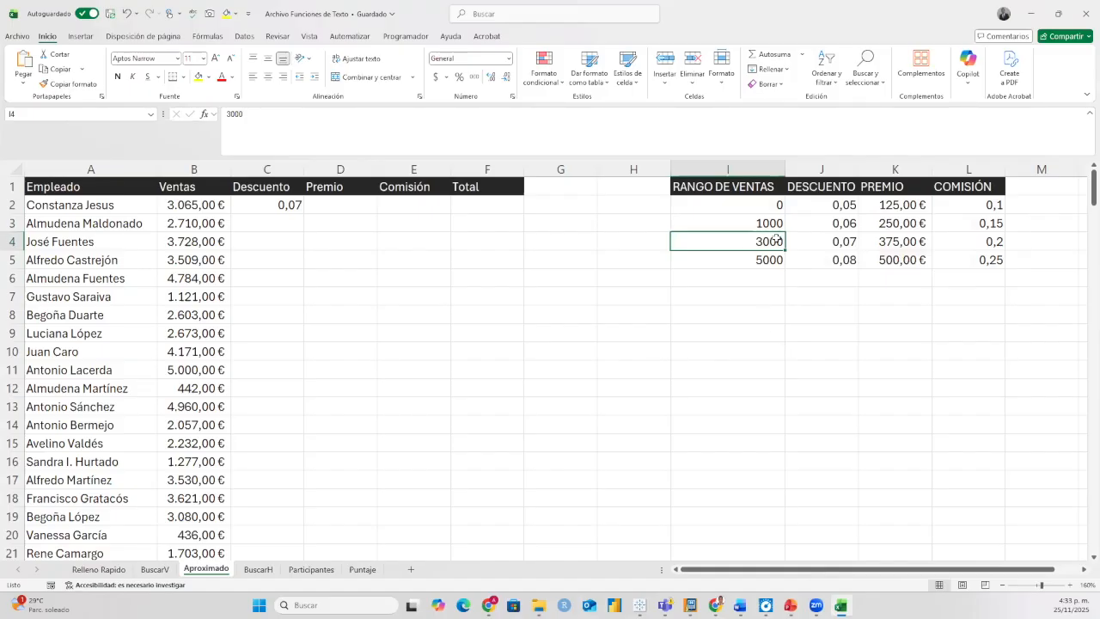
Multiply the BUSCARV result in C2 by the sales value in B2.
{"action": "left_click", "coordinate": [296, 201]}
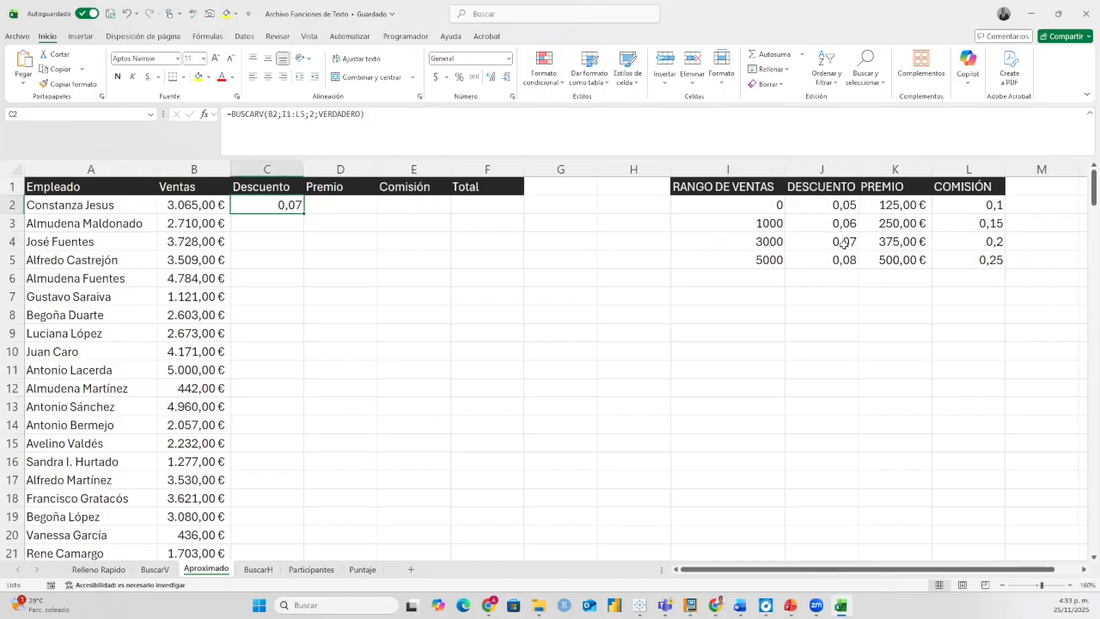
{"action": "left_click", "coordinate": [484, 135]}
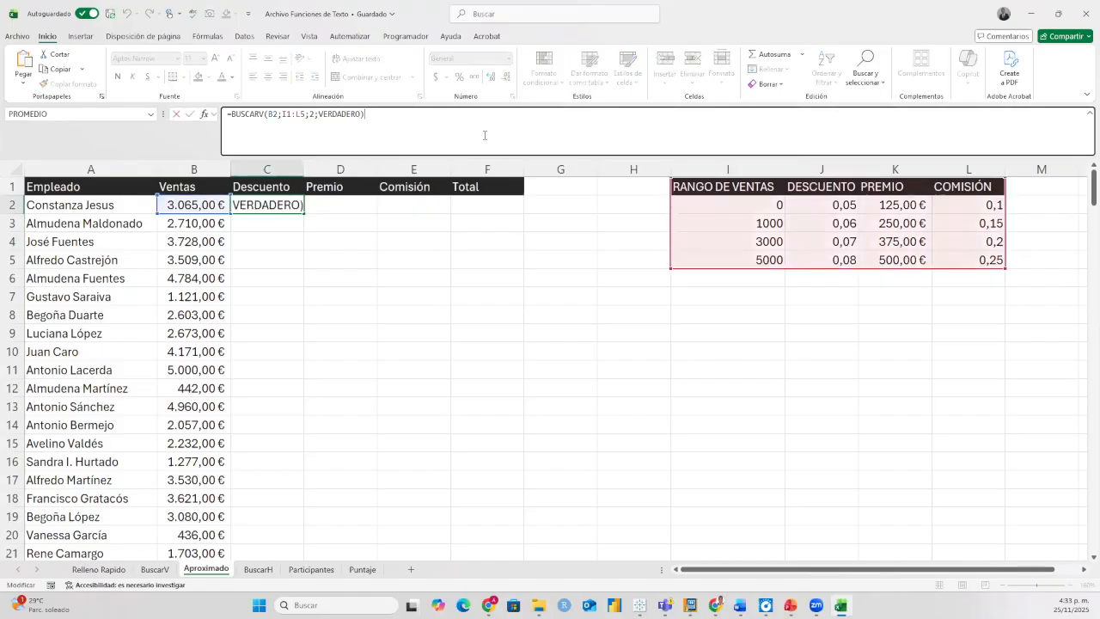
{"action": "type", "text": "*"}
{"action": "left_click", "coordinate": [181, 204]}
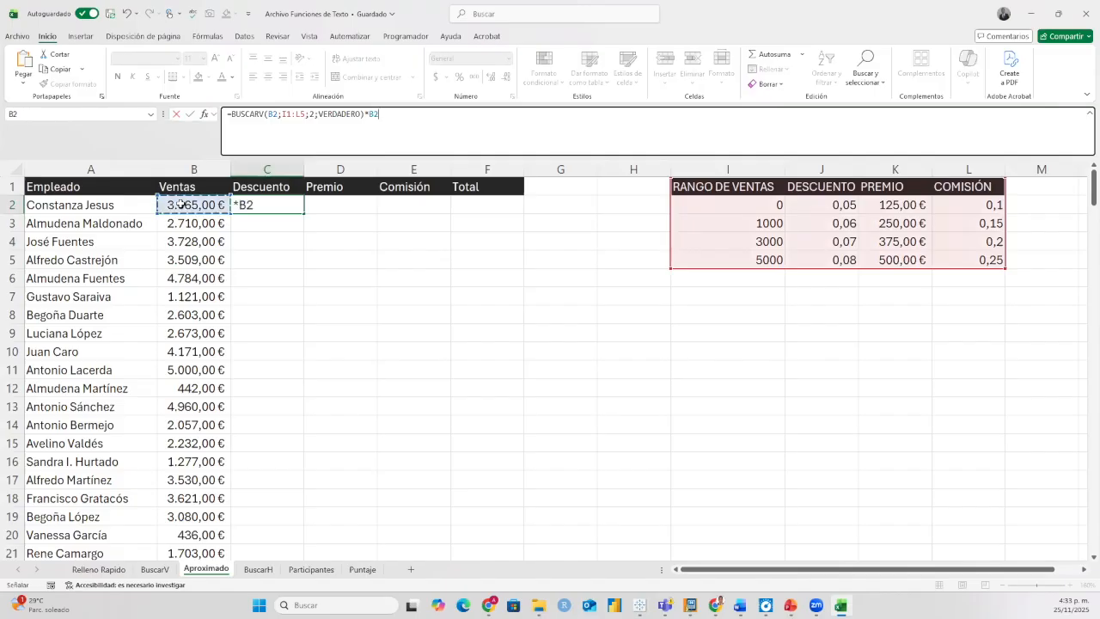
{"action": "key", "text": "Return"}
Make the table range in the C2 formula absolute as $I$1:$L$5.
{"action": "left_click", "coordinate": [248, 208]}
{"action": "left_click", "coordinate": [386, 117]}
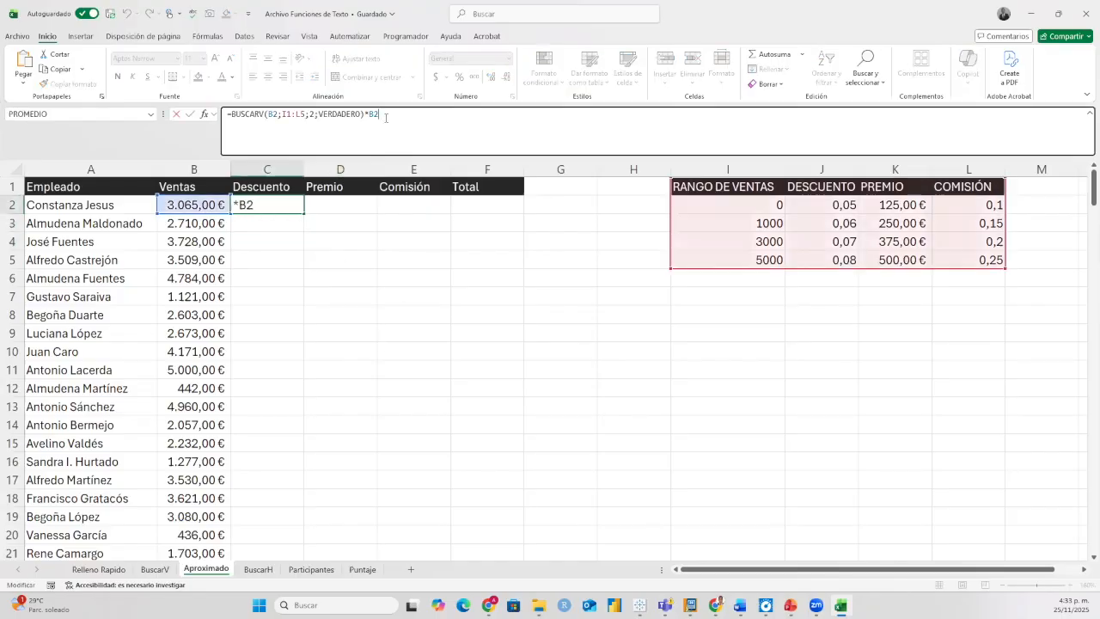
{"action": "left_click", "coordinate": [315, 115]}
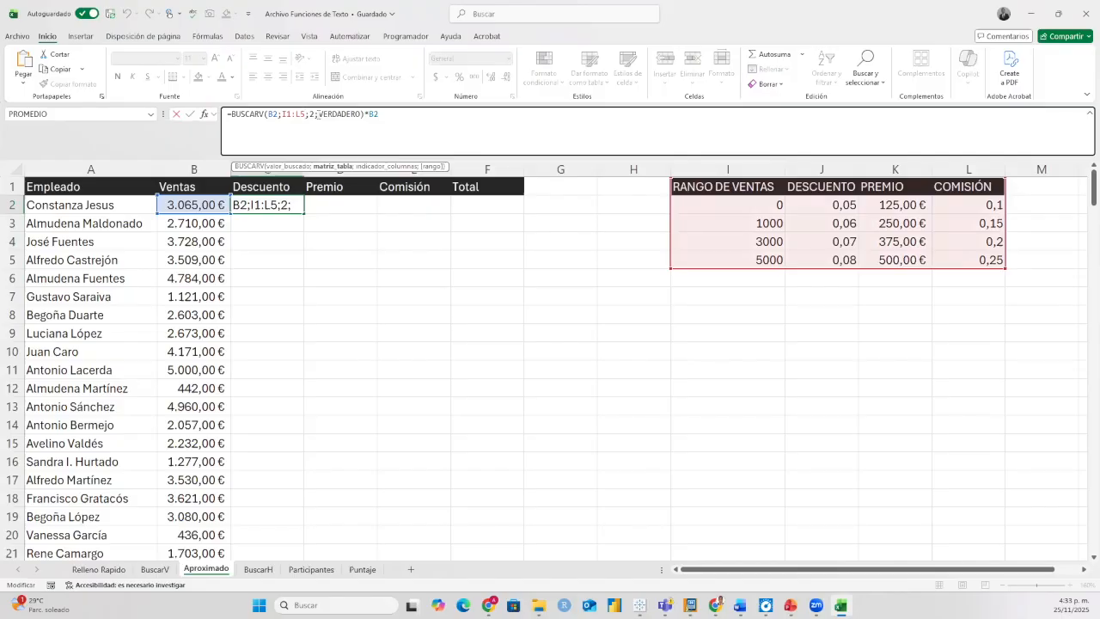
{"action": "type", "text": "4"}
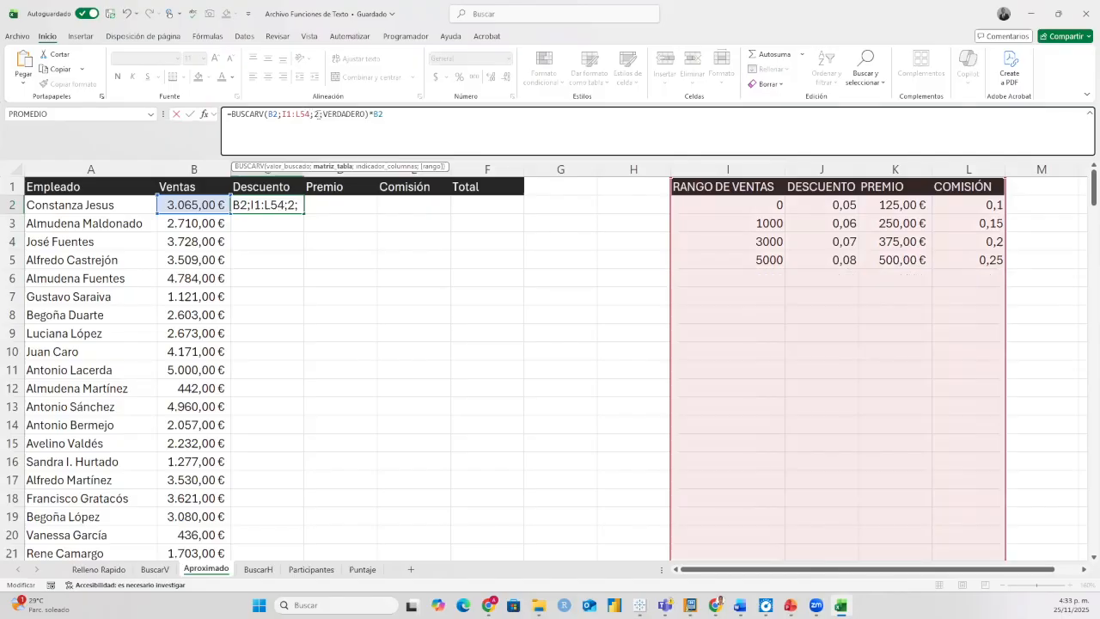
{"action": "key", "text": "BackSpace"}
{"action": "key", "text": "F4"}
{"action": "left_click", "coordinate": [288, 114]}
{"action": "key", "text": "F4"}
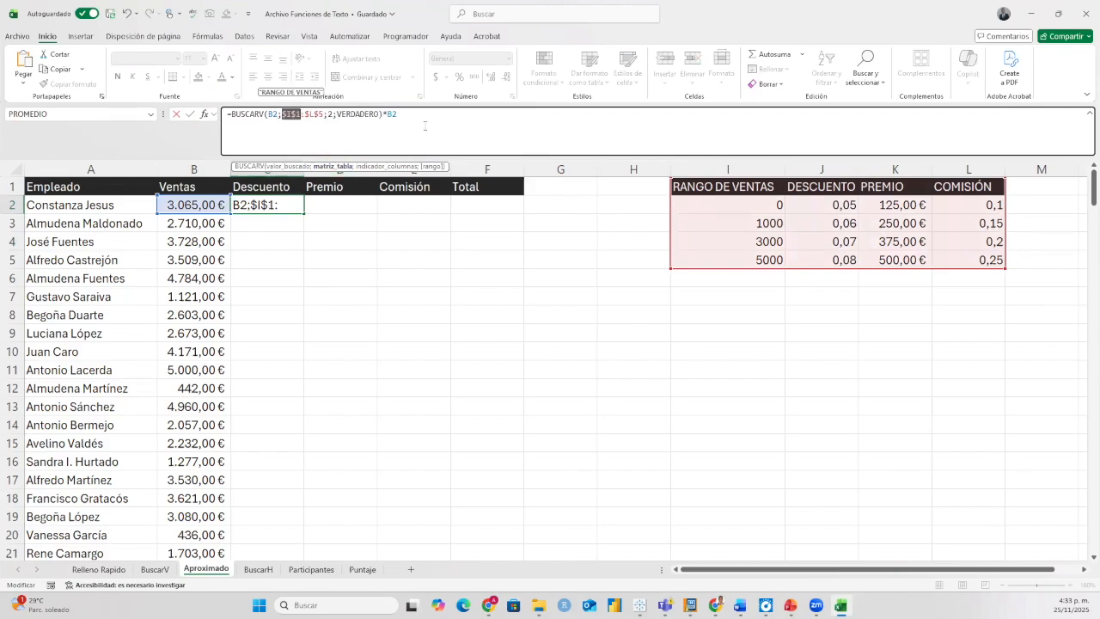
{"action": "left_click", "coordinate": [421, 120]}
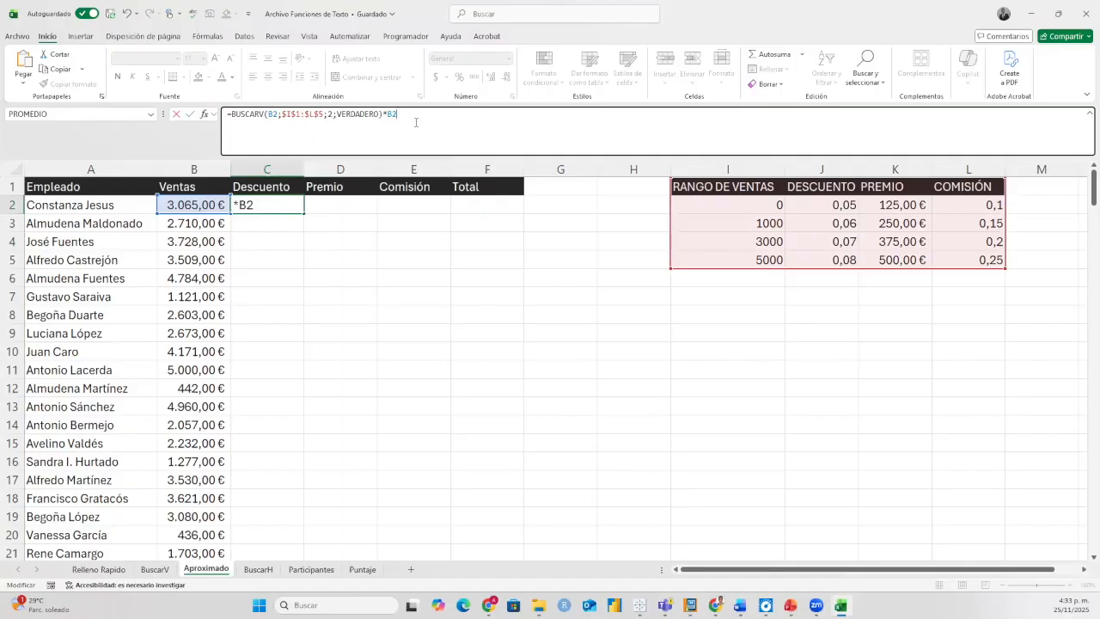
{"action": "key", "text": "Return"}
Review the prize amounts in K2:K5 and begin a lookup formula in the Premio cell D2.
{"action": "left_click", "coordinate": [357, 205]}
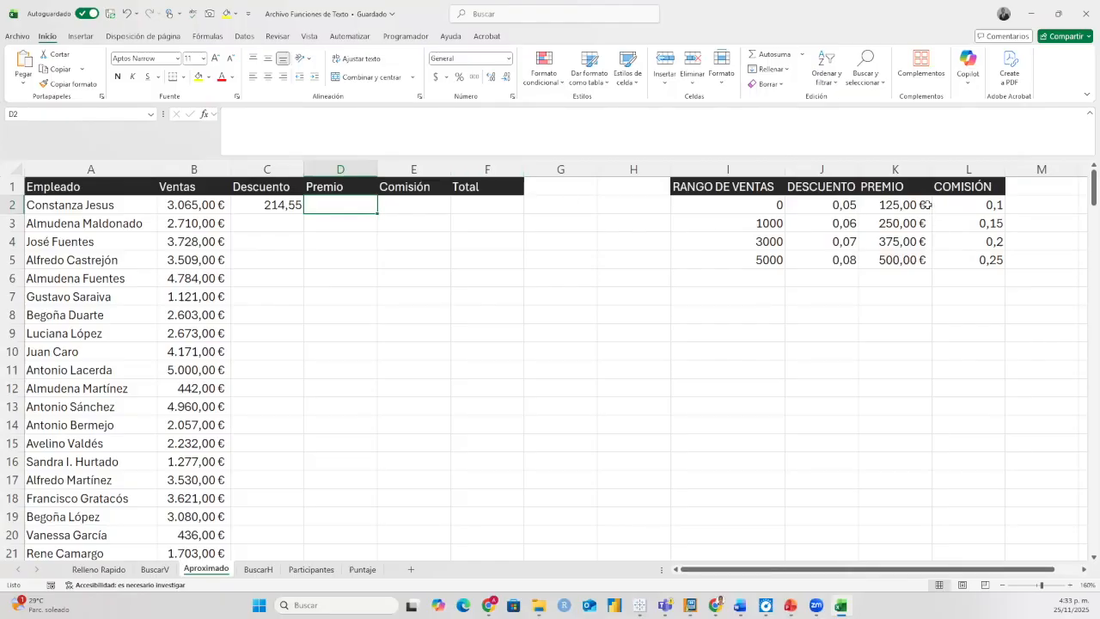
{"action": "mouse_move", "coordinate": [899, 206]}
{"action": "left_mouse_down"}
{"action": "mouse_move", "coordinate": [898, 259]}
{"action": "mouse_move", "coordinate": [897, 215]}
{"action": "left_mouse_up"}
{"action": "left_click", "coordinate": [895, 224]}
{"action": "left_click", "coordinate": [892, 243]}
{"action": "left_click", "coordinate": [894, 258]}
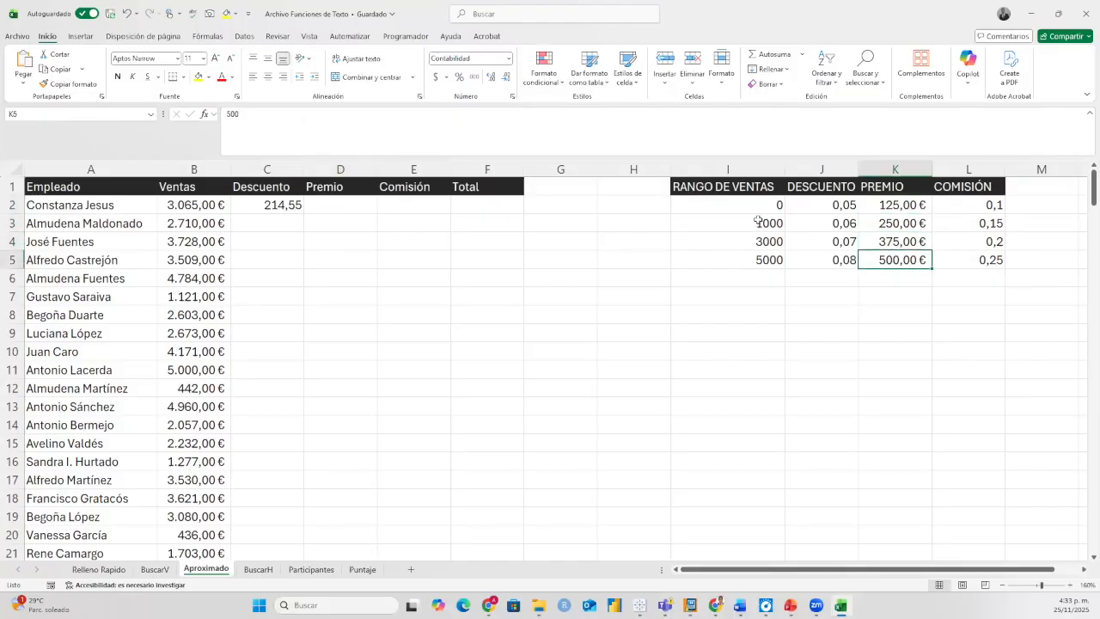
{"action": "left_click", "coordinate": [344, 203]}
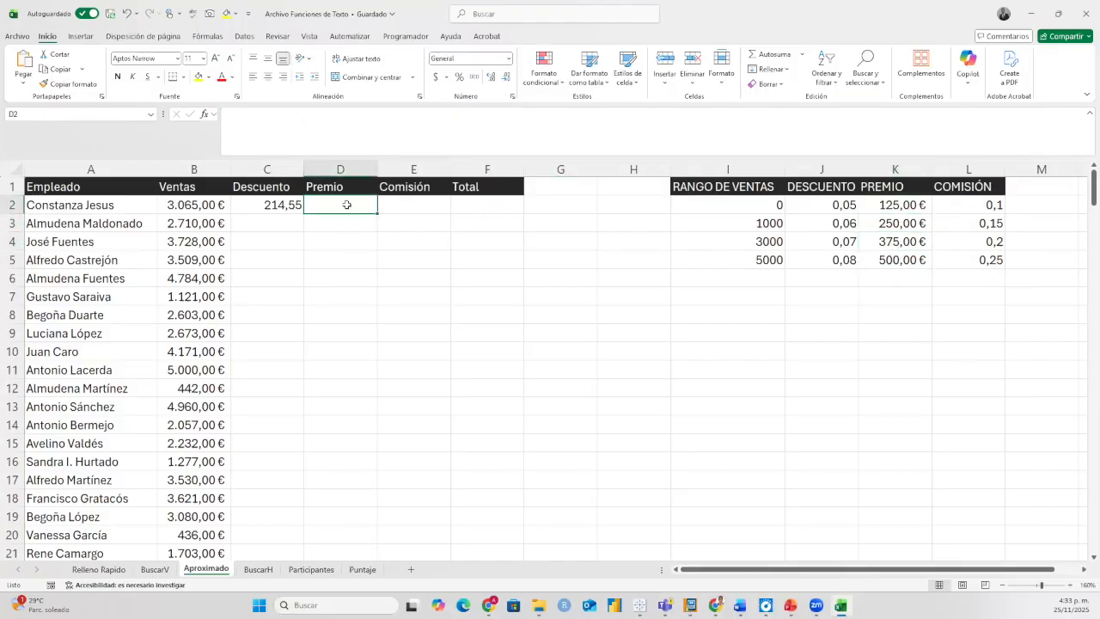
{"action": "type", "text": "="}
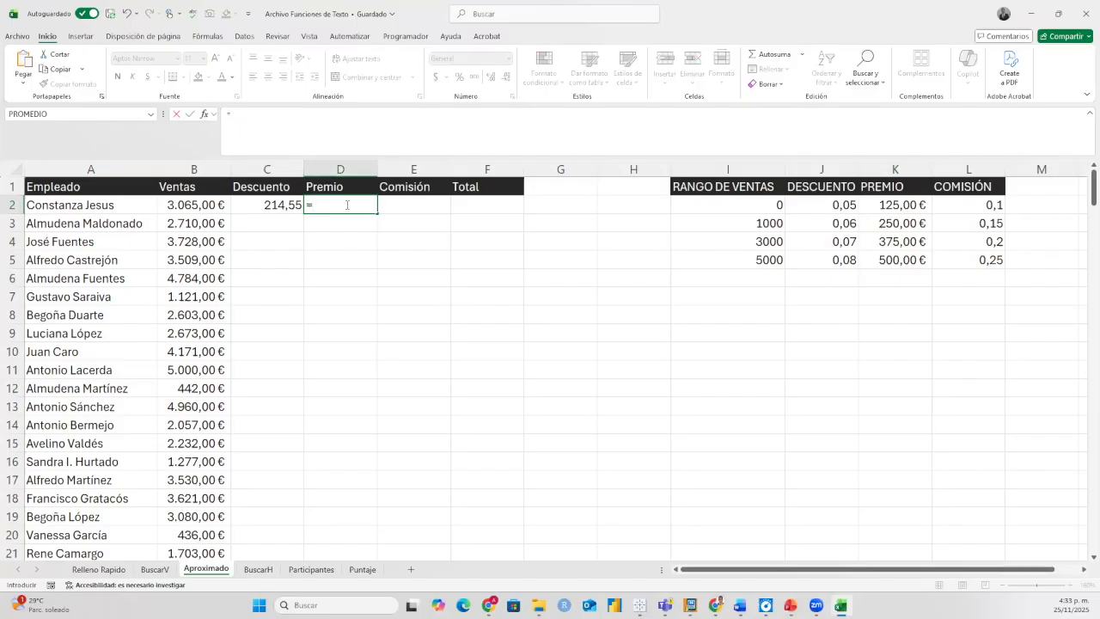
{"action": "type", "text": "busc"}
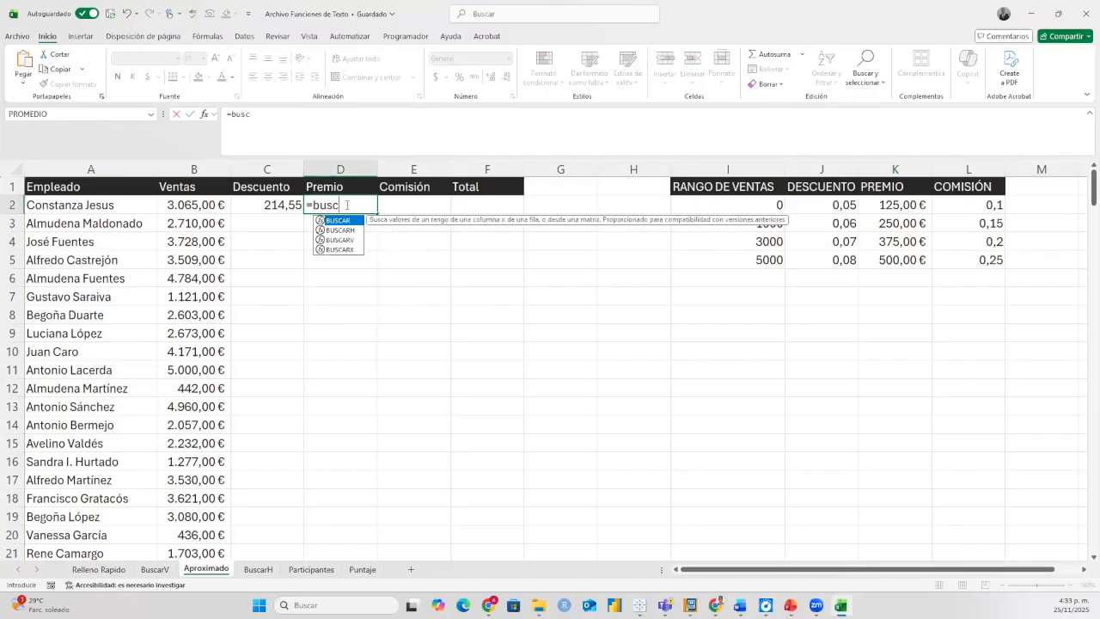
{"action": "double_click", "coordinate": [353, 230]}
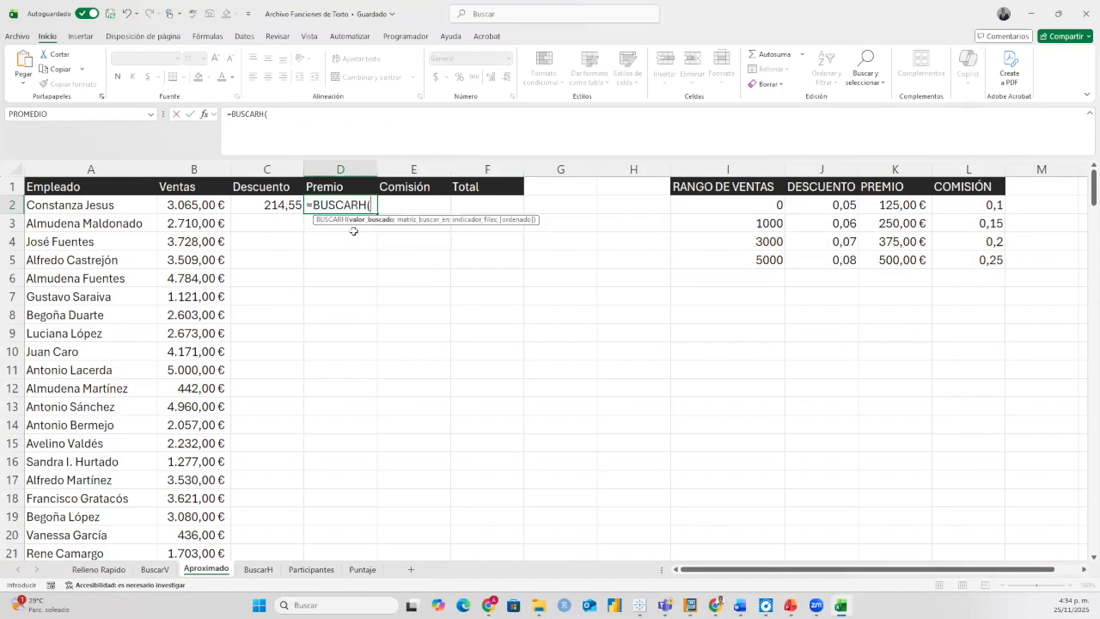
{"action": "left_click", "coordinate": [369, 205]}
{"action": "key", "text": "BackSpace"}
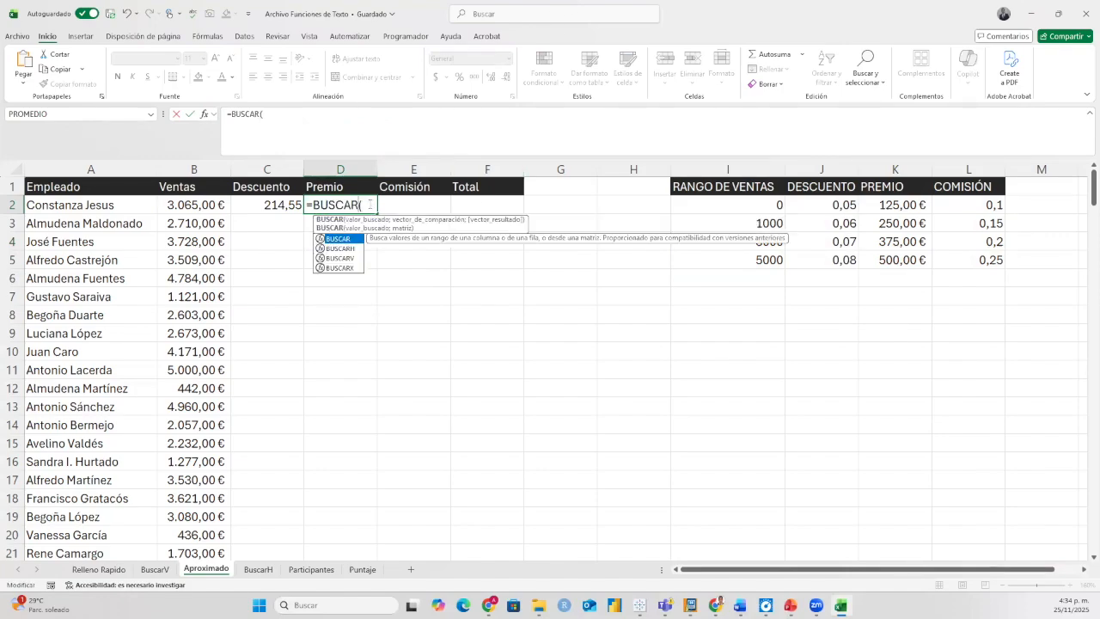
{"action": "type", "text": "v"}
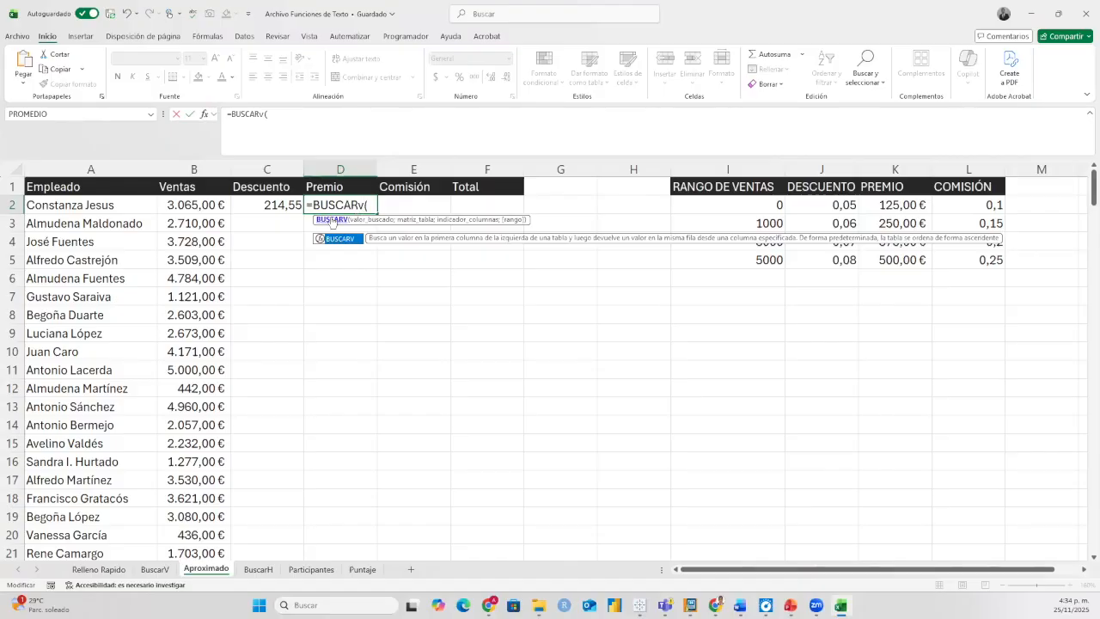
{"action": "left_click", "coordinate": [332, 220]}
{"action": "left_click", "coordinate": [556, 334]}
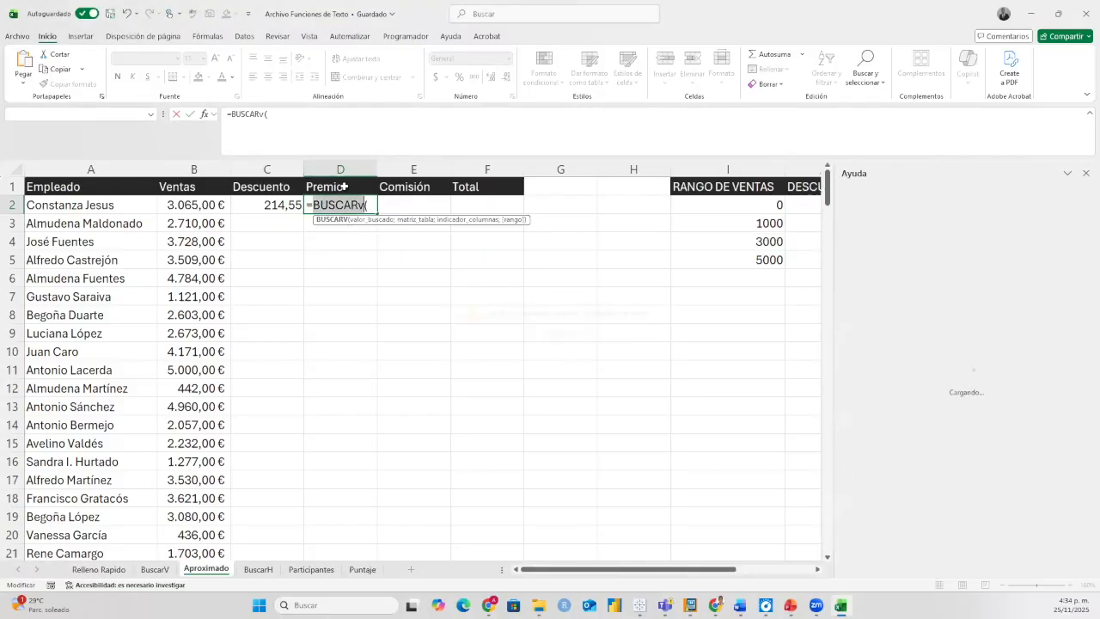
{"action": "key", "text": "BackSpace"}
{"action": "key", "text": "BackSpace"}
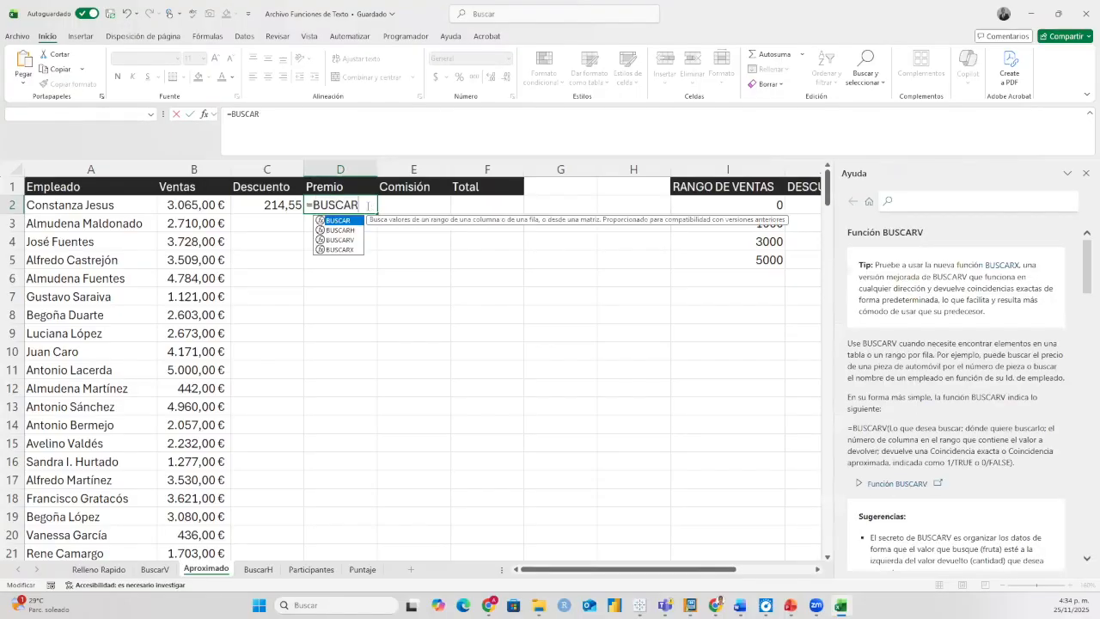
Build the BUSCARV in D2 with lookup value B2, absolute table $I$1:$L$5 and column index 3, without the help pane.
{"action": "double_click", "coordinate": [340, 241]}
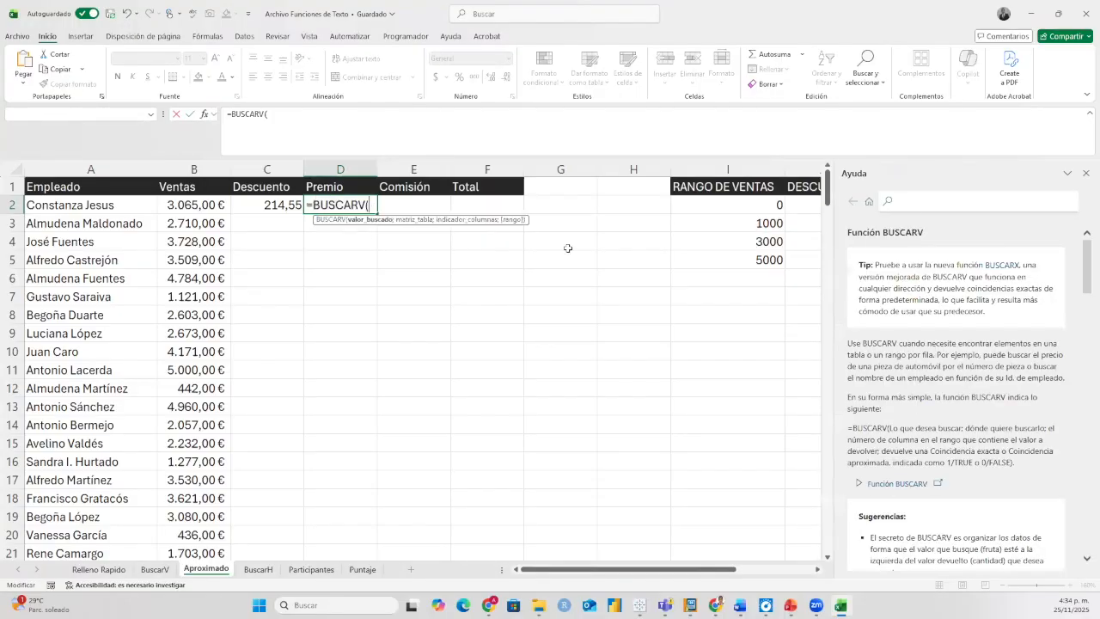
{"action": "left_click", "coordinate": [1085, 170]}
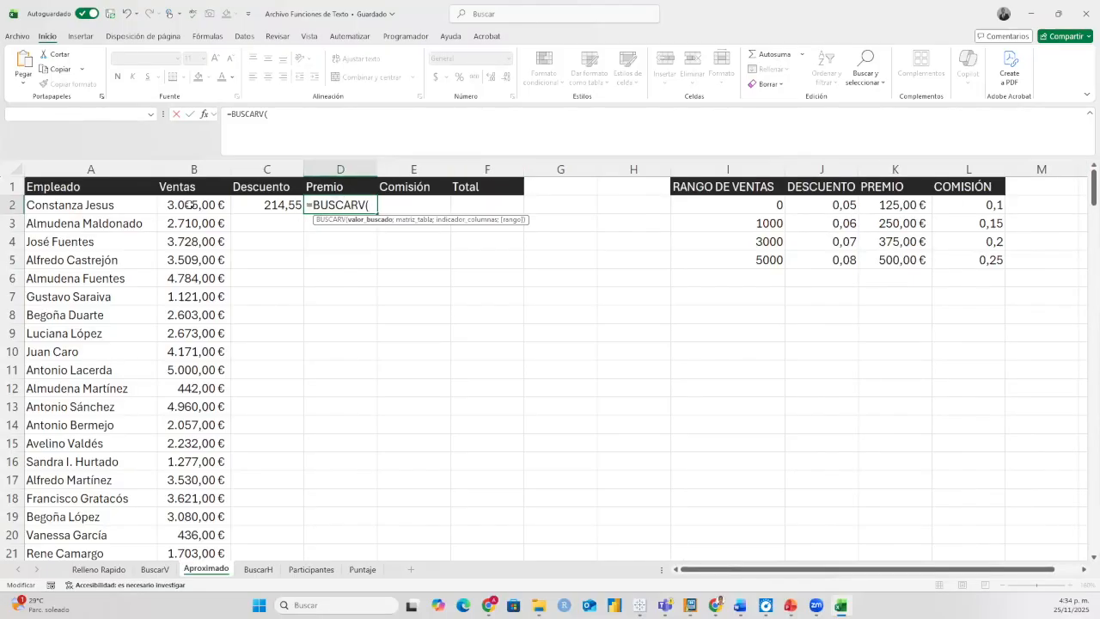
{"action": "left_click", "coordinate": [191, 205]}
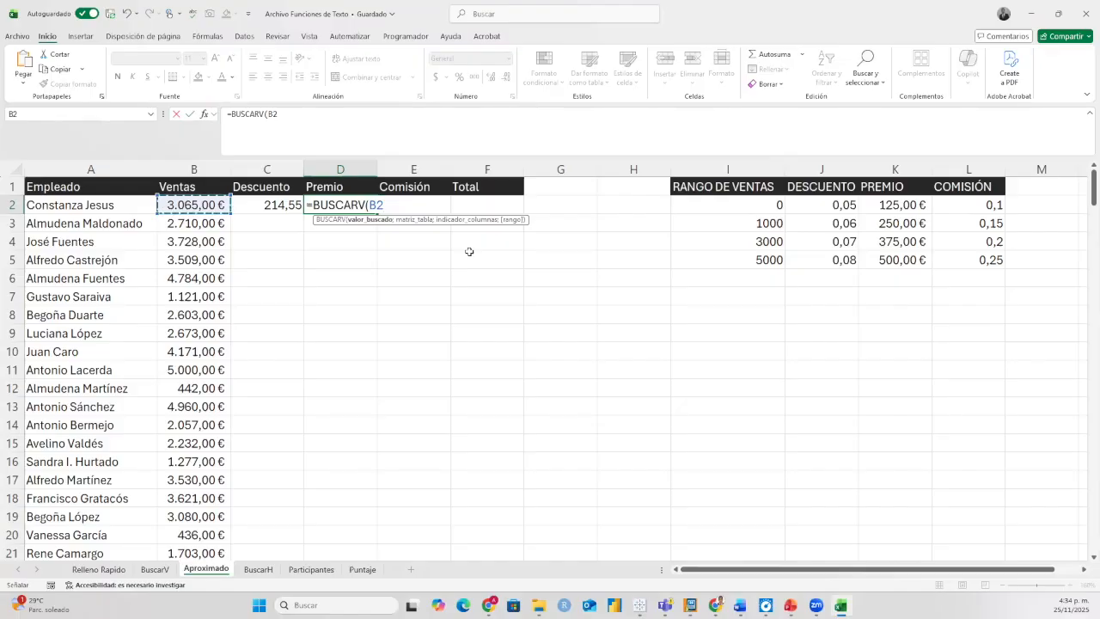
{"action": "type", "text": ";"}
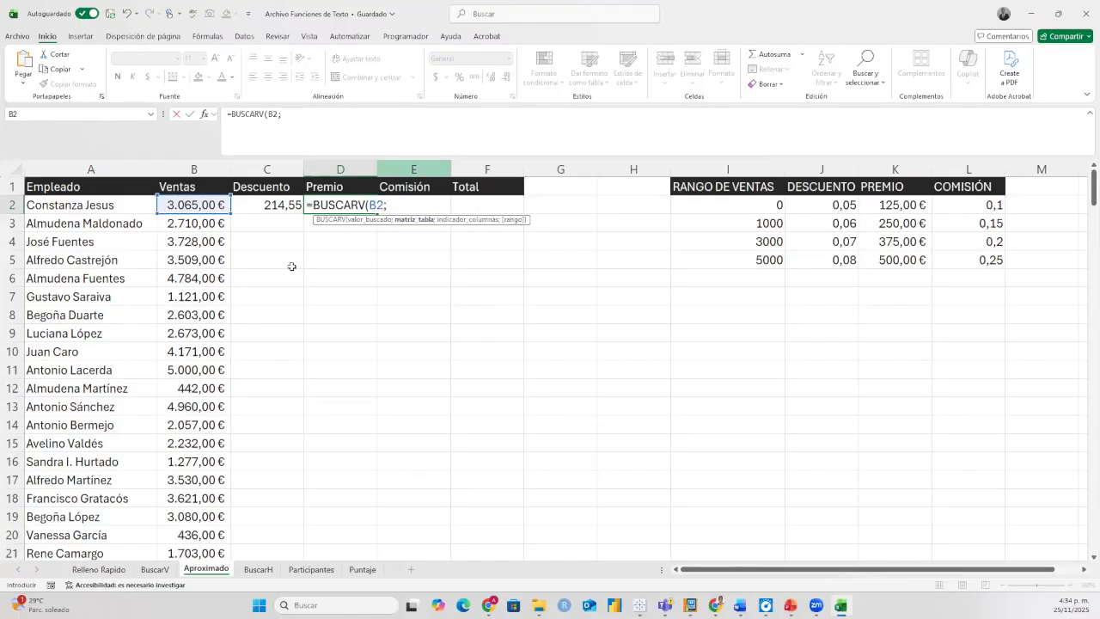
{"action": "left_click_drag", "start_coordinate": [703, 186], "coordinate": [967, 259]}
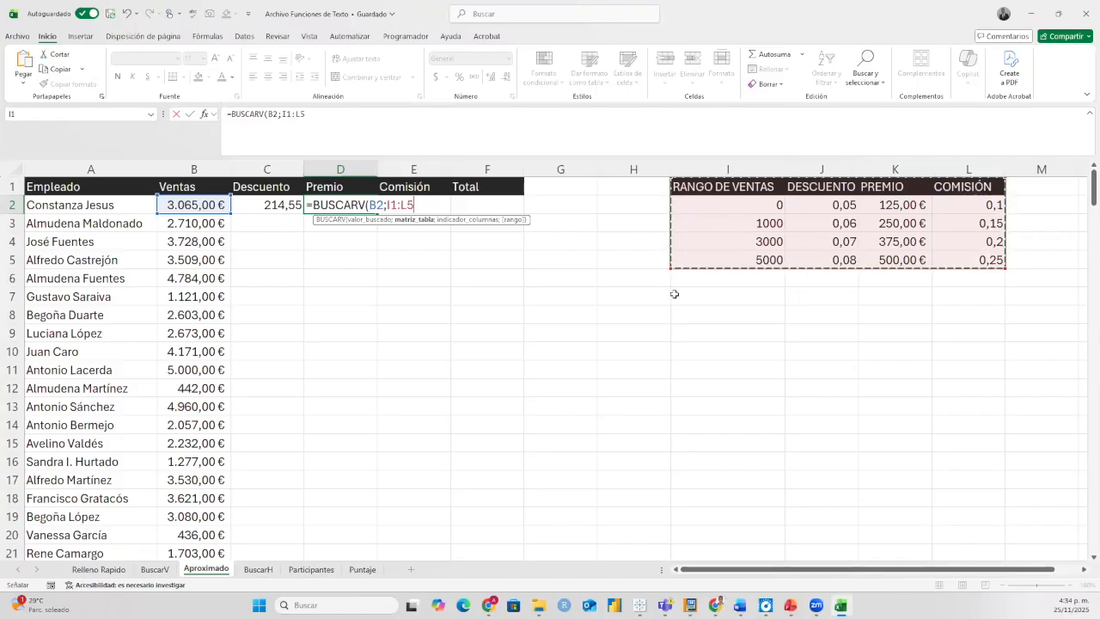
{"action": "key", "text": "F4"}
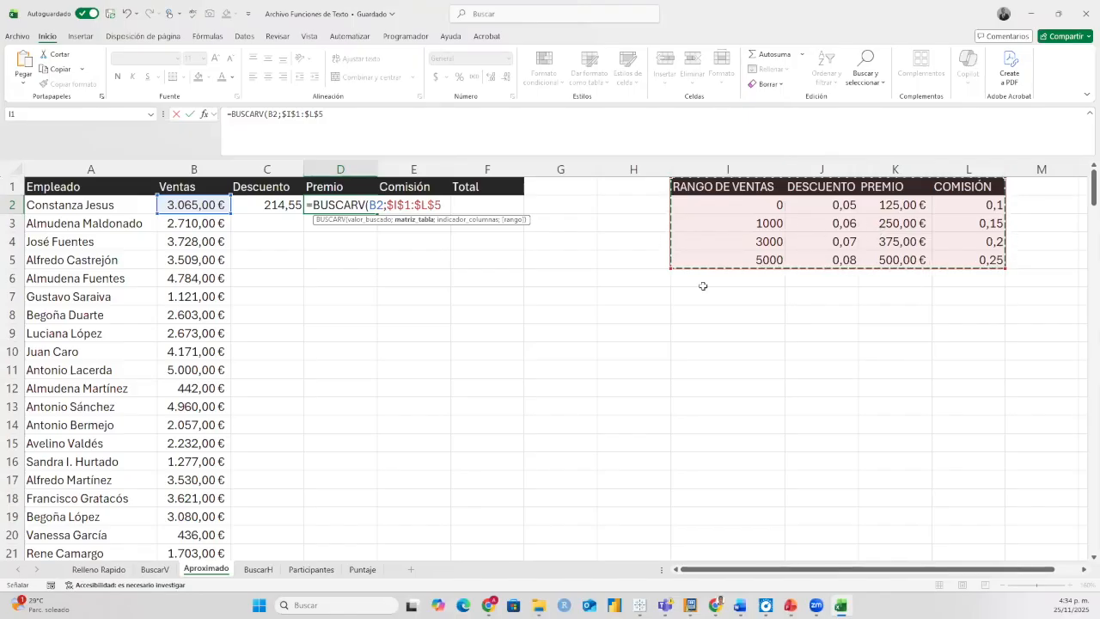
{"action": "type", "text": ";3"}
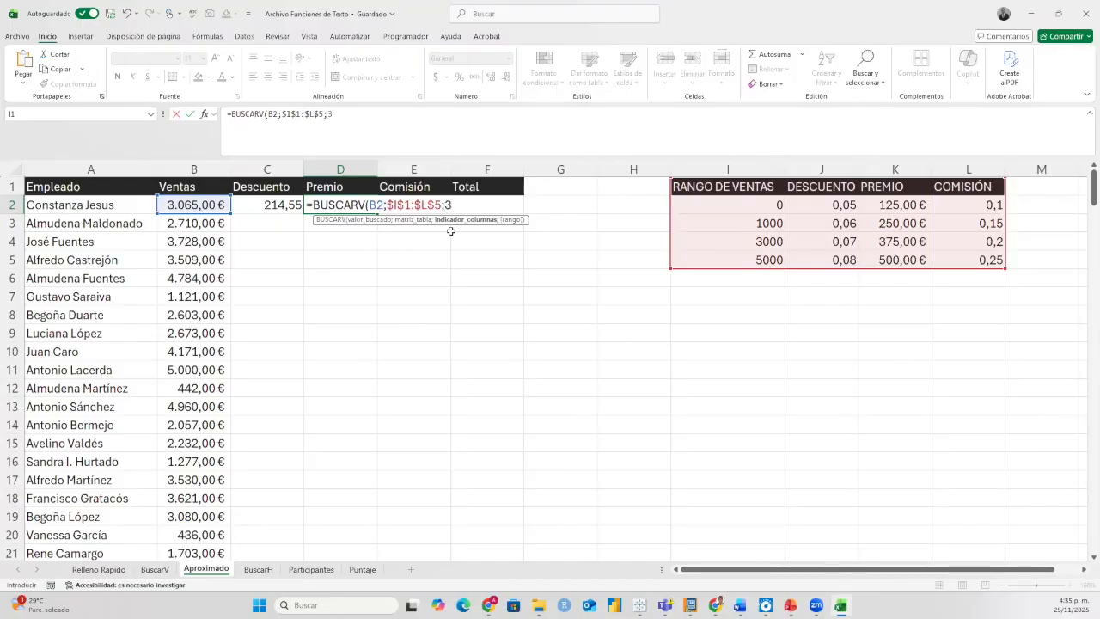
Complete the D2 formula with approximate match VERDADERO and compare its result with the prize for the 3000 sales range.
{"action": "type", "text": ";"}
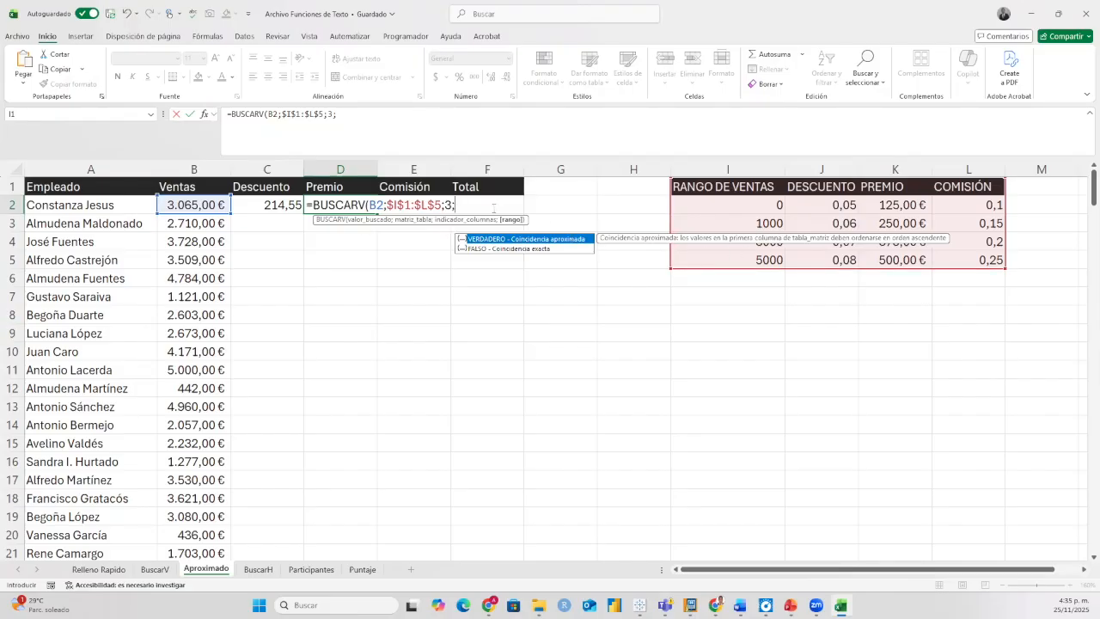
{"action": "left_click", "coordinate": [493, 208]}
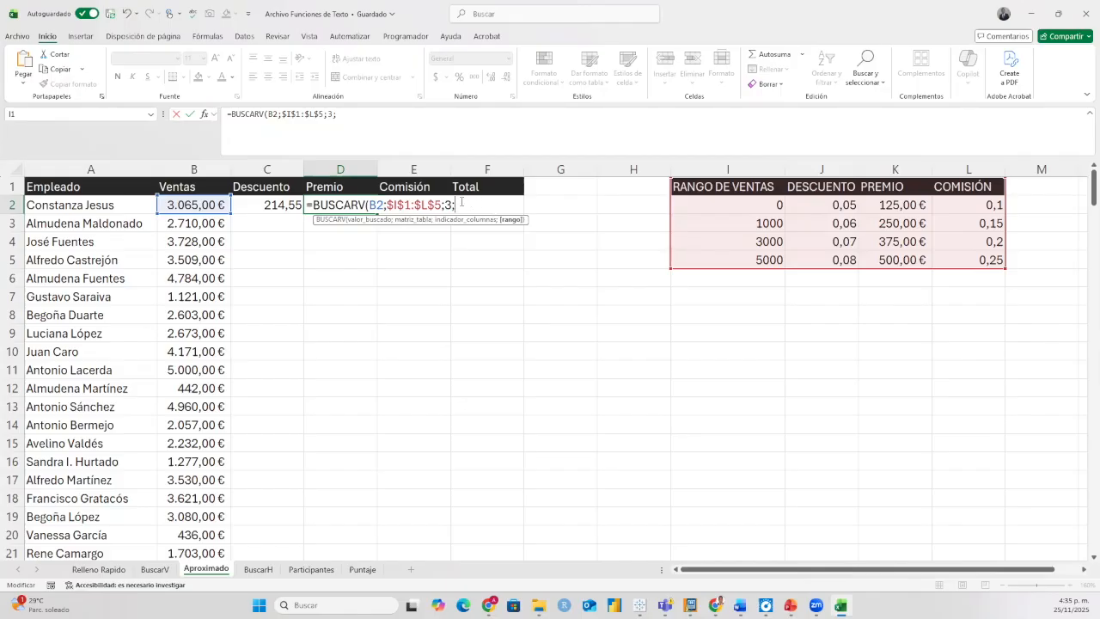
{"action": "type", "text": "v"}
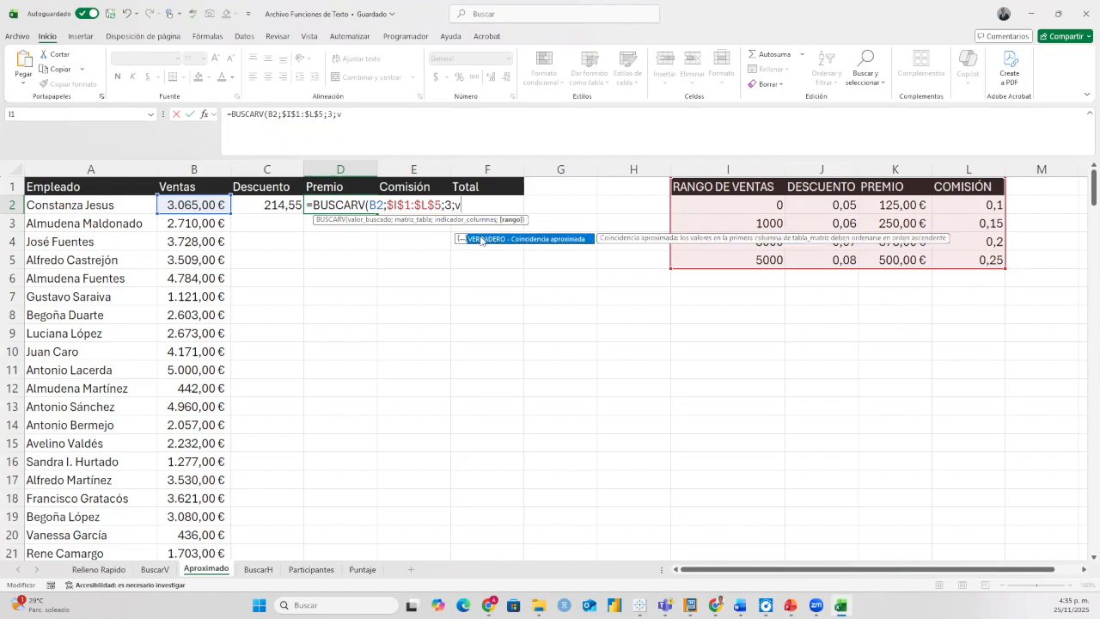
{"action": "double_click", "coordinate": [481, 239]}
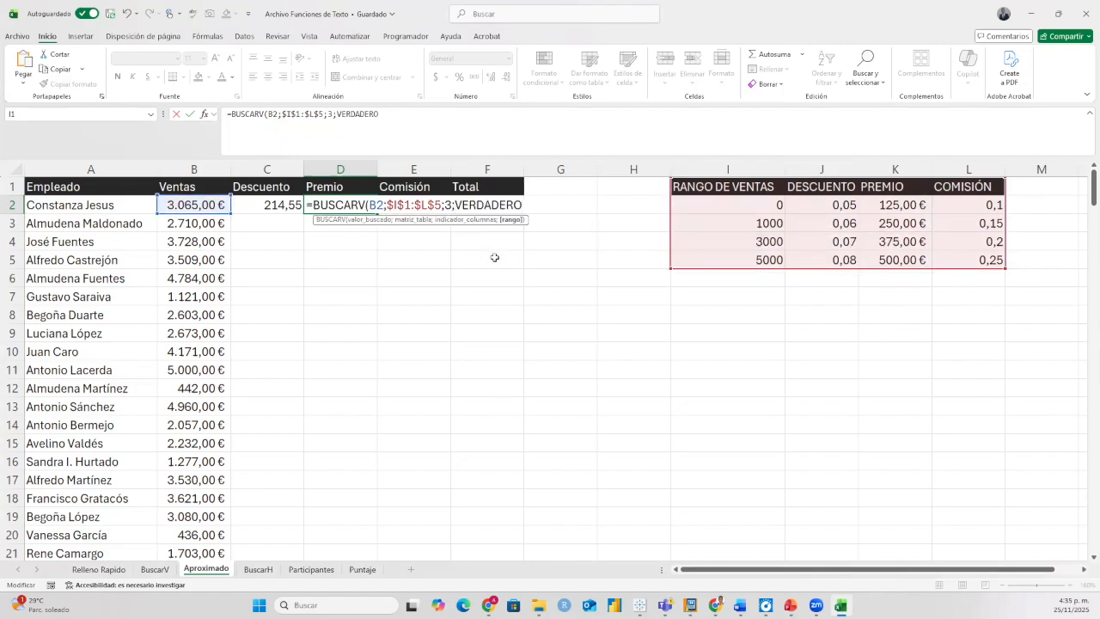
{"action": "type", "text": ")"}
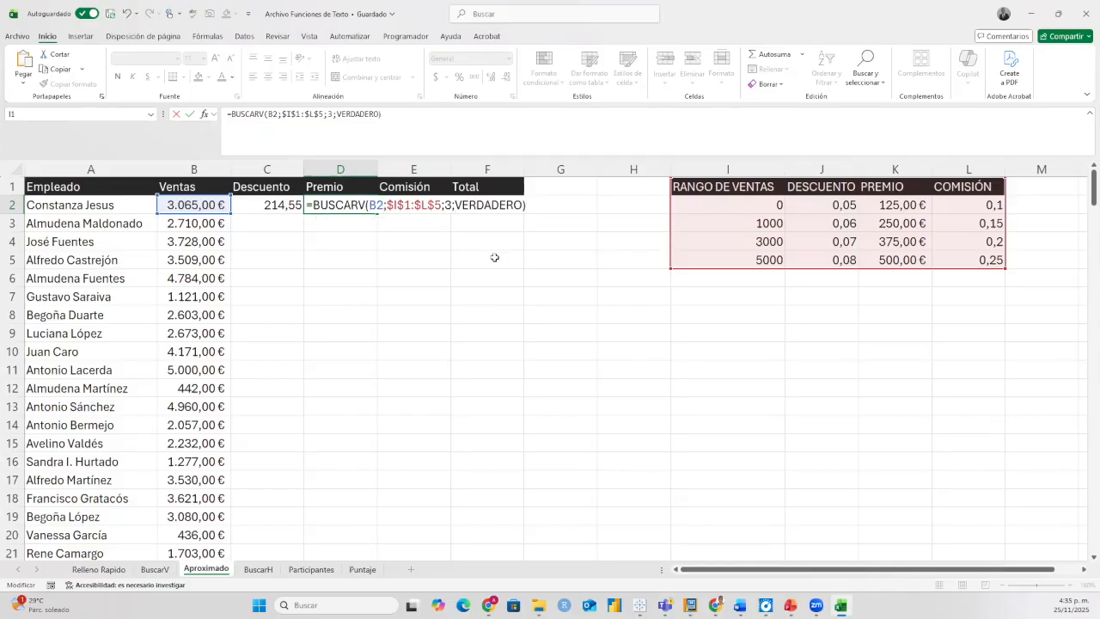
{"action": "key", "text": "Return"}
{"action": "left_click", "coordinate": [341, 207]}
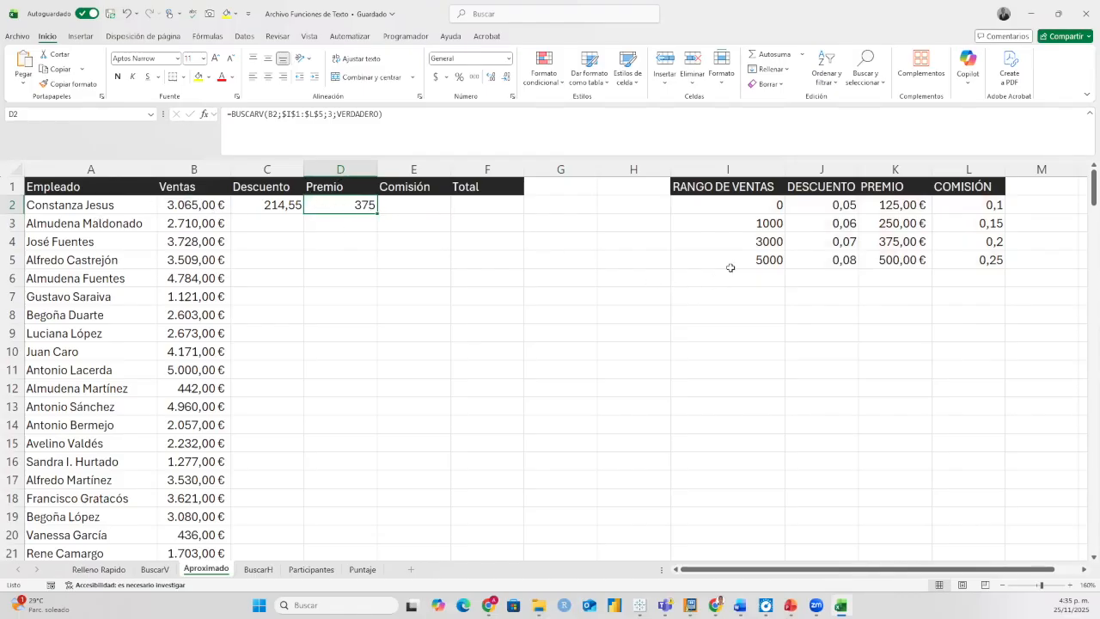
{"action": "left_click", "coordinate": [758, 241]}
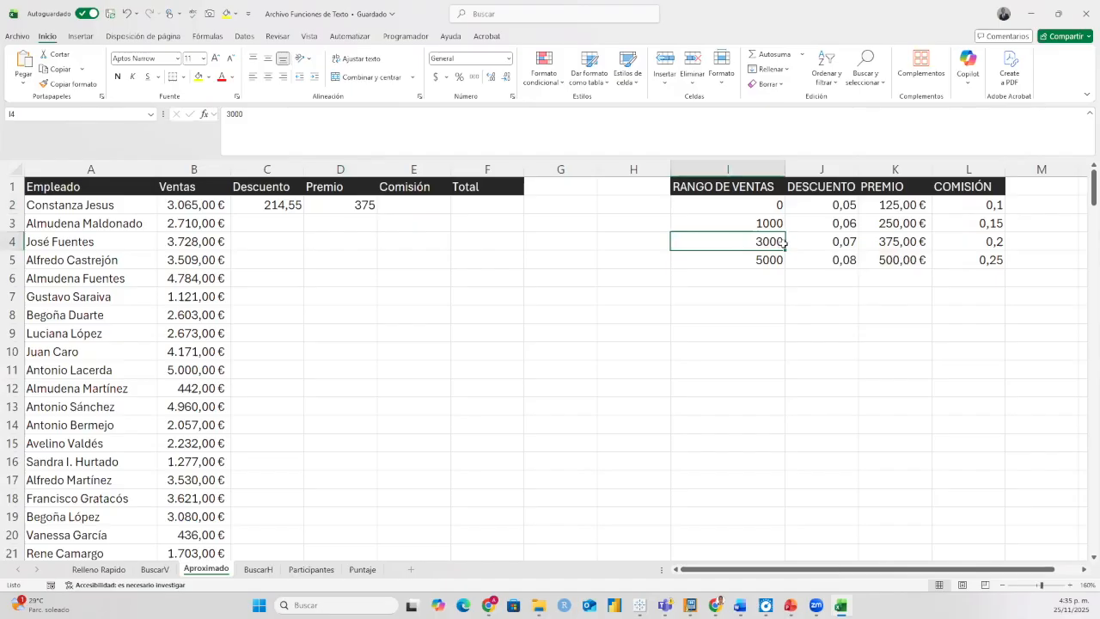
{"action": "left_click", "coordinate": [913, 242]}
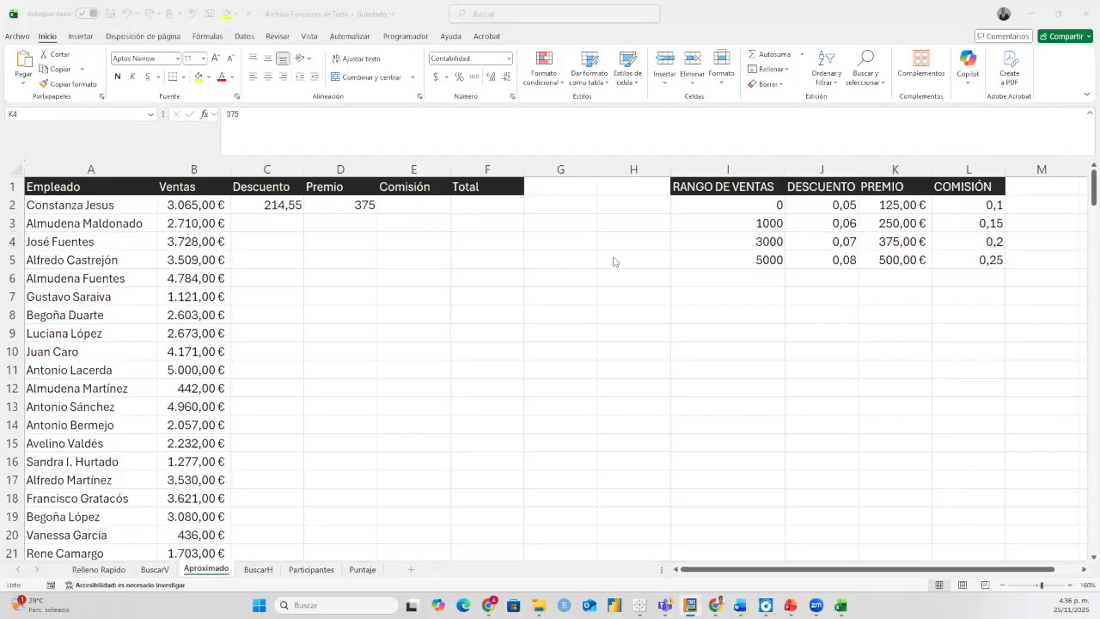
Start a BUSCARV in the Comisión cell E2 with lookup value B2 and the absolute table range $I$1:$L$5.
{"action": "left_click", "coordinate": [406, 210]}
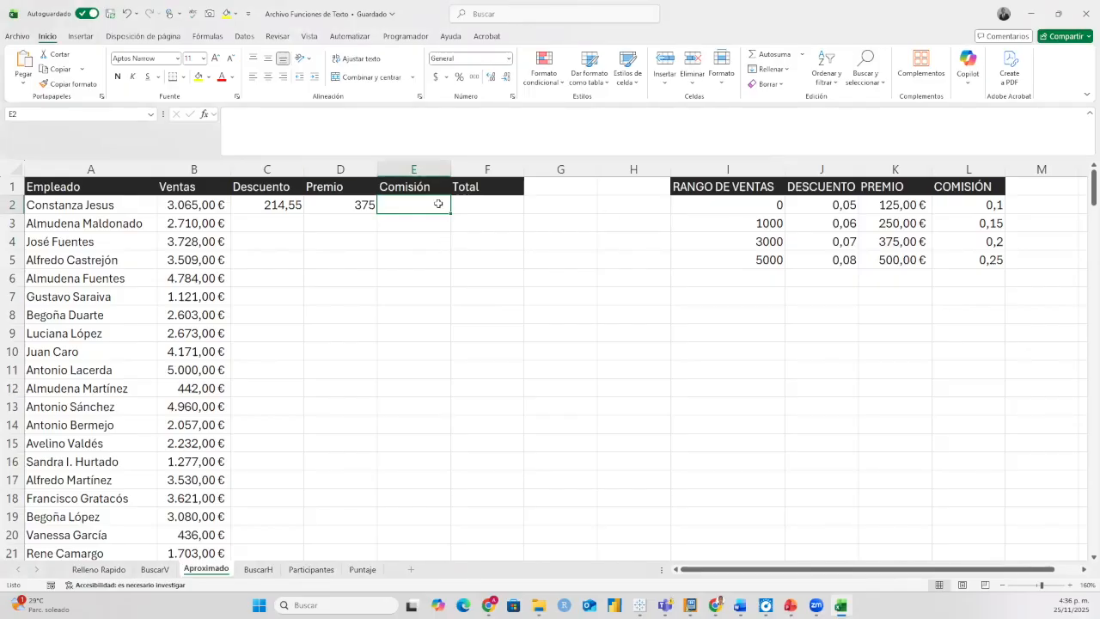
{"action": "type", "text": "="}
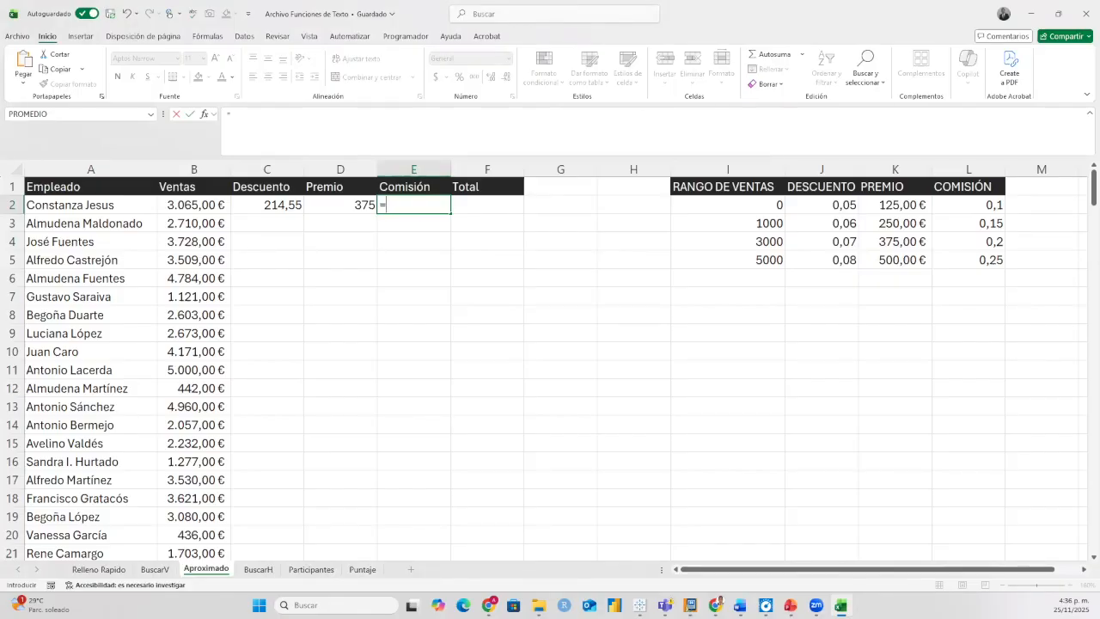
{"action": "type", "text": "bus"}
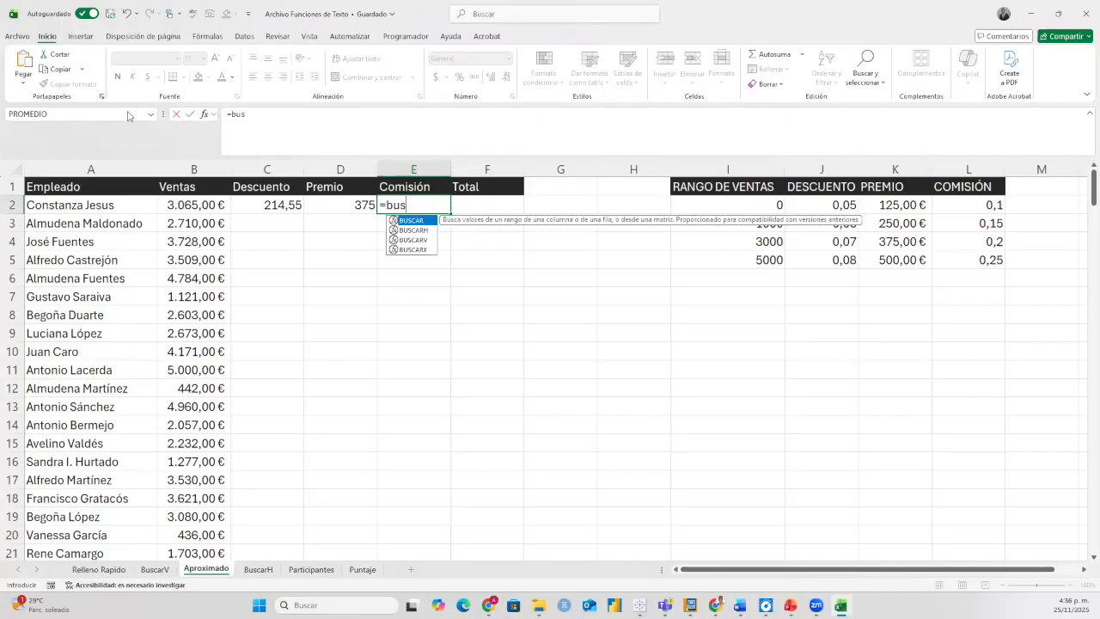
{"action": "double_click", "coordinate": [413, 240]}
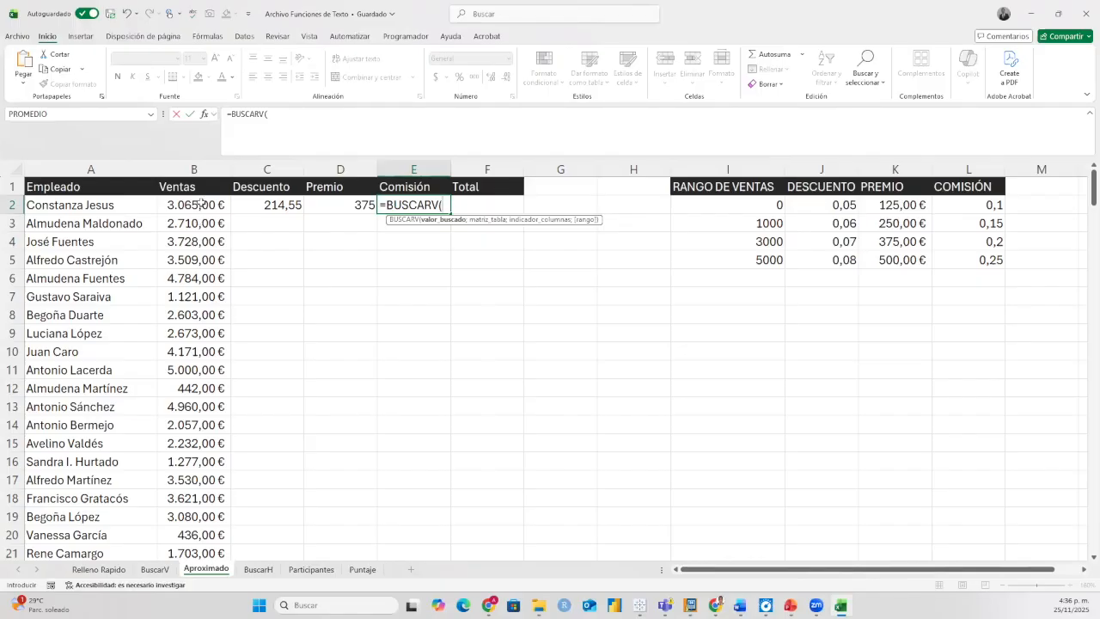
{"action": "left_click", "coordinate": [200, 204]}
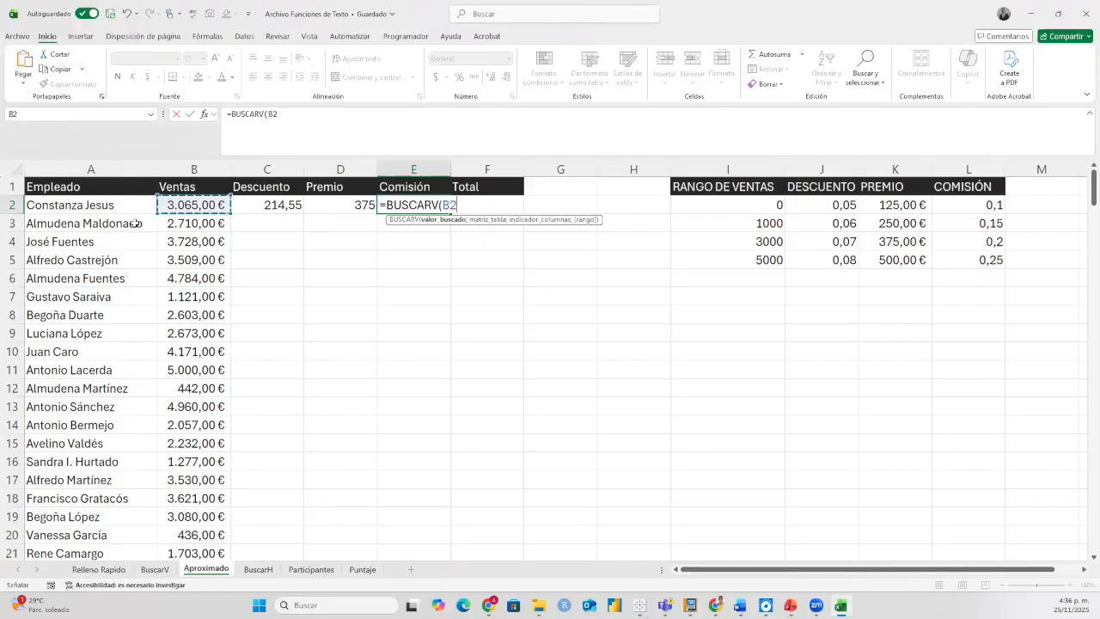
{"action": "type", "text": ";"}
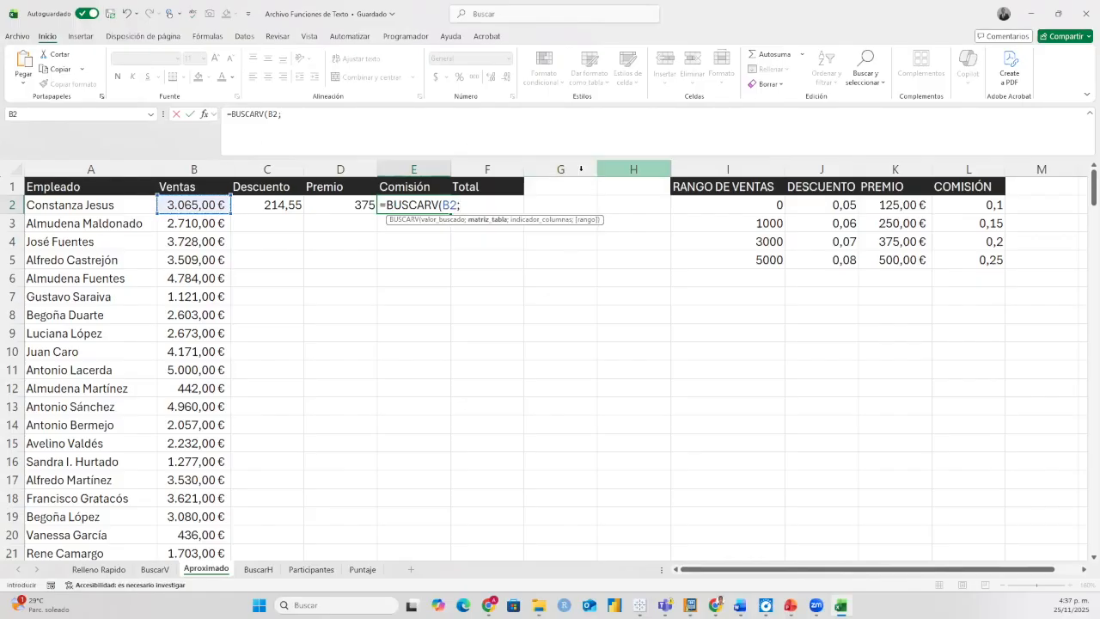
{"action": "left_click_drag", "start_coordinate": [727, 186], "coordinate": [989, 262]}
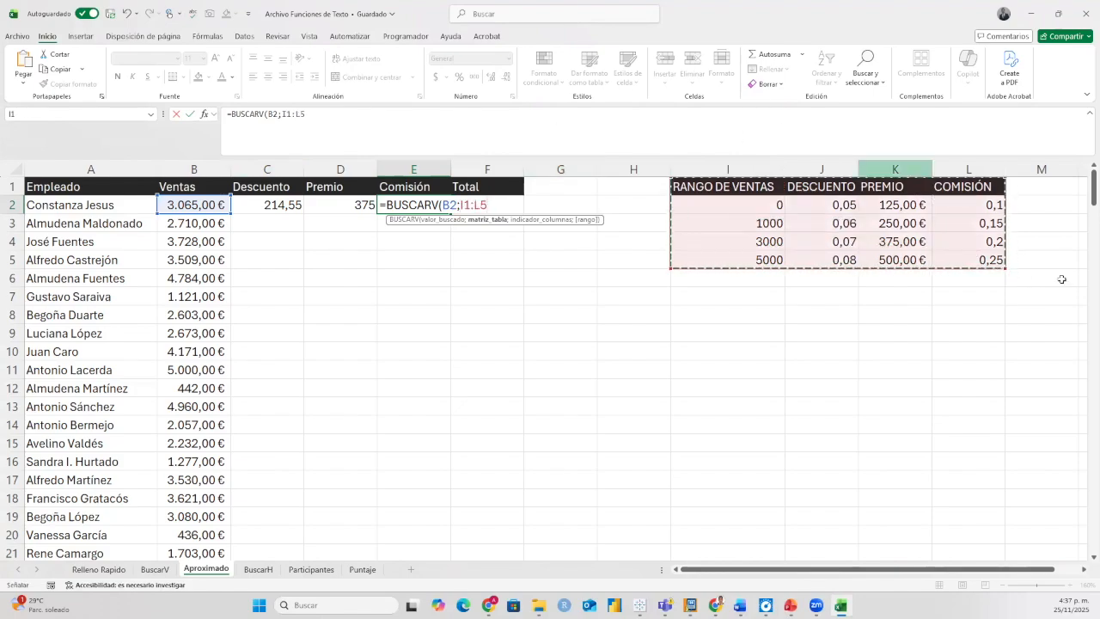
{"action": "key", "text": "F4"}
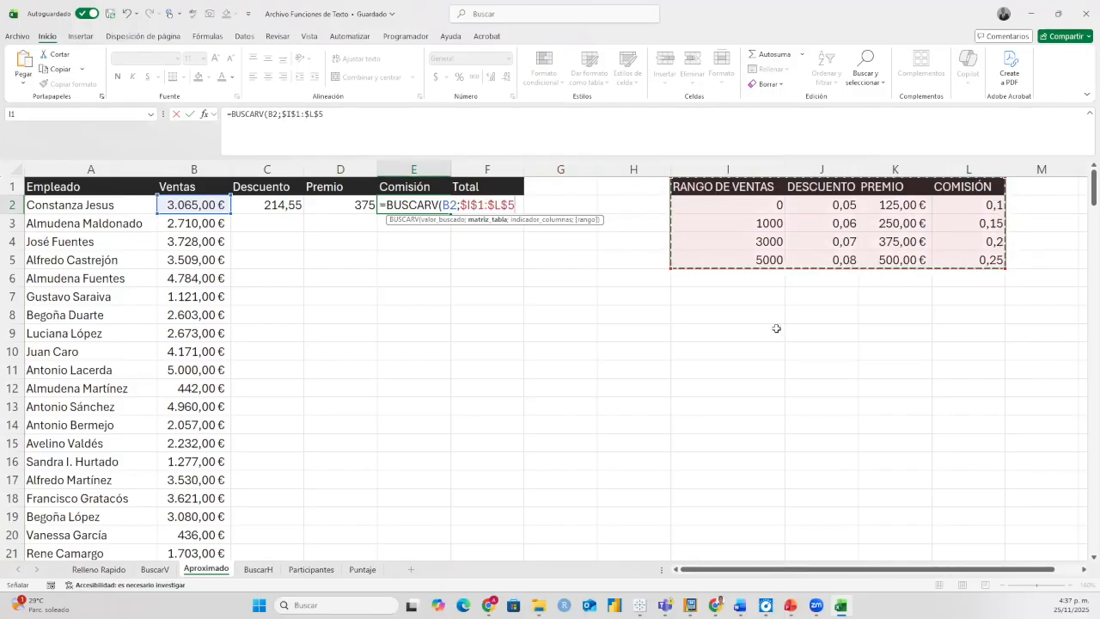
Complete the E2 formula with column index 4 and approximate match VERDADERO, and multiply the lookup by the sales in B2.
{"action": "type", "text": ";"}
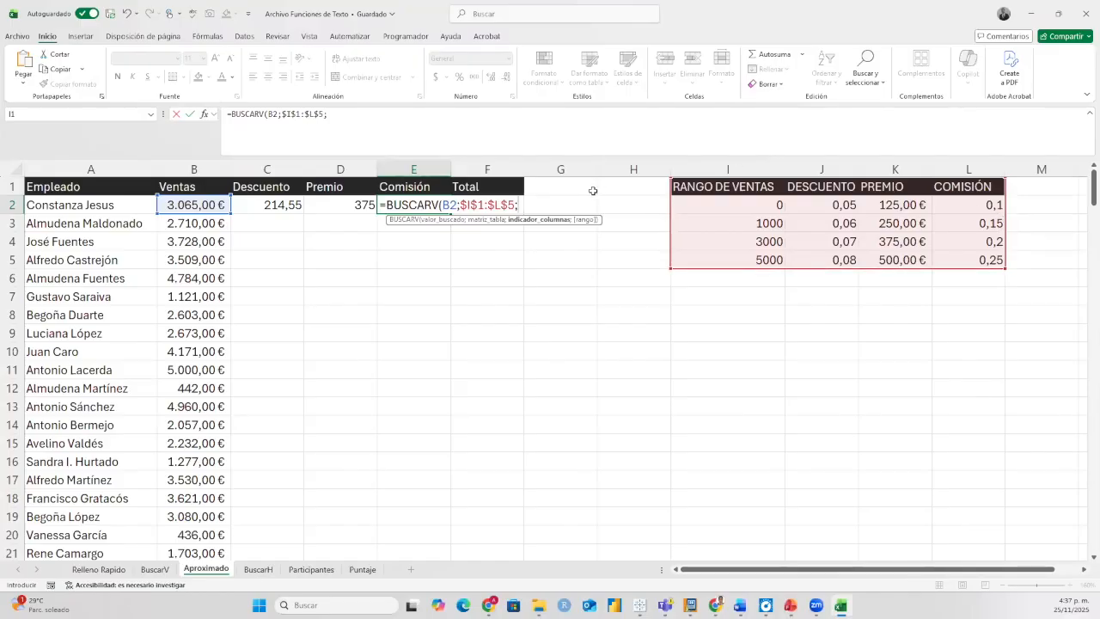
{"action": "type", "text": "4;"}
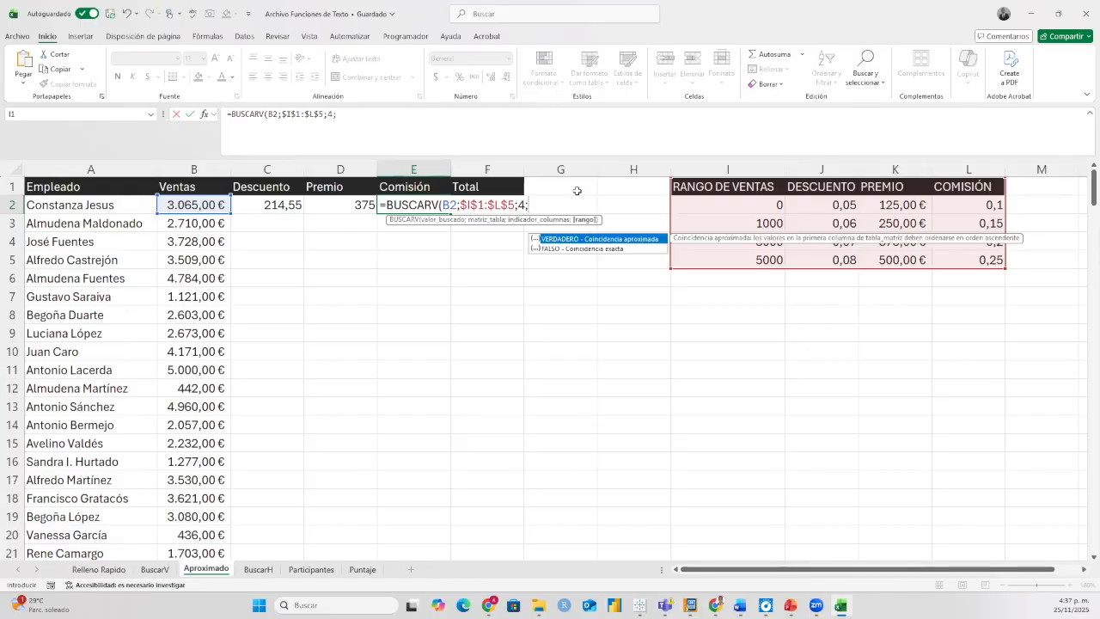
{"action": "double_click", "coordinate": [560, 240]}
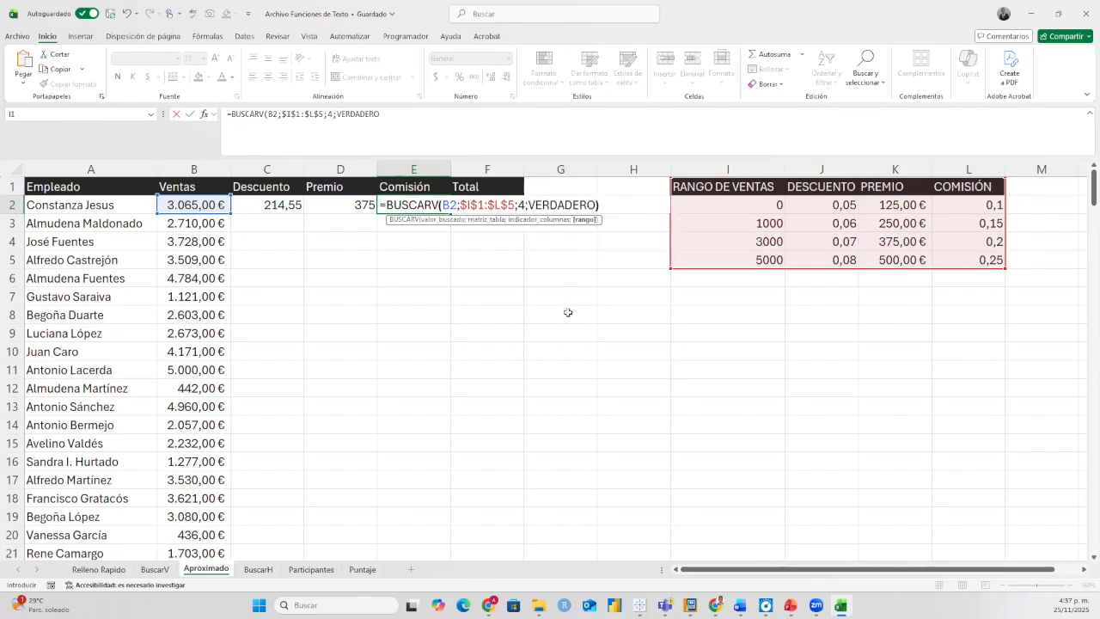
{"action": "type", "text": ")*"}
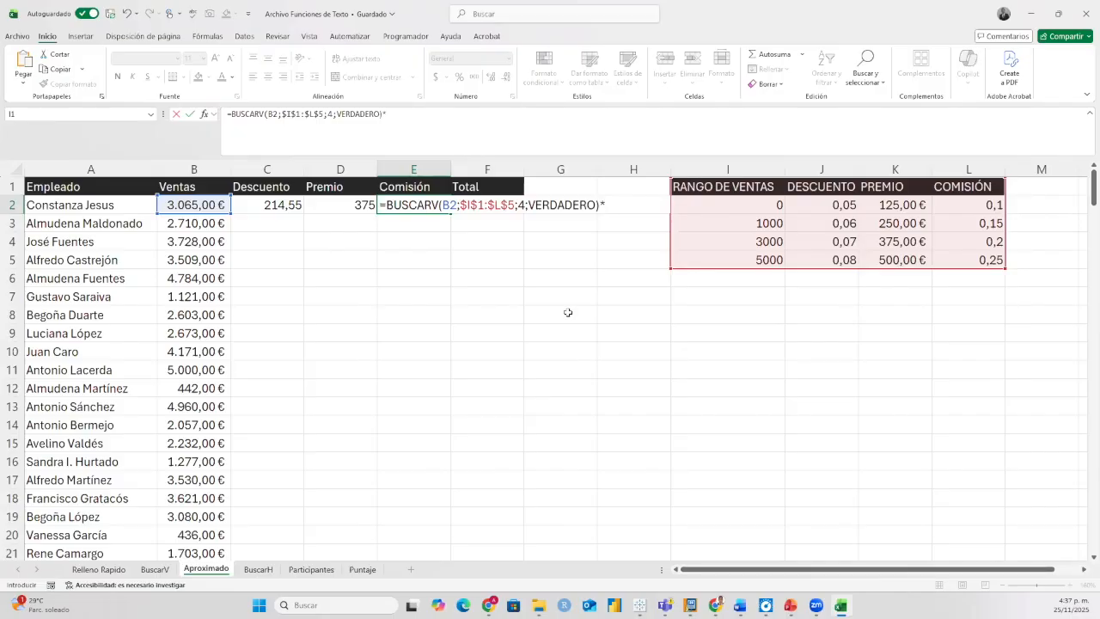
{"action": "left_click", "coordinate": [203, 209]}
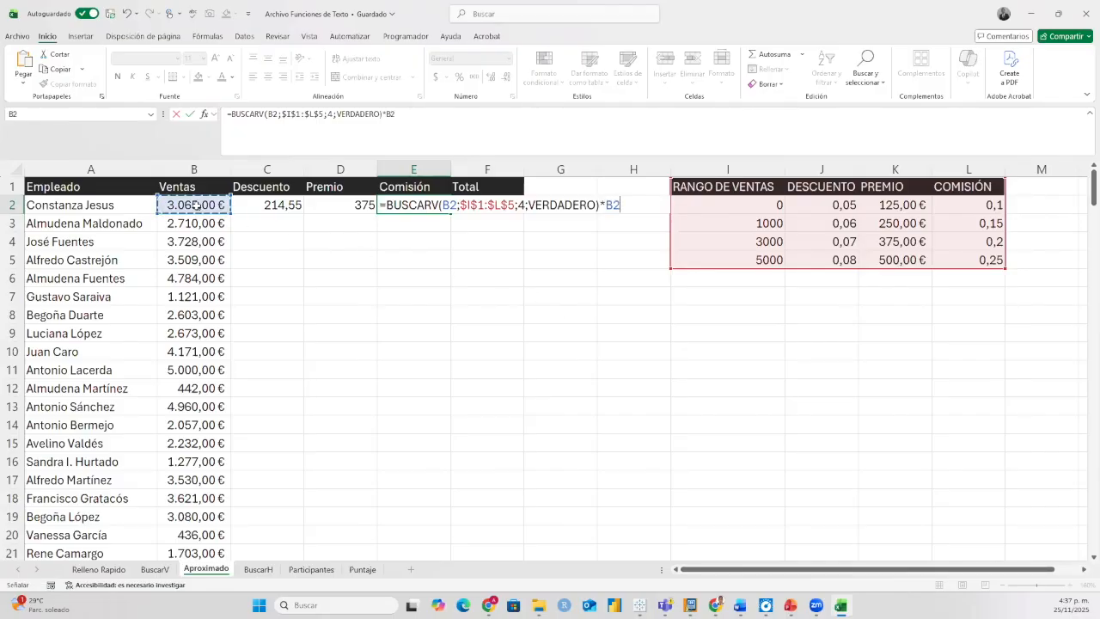
{"action": "key", "text": "Return"}
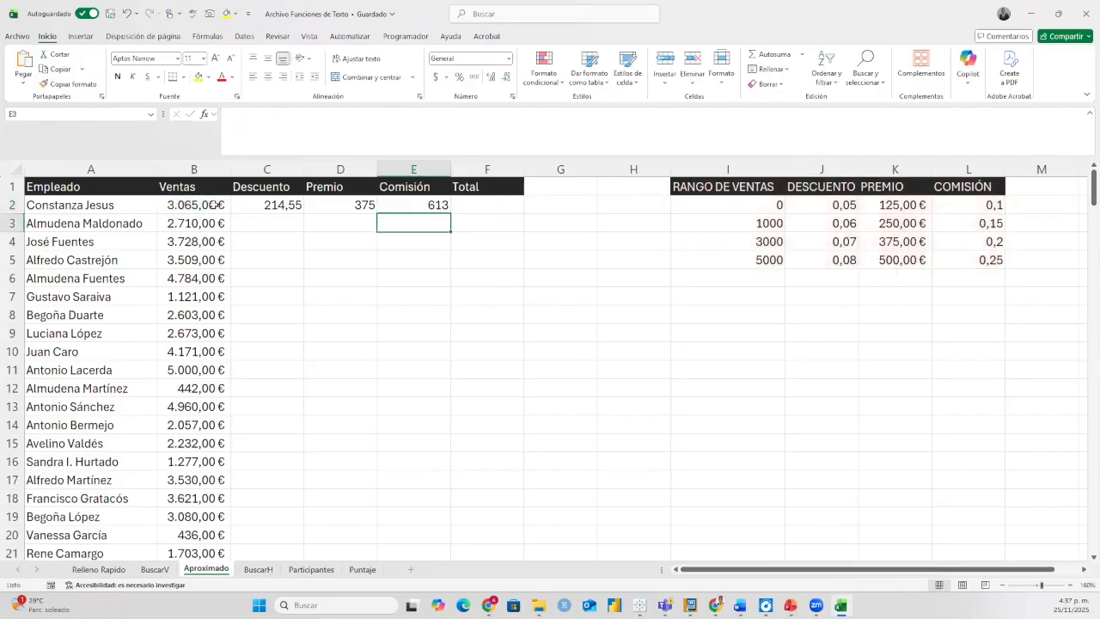
{"action": "left_click", "coordinate": [411, 206]}
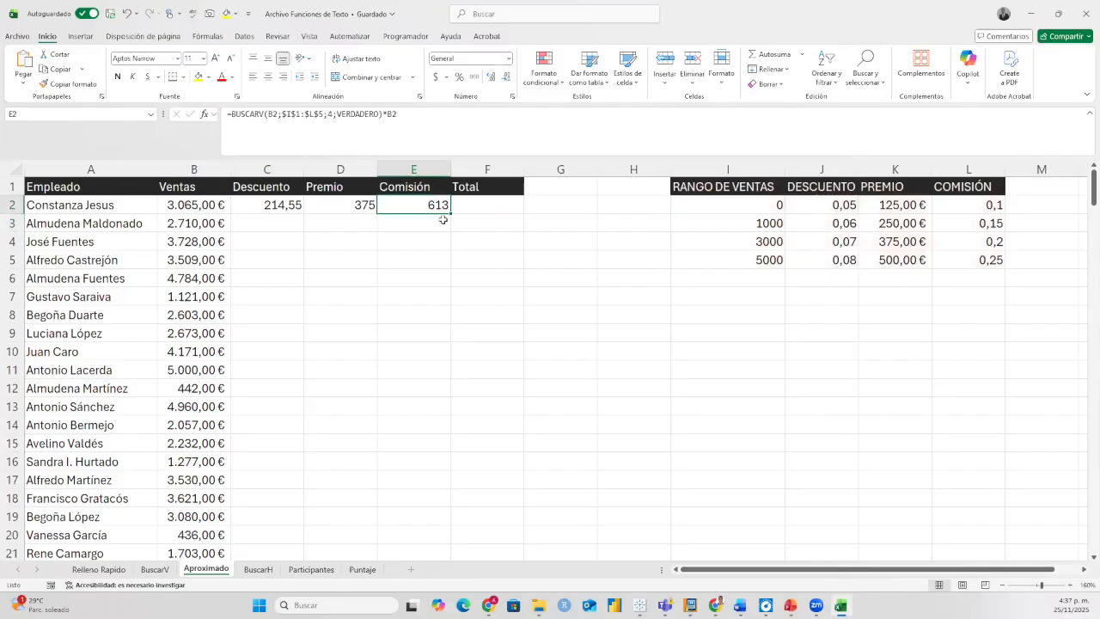
Calculate the total in F2 as sales minus discount plus prize plus commission with =B2-C2+D2+E2.
{"action": "left_click", "coordinate": [471, 205]}
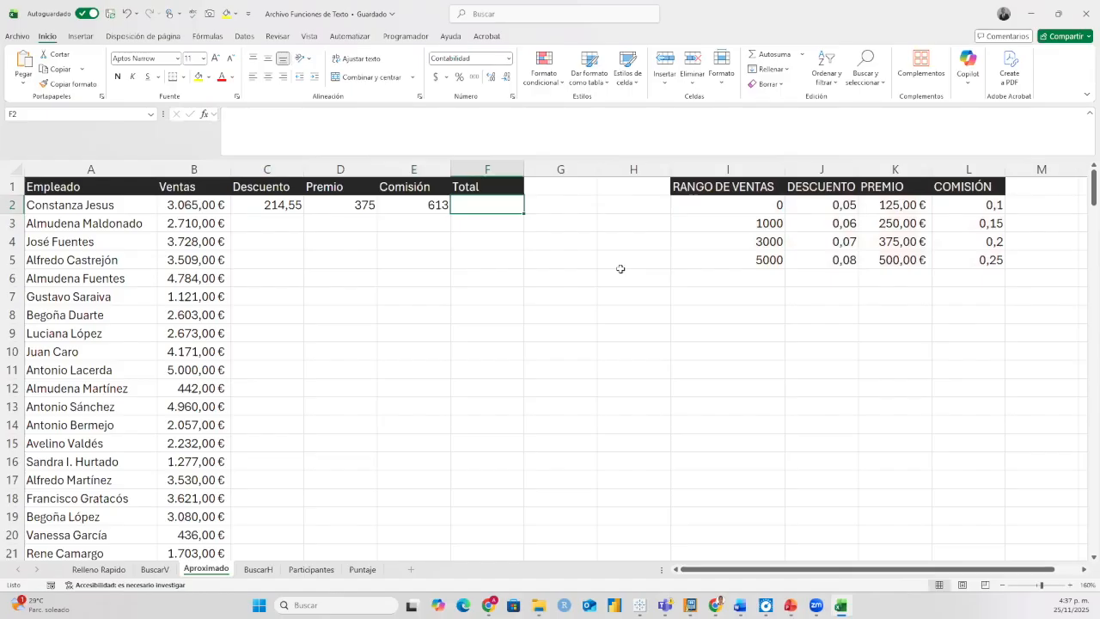
{"action": "type", "text": "="}
{"action": "left_click", "coordinate": [222, 208]}
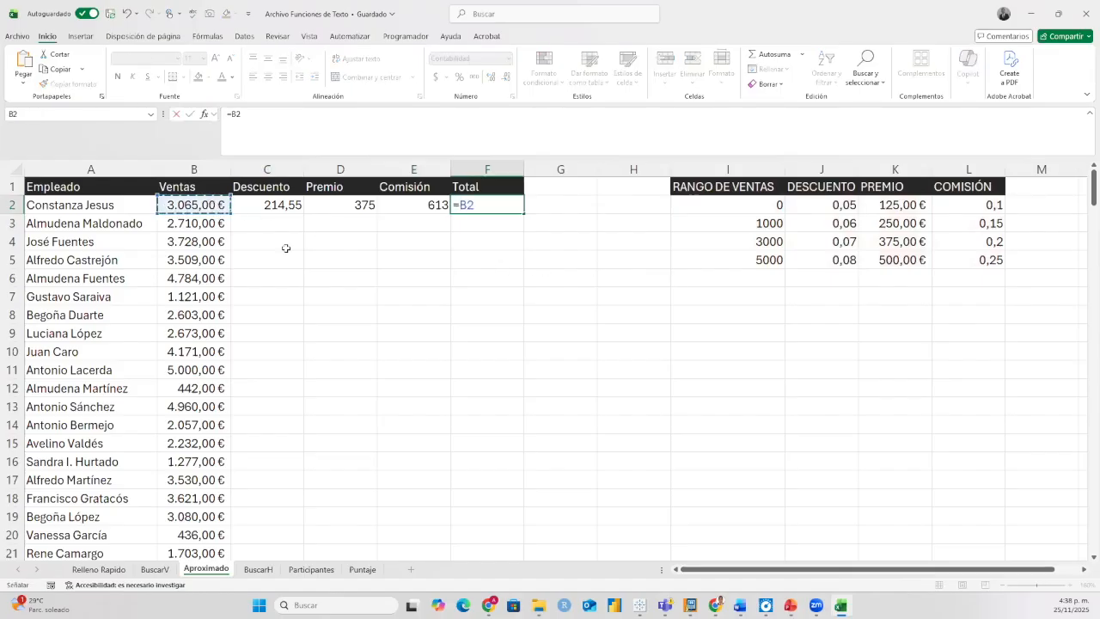
{"action": "type", "text": "-"}
{"action": "left_click", "coordinate": [270, 207]}
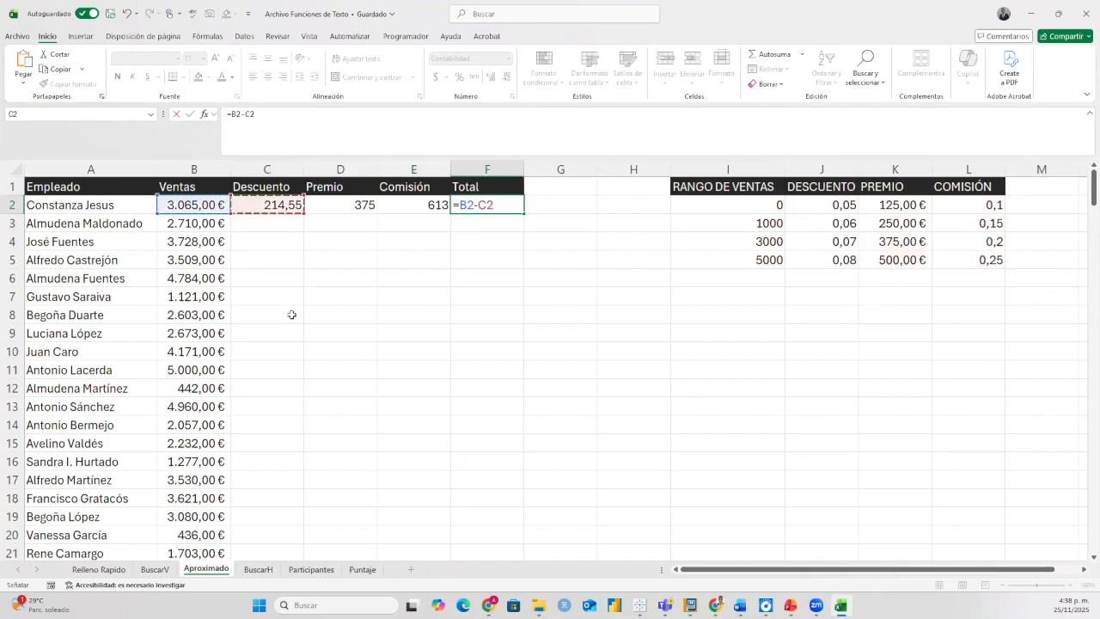
{"action": "type", "text": "+"}
{"action": "left_click", "coordinate": [338, 209]}
{"action": "type", "text": "+"}
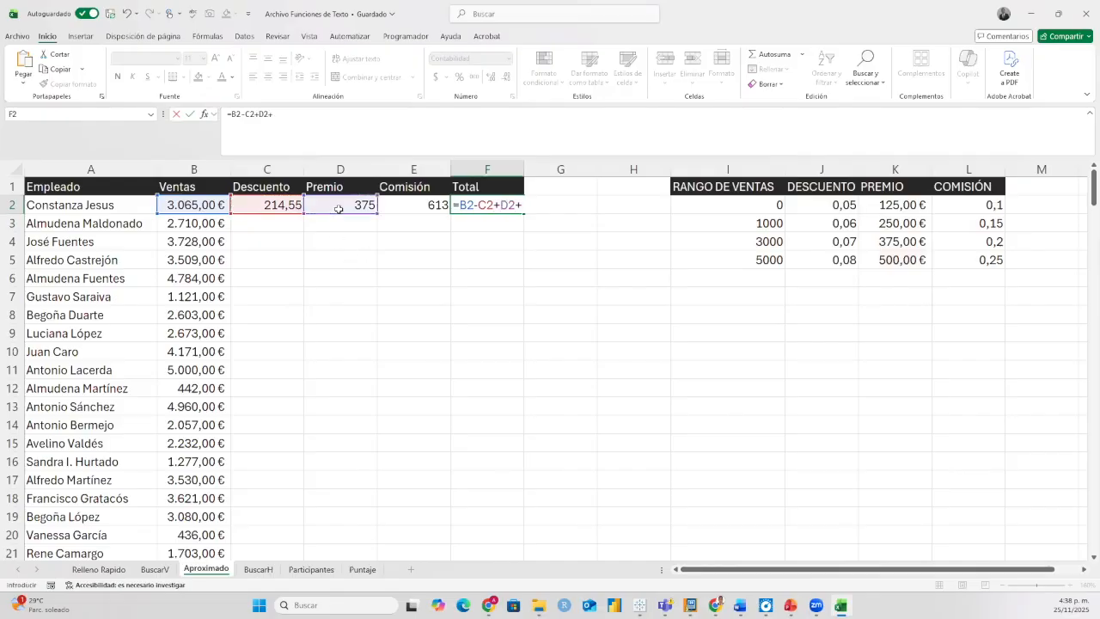
{"action": "left_click", "coordinate": [401, 203]}
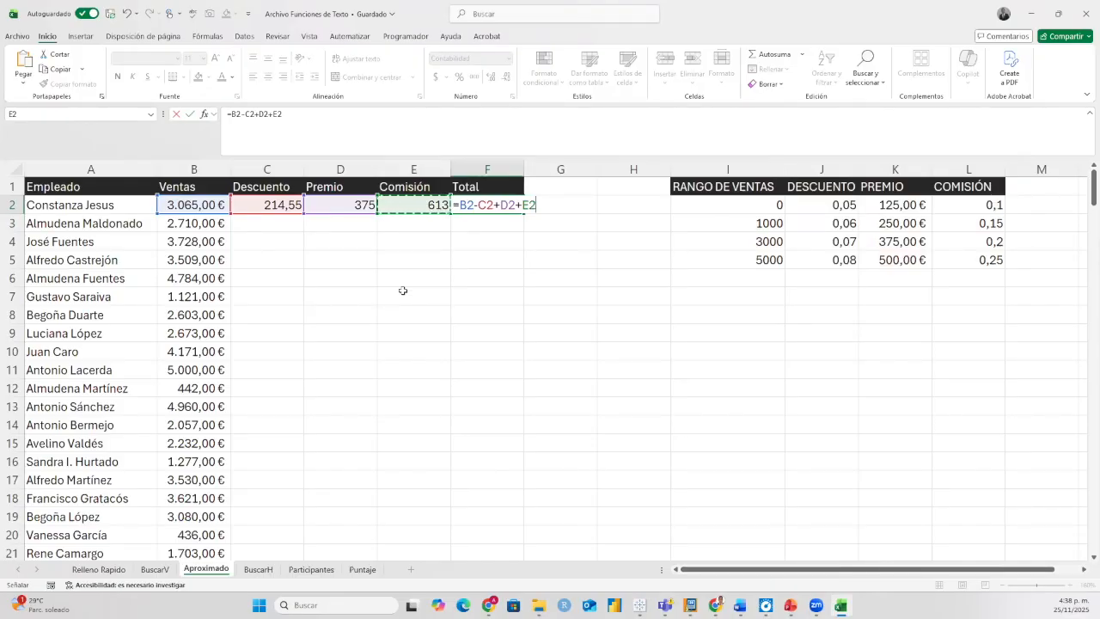
{"action": "key", "text": "Return"}
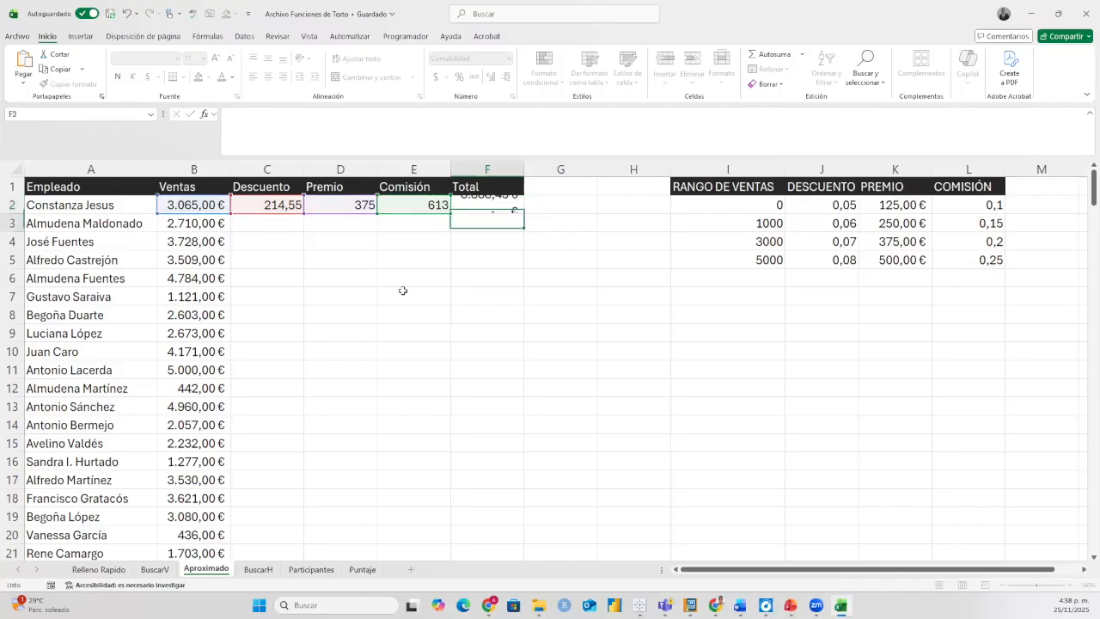
{"action": "left_click", "coordinate": [485, 204]}
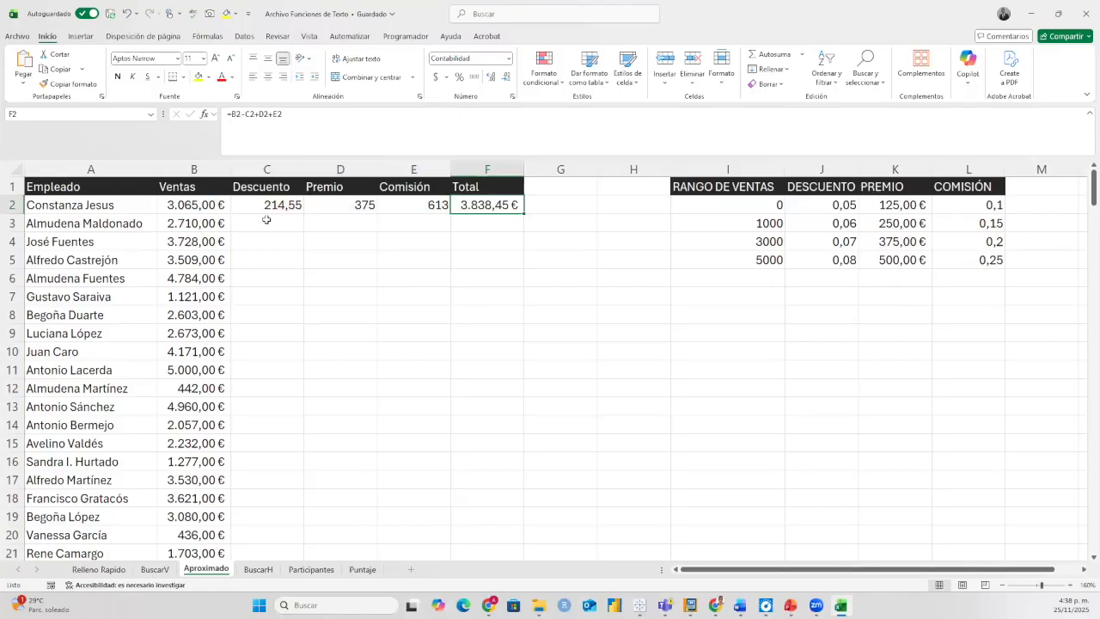
Fill the formulas in C2:F2 down to all employee rows and look over the filled columns.
{"action": "left_click", "coordinate": [338, 212]}
{"action": "left_click", "coordinate": [455, 223]}
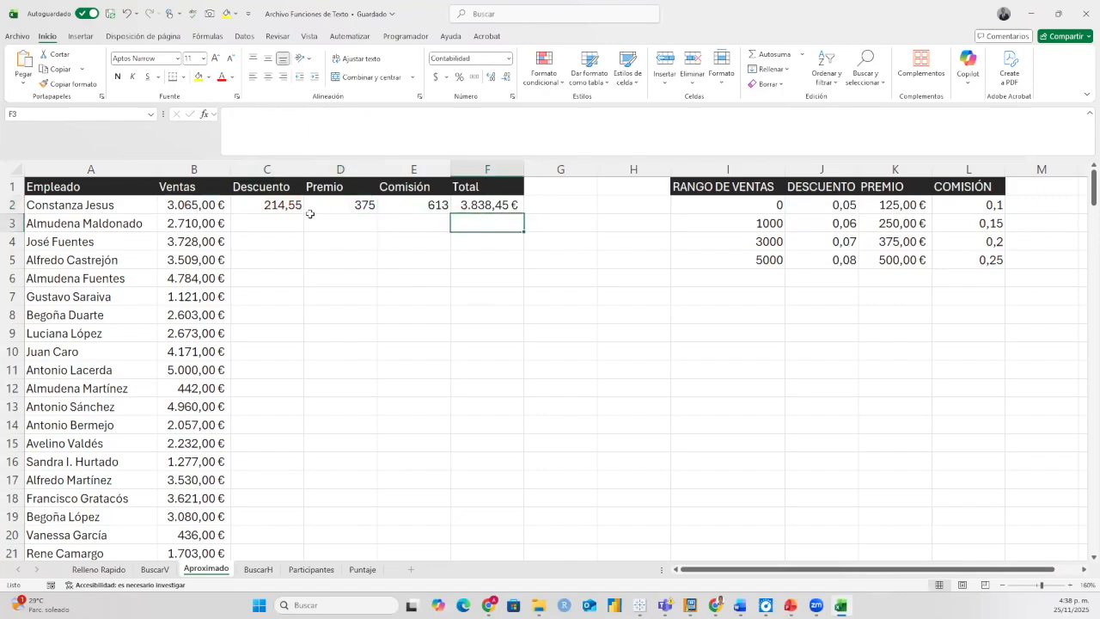
{"action": "left_click_drag", "start_coordinate": [301, 213], "coordinate": [517, 218]}
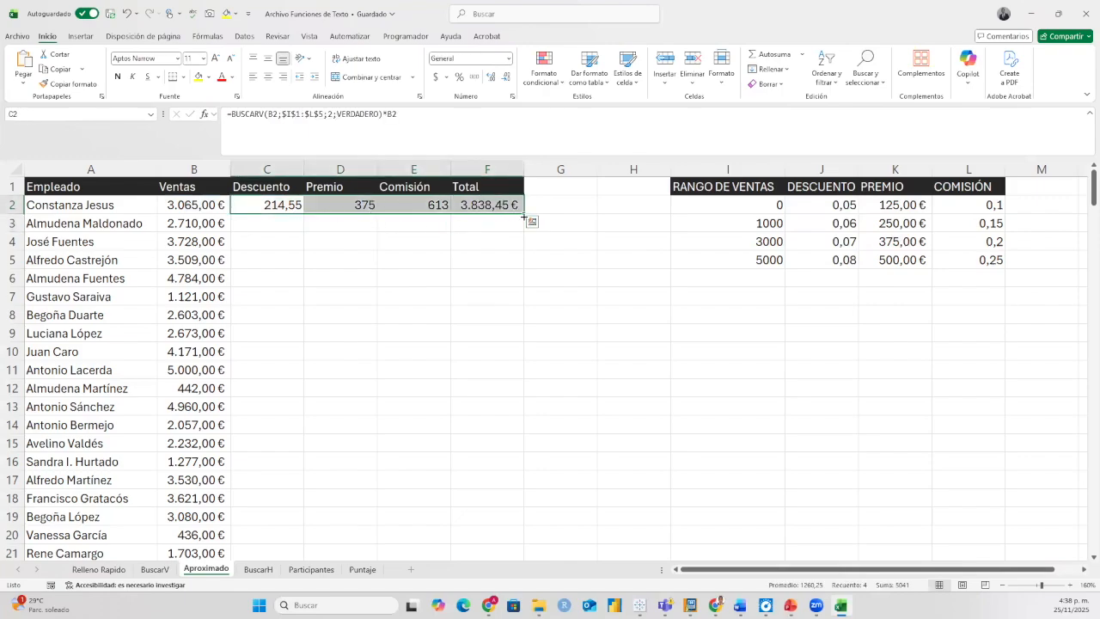
{"action": "double_click", "coordinate": [525, 217]}
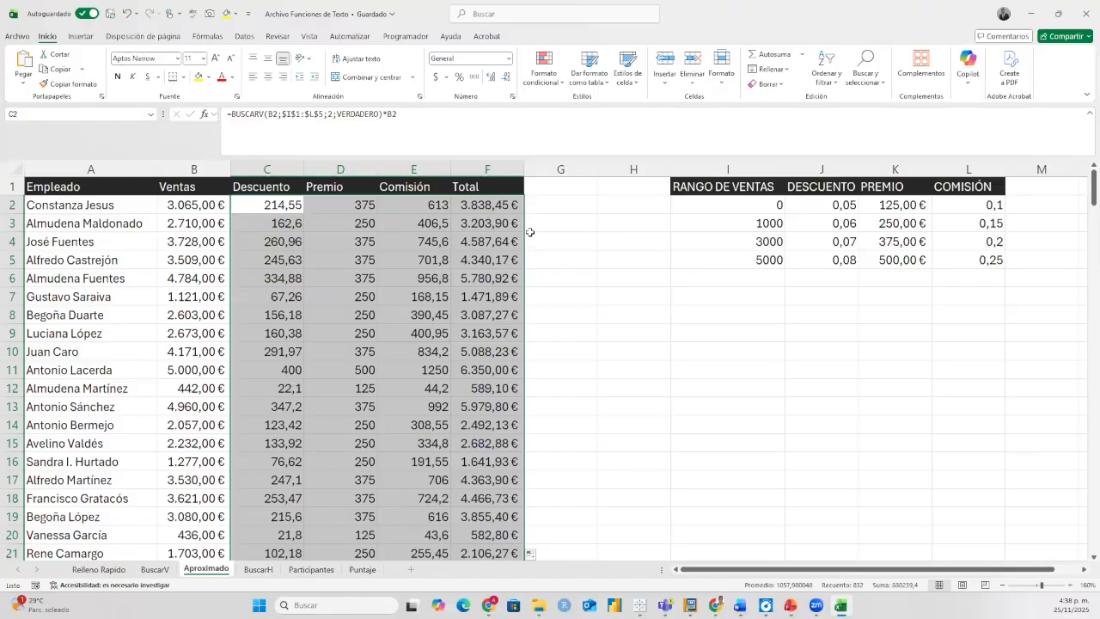
{"action": "scroll", "coordinate": [526, 232], "scroll_direction": "down", "scroll_amount": 7}
{"action": "scroll", "coordinate": [522, 239], "scroll_direction": "down", "scroll_amount": 13}
{"action": "scroll", "coordinate": [533, 241], "scroll_direction": "up", "scroll_amount": 8}
{"action": "scroll", "coordinate": [535, 242], "scroll_direction": "up", "scroll_amount": 6}
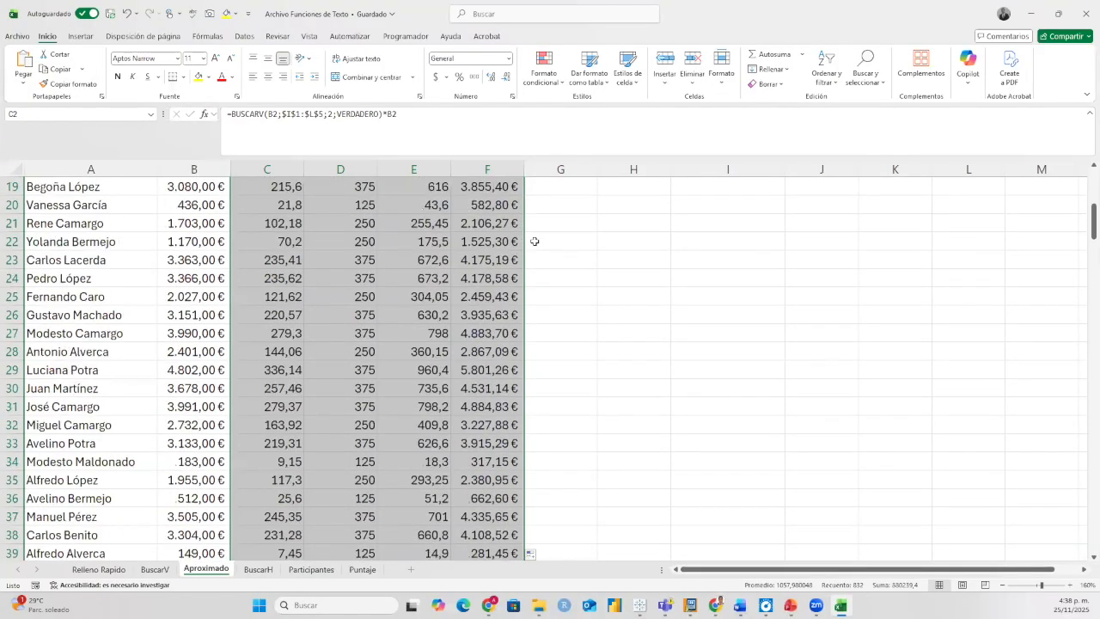
{"action": "scroll", "coordinate": [534, 242], "scroll_direction": "up", "scroll_amount": 6}
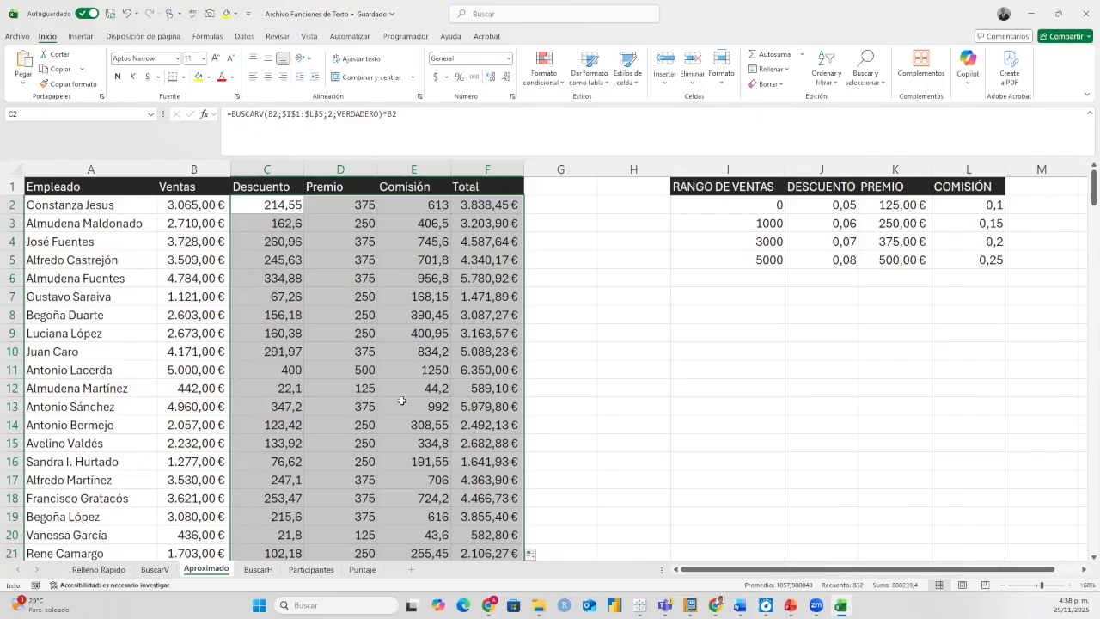
Open the BuscarH sheet and switch to PowerPoint to read slide 9 on the BUSCARH function.
{"action": "left_click", "coordinate": [259, 570]}
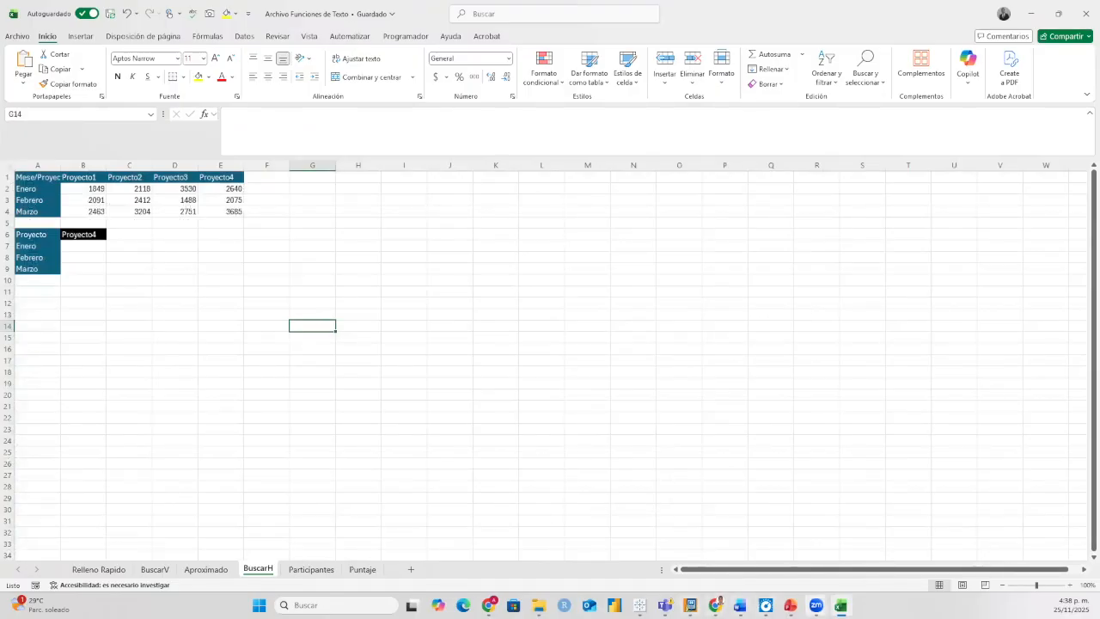
{"action": "mouse_move", "coordinate": [665, 605]}
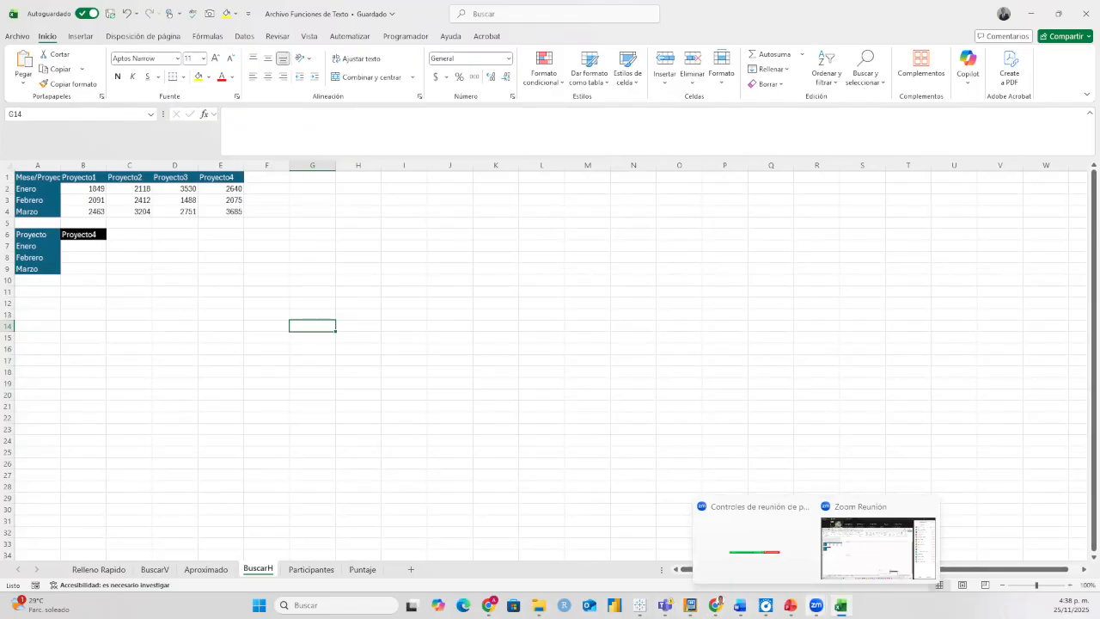
{"action": "left_click", "coordinate": [791, 605]}
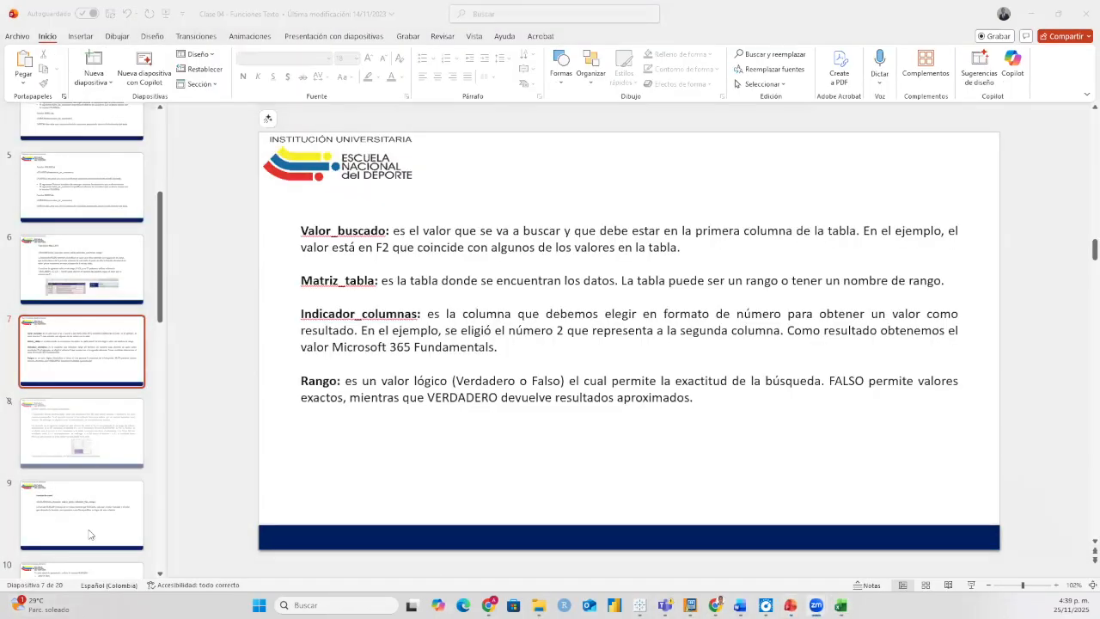
{"action": "left_click", "coordinate": [90, 533]}
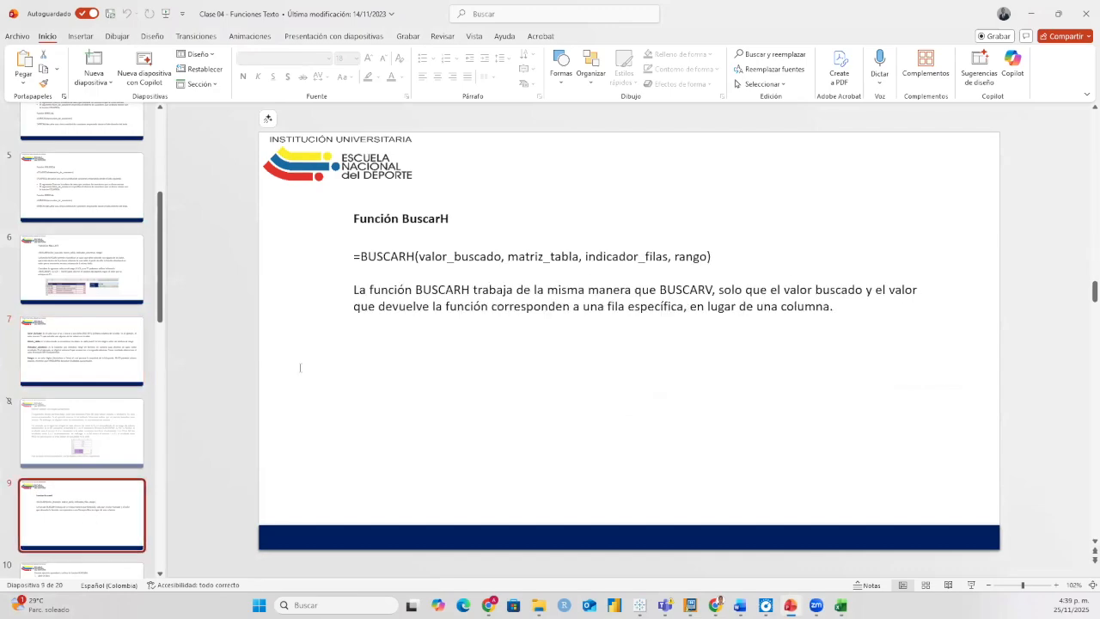
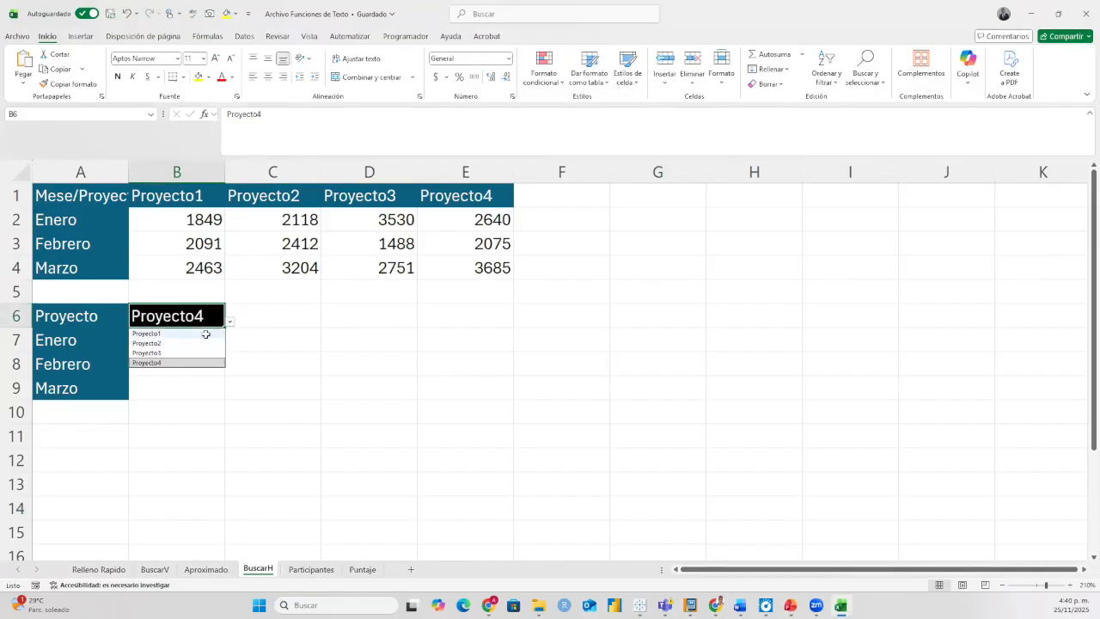
Choose Proyecto1 in B6 and start a BUSCARH formula in B7 with B6 as the lookup value.
{"action": "left_click", "coordinate": [204, 333]}
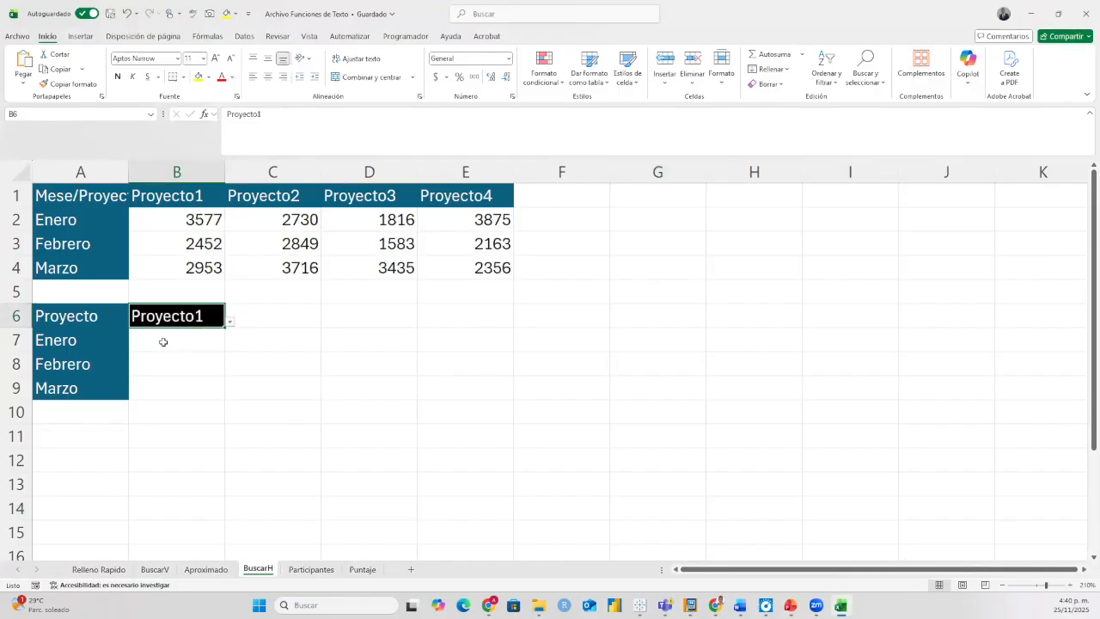
{"action": "left_click", "coordinate": [163, 343]}
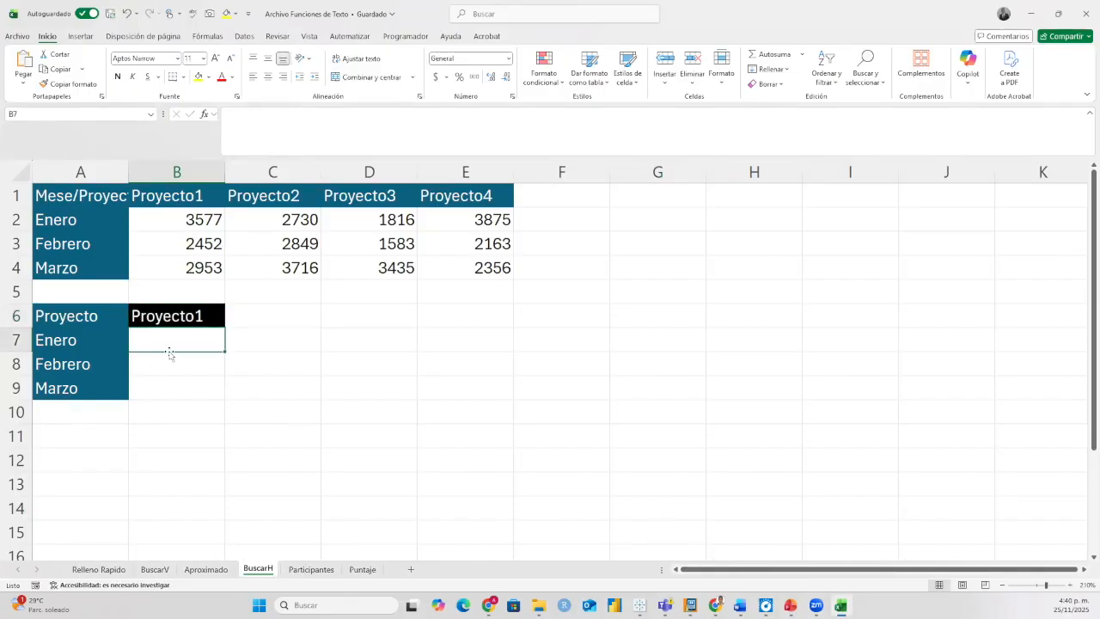
{"action": "left_click", "coordinate": [166, 369]}
{"action": "left_click", "coordinate": [155, 387]}
{"action": "left_click", "coordinate": [189, 349]}
{"action": "type", "text": "="}
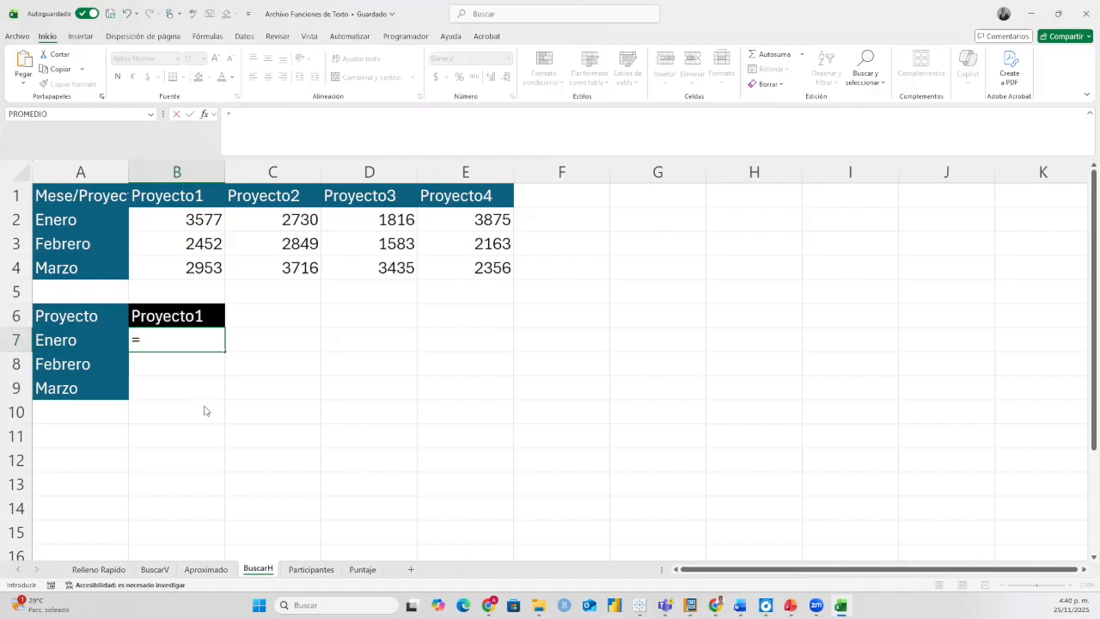
{"action": "type", "text": "bus"}
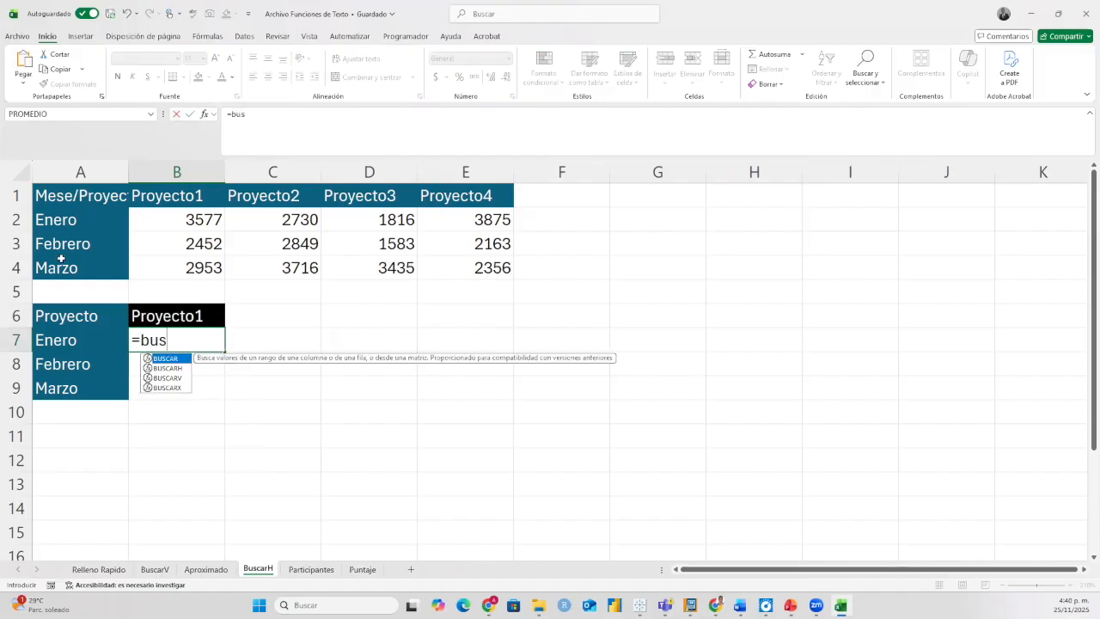
{"action": "double_click", "coordinate": [174, 369]}
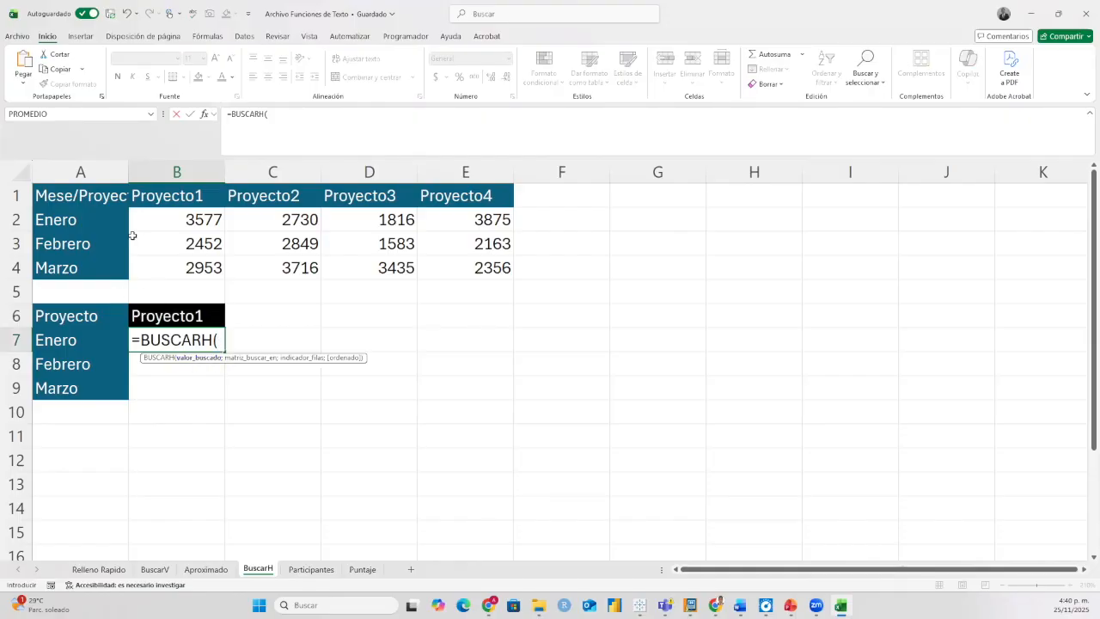
{"action": "left_click", "coordinate": [183, 316]}
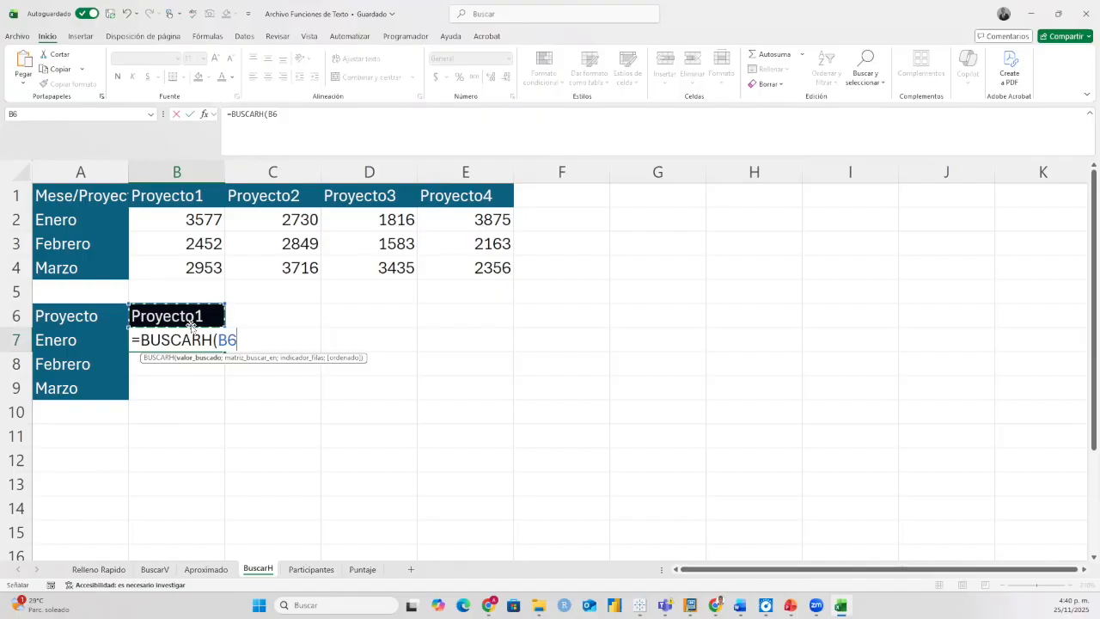
{"action": "type", "text": ";"}
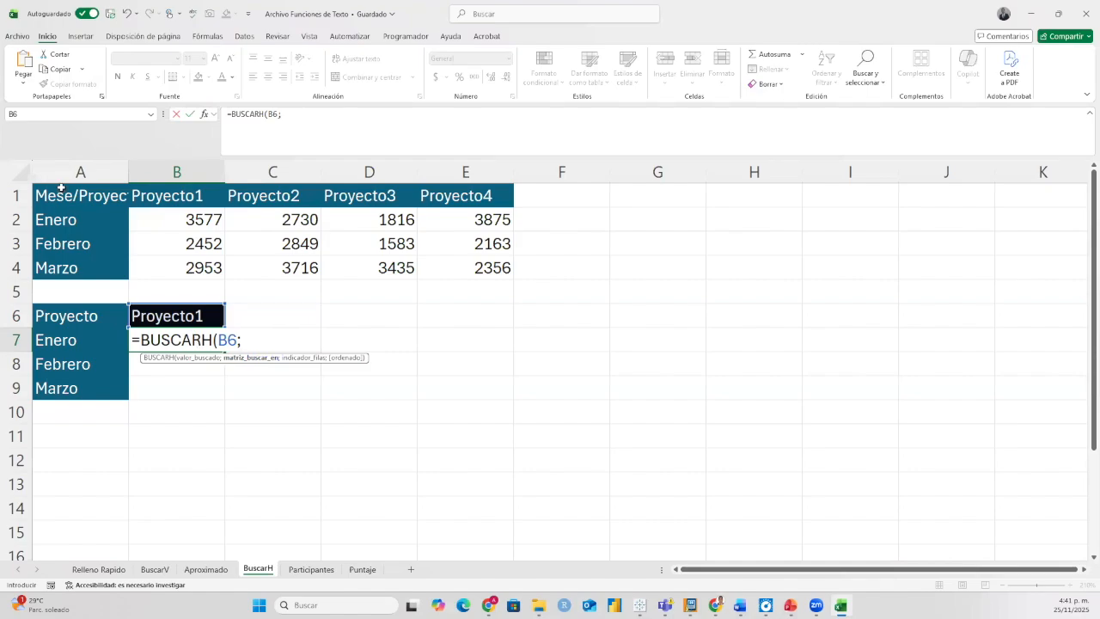
Complete the B7 formula with table A1:E4, row index 2 and exact match FALSO.
{"action": "left_click_drag", "start_coordinate": [61, 188], "coordinate": [456, 268]}
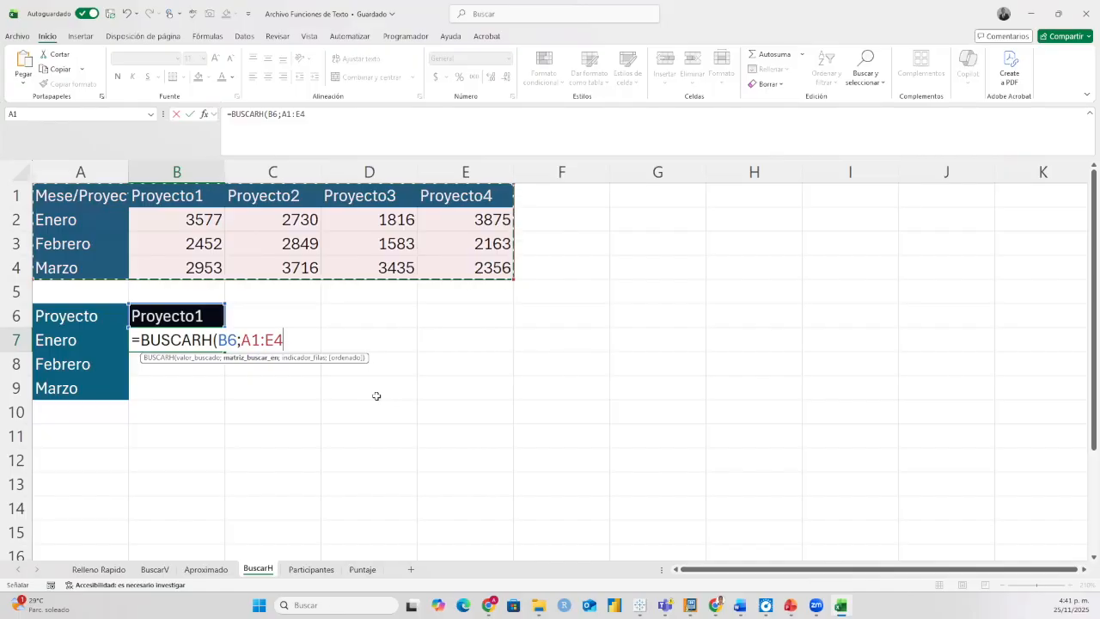
{"action": "type", "text": ";"}
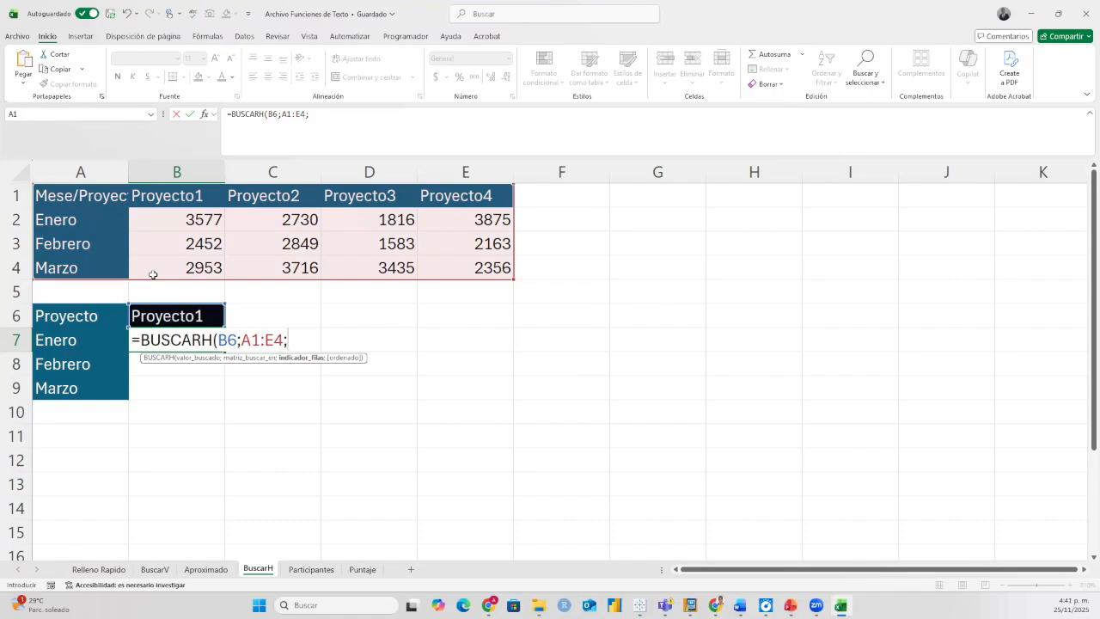
{"action": "type", "text": "2;"}
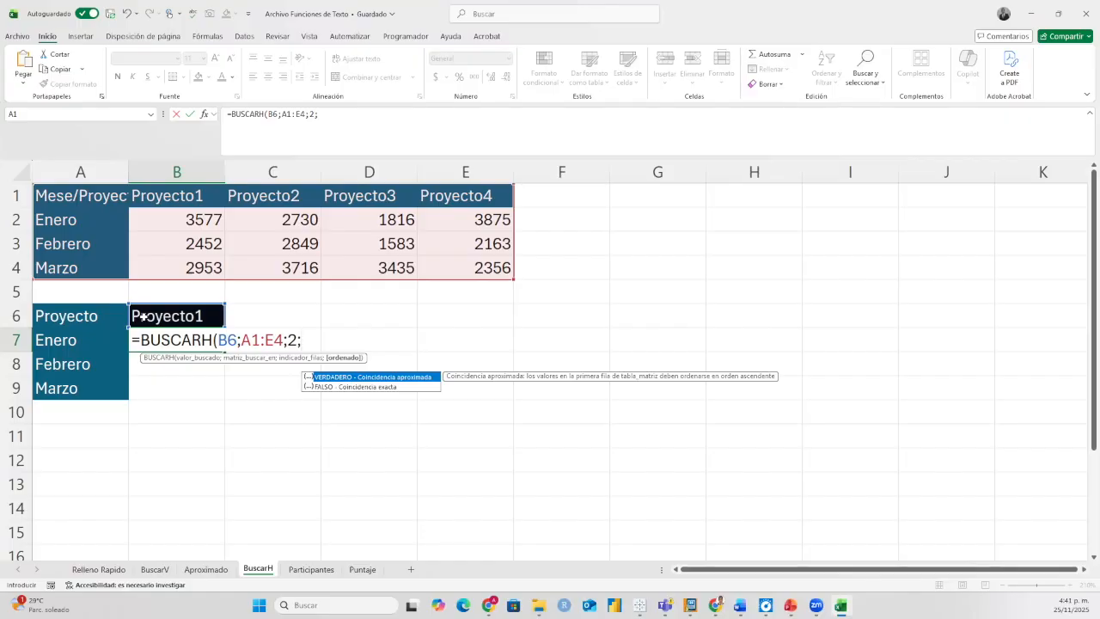
{"action": "left_click", "coordinate": [341, 386]}
{"action": "double_click", "coordinate": [341, 387]}
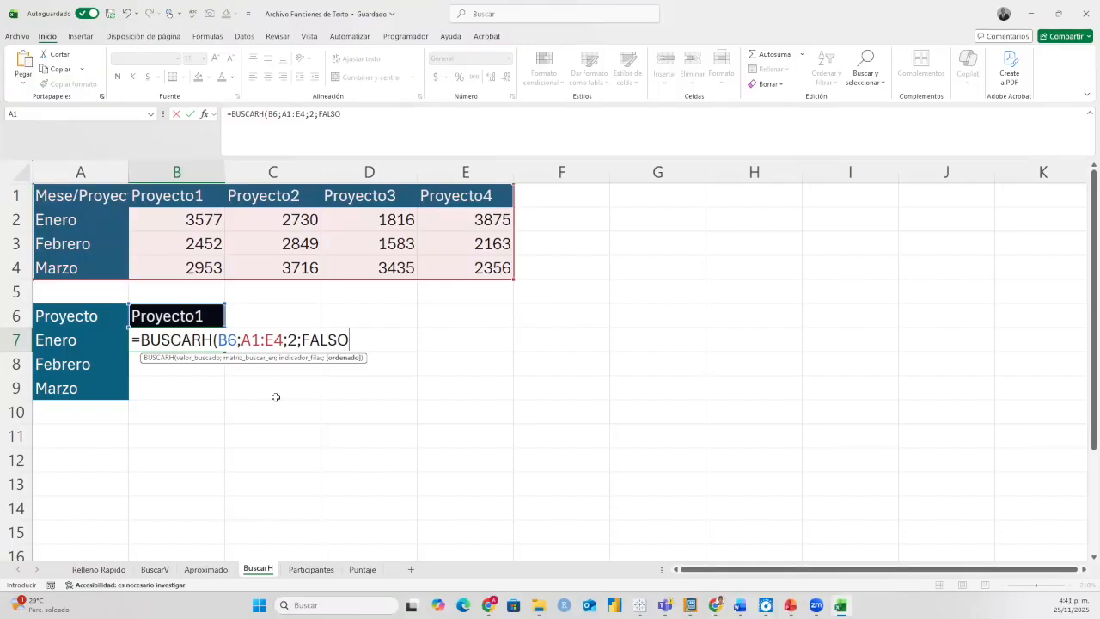
{"action": "type", "text": ")"}
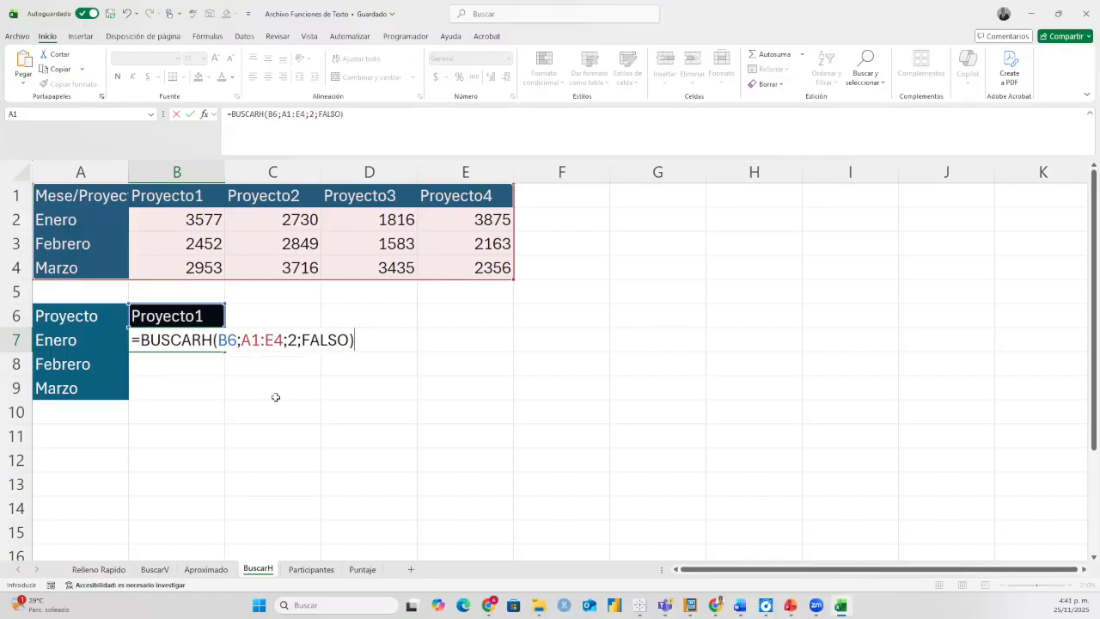
{"action": "key", "text": "Return"}
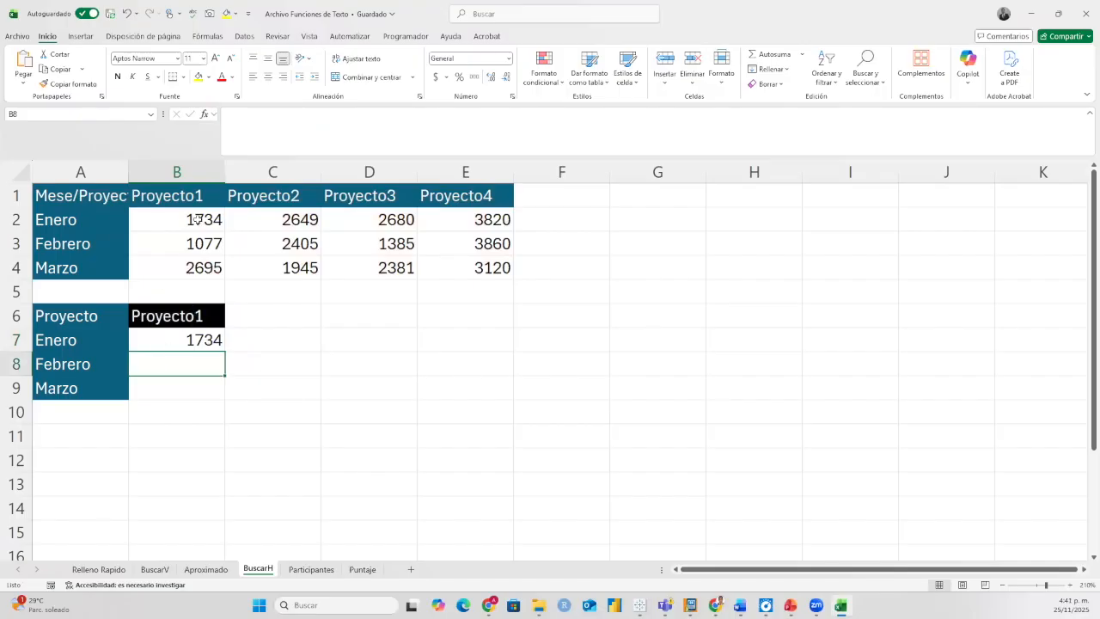
Switch the project in B6 to Proyecto2 to test the Enero lookup.
{"action": "left_click", "coordinate": [187, 315]}
{"action": "left_click", "coordinate": [230, 322]}
{"action": "left_click", "coordinate": [193, 344]}
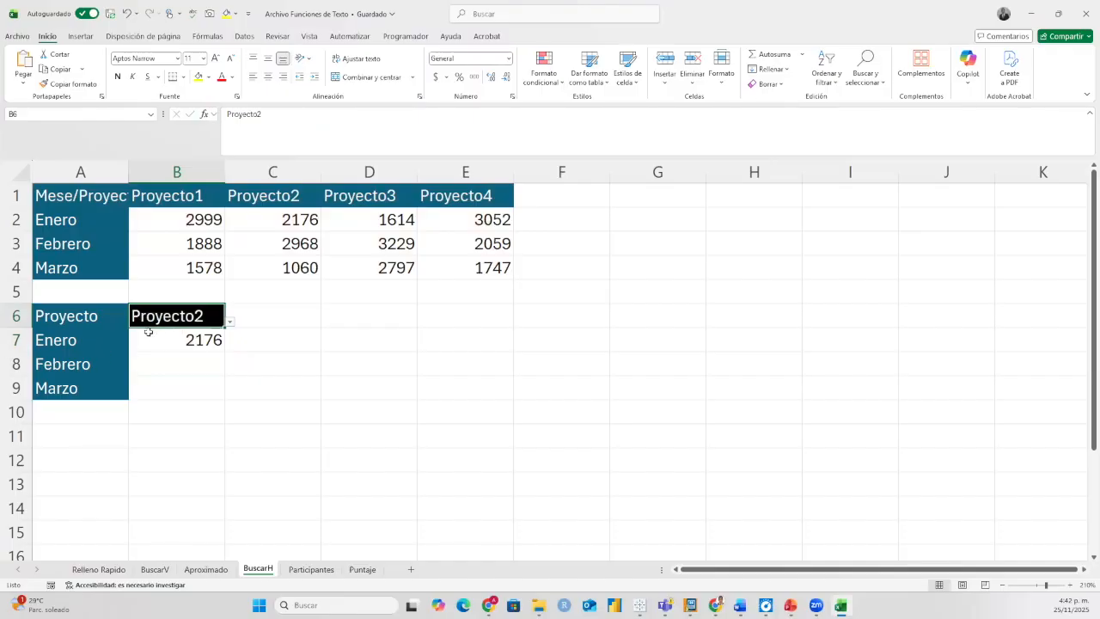
Start a BUSCARH formula in B8 for Febrero with B6 as the lookup value.
{"action": "left_click", "coordinate": [183, 365]}
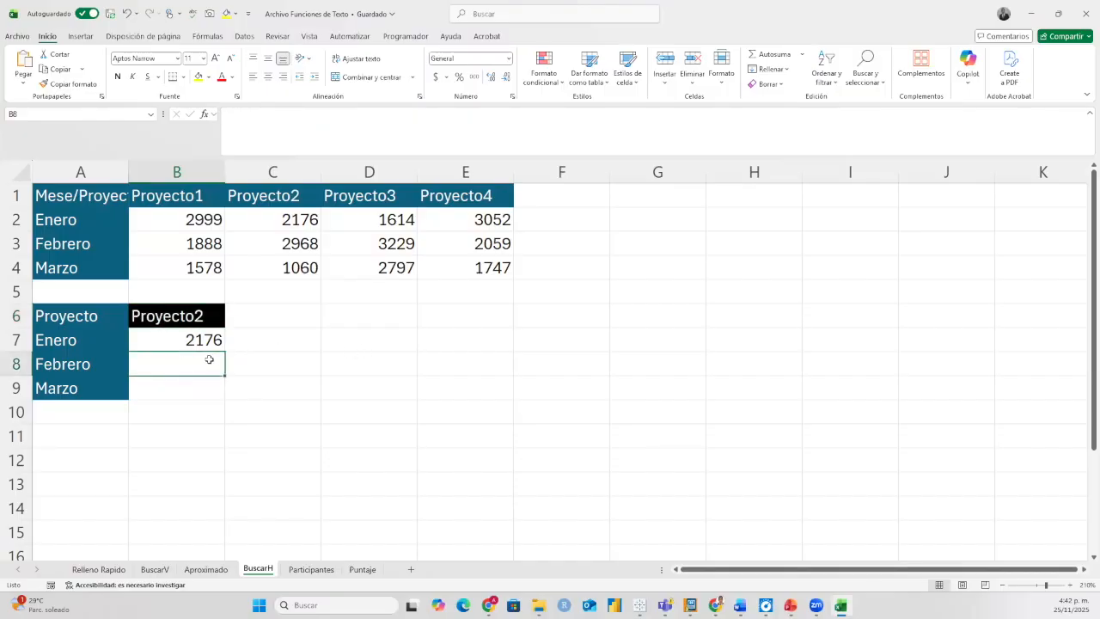
{"action": "type", "text": "=bus"}
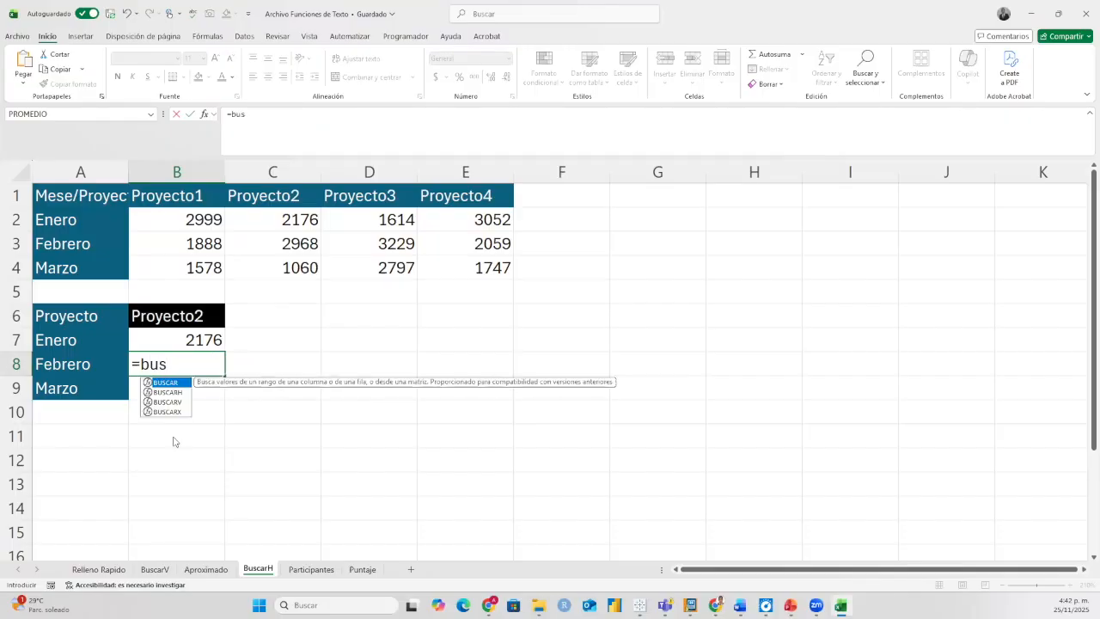
{"action": "key", "text": "Down"}
{"action": "key", "text": "Tab"}
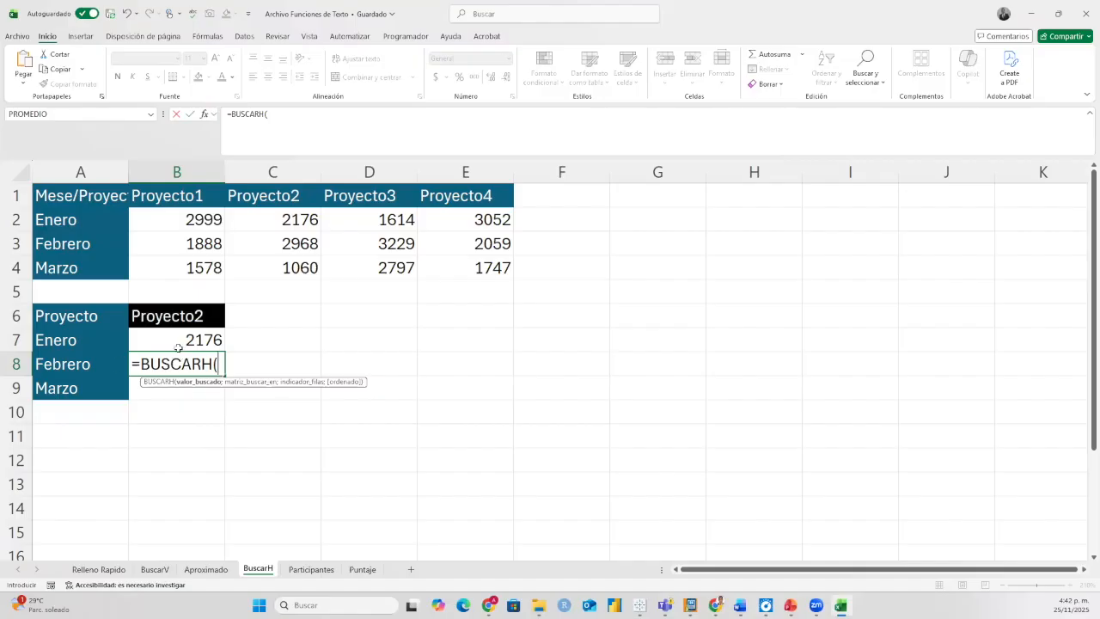
{"action": "left_click", "coordinate": [181, 316]}
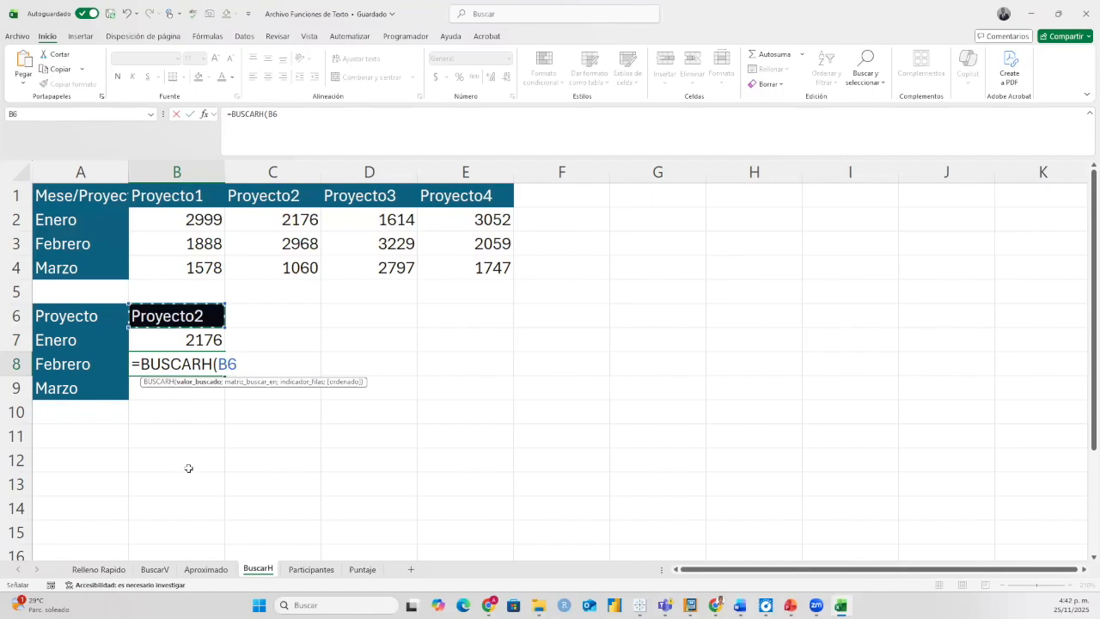
{"action": "type", "text": ";"}
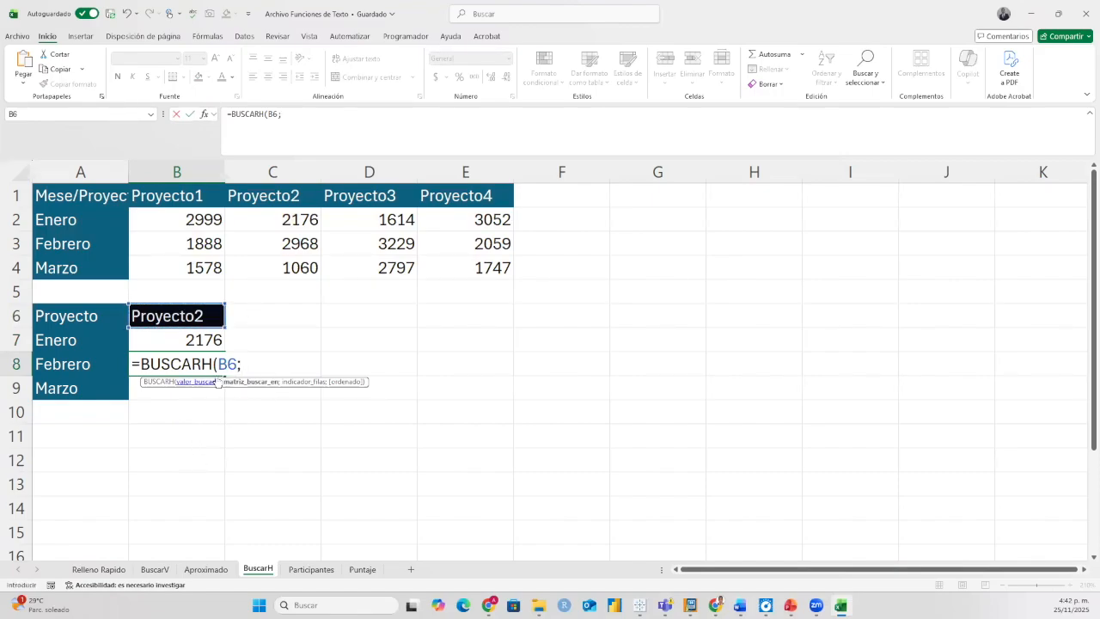
Complete the B8 formula with table A1:E4, row index 3 and exact match FALSO.
{"action": "left_click_drag", "start_coordinate": [83, 189], "coordinate": [434, 258]}
{"action": "type", "text": ";"}
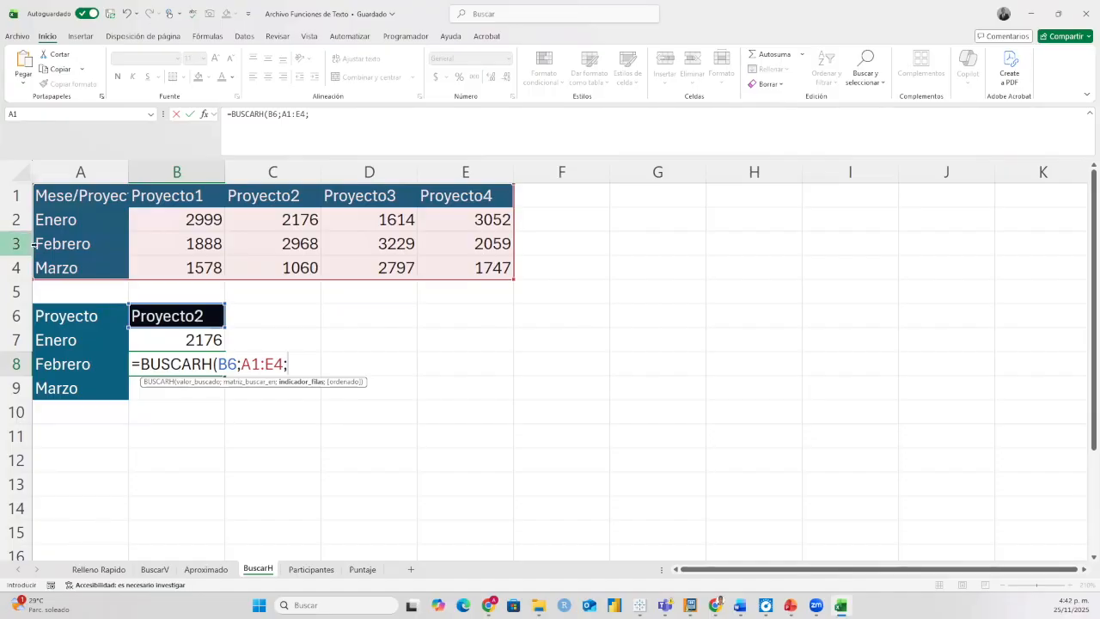
{"action": "type", "text": "3;"}
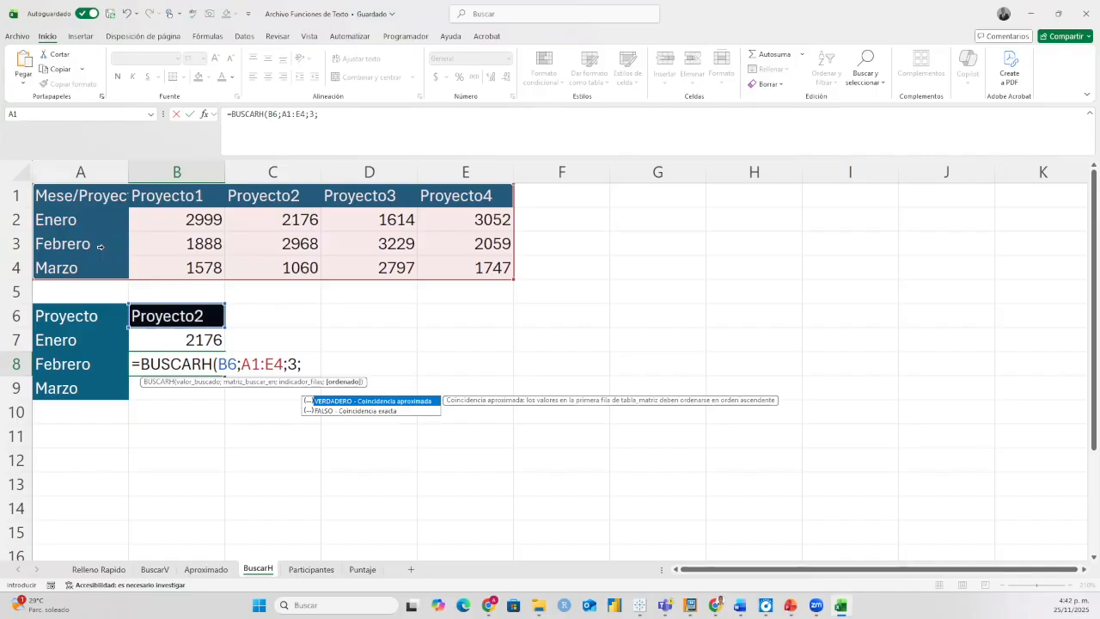
{"action": "left_click", "coordinate": [383, 411]}
{"action": "double_click", "coordinate": [384, 411]}
{"action": "type", "text": ")"}
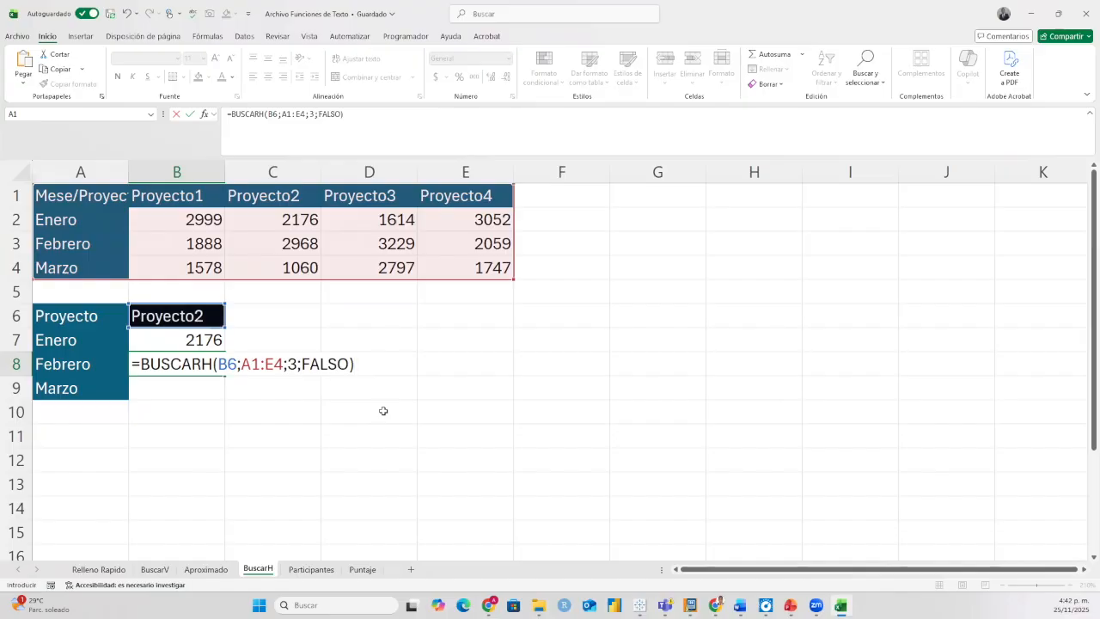
{"action": "key", "text": "Return"}
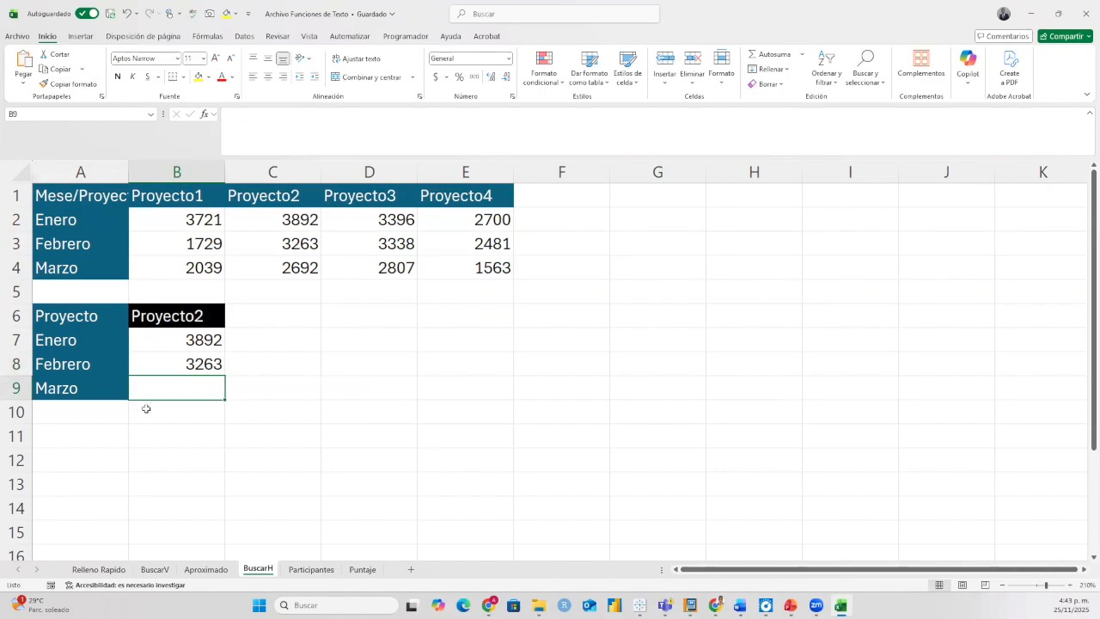
Select Proyecto3 as the project in B6 to test the Enero and Febrero lookups.
{"action": "left_click", "coordinate": [193, 364]}
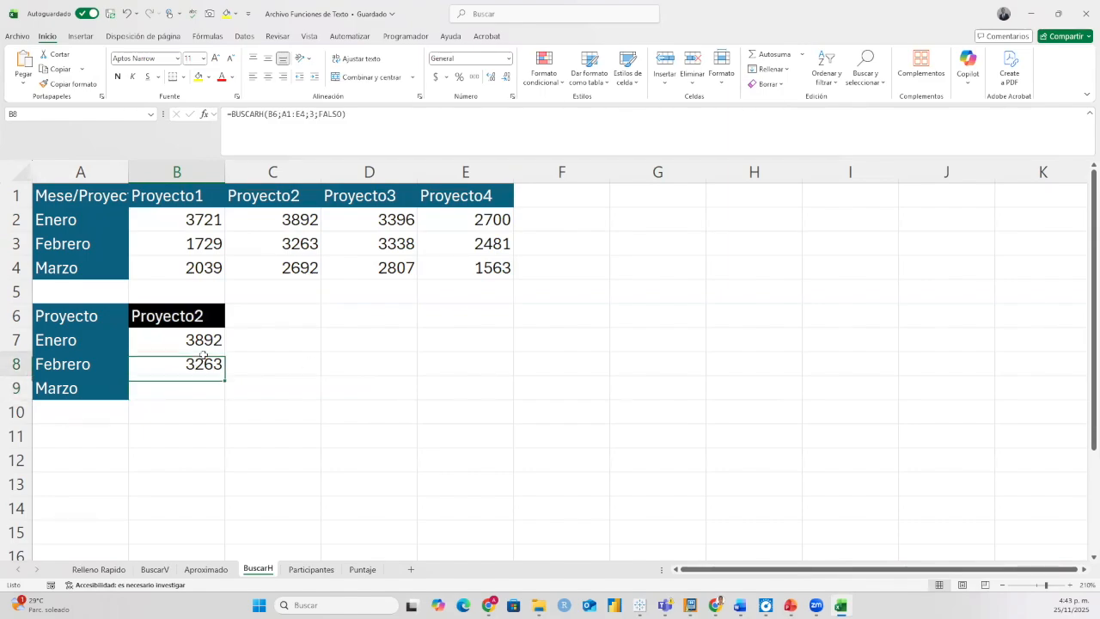
{"action": "key", "text": "Up"}
{"action": "key", "text": "Up"}
{"action": "key", "text": "alt+Down"}
{"action": "left_click", "coordinate": [193, 353]}
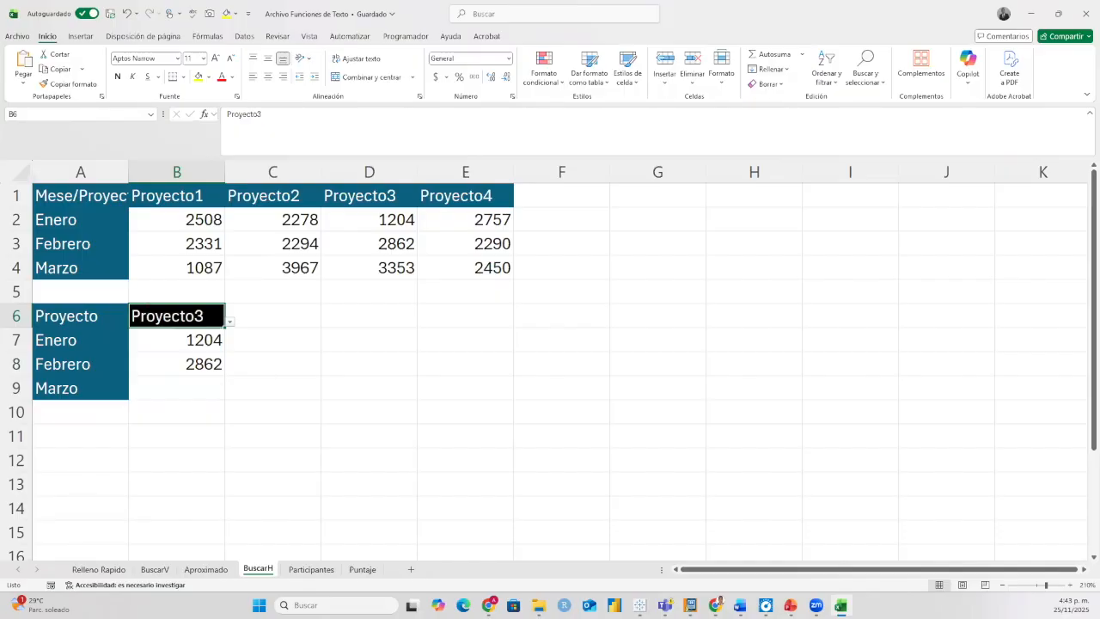
Open the Participantes sheet and look through the student code list in D5.
{"action": "left_click", "coordinate": [311, 572]}
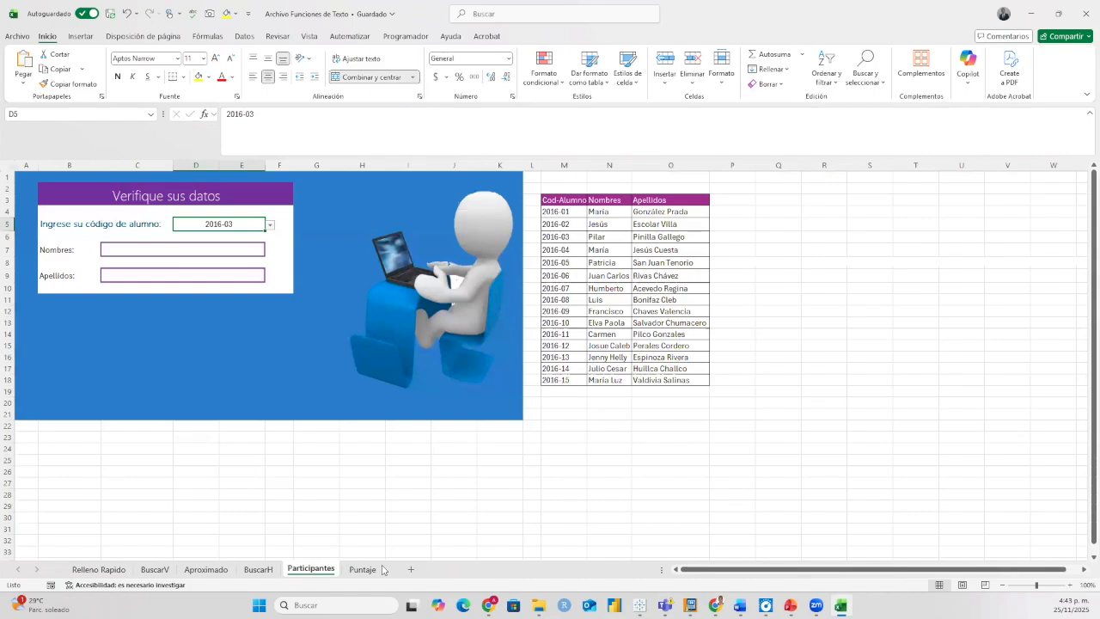
{"action": "left_click", "coordinate": [1072, 586]}
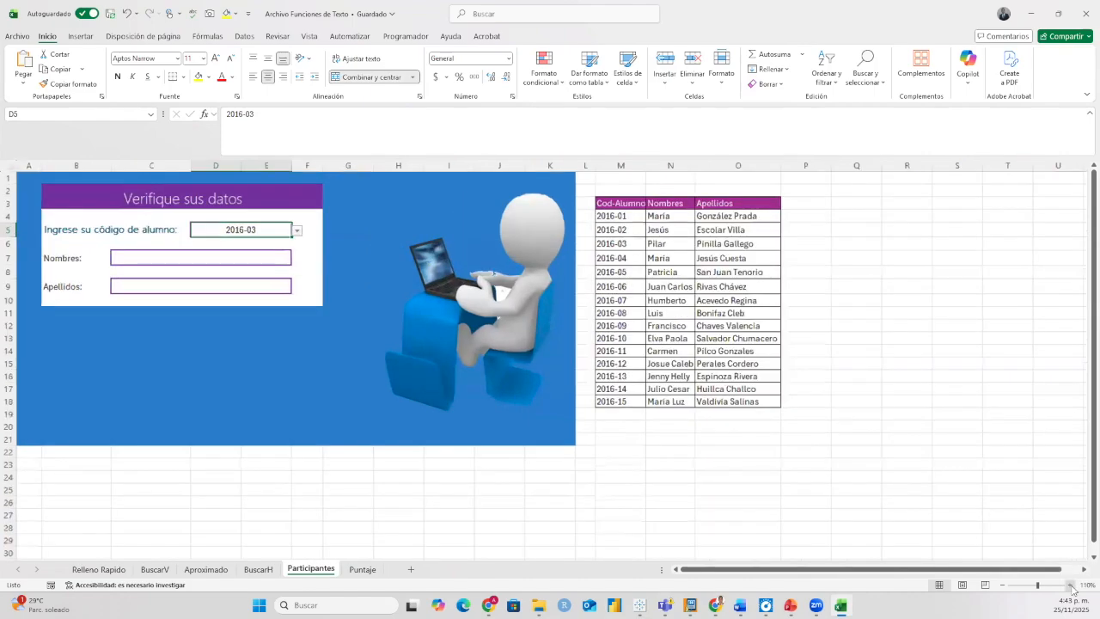
{"action": "scroll", "coordinate": [694, 371], "scroll_direction": "up", "scroll_amount": 2}
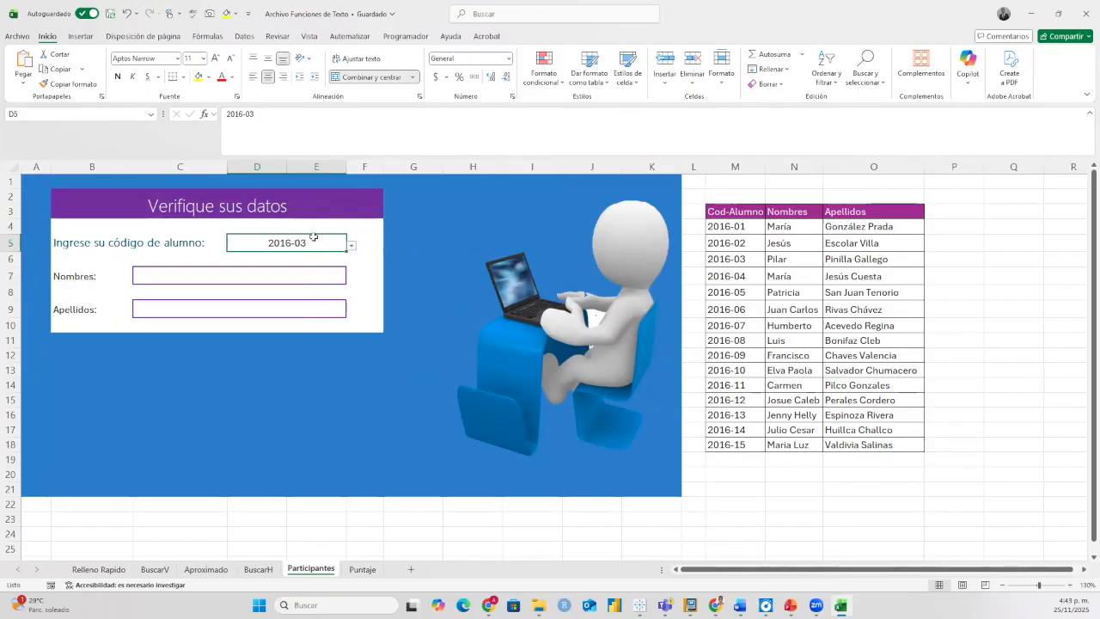
{"action": "left_click", "coordinate": [352, 246]}
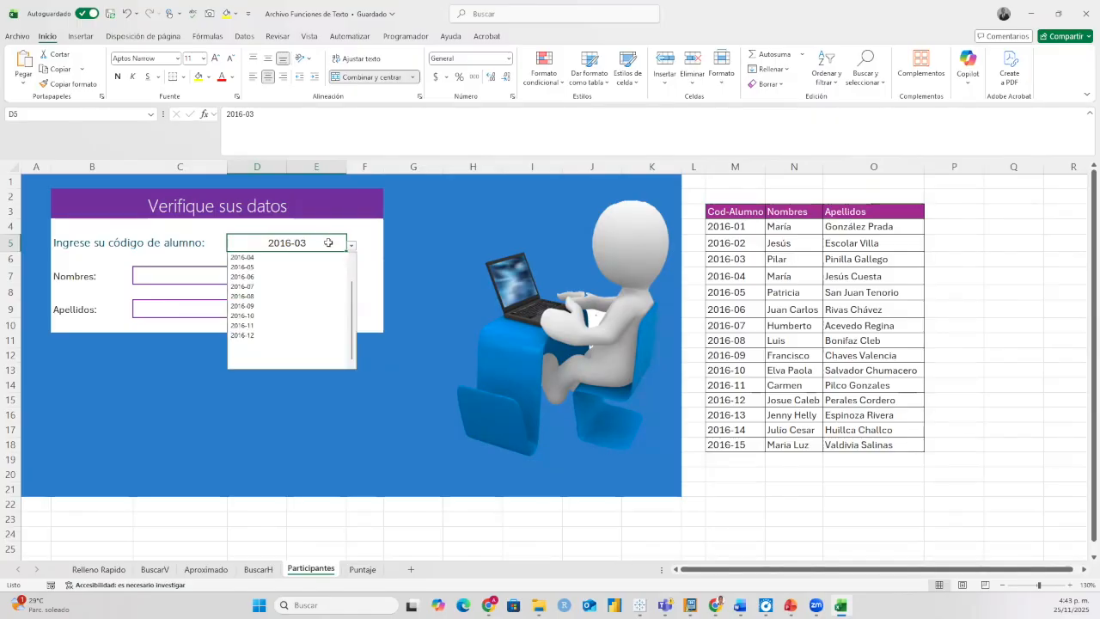
{"action": "scroll", "coordinate": [306, 315], "scroll_direction": "up", "scroll_amount": 1}
{"action": "left_click", "coordinate": [293, 305]}
{"action": "left_click", "coordinate": [351, 247]}
{"action": "left_click", "coordinate": [301, 277]}
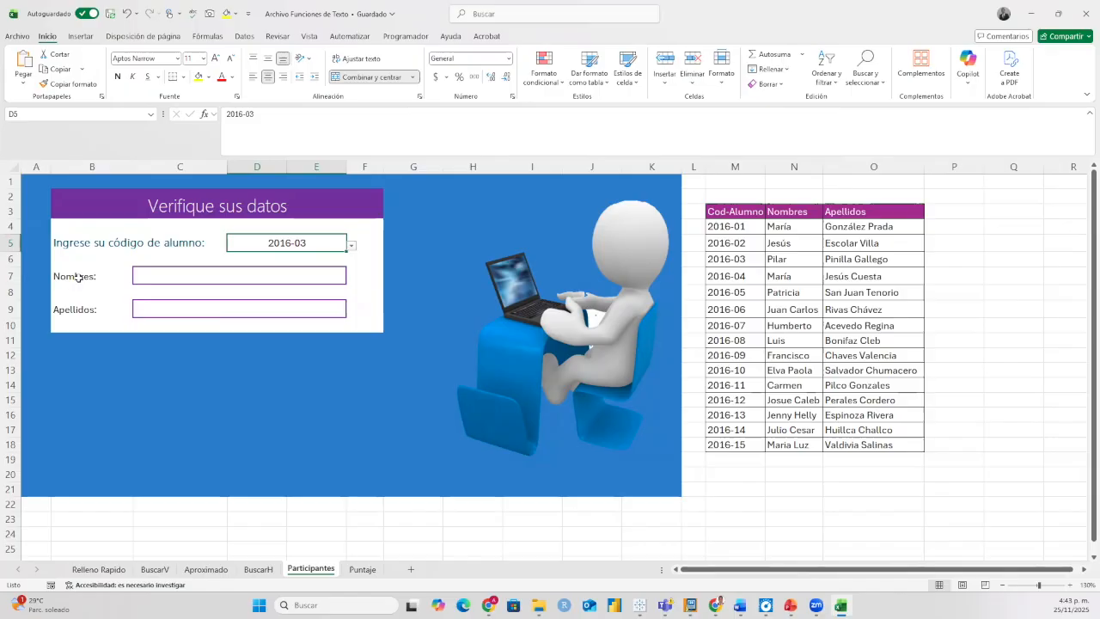
Examine the empty Nombres and Apellidos fields and the student table in columns M to O.
{"action": "left_click", "coordinate": [160, 276]}
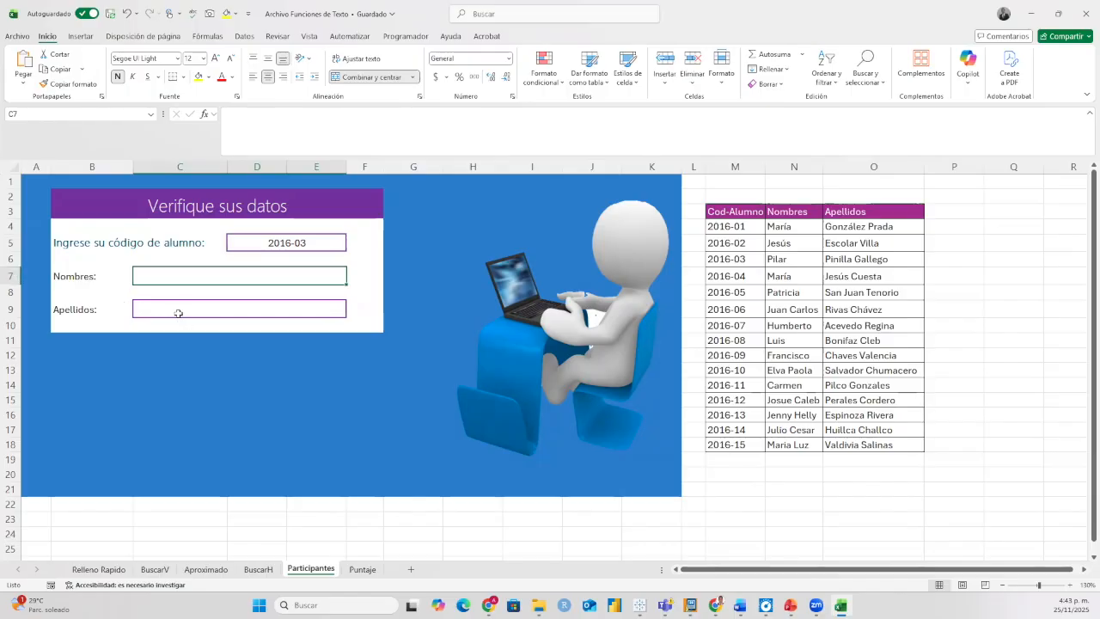
{"action": "key", "text": "Down"}
{"action": "key", "text": "Down"}
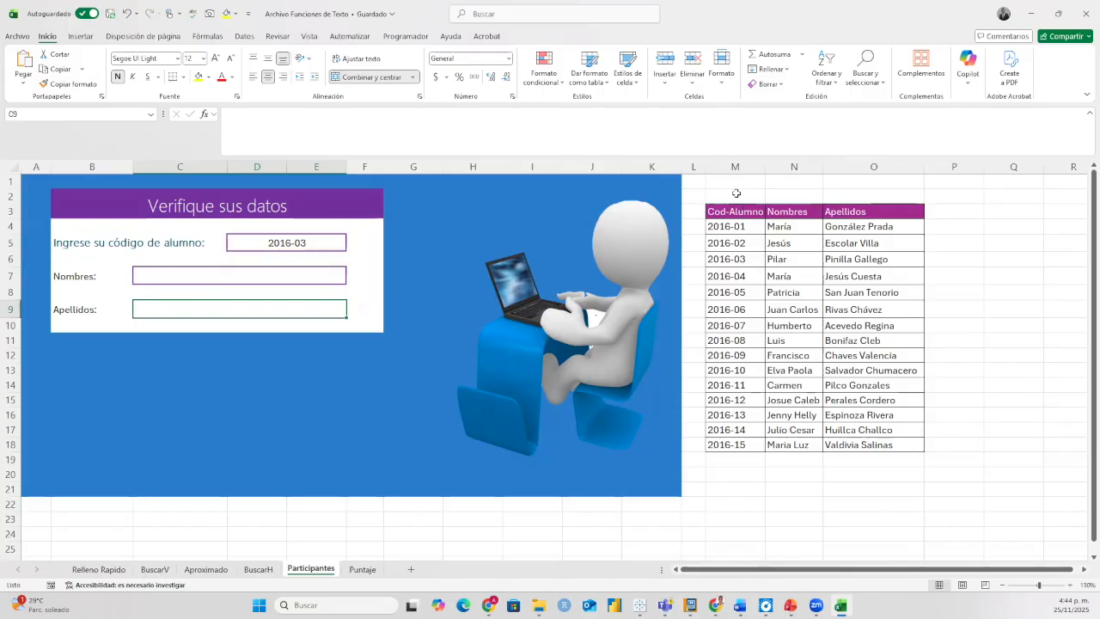
{"action": "left_click_drag", "start_coordinate": [735, 166], "coordinate": [871, 169]}
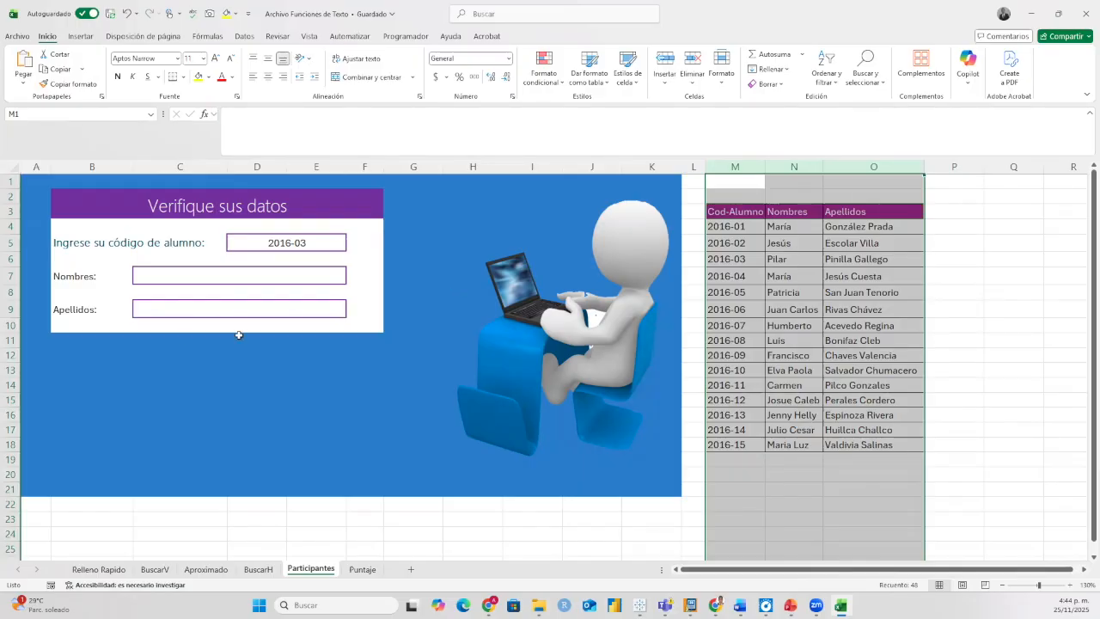
Start a BUSCARV formula in the Nombres field C7 with the student code in D5 as the lookup value.
{"action": "left_click", "coordinate": [269, 271]}
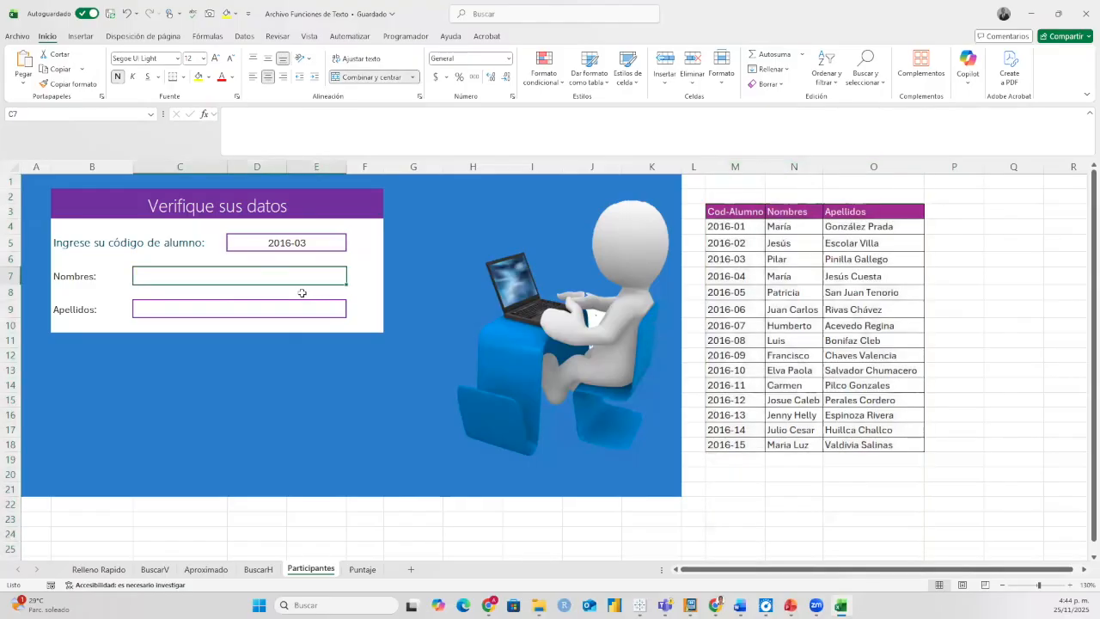
{"action": "type", "text": "="}
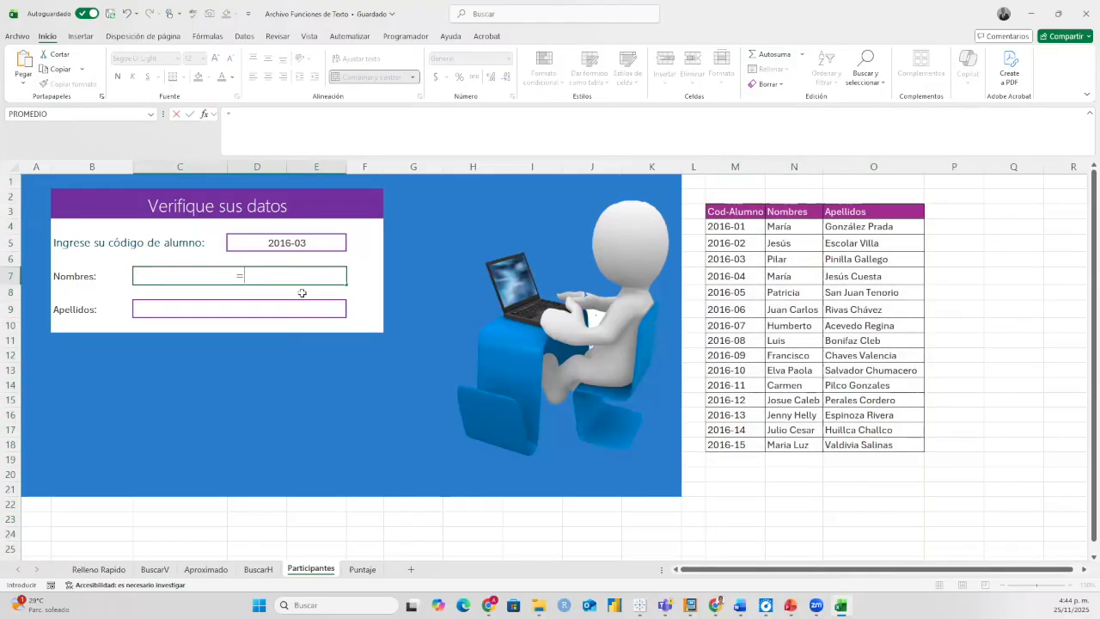
{"action": "type", "text": "busc"}
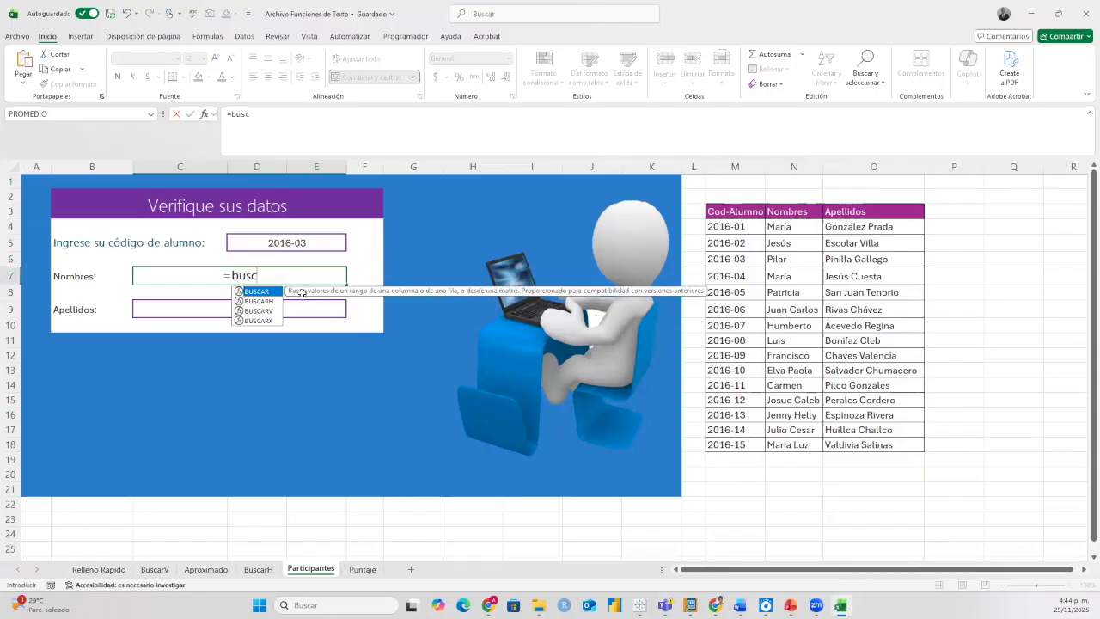
{"action": "left_click", "coordinate": [263, 310]}
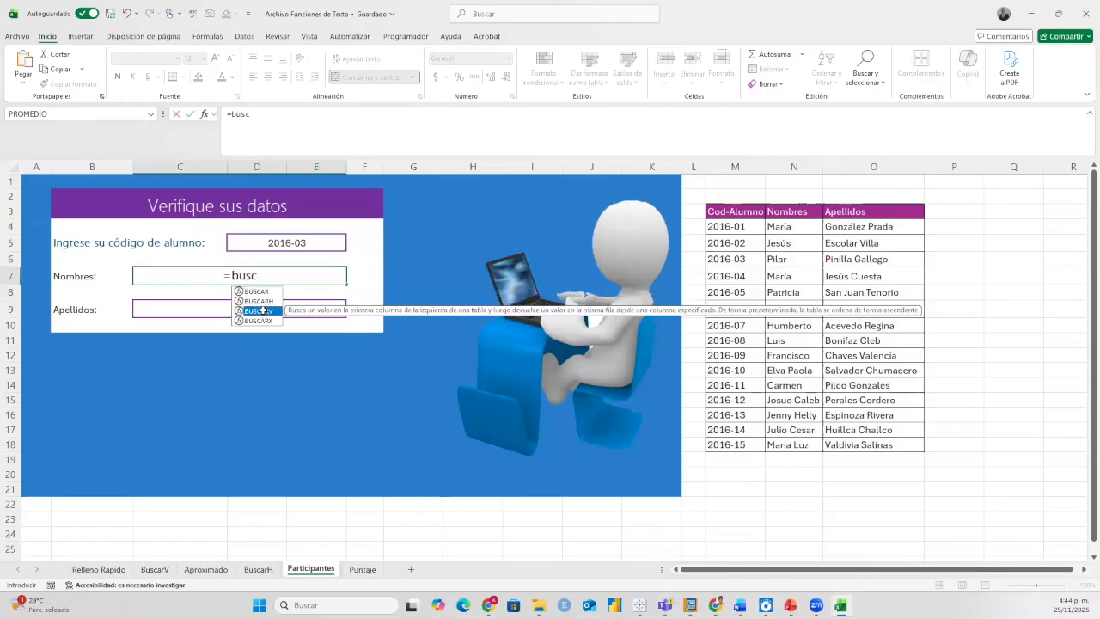
{"action": "key", "text": "Tab"}
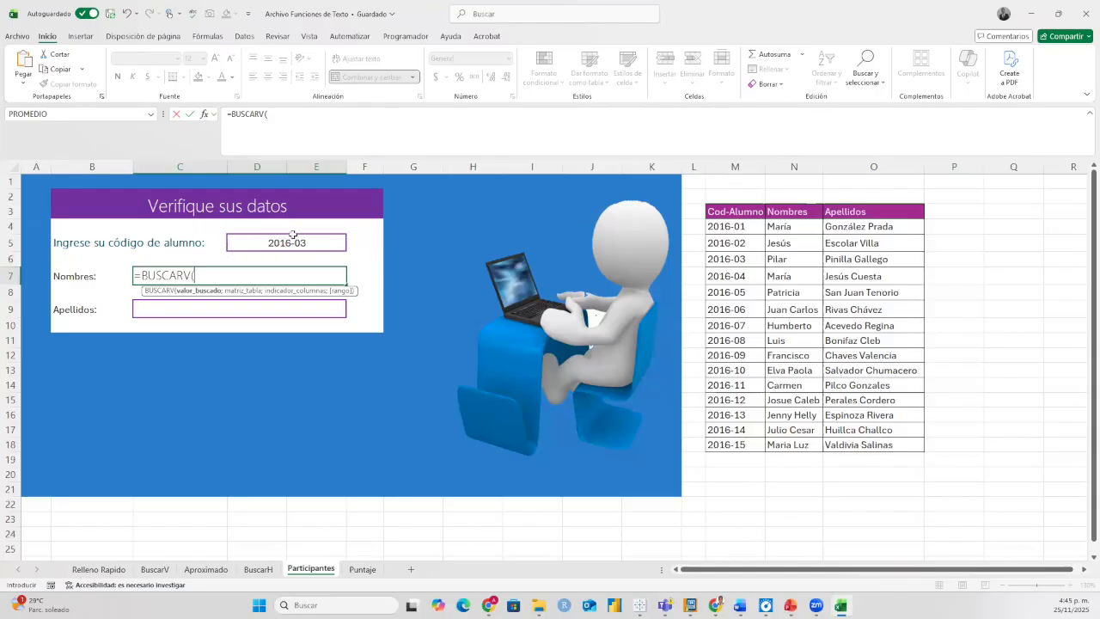
{"action": "left_click", "coordinate": [319, 239]}
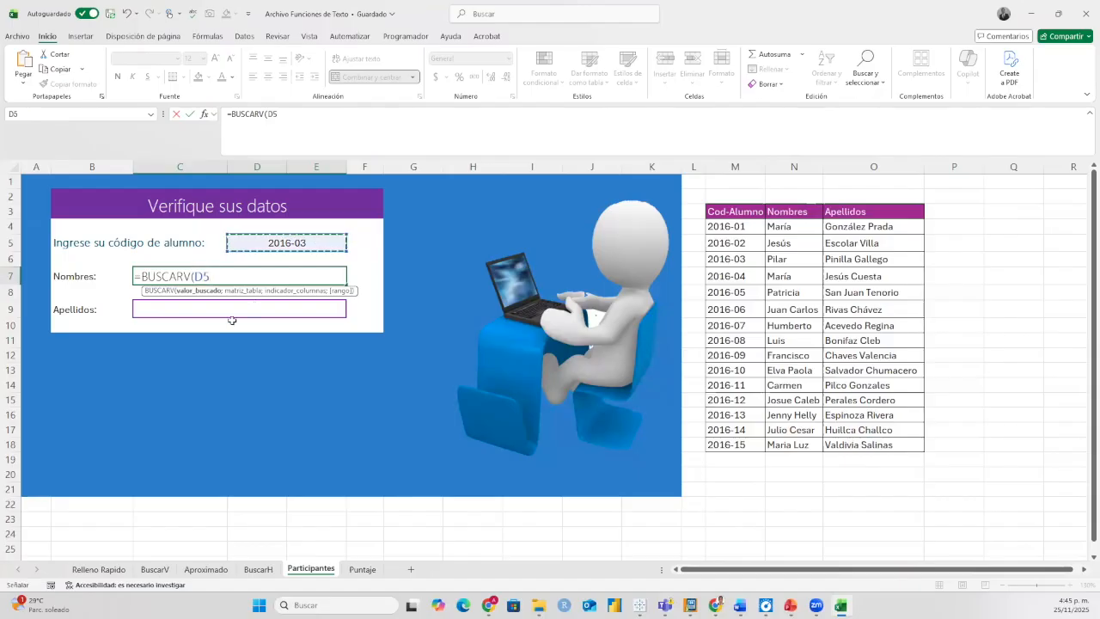
{"action": "type", "text": ";"}
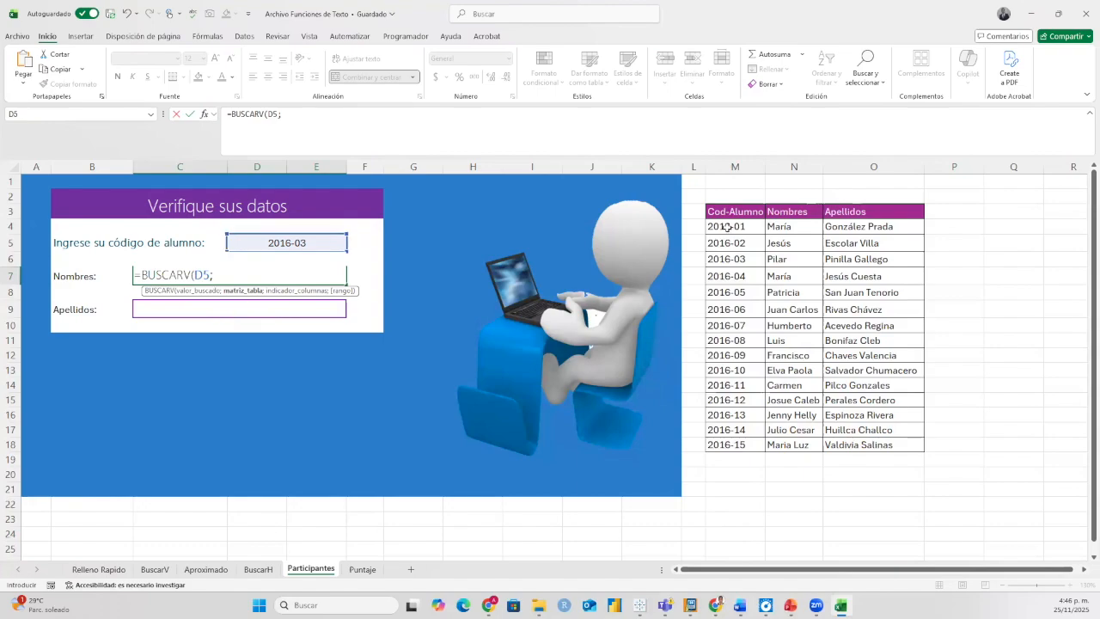
Complete the Nombres formula with table M3:O18, column index 2 and exact match FALSO.
{"action": "left_click_drag", "start_coordinate": [726, 210], "coordinate": [871, 447]}
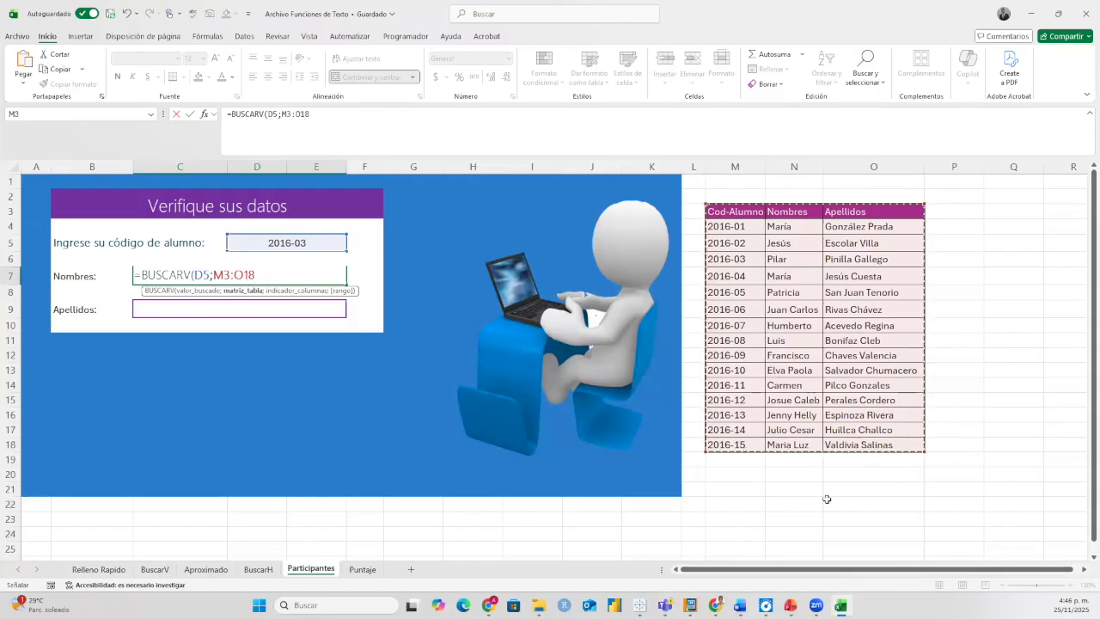
{"action": "type", "text": ";"}
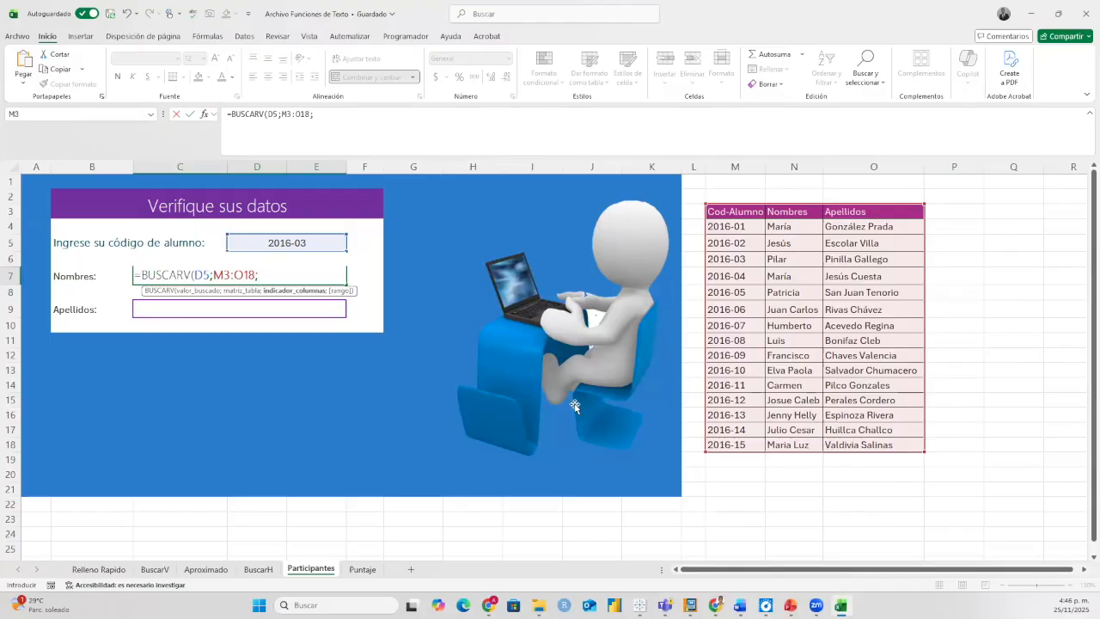
{"action": "type", "text": "2;"}
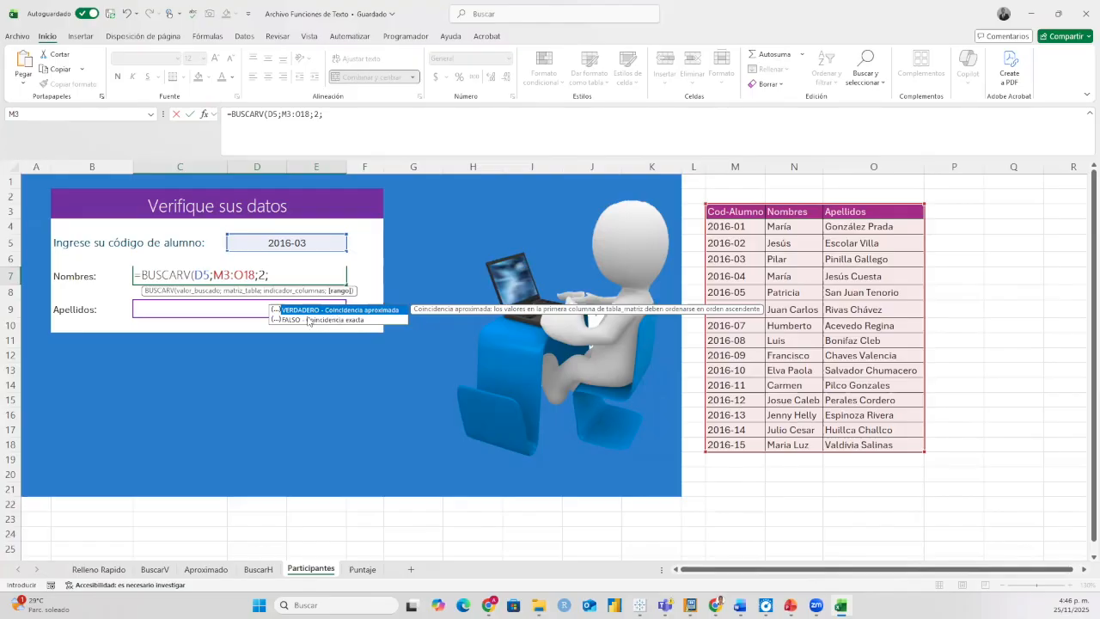
{"action": "left_click", "coordinate": [305, 324]}
{"action": "double_click", "coordinate": [302, 320]}
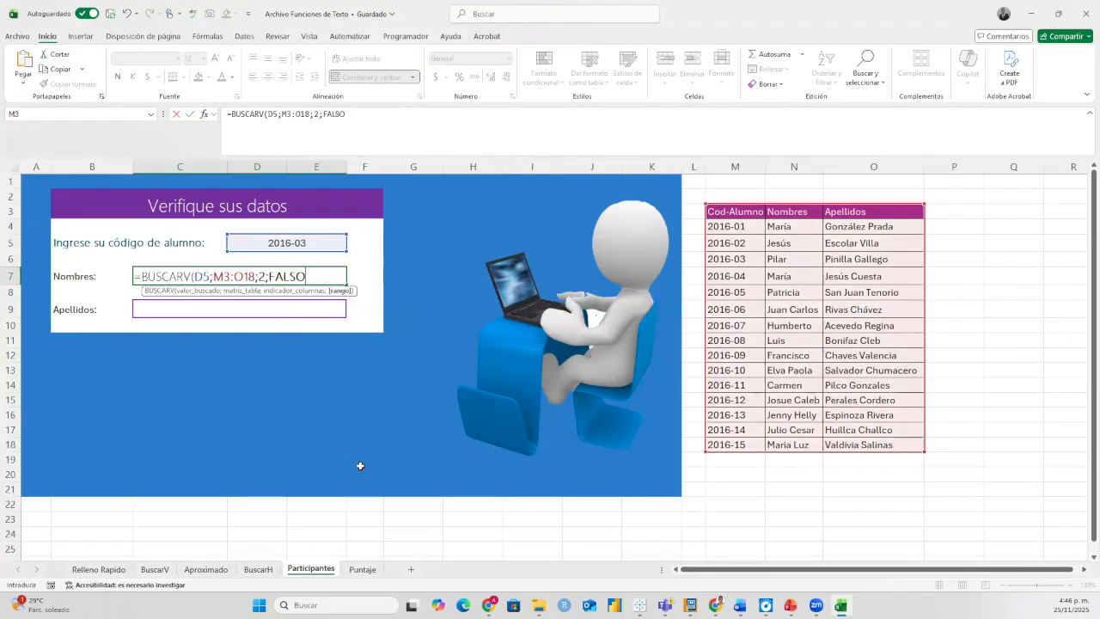
{"action": "type", "text": ")"}
{"action": "key", "text": "Return"}
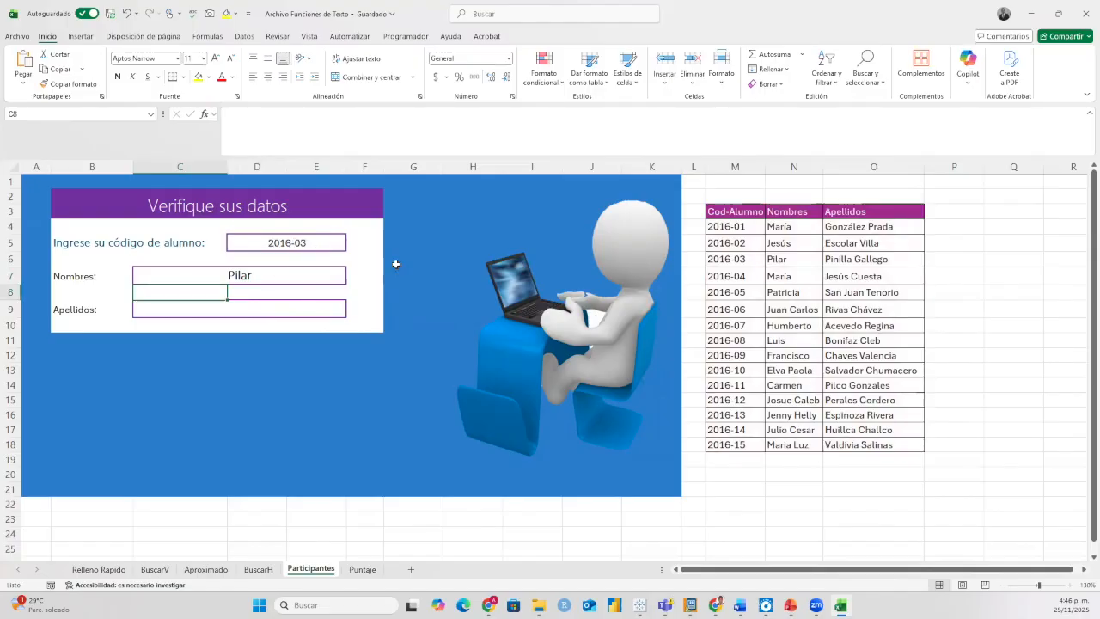
Check the Nombres result against the table, and select the second student code in D5 to test the lookup.
{"action": "left_click", "coordinate": [729, 257]}
{"action": "key", "text": "Right"}
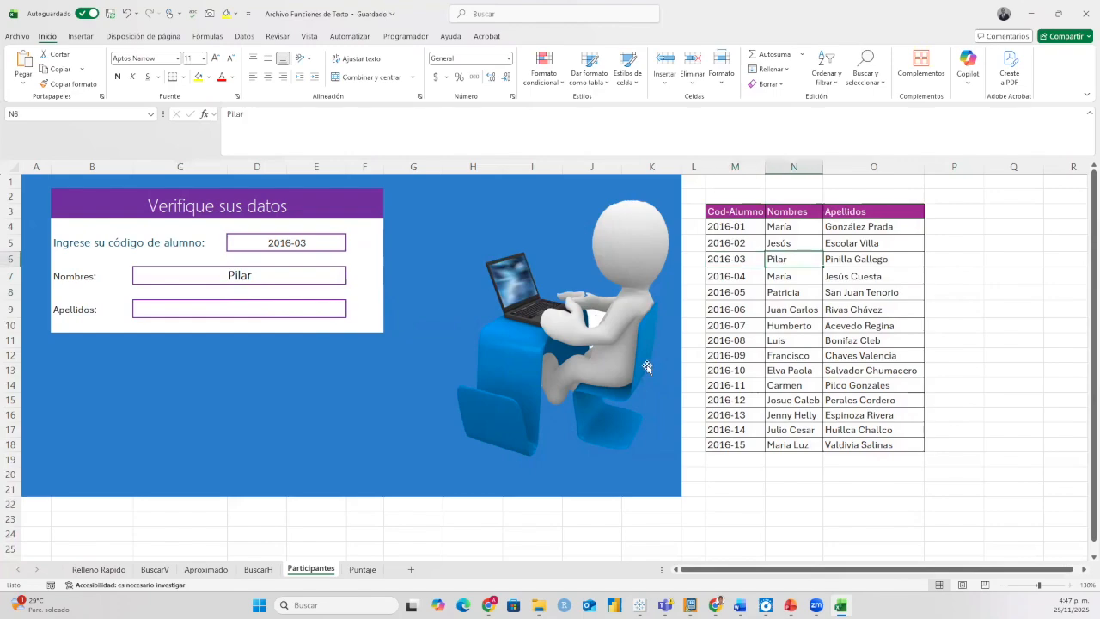
{"action": "left_click", "coordinate": [342, 244]}
{"action": "left_click", "coordinate": [352, 246]}
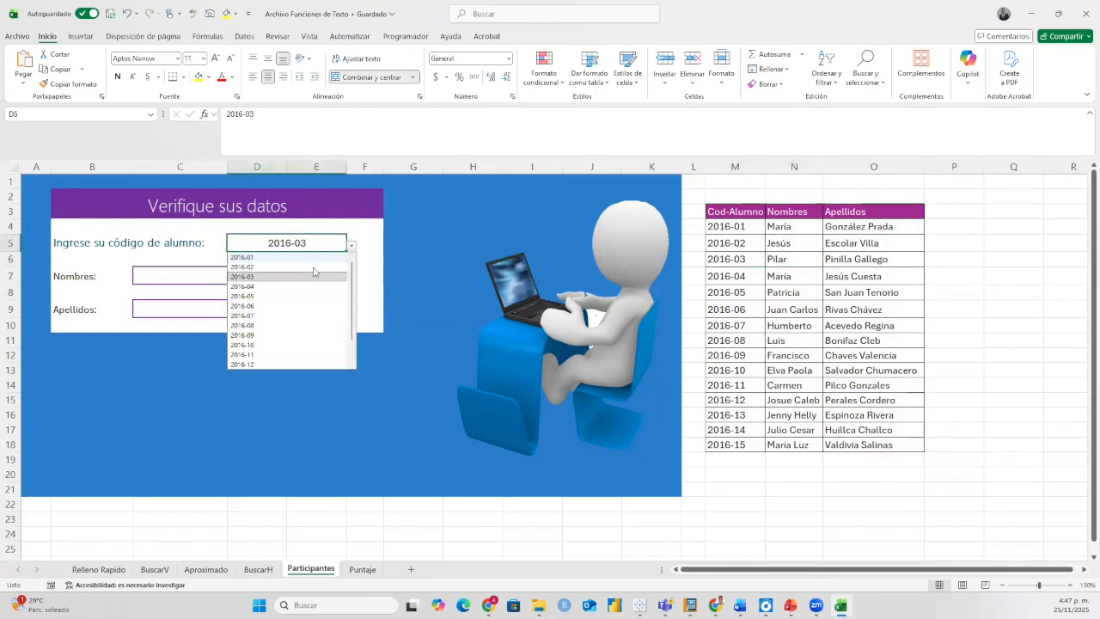
{"action": "left_click", "coordinate": [312, 267]}
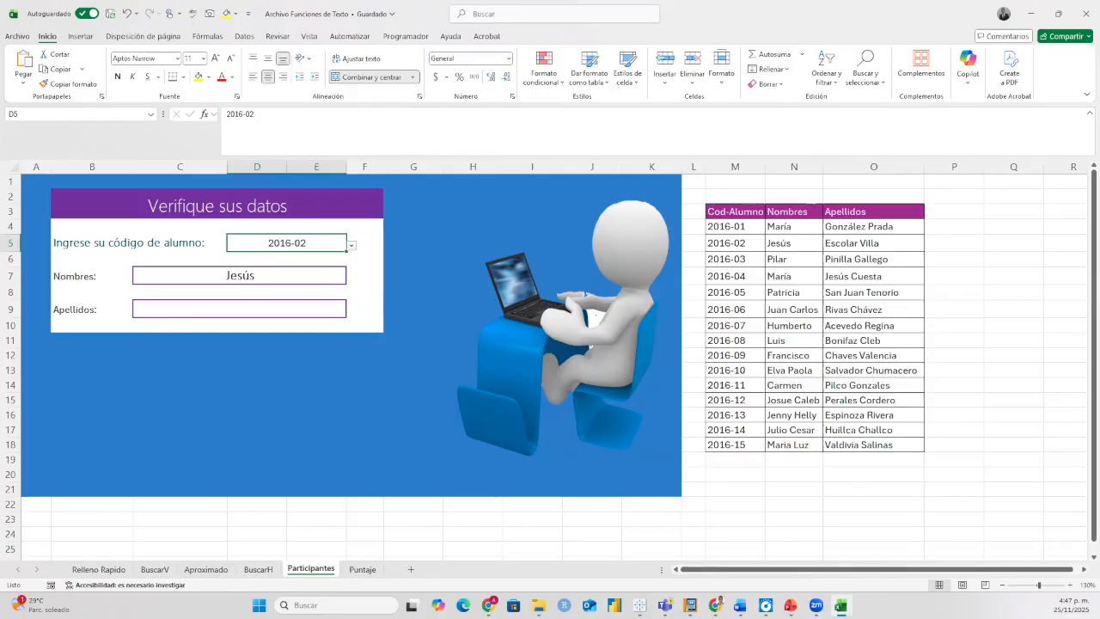
Start a BUSCARV formula in the Apellidos field C9 with the student code in D5 as the lookup value.
{"action": "left_click", "coordinate": [176, 306]}
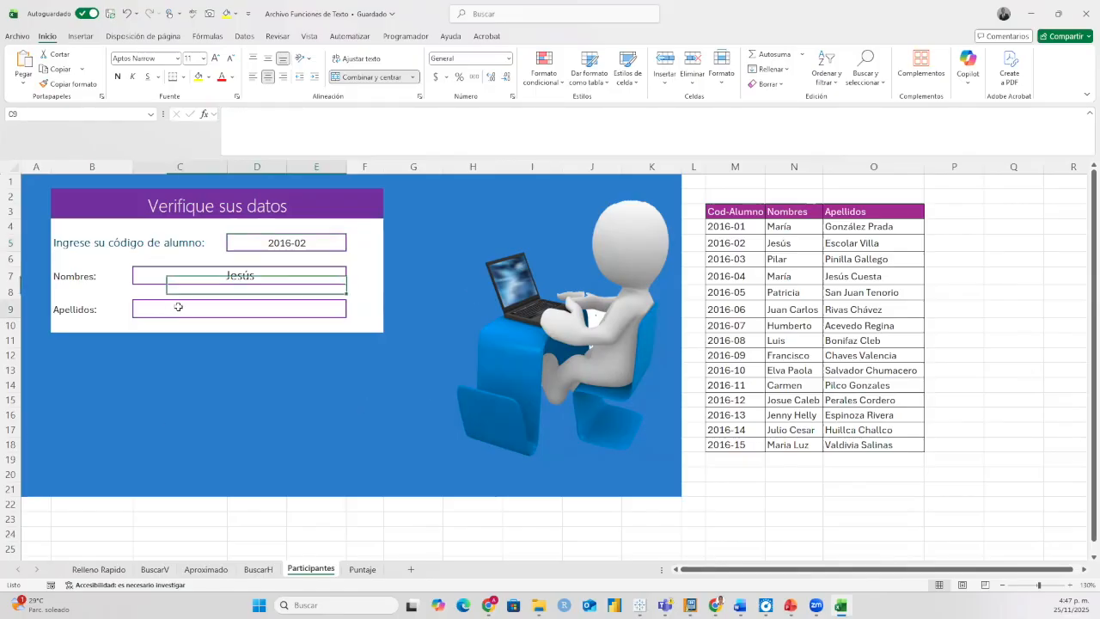
{"action": "type", "text": "="}
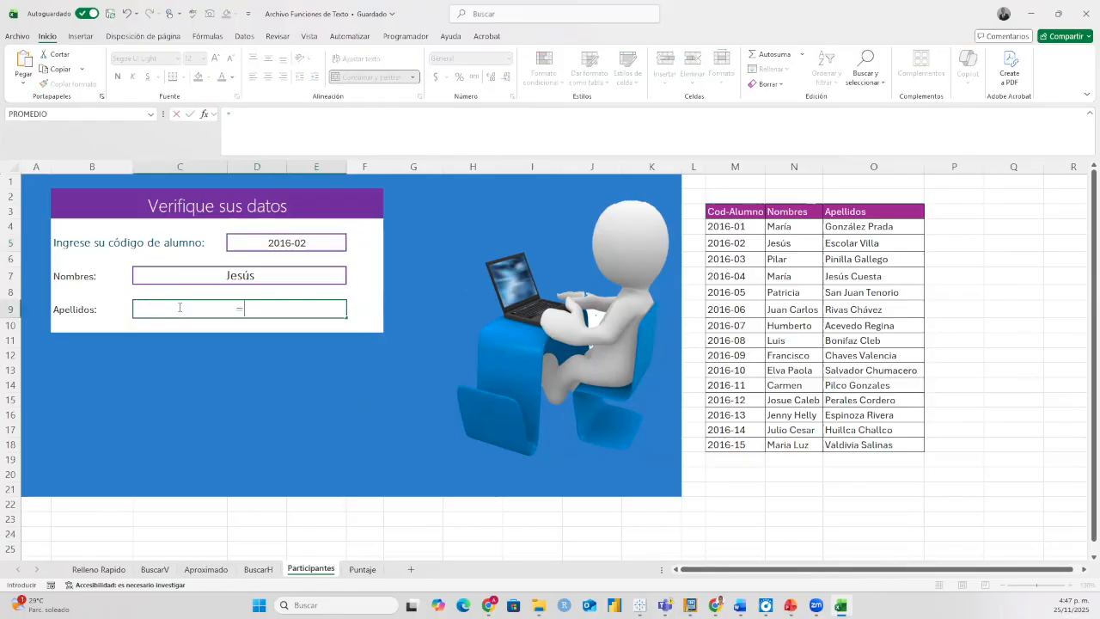
{"action": "type", "text": "buscar"}
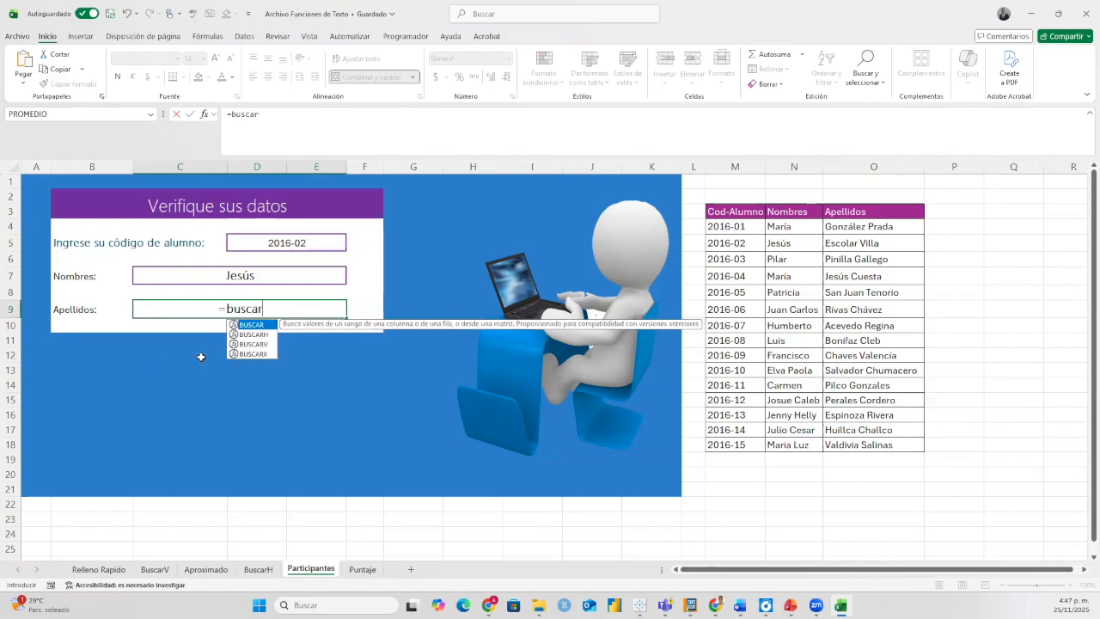
{"action": "key", "text": "Down"}
{"action": "key", "text": "Down"}
{"action": "key", "text": "Tab"}
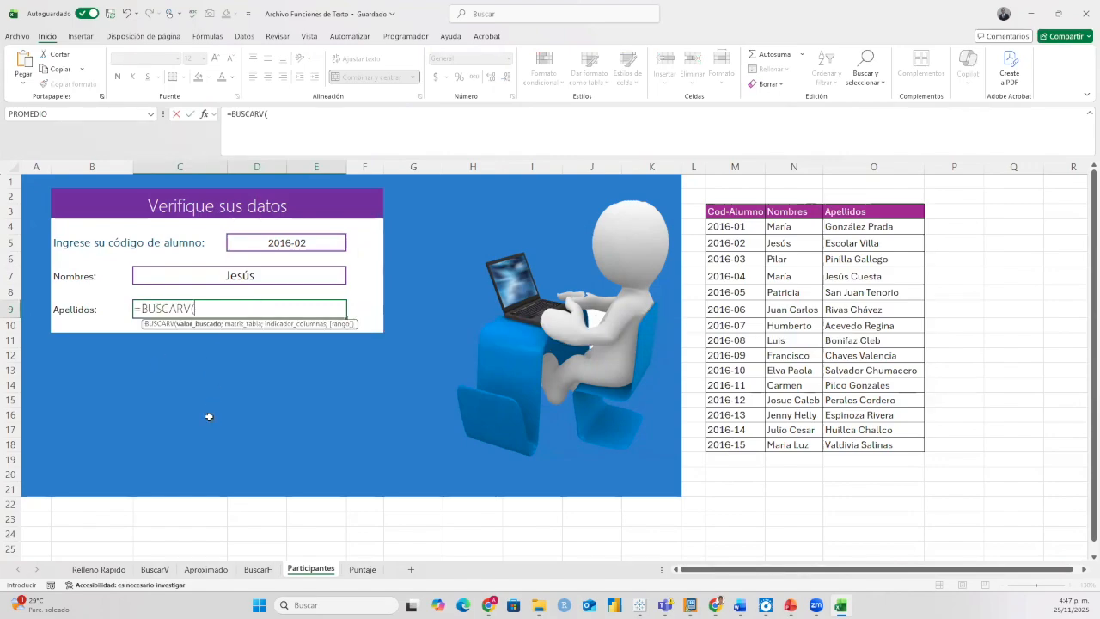
{"action": "left_click", "coordinate": [274, 238]}
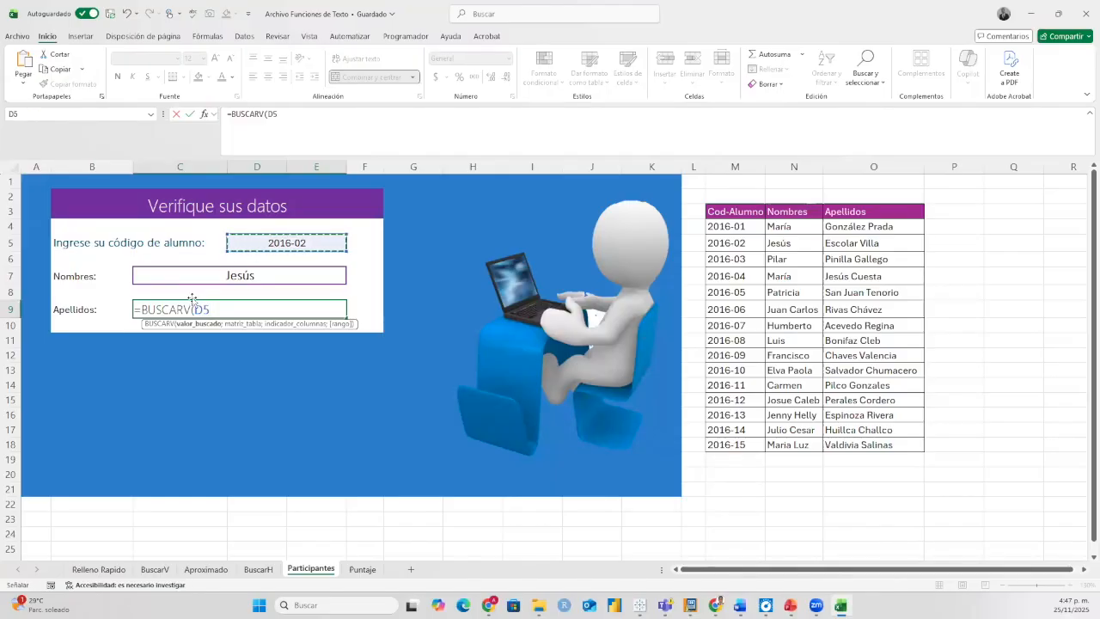
{"action": "type", "text": ";"}
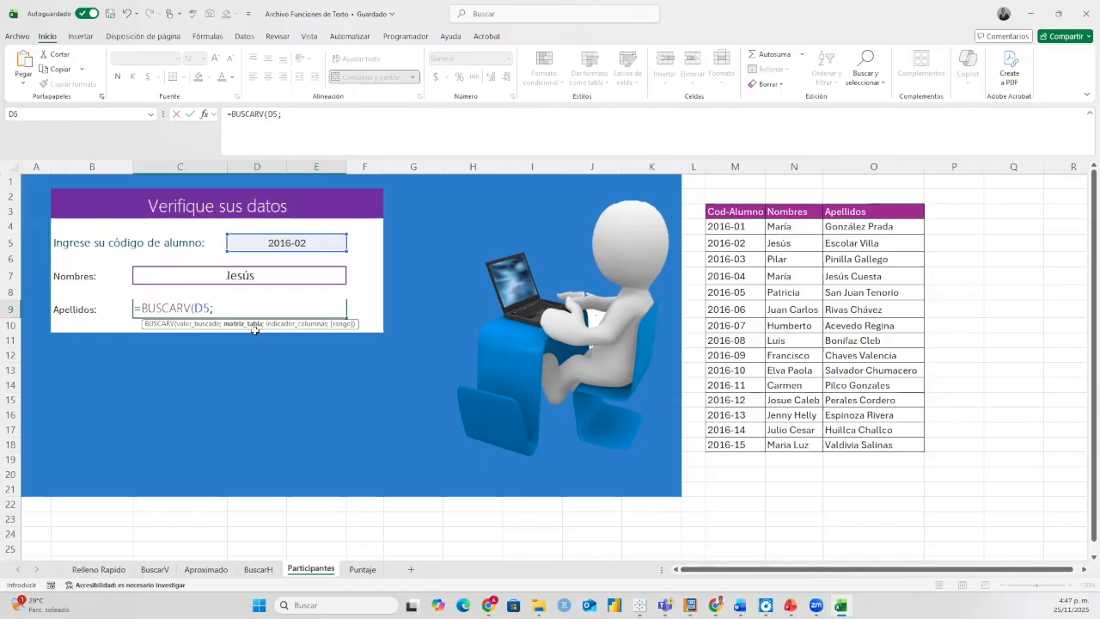
Complete the Apellidos formula with table M3:O18, column index 3 and exact match FALSO.
{"action": "left_click_drag", "start_coordinate": [727, 211], "coordinate": [845, 445]}
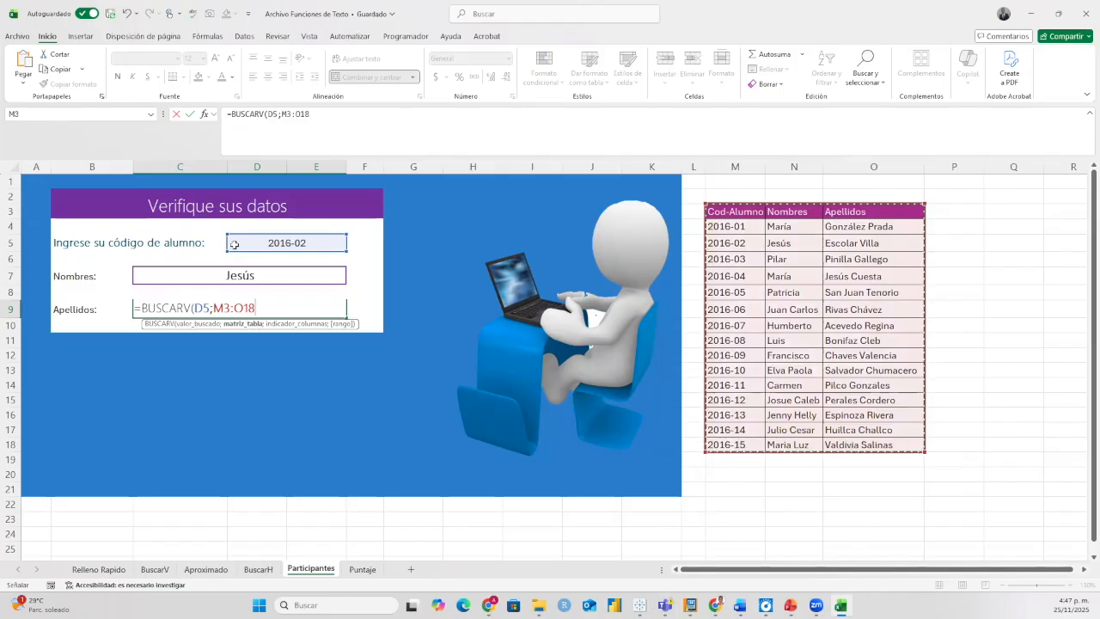
{"action": "type", "text": ";"}
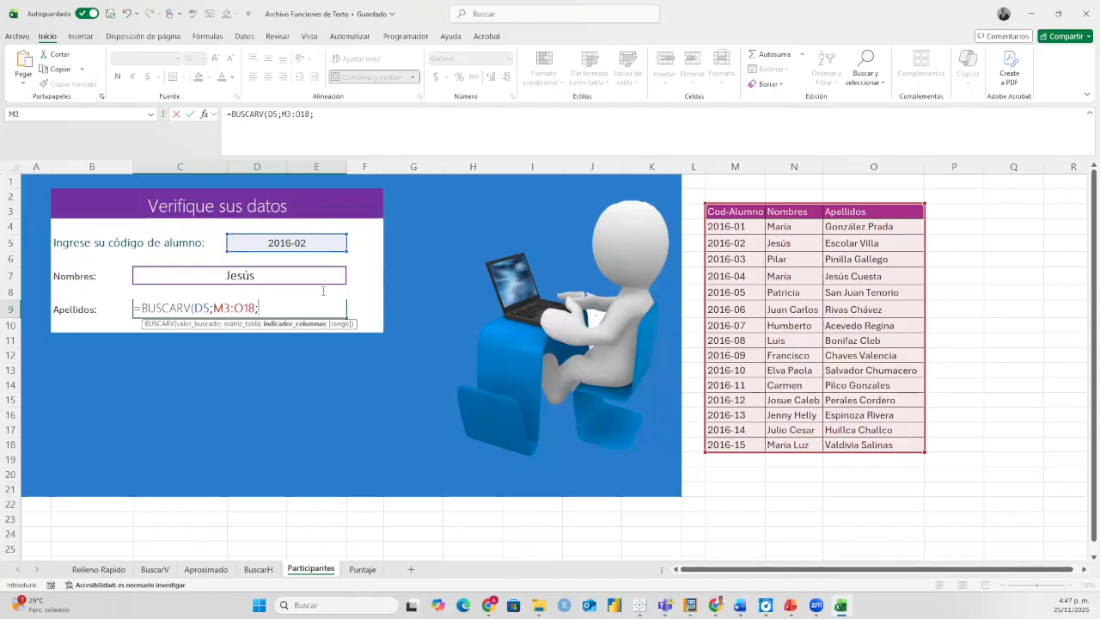
{"action": "type", "text": "3;"}
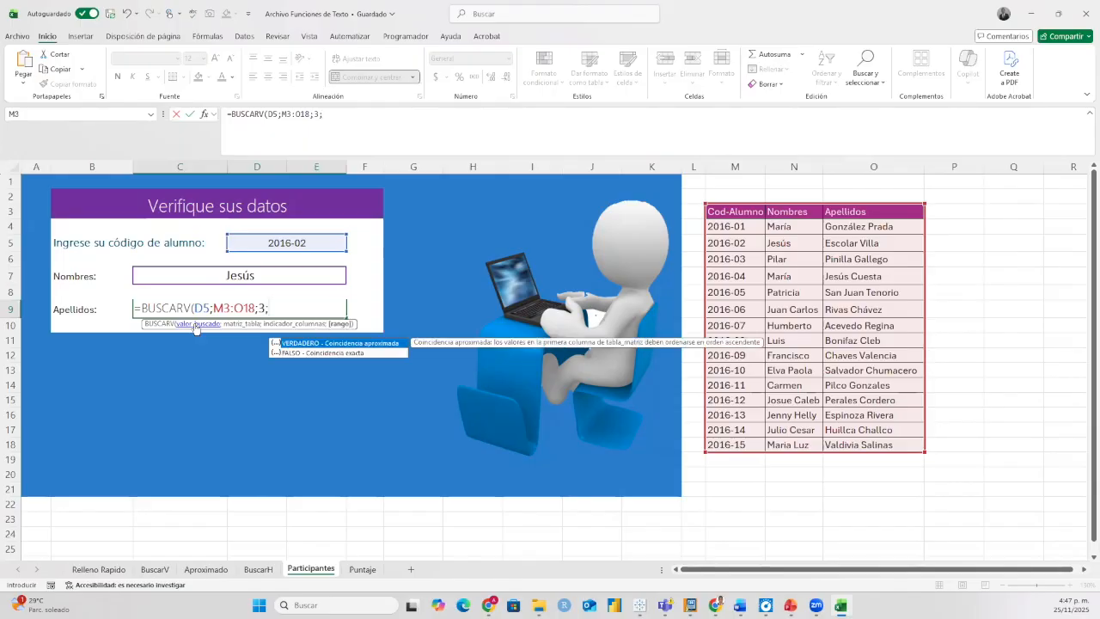
{"action": "double_click", "coordinate": [321, 354]}
{"action": "type", "text": ")"}
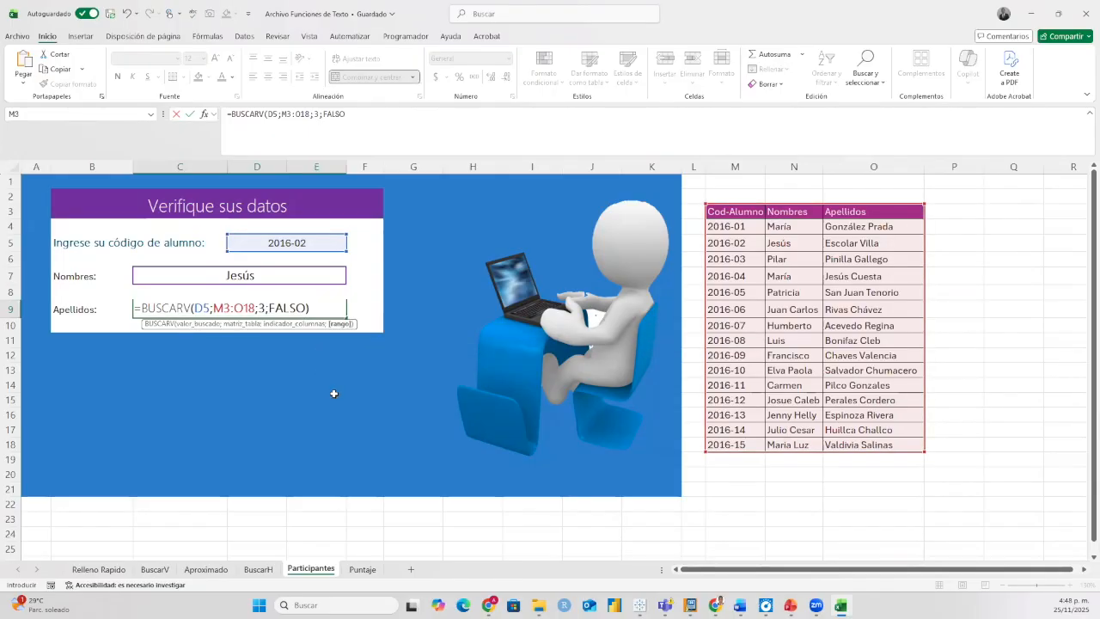
{"action": "key", "text": "Return"}
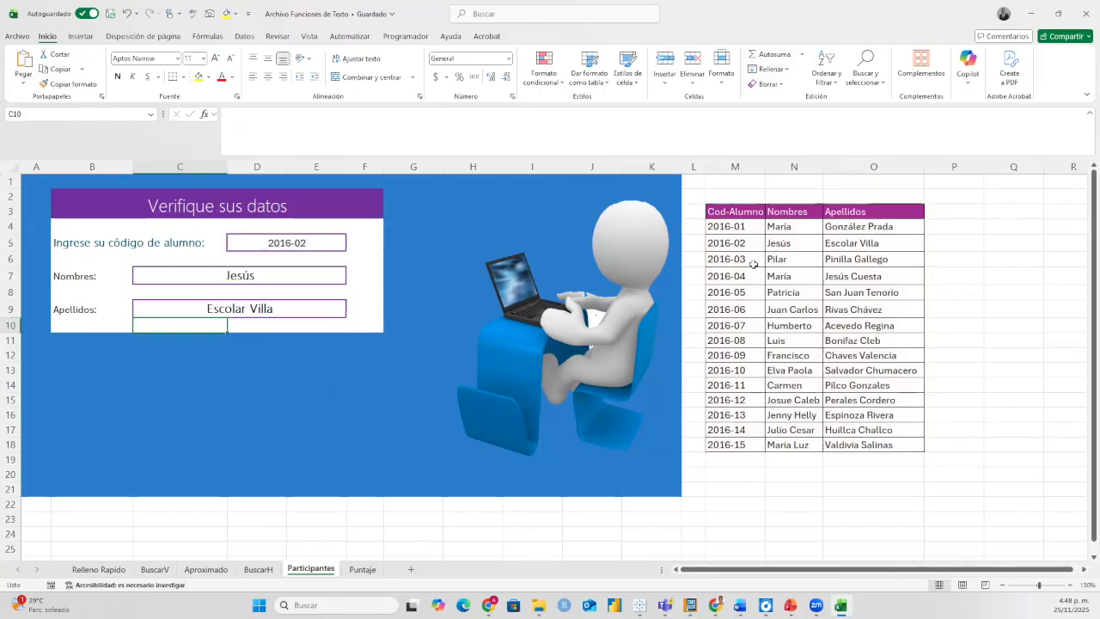
Compare the Apellidos result in C9 with the matching surname in column O of the student table.
{"action": "left_click", "coordinate": [290, 244]}
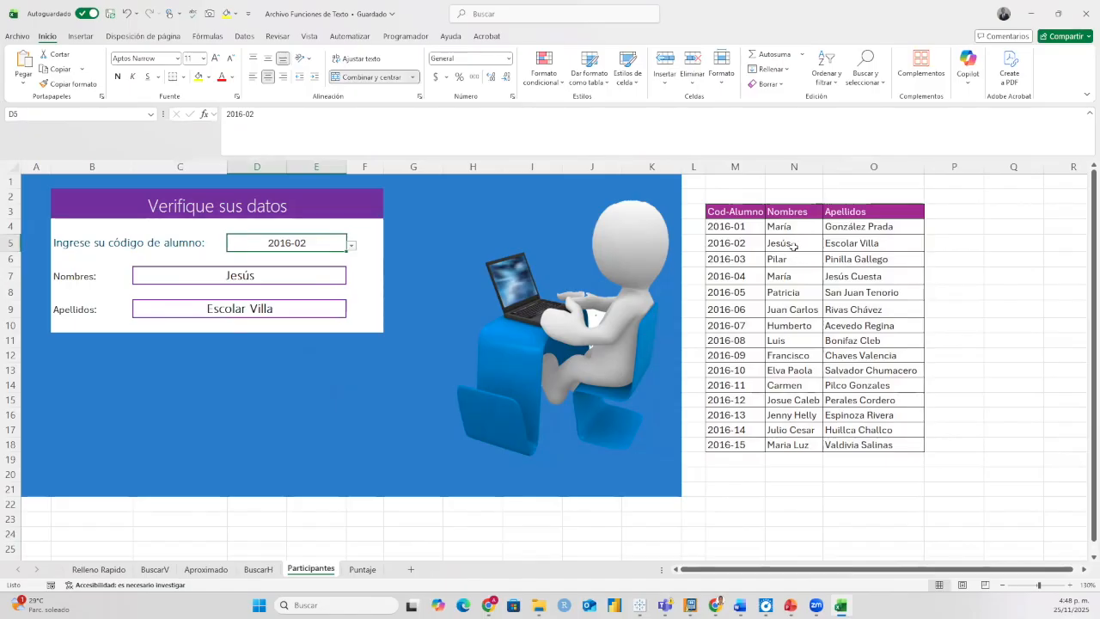
{"action": "left_click", "coordinate": [853, 245]}
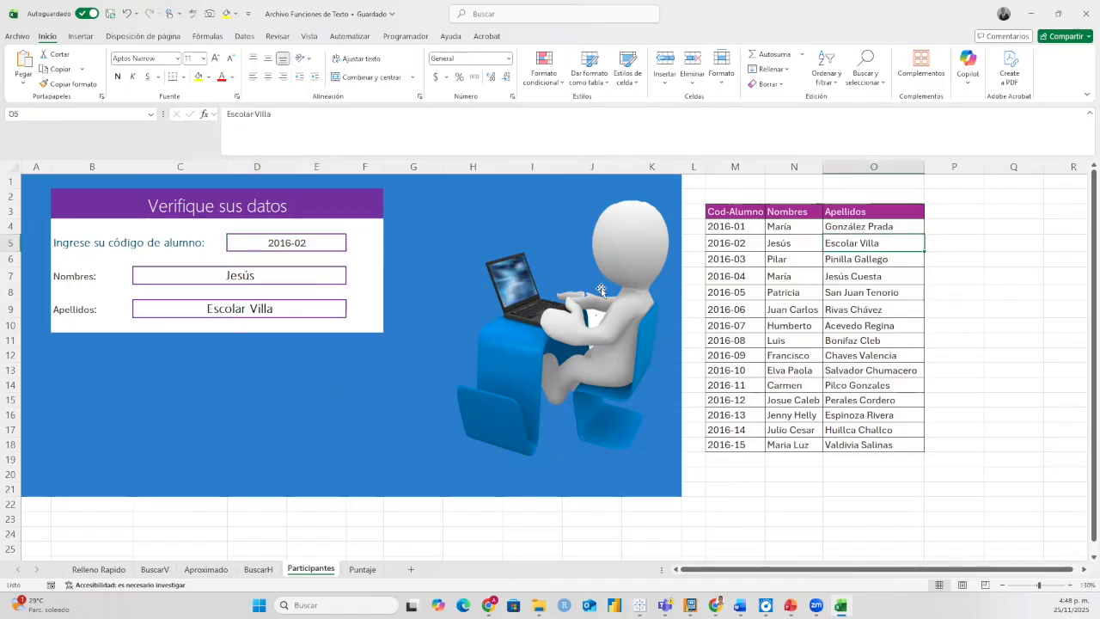
{"action": "left_click", "coordinate": [267, 305]}
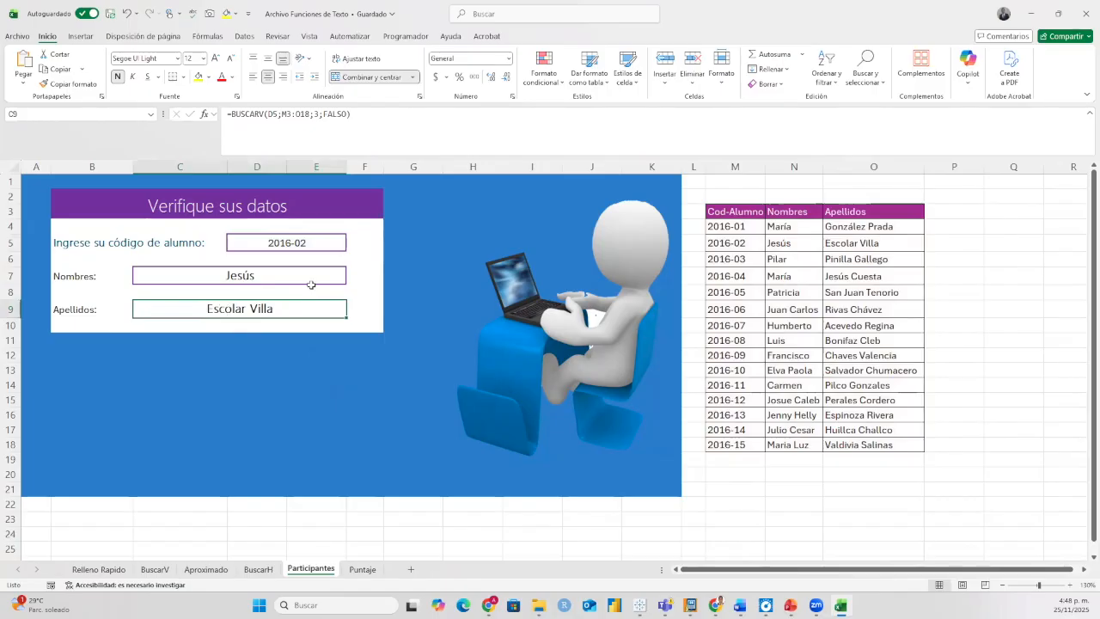
Test both name lookups by choosing several student codes in D5, ending with the fourth code in the list.
{"action": "left_click", "coordinate": [317, 244]}
{"action": "left_click", "coordinate": [352, 245]}
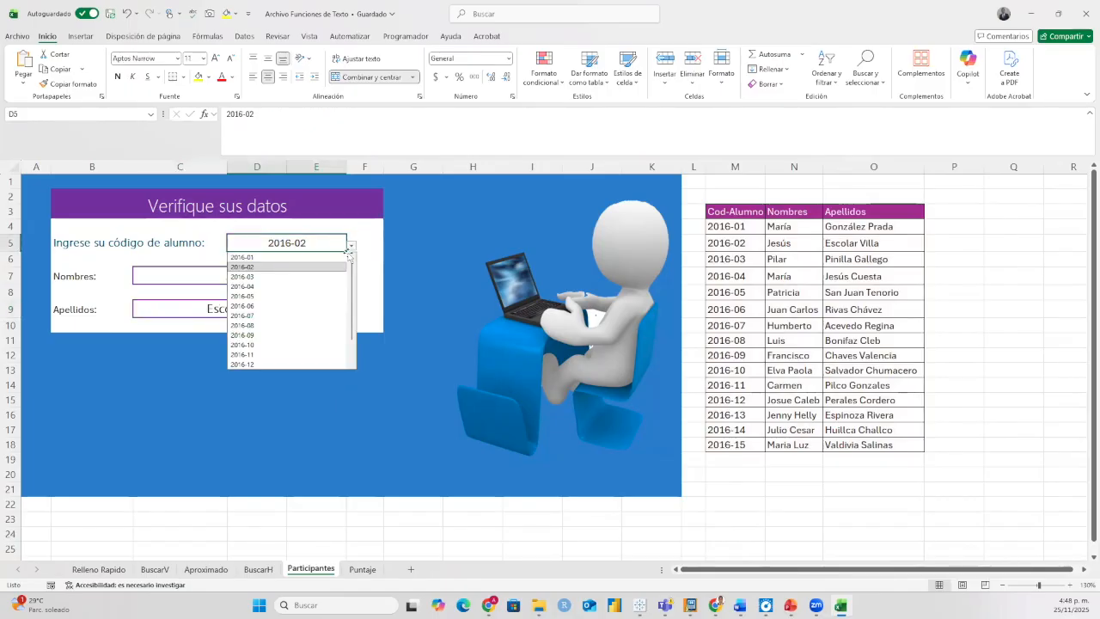
{"action": "left_click", "coordinate": [309, 286]}
{"action": "left_click", "coordinate": [352, 245]}
{"action": "left_click", "coordinate": [284, 345]}
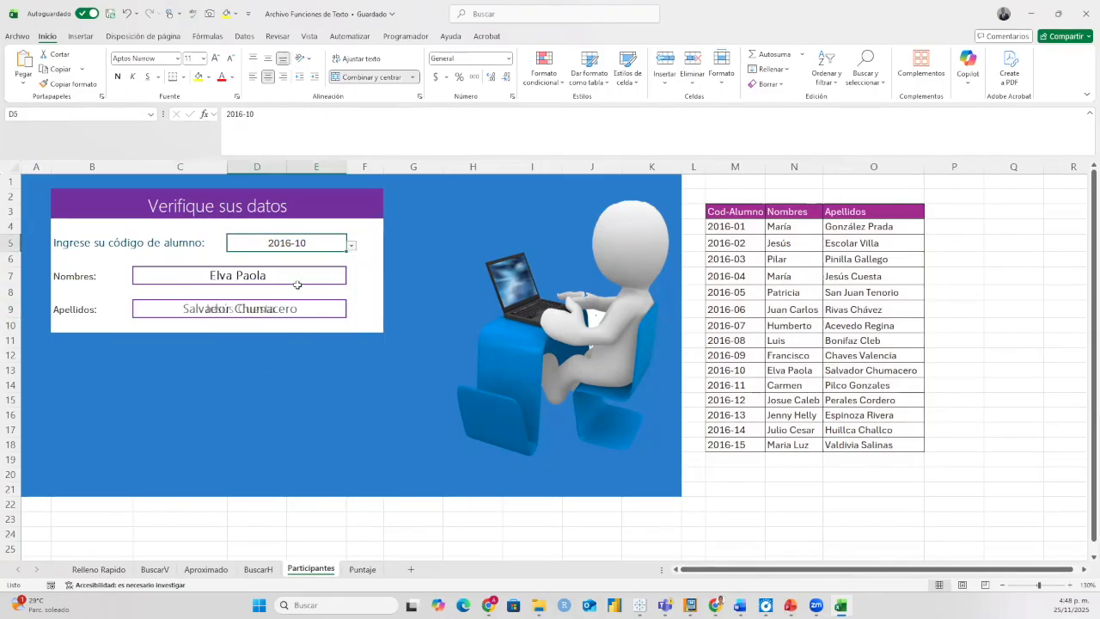
{"action": "left_click", "coordinate": [351, 246]}
{"action": "left_click", "coordinate": [288, 308]}
{"action": "left_click", "coordinate": [352, 246]}
{"action": "left_click", "coordinate": [296, 287]}
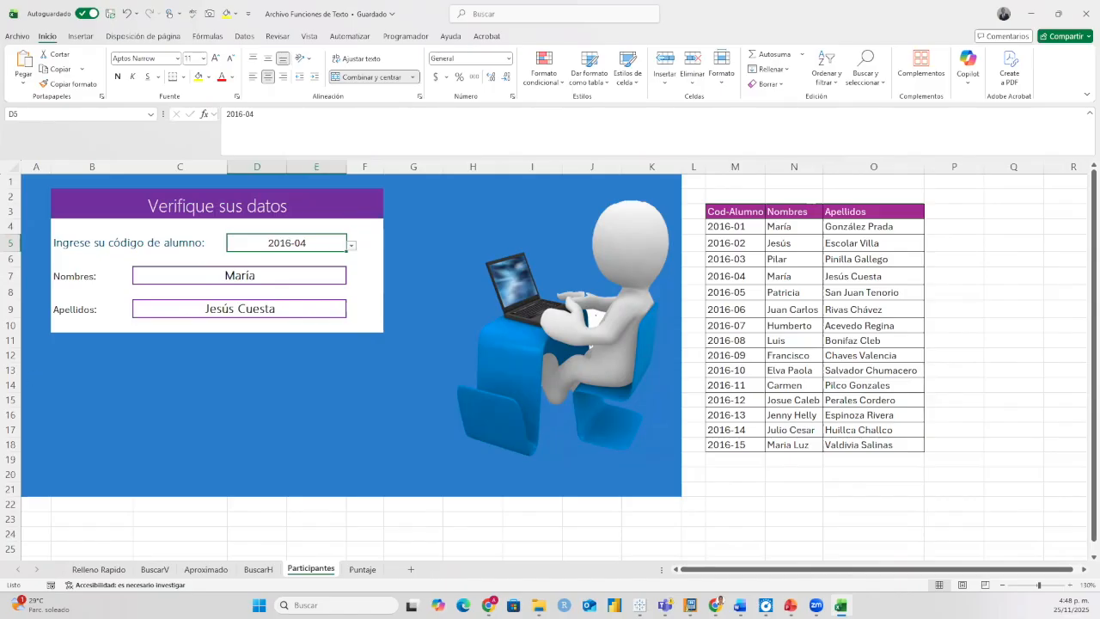
{"action": "scroll", "coordinate": [592, 427], "scroll_direction": "down", "scroll_amount": 3}
{"action": "scroll", "coordinate": [592, 429], "scroll_direction": "up", "scroll_amount": 3}
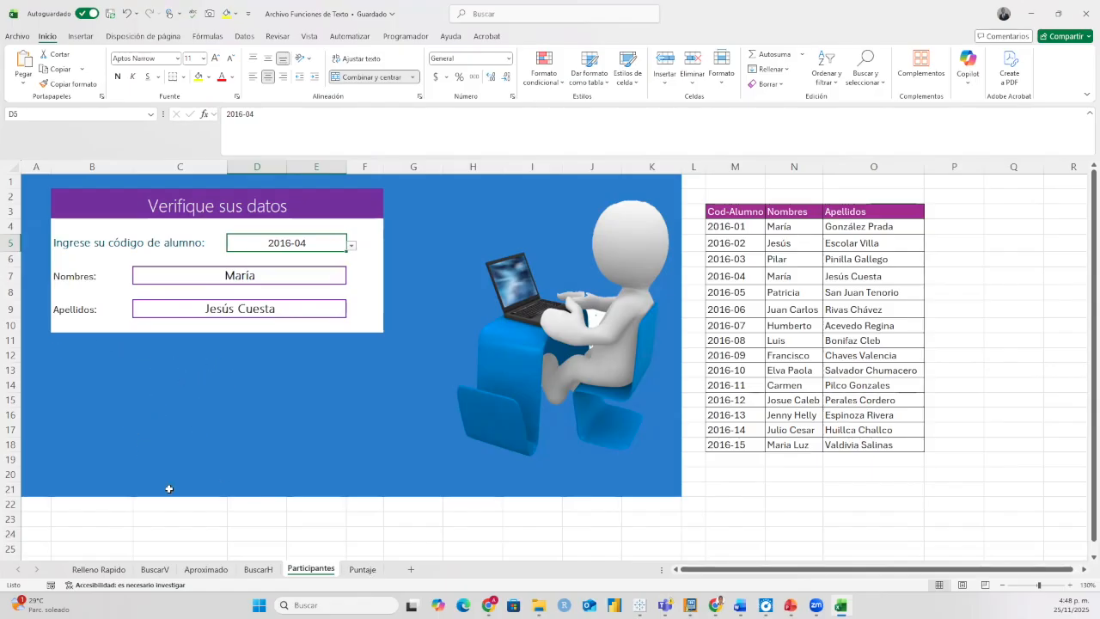
Open the Puntaje sheet and select the score range table A2:C17 to examine its grade ranges.
{"action": "left_click", "coordinate": [350, 571]}
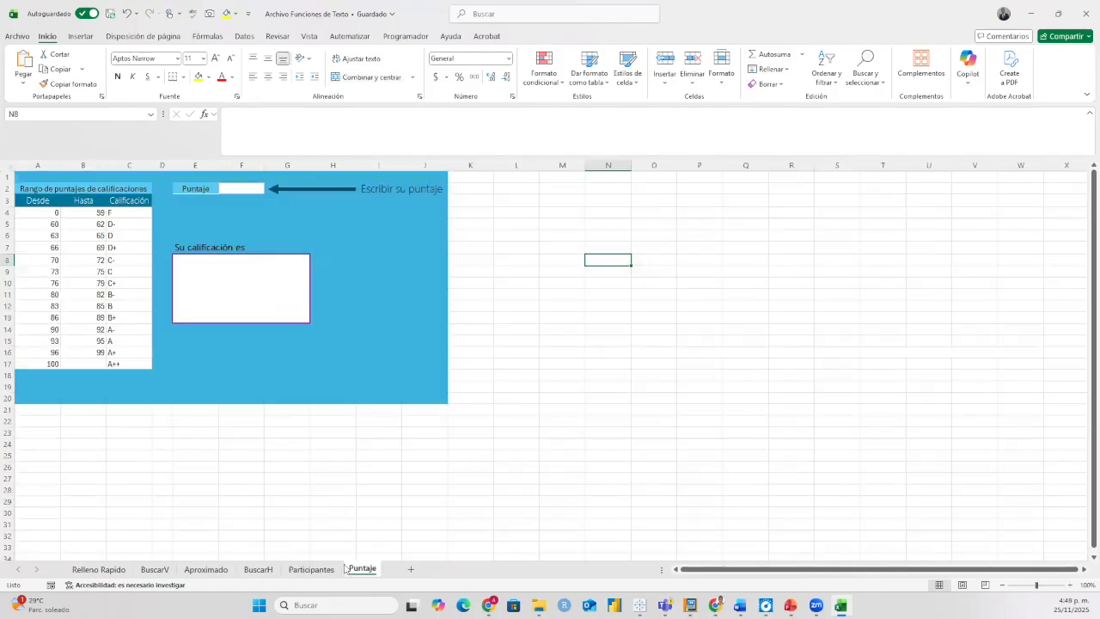
{"action": "left_click", "coordinate": [1070, 586]}
{"action": "left_click", "coordinate": [1070, 586]}
{"action": "left_click", "coordinate": [1071, 585]}
{"action": "left_click", "coordinate": [1070, 586]}
{"action": "left_click", "coordinate": [1070, 586]}
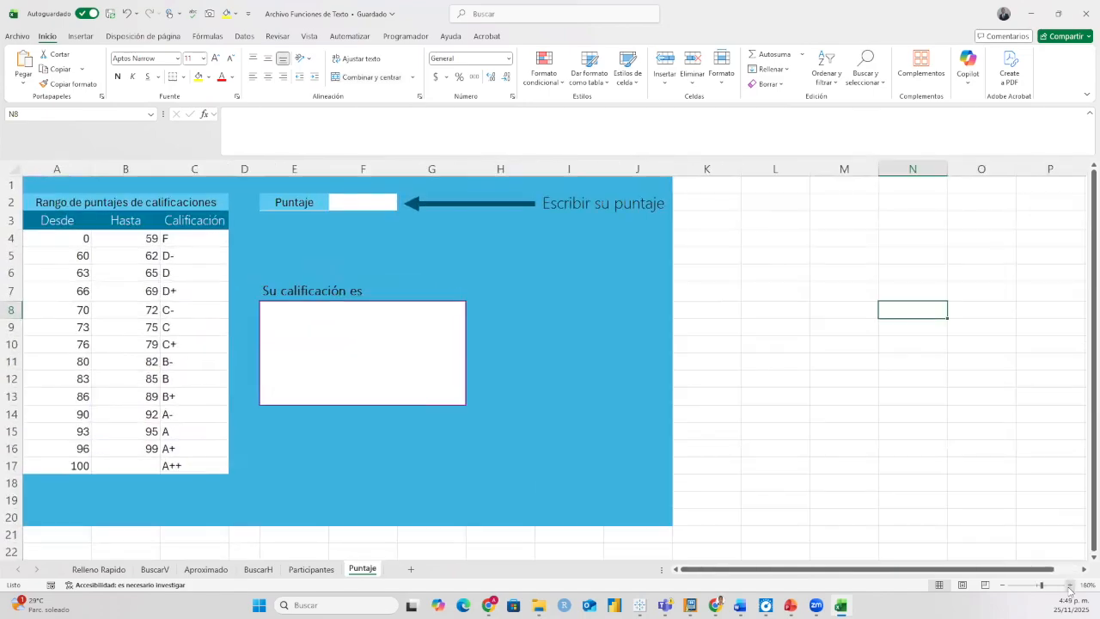
{"action": "left_click", "coordinate": [1070, 585]}
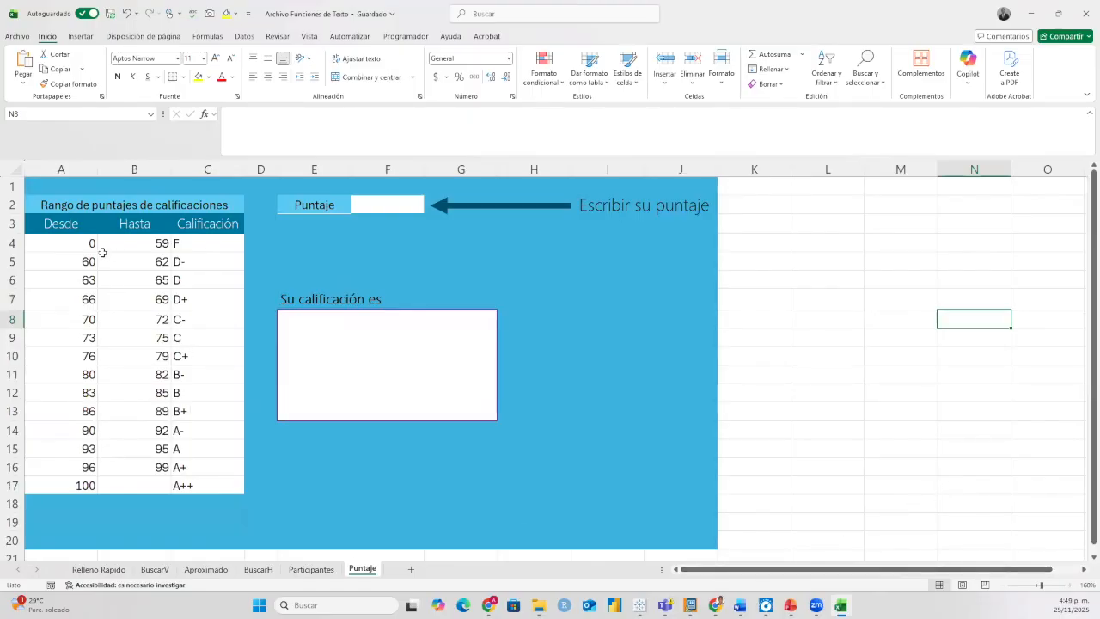
{"action": "left_click_drag", "start_coordinate": [83, 204], "coordinate": [150, 491]}
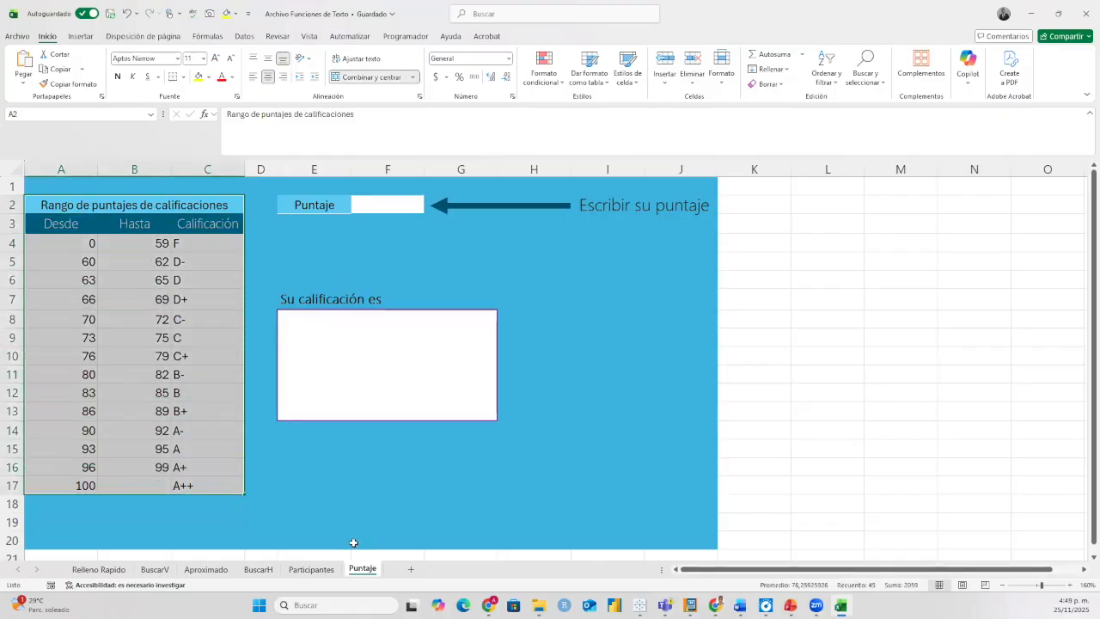
Review the Desde, Hasta and Calificación entries in the first two rows of the score range table.
{"action": "left_click", "coordinate": [76, 242]}
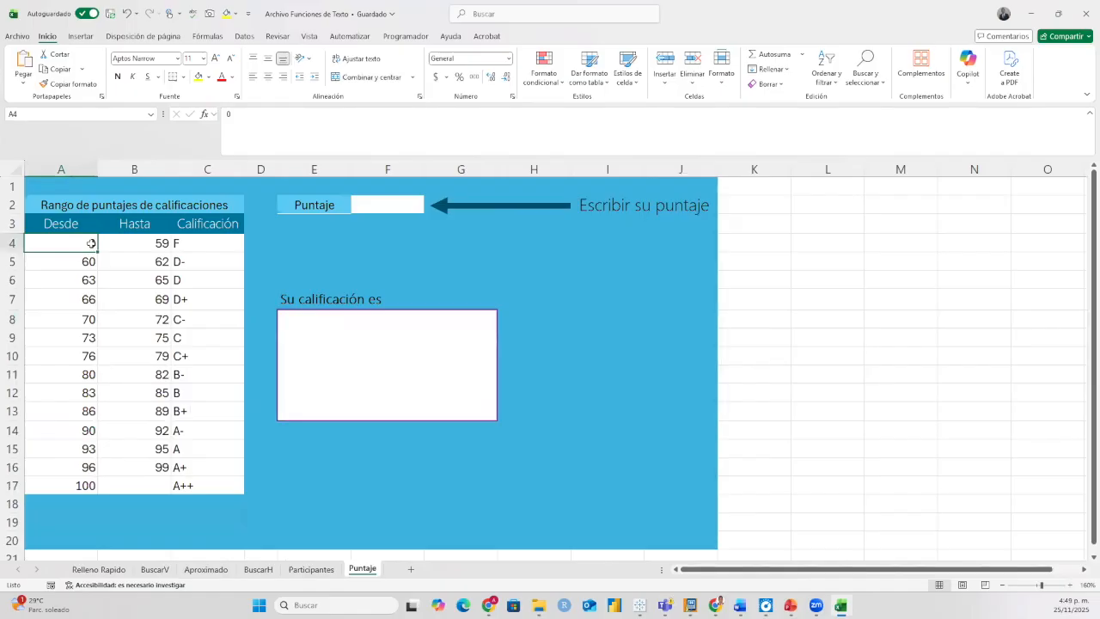
{"action": "left_click", "coordinate": [145, 244]}
{"action": "left_click", "coordinate": [197, 241]}
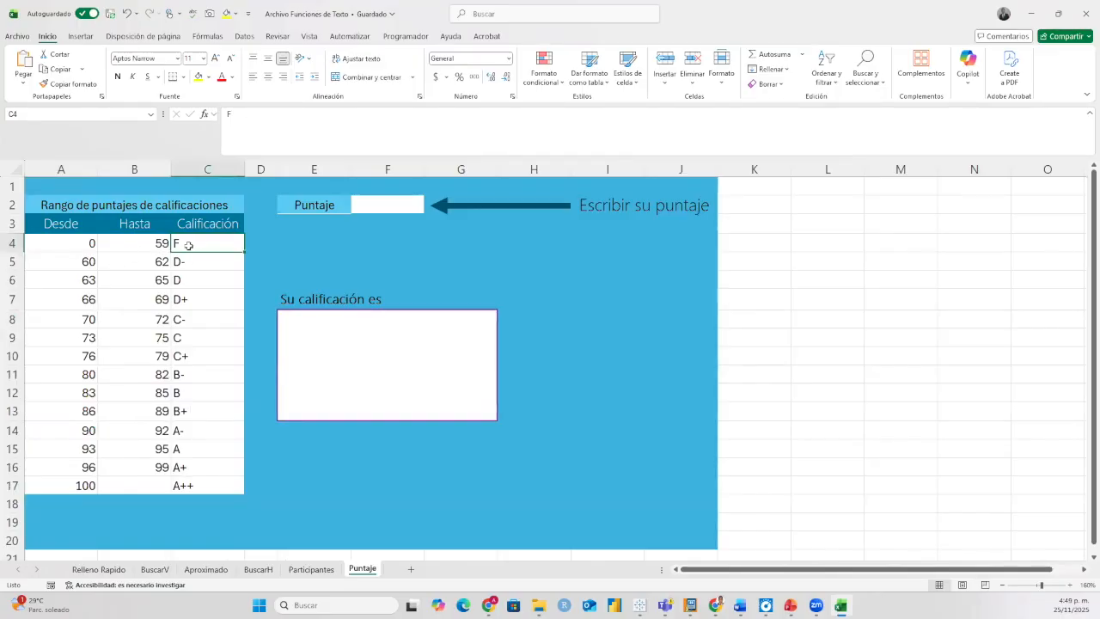
{"action": "left_click", "coordinate": [77, 263]}
{"action": "left_click", "coordinate": [131, 260]}
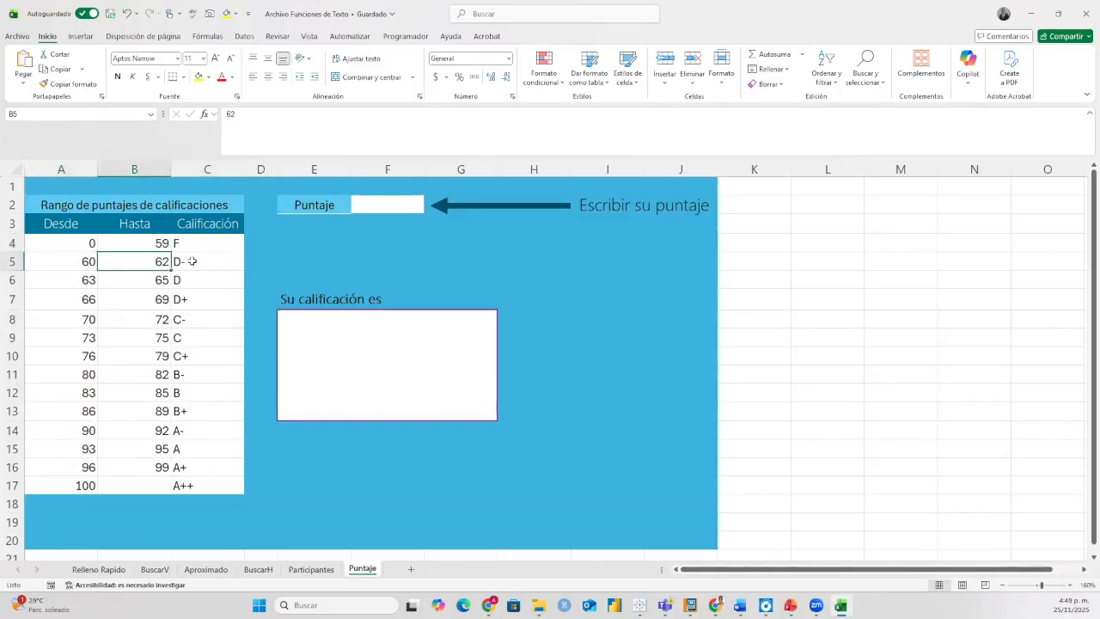
{"action": "left_click", "coordinate": [191, 261]}
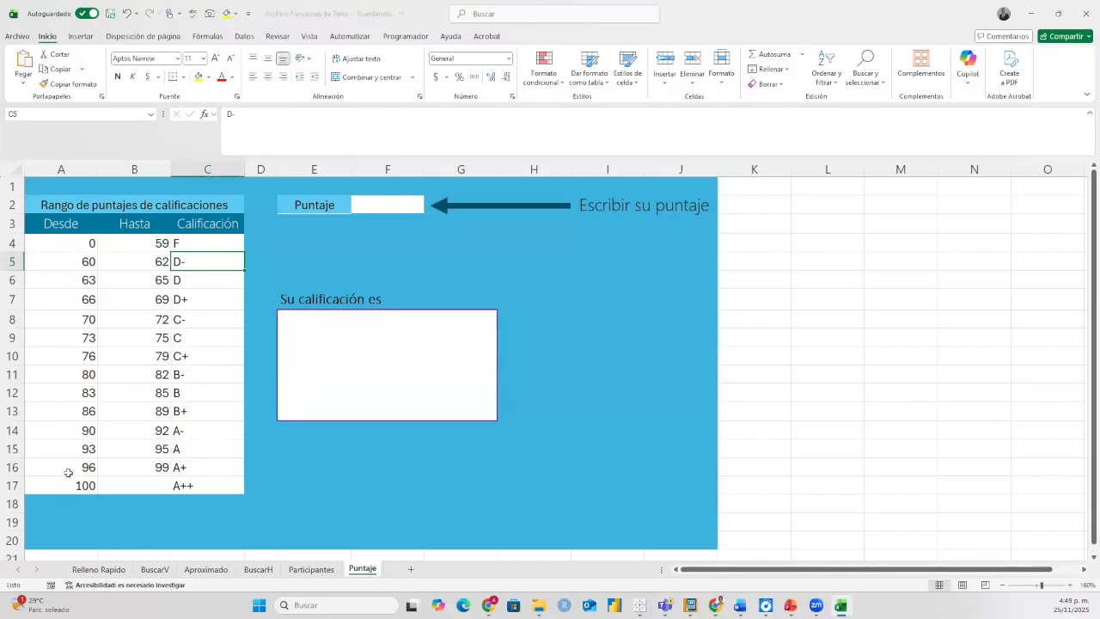
Try a score of 54 in the Puntaje cell F2 and clear it again.
{"action": "left_click", "coordinate": [385, 208]}
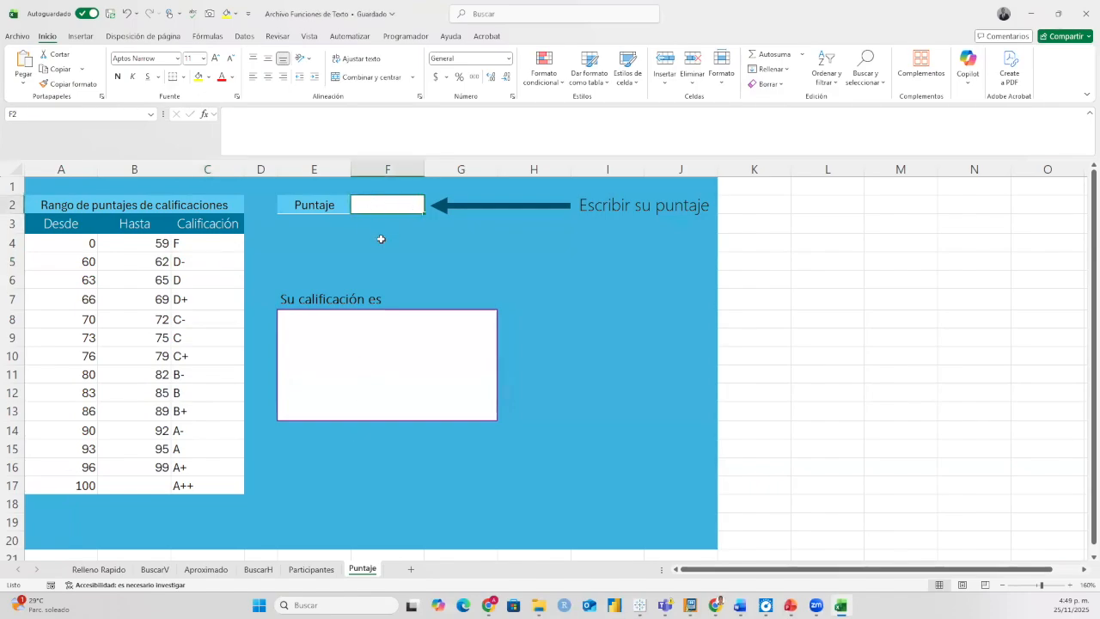
{"action": "type", "text": "54"}
{"action": "left_click", "coordinate": [382, 241]}
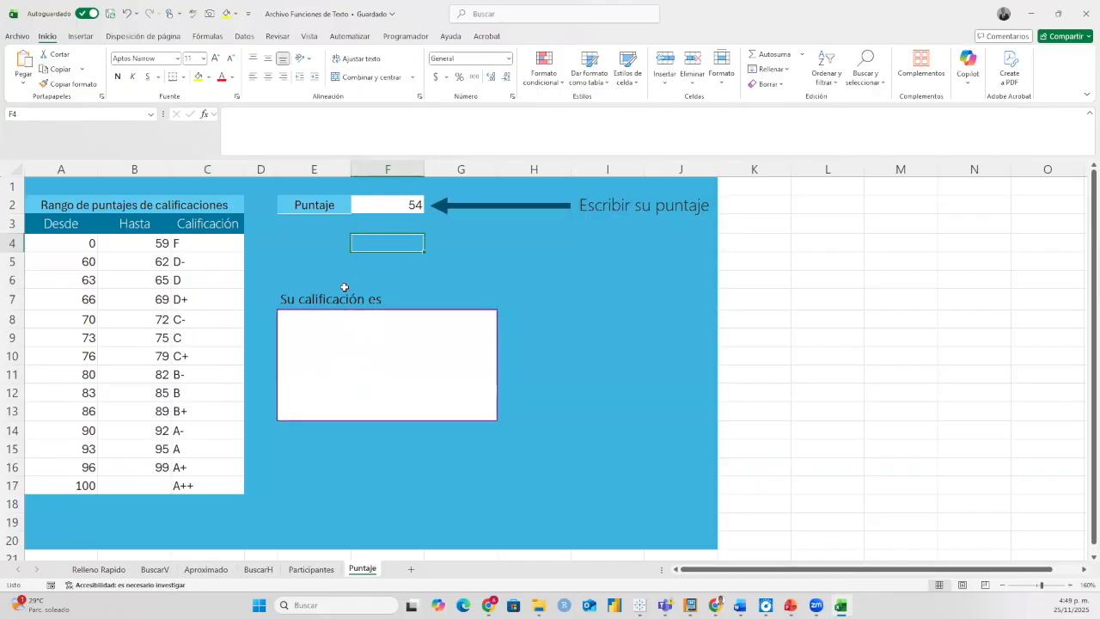
{"action": "left_click", "coordinate": [390, 204]}
{"action": "left_click", "coordinate": [345, 130]}
{"action": "key", "text": "BackSpace"}
{"action": "key", "text": "BackSpace"}
In the merged result cell under "Su calificación es", start a BUSCARV formula with F2 as lookup value and A3:C17 as table range.
{"action": "left_click", "coordinate": [383, 365]}
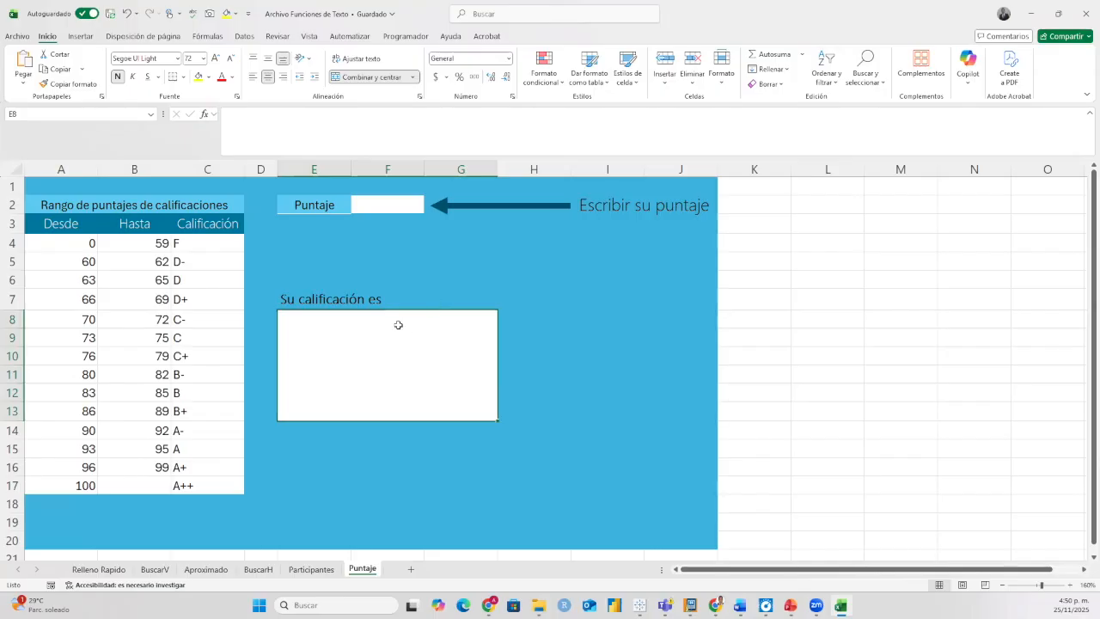
{"action": "type", "text": "="}
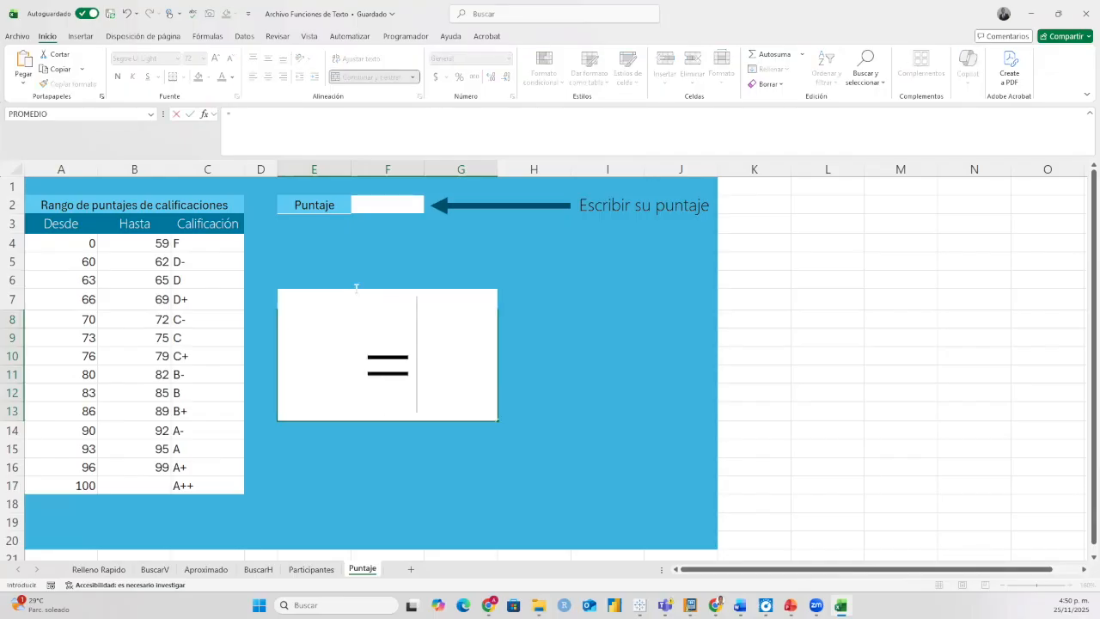
{"action": "type", "text": "buc"}
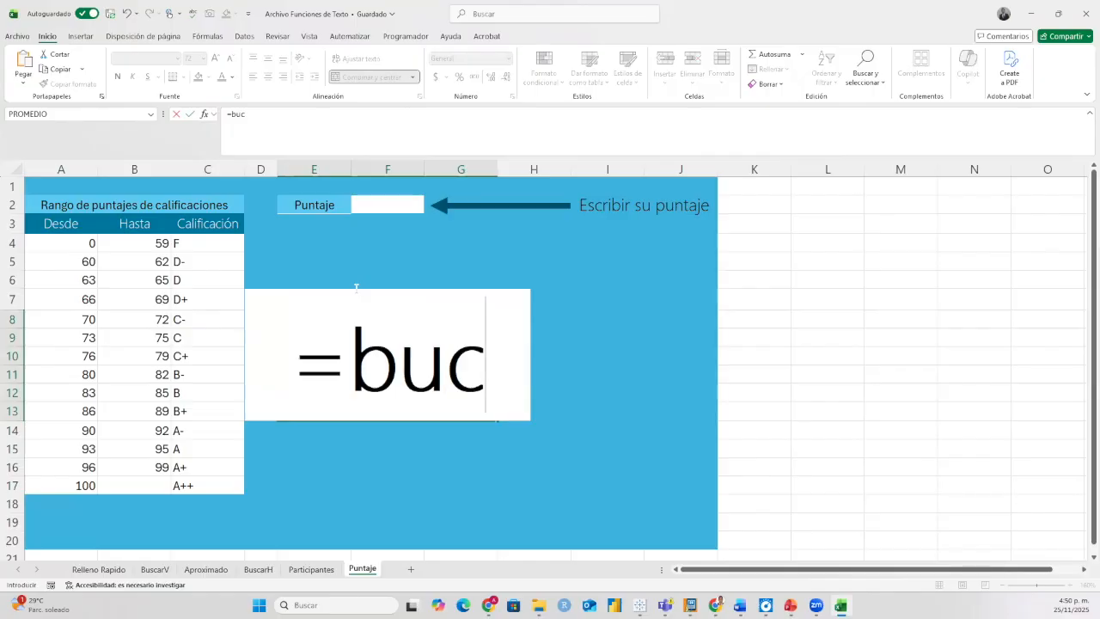
{"action": "key", "text": "BackSpace"}
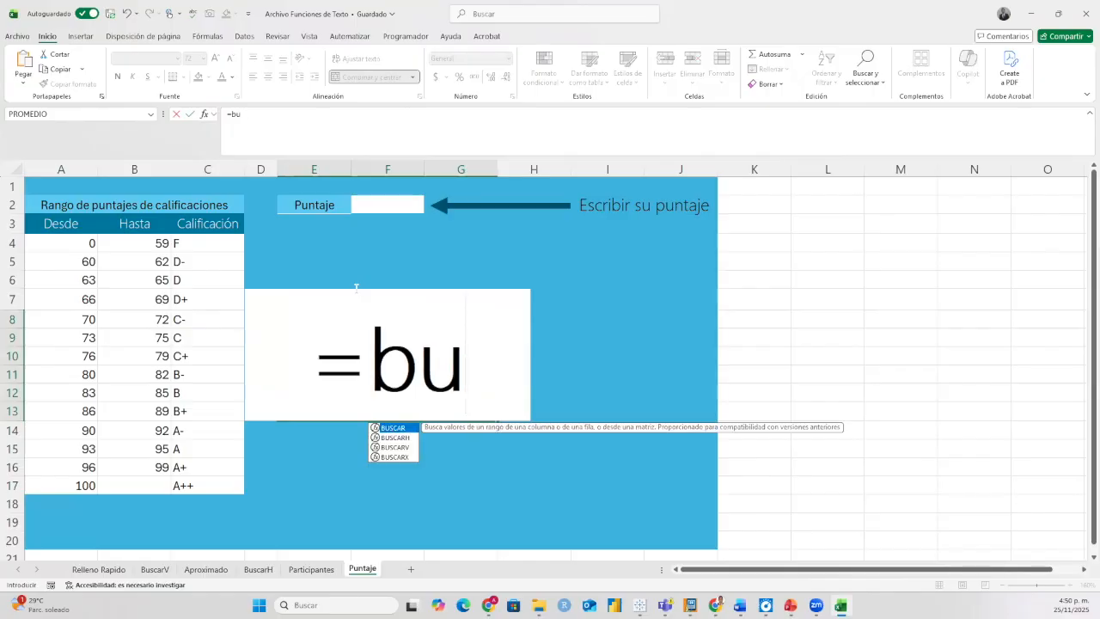
{"action": "left_click", "coordinate": [400, 446]}
{"action": "double_click", "coordinate": [401, 446]}
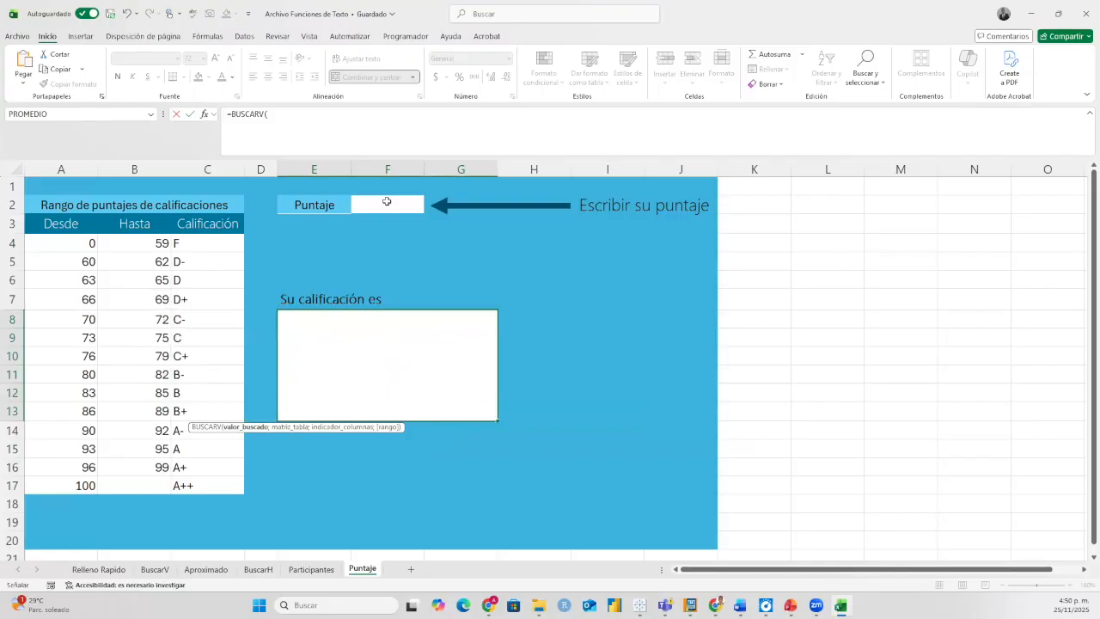
{"action": "left_click", "coordinate": [387, 203]}
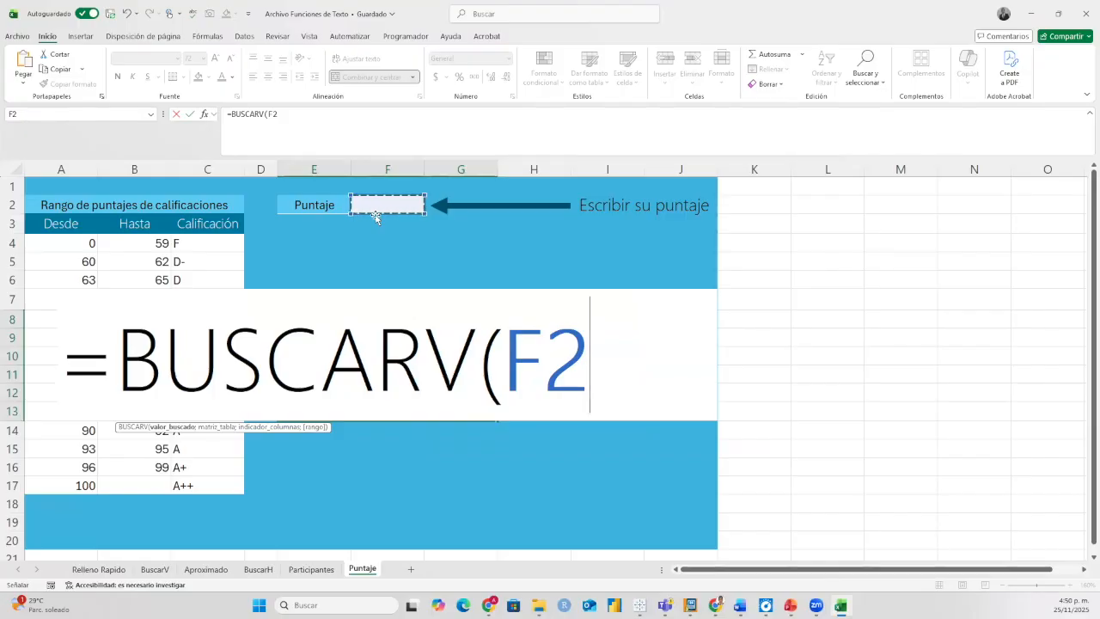
{"action": "type", "text": ";"}
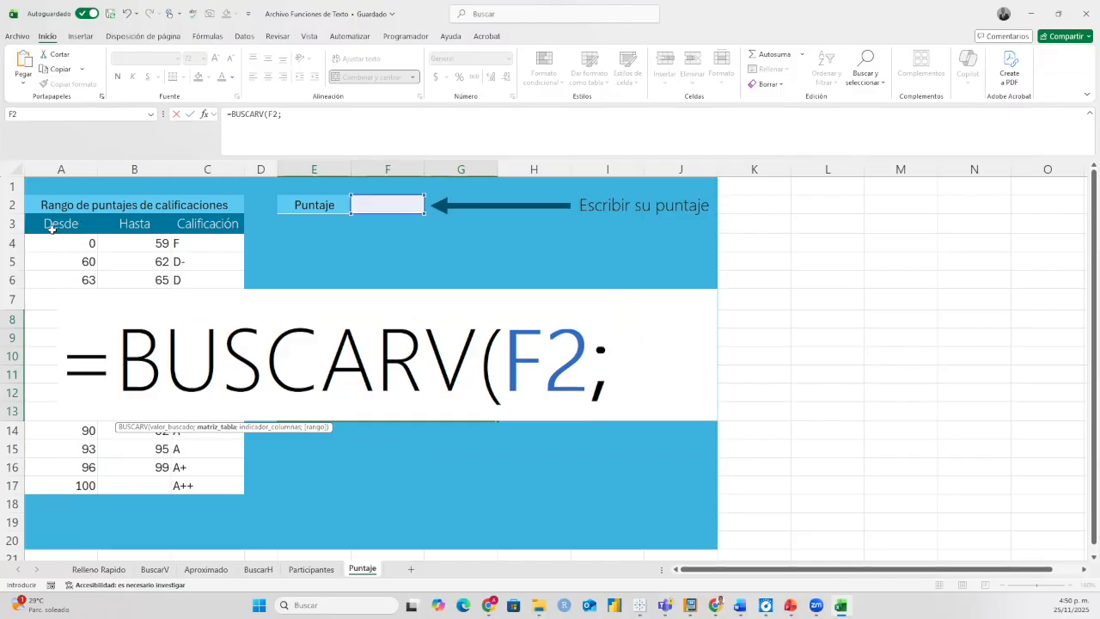
{"action": "left_click_drag", "start_coordinate": [53, 222], "coordinate": [216, 484]}
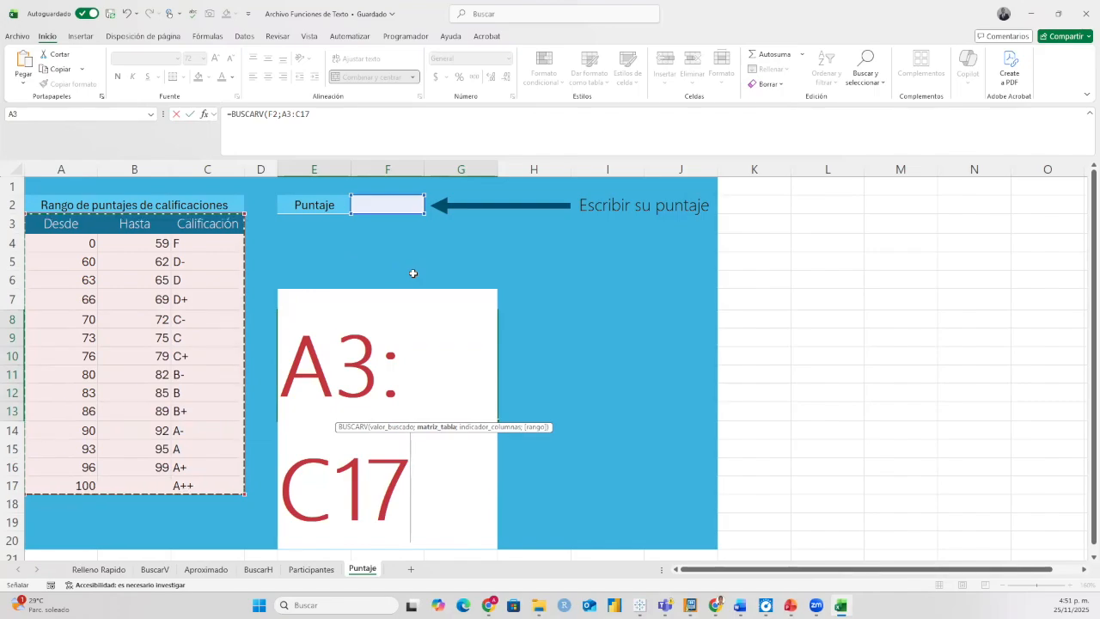
{"action": "type", "text": ";"}
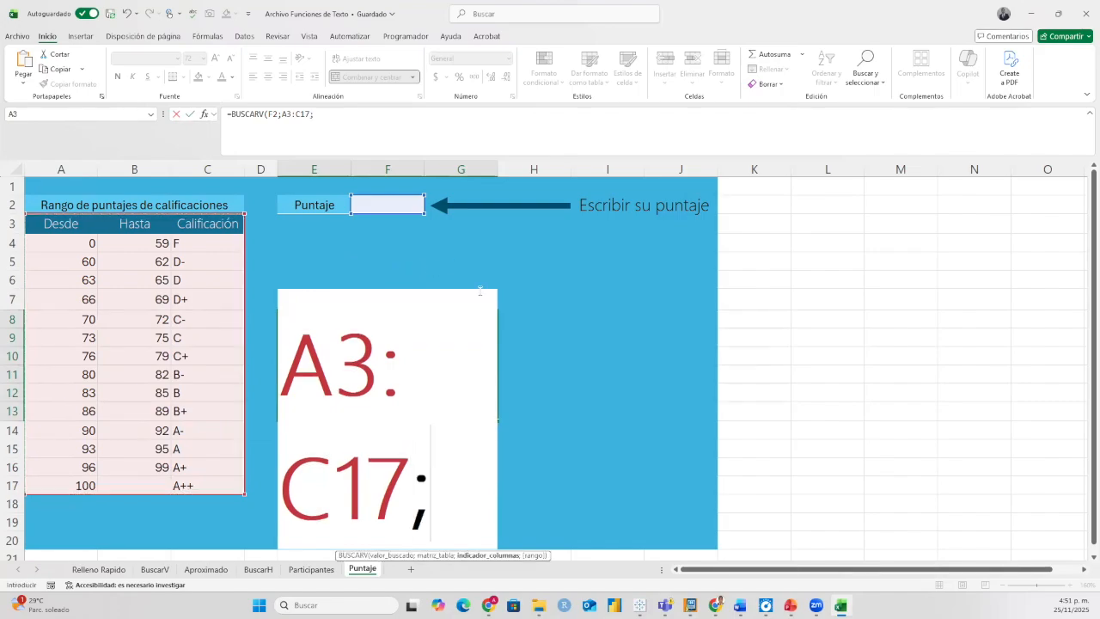
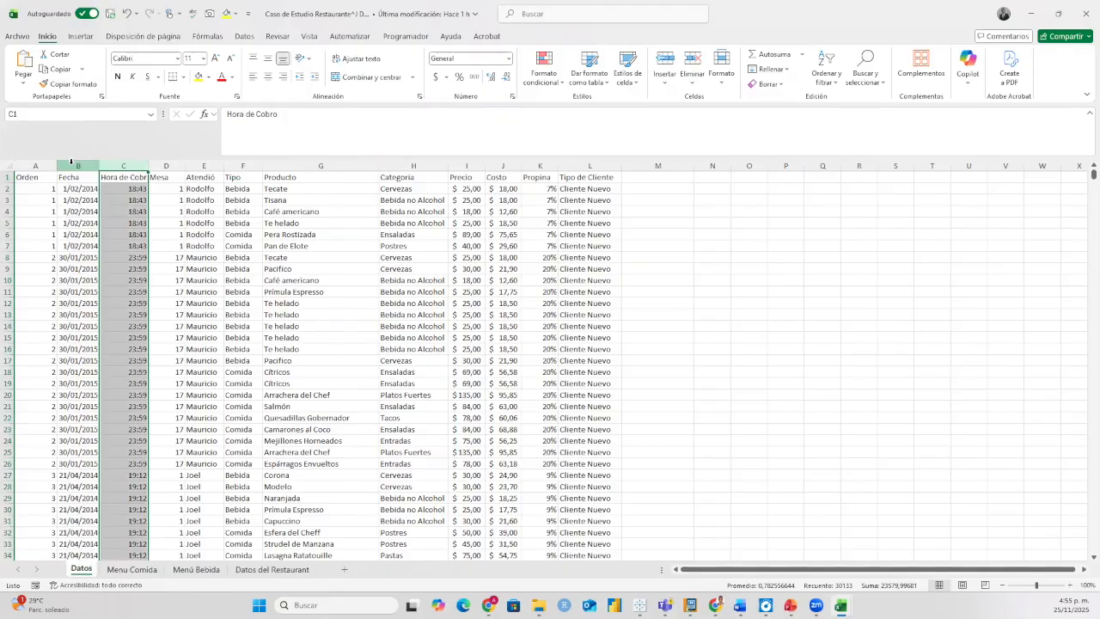
Examine the restaurant data on the Datos sheet column by column, from Fecha through Tipo de Cliente.
{"action": "left_click", "coordinate": [73, 165]}
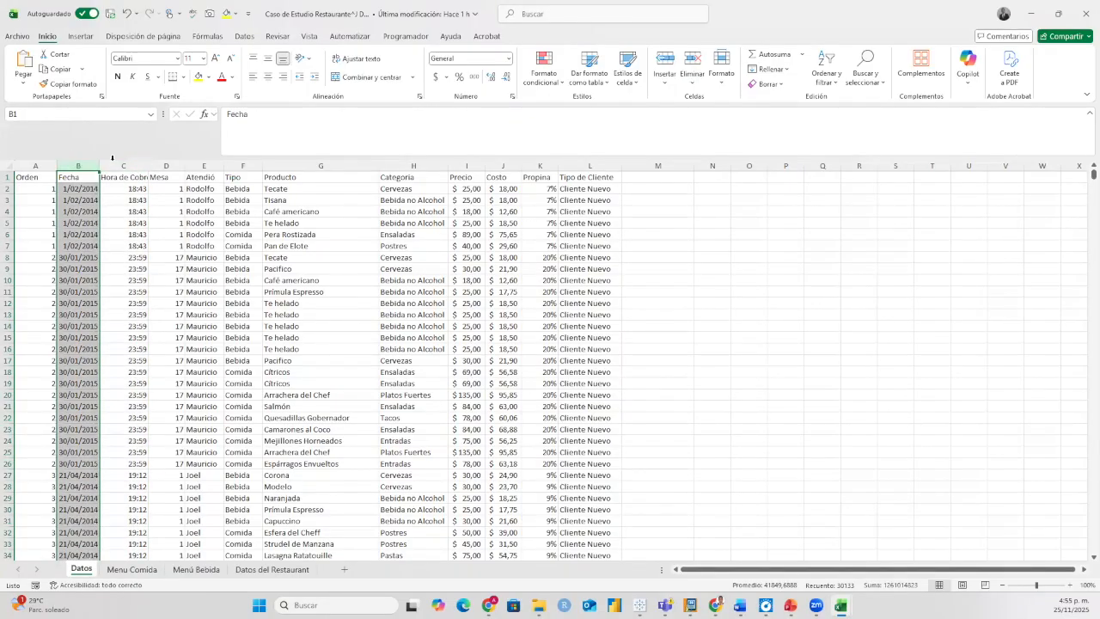
{"action": "left_click", "coordinate": [110, 164]}
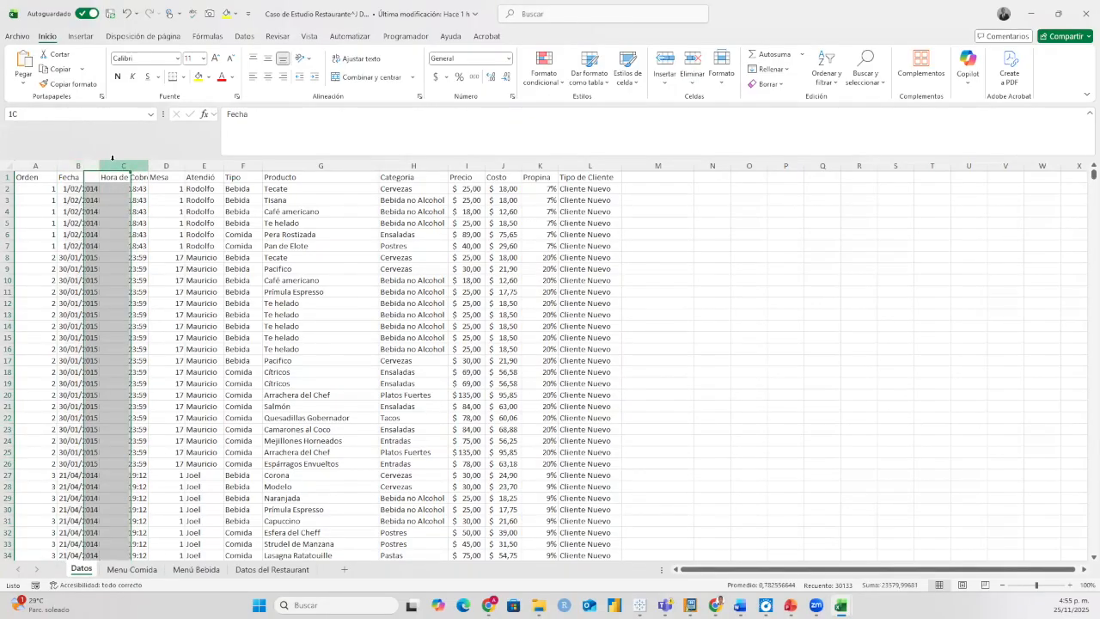
{"action": "left_click", "coordinate": [164, 166]}
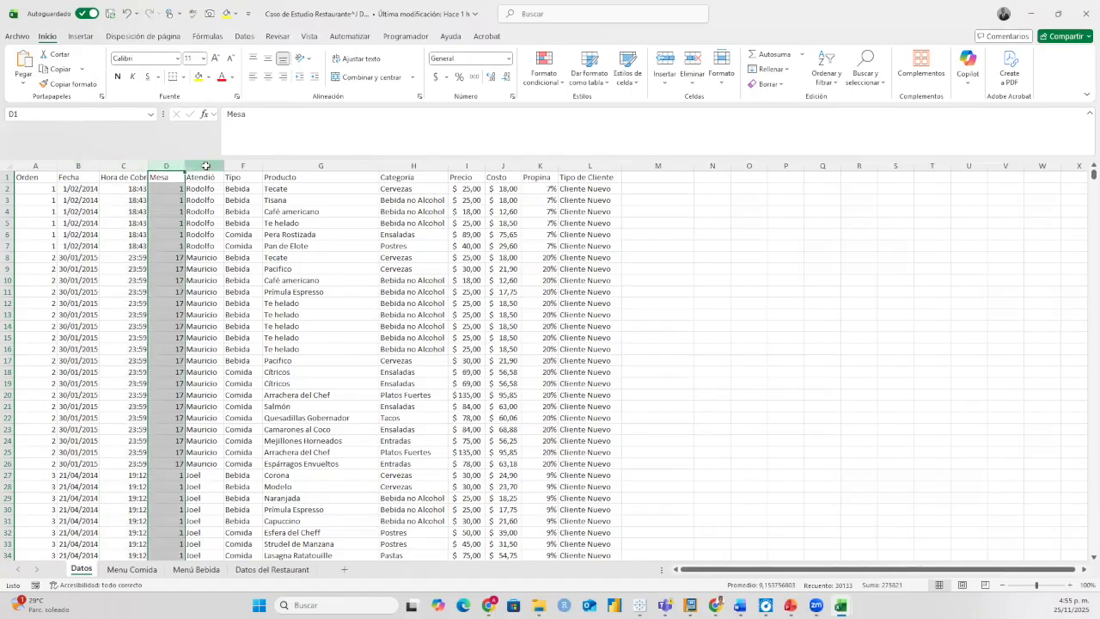
{"action": "left_click", "coordinate": [205, 164]}
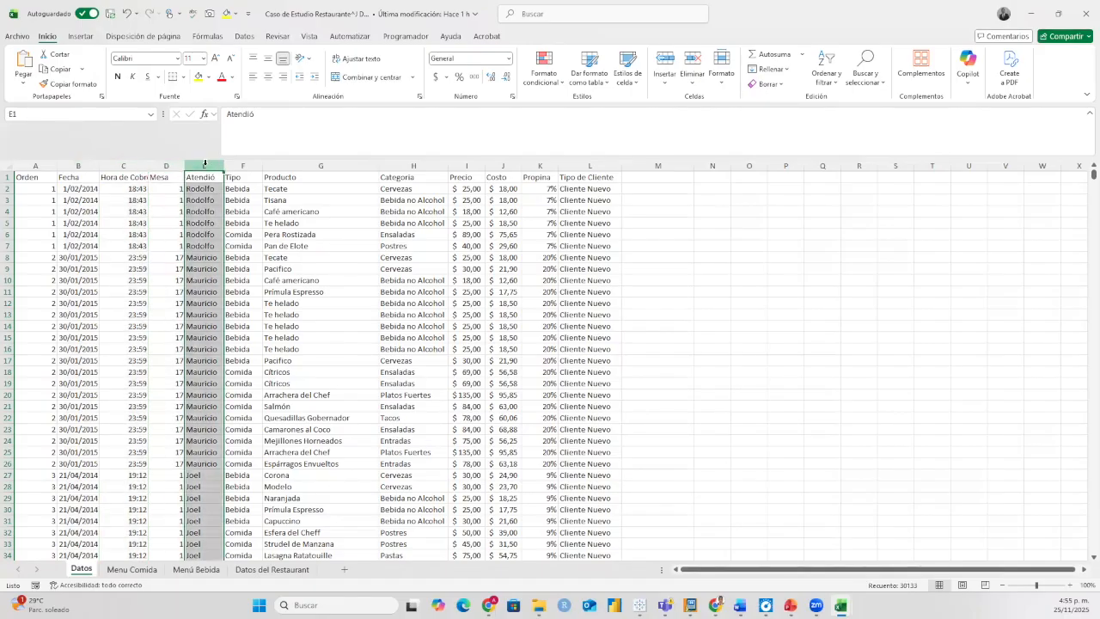
{"action": "left_click", "coordinate": [237, 168]}
{"action": "left_click", "coordinate": [282, 167]}
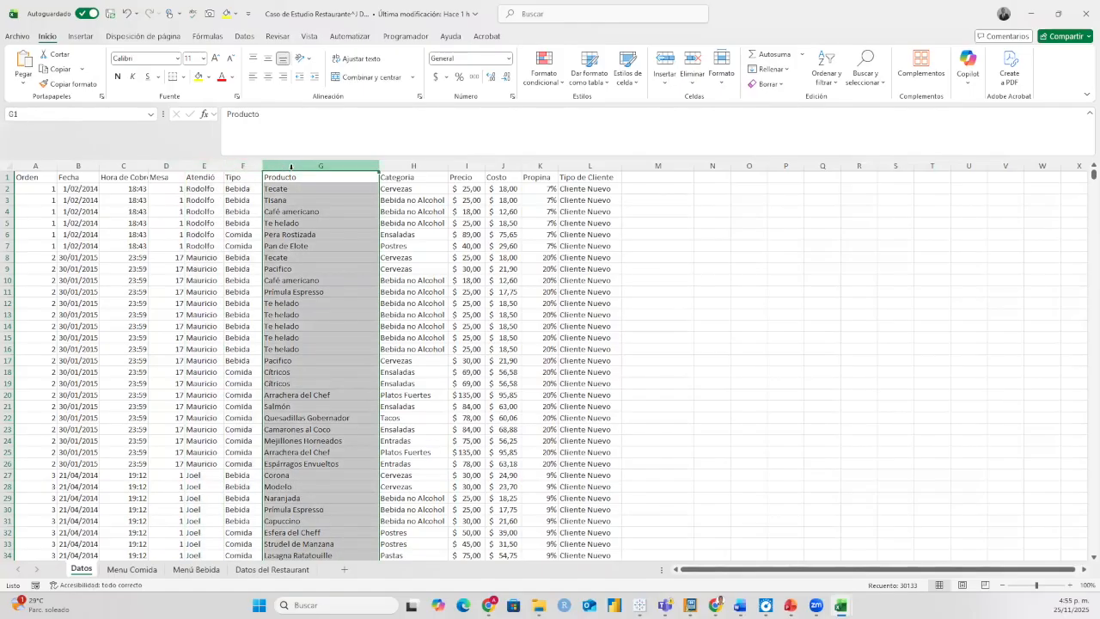
{"action": "left_click", "coordinate": [404, 166]}
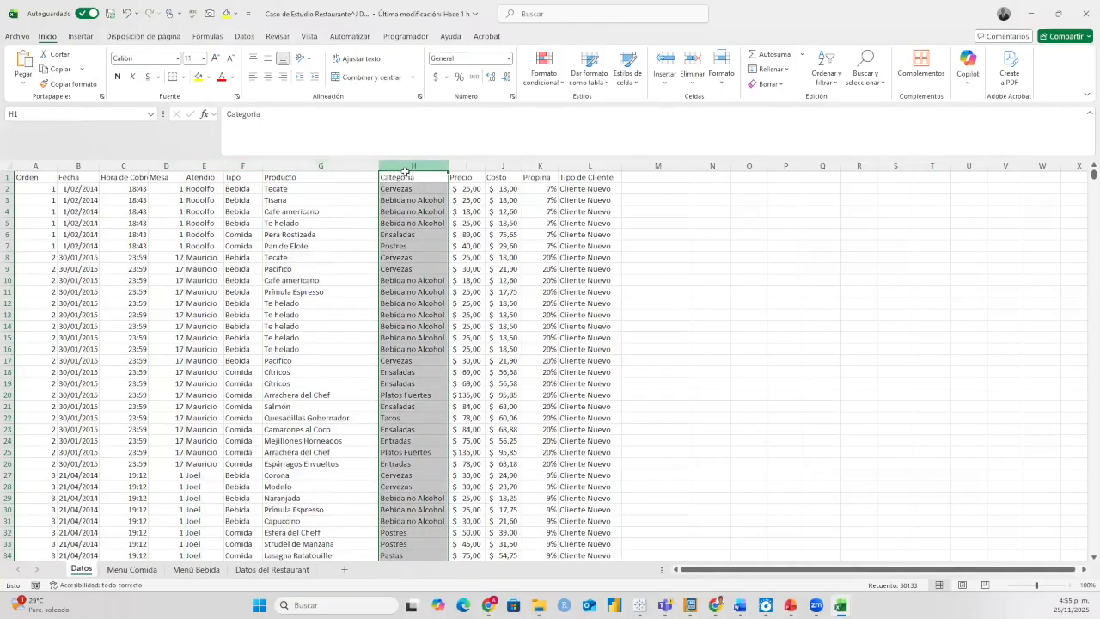
{"action": "left_click", "coordinate": [474, 165]}
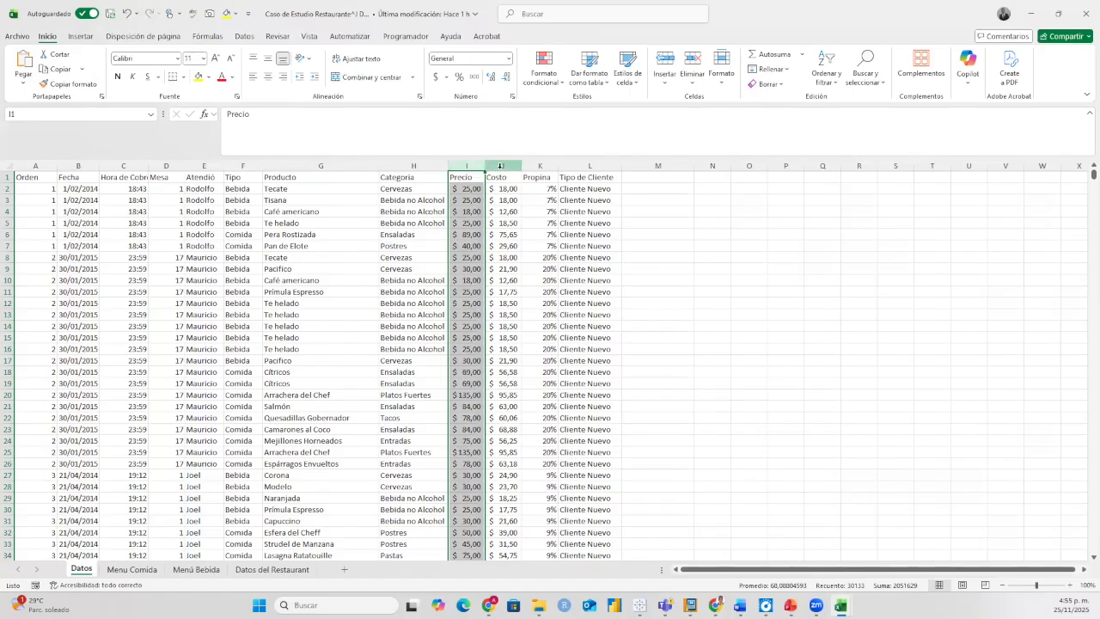
{"action": "left_click", "coordinate": [500, 166]}
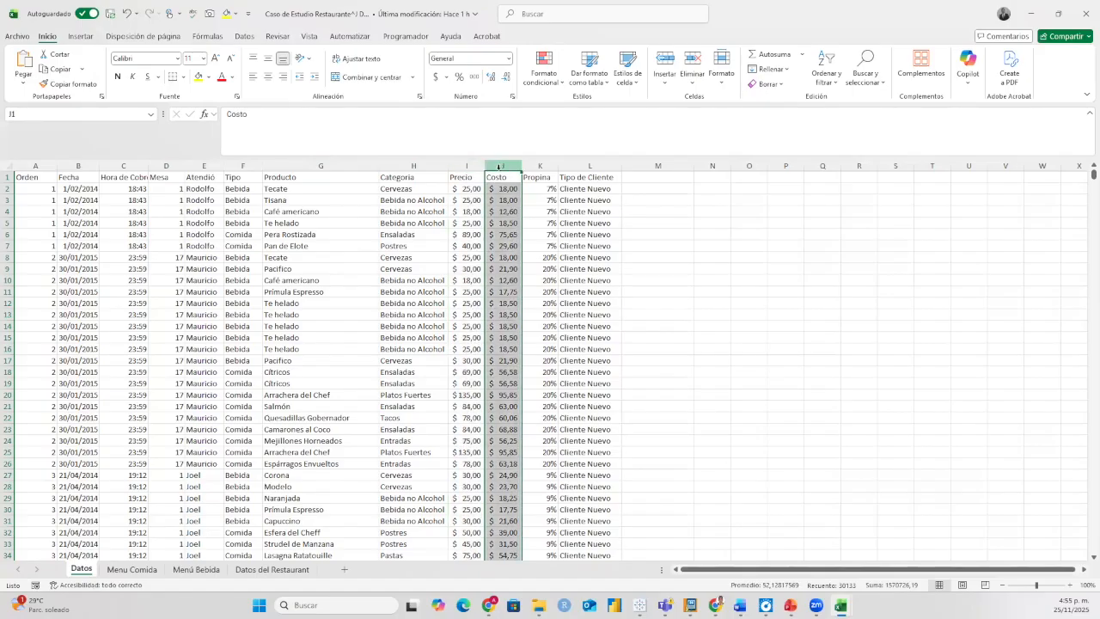
{"action": "left_click", "coordinate": [537, 166]}
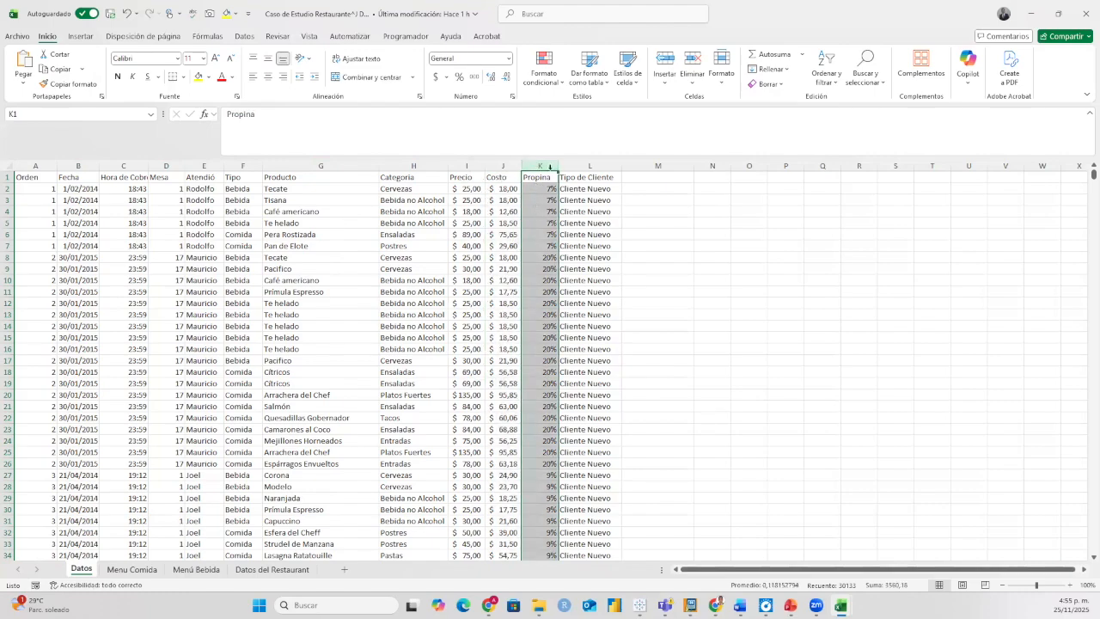
{"action": "left_click", "coordinate": [571, 166]}
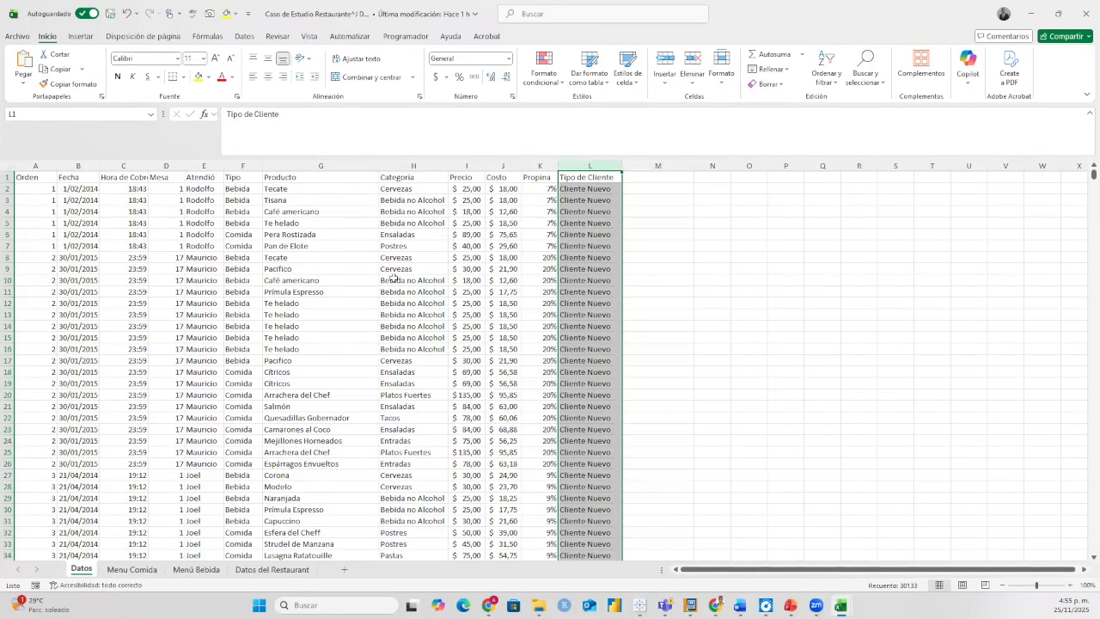
Check the last record of the Fecha column and return to the first rows of the data.
{"action": "left_click", "coordinate": [79, 179]}
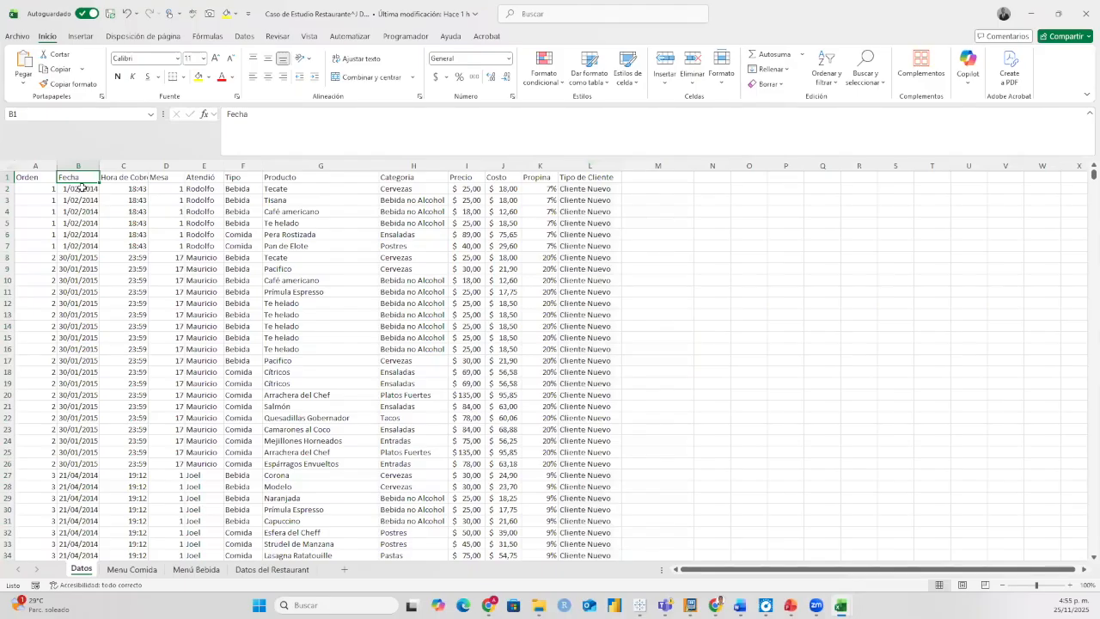
{"action": "key", "text": "ctrl+Down"}
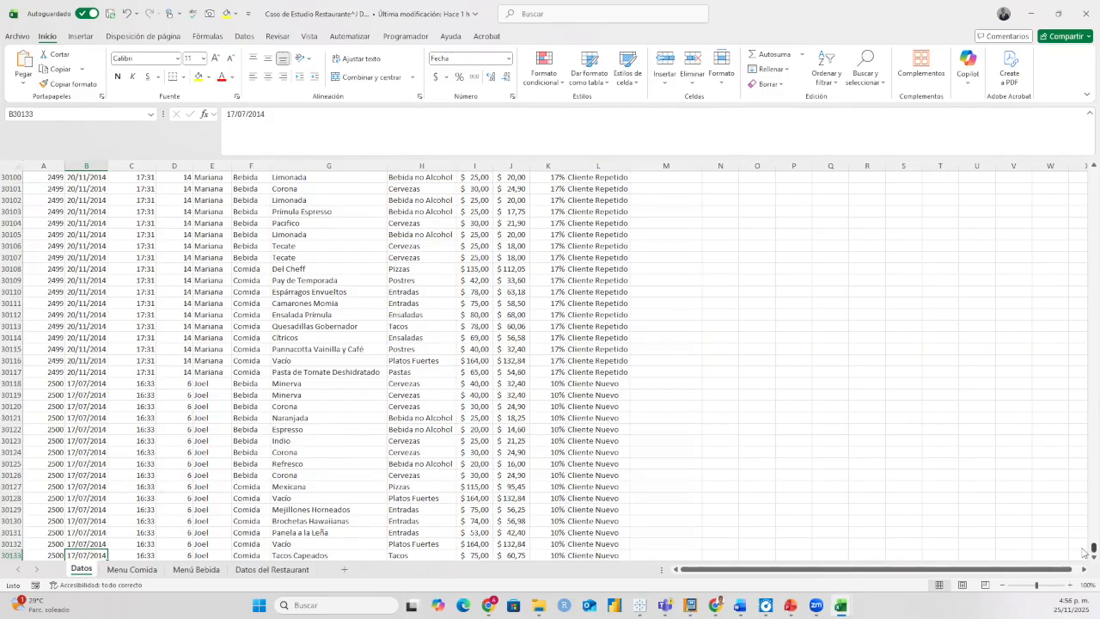
{"action": "left_click_drag", "start_coordinate": [1085, 546], "coordinate": [1085, 168]}
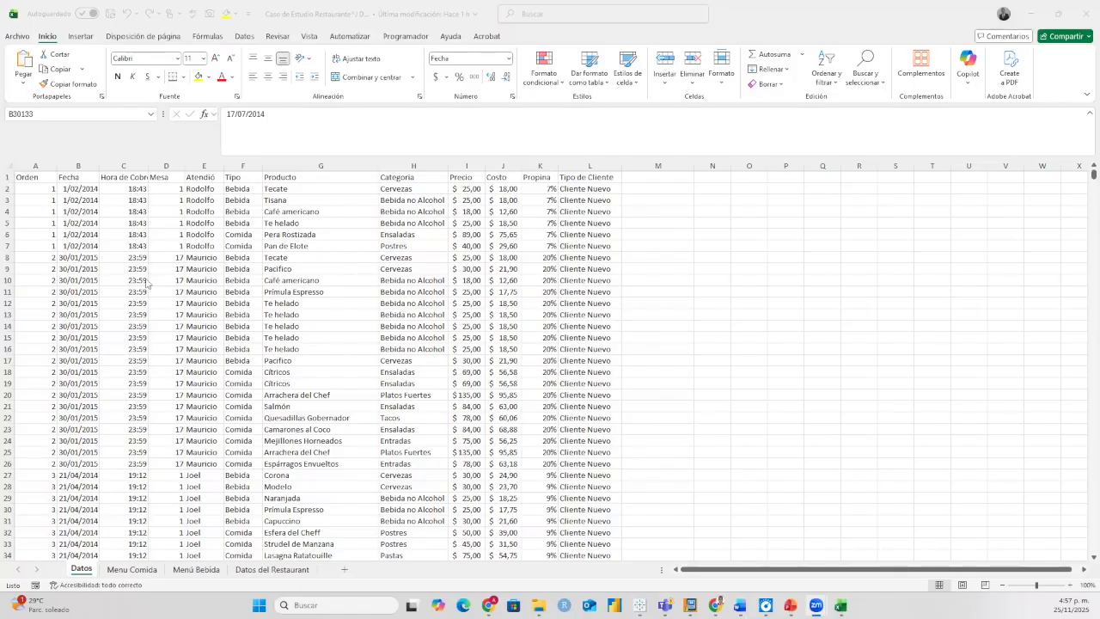
Create a pivot table on a new worksheet from the entire restaurant data range A1:L30133 of the Datos sheet.
{"action": "left_click", "coordinate": [45, 180]}
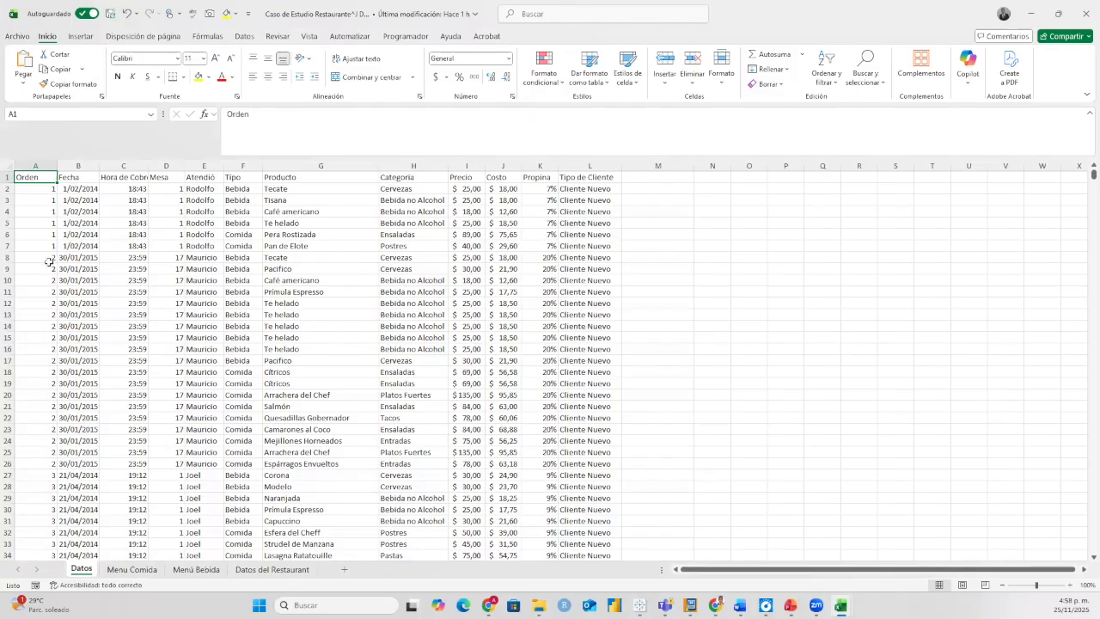
{"action": "key", "text": "ctrl+shift+End"}
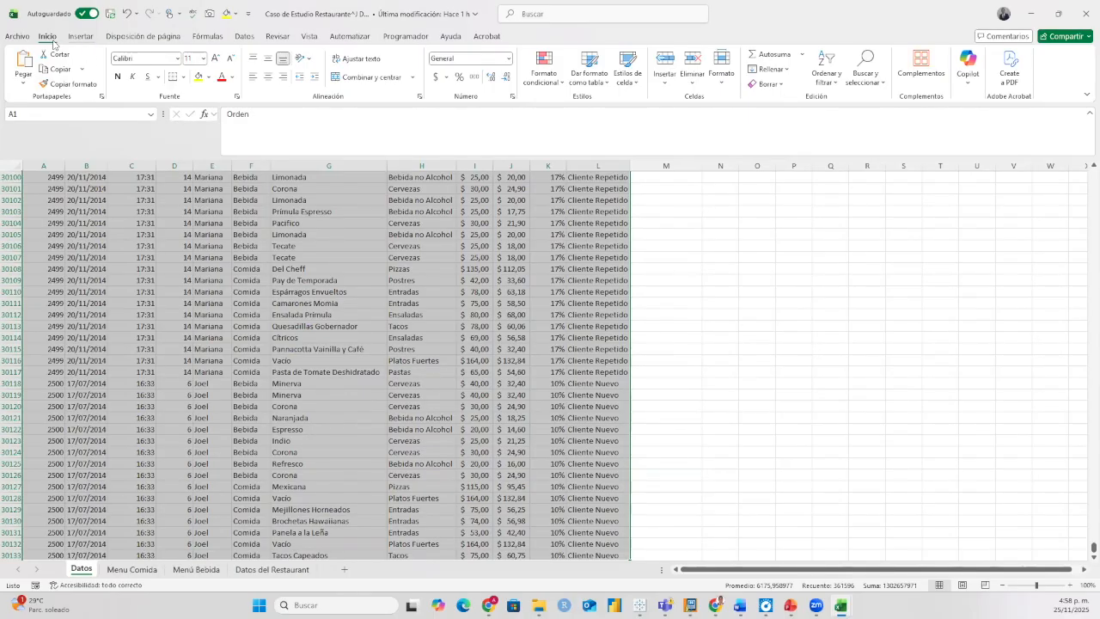
{"action": "left_click", "coordinate": [82, 37]}
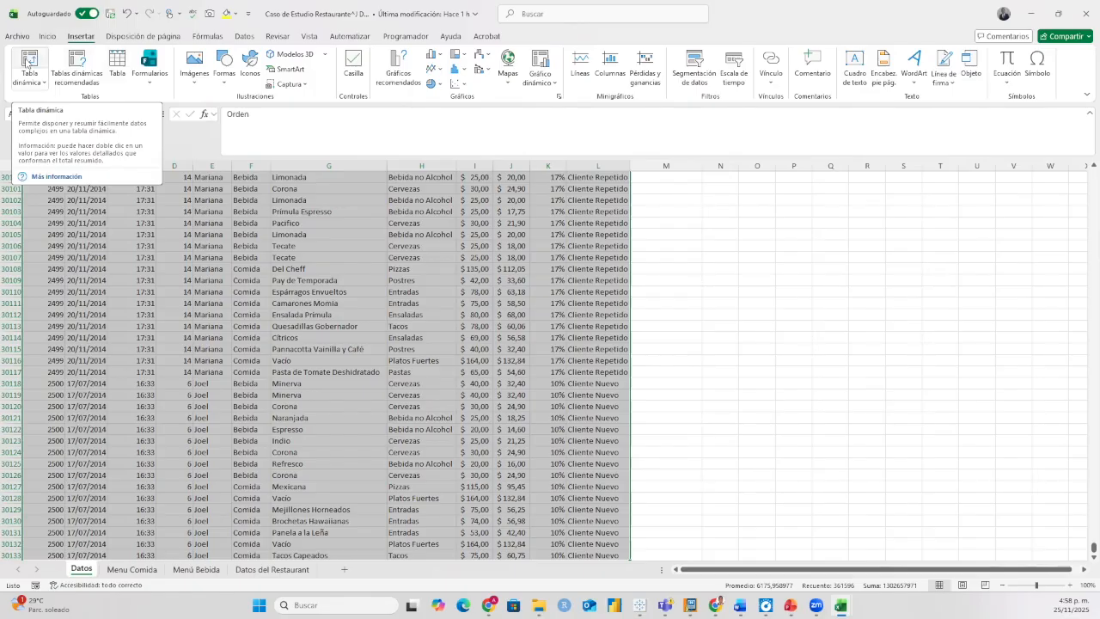
{"action": "left_click", "coordinate": [29, 60]}
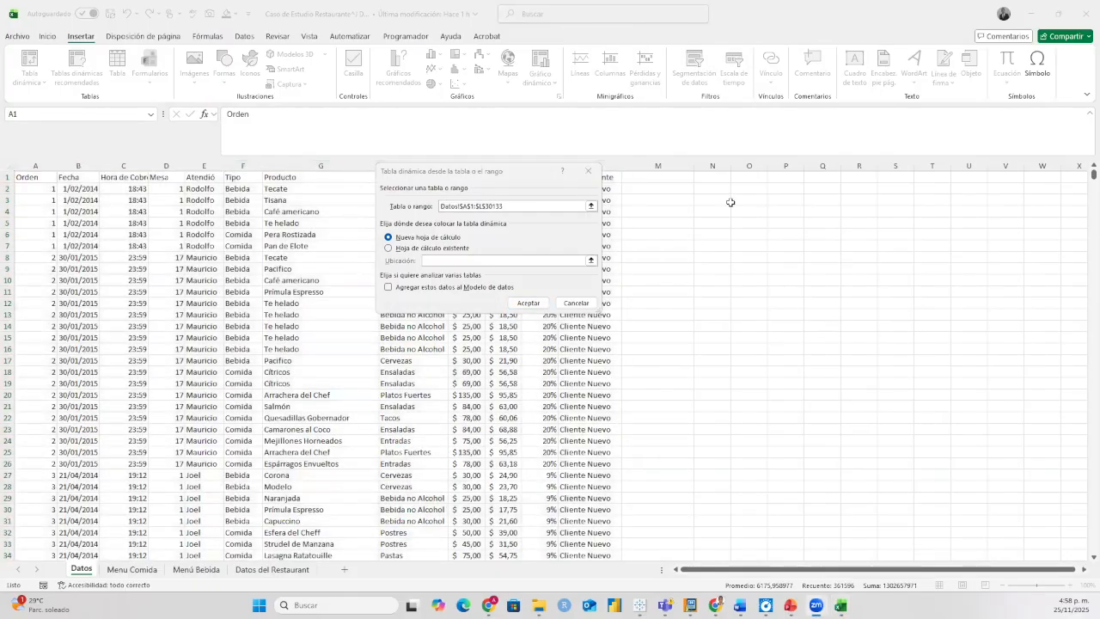
{"action": "left_click", "coordinate": [410, 211]}
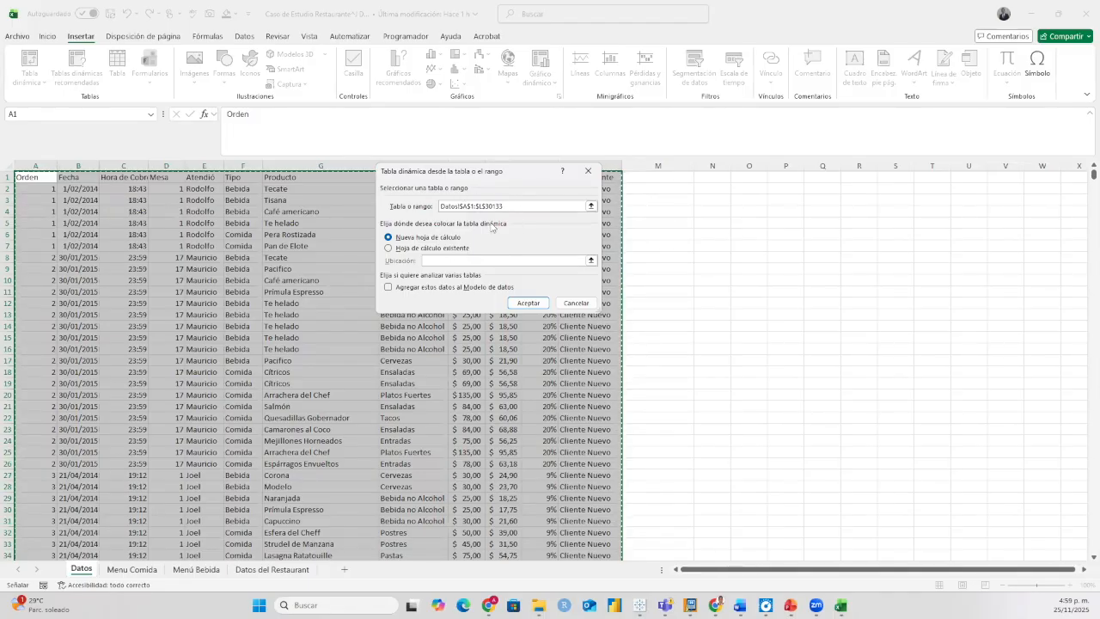
{"action": "left_click", "coordinate": [401, 248]}
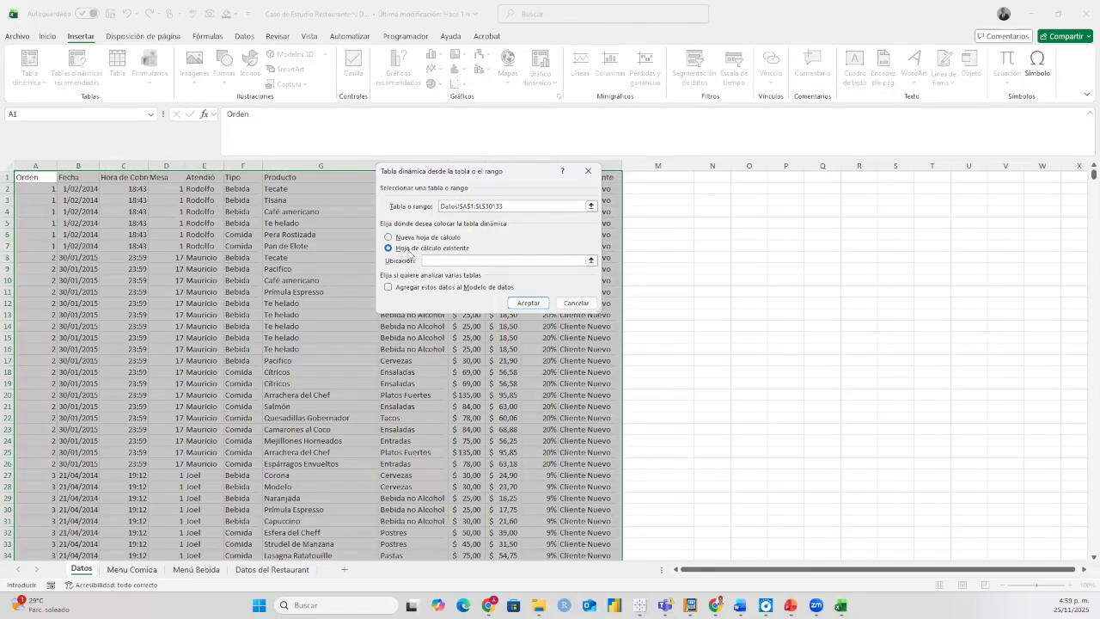
{"action": "left_click", "coordinate": [393, 240]}
{"action": "left_click", "coordinate": [529, 303]}
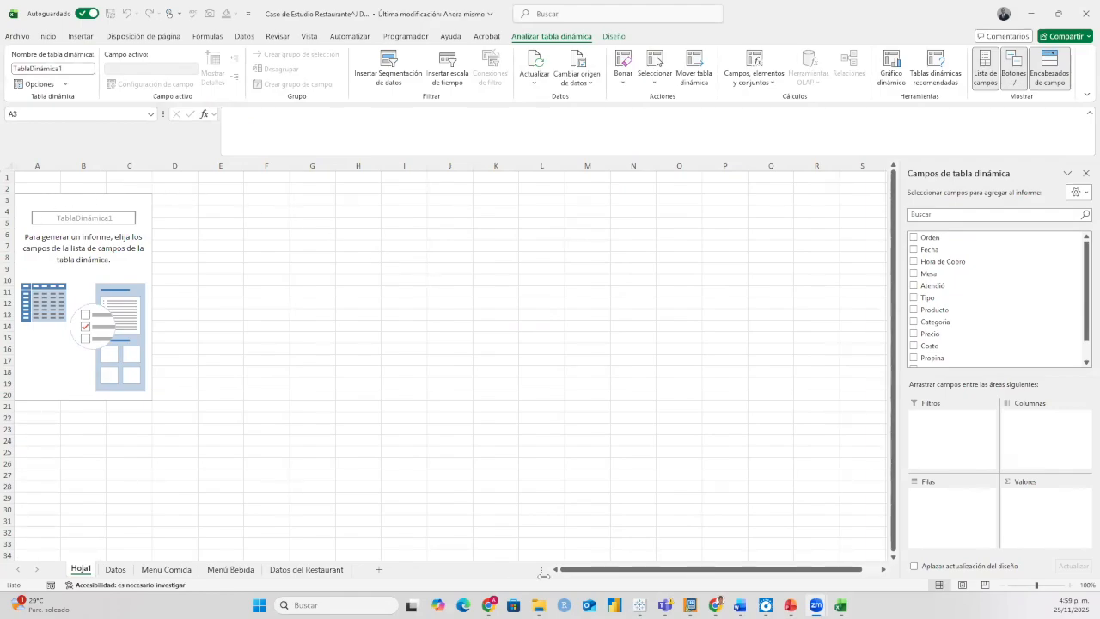
Add the Fecha field to the pivot table's row area.
{"action": "left_click", "coordinate": [1070, 585]}
{"action": "left_click", "coordinate": [1070, 585]}
{"action": "left_click", "coordinate": [1070, 585]}
{"action": "left_click", "coordinate": [1071, 585]}
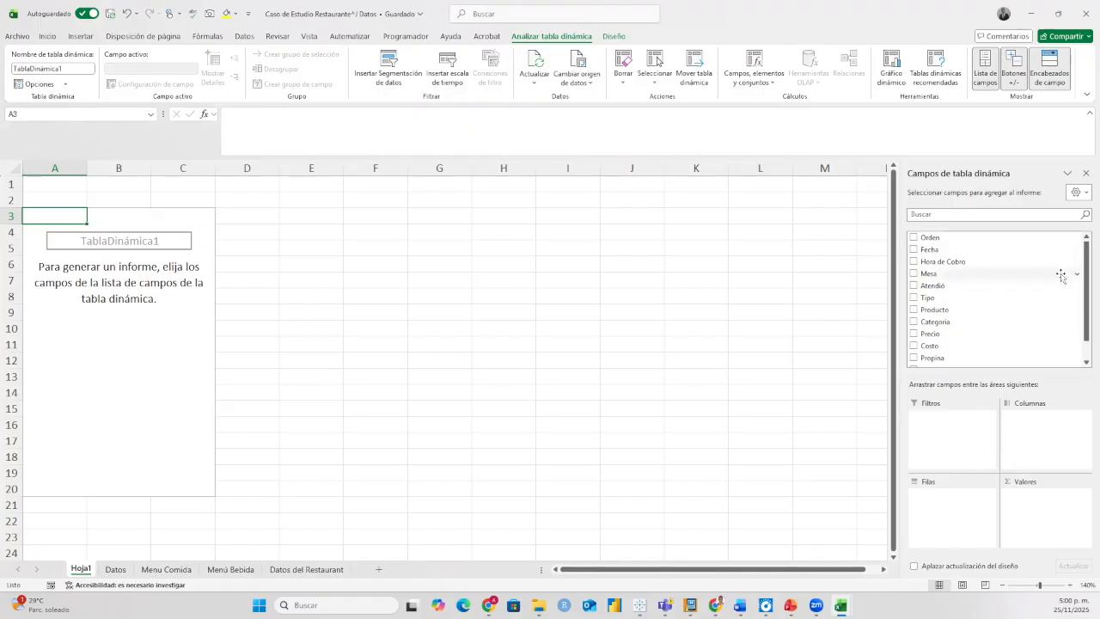
{"action": "mouse_move", "coordinate": [1084, 255]}
{"action": "left_mouse_down"}
{"action": "mouse_move", "coordinate": [1084, 282]}
{"action": "mouse_move", "coordinate": [1081, 242]}
{"action": "left_mouse_up"}
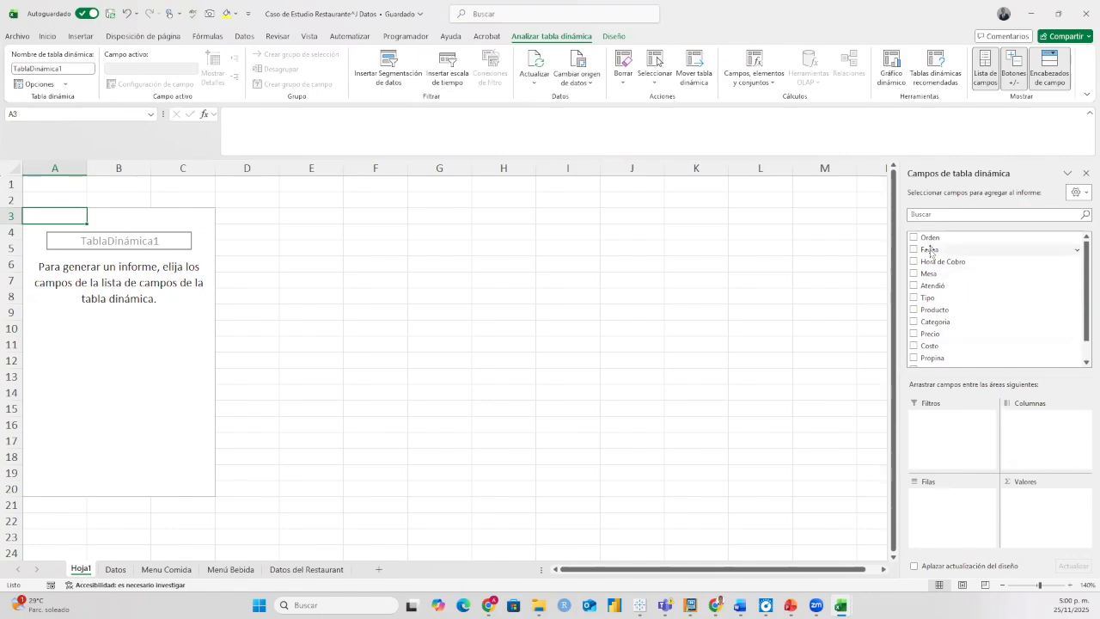
{"action": "left_click_drag", "start_coordinate": [932, 252], "coordinate": [963, 510]}
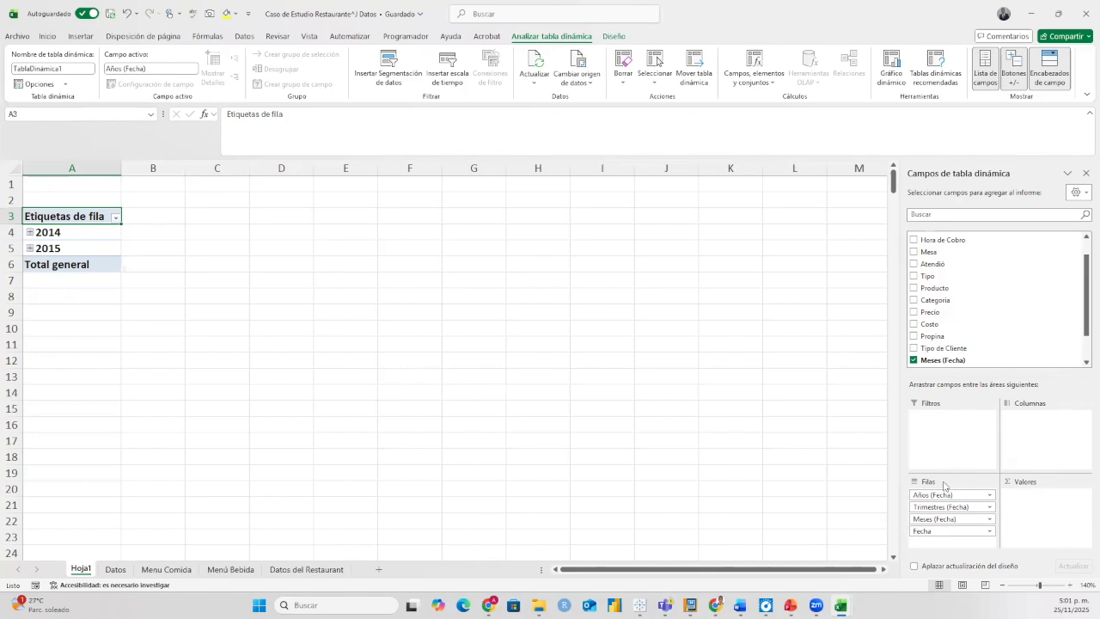
Expand the 2014 and 2015 groups in the pivot table to show their quarters.
{"action": "left_click", "coordinate": [991, 508]}
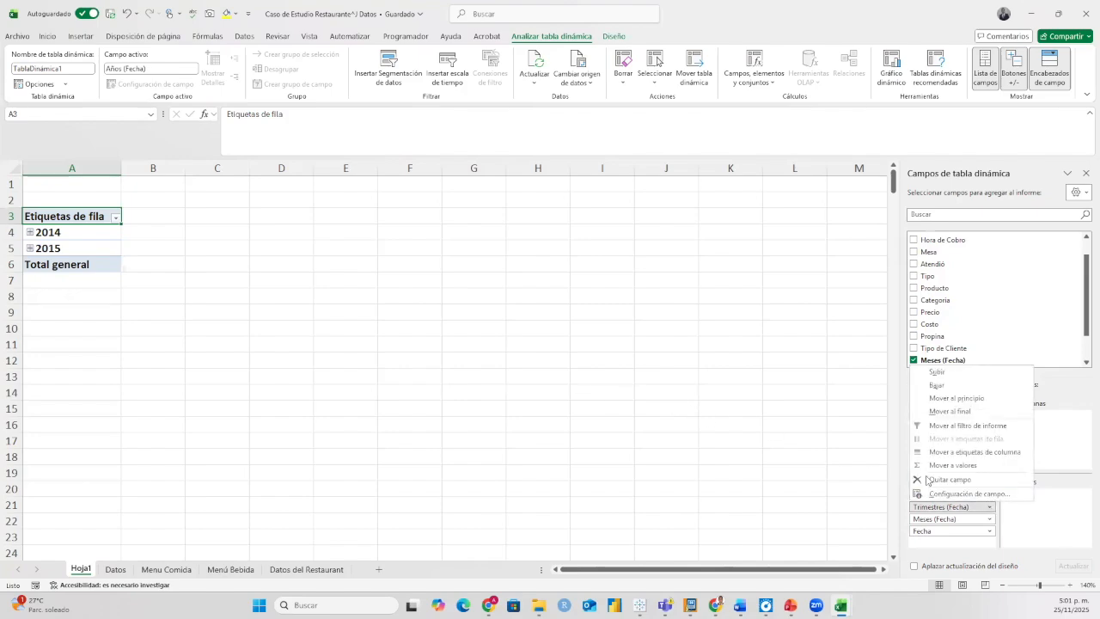
{"action": "left_click", "coordinate": [31, 238]}
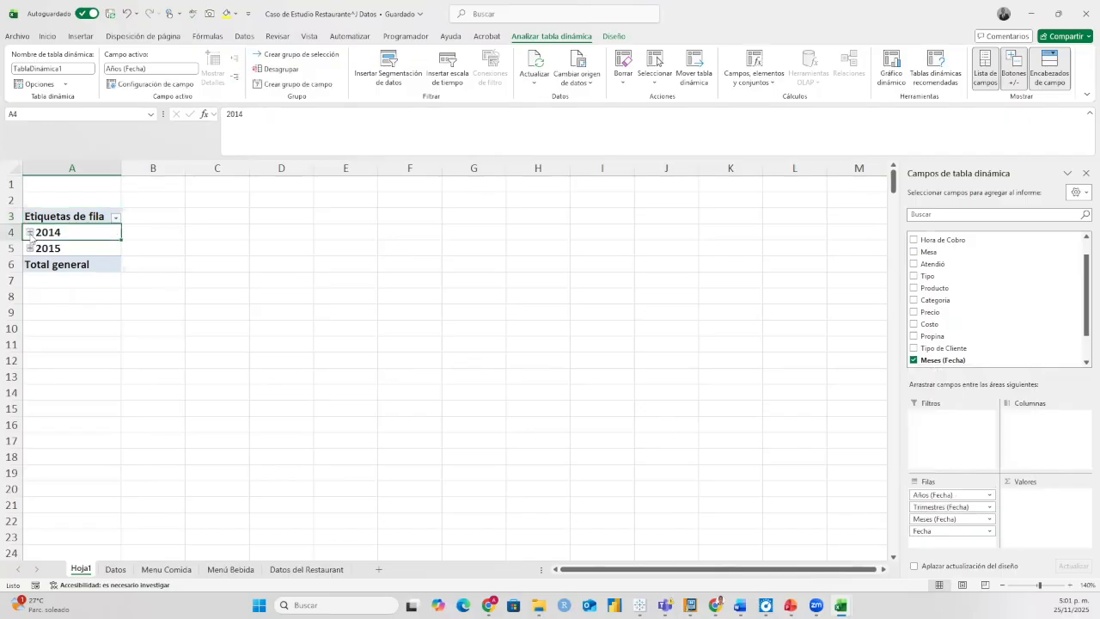
{"action": "left_click", "coordinate": [30, 236]}
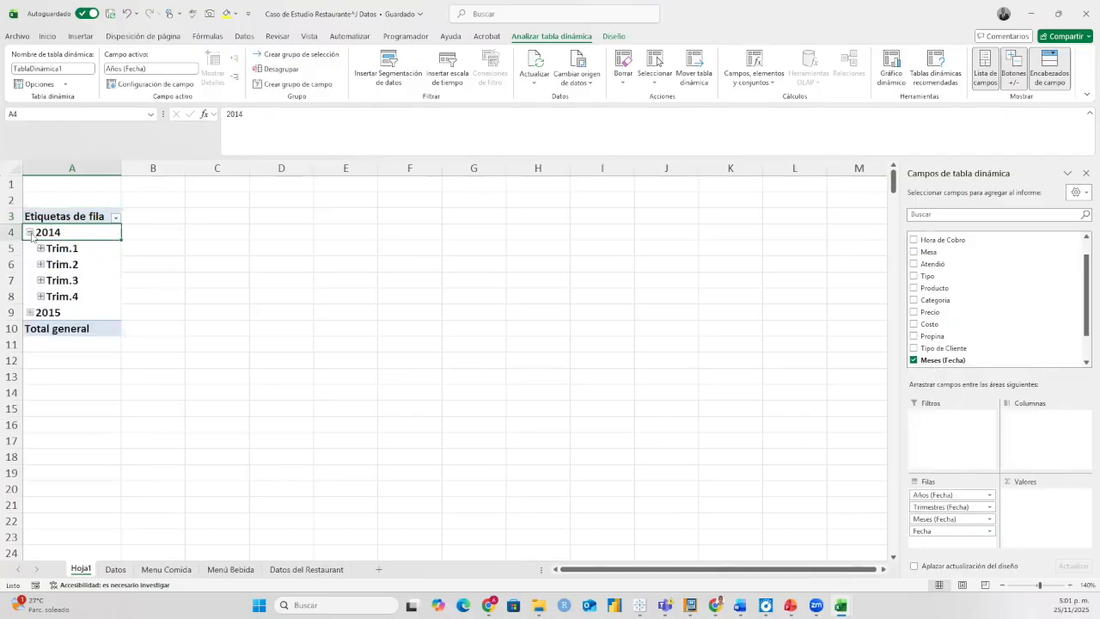
{"action": "left_click", "coordinate": [31, 235]}
{"action": "left_click", "coordinate": [31, 235]}
{"action": "left_click", "coordinate": [30, 313]}
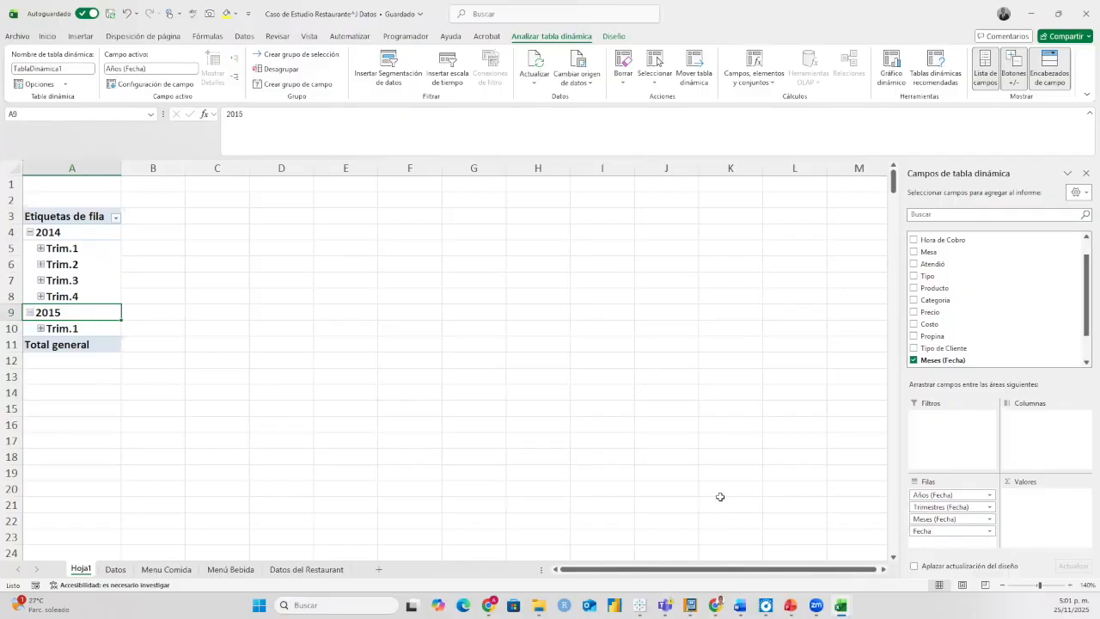
Remove the Trimestres (Fecha) field from the pivot table's rows so that months come directly under the years.
{"action": "left_click", "coordinate": [932, 532]}
{"action": "left_click", "coordinate": [935, 533]}
{"action": "left_click", "coordinate": [936, 534]}
{"action": "left_click", "coordinate": [937, 534]}
{"action": "left_click_drag", "start_coordinate": [936, 508], "coordinate": [809, 511]}
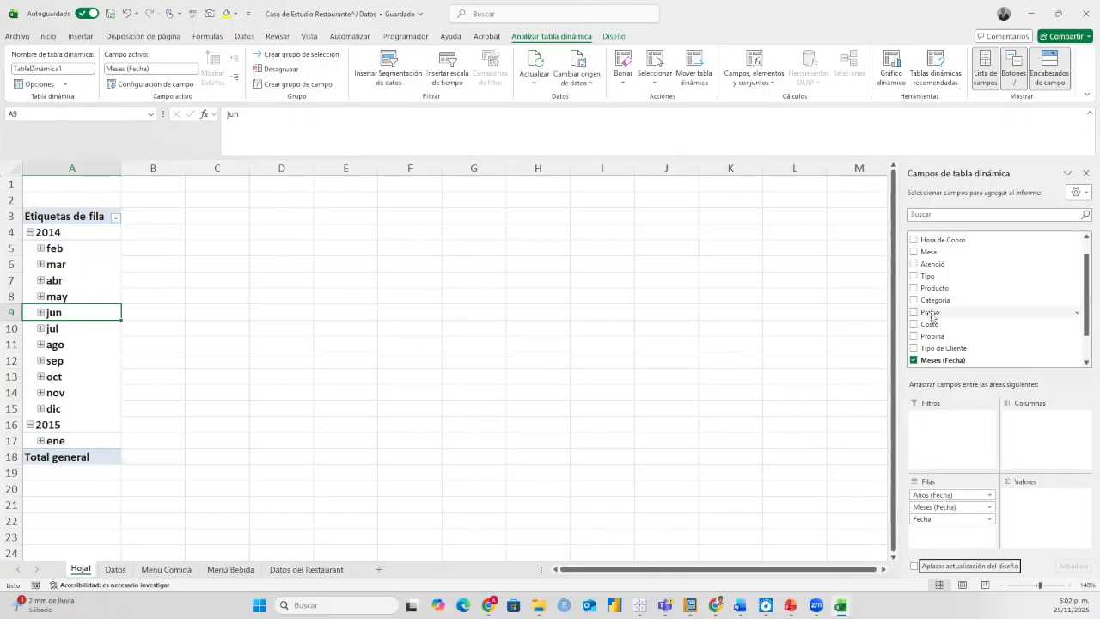
Add Precio as a sum and Producto as a count to the pivot table's values area.
{"action": "left_click_drag", "start_coordinate": [937, 313], "coordinate": [1045, 509]}
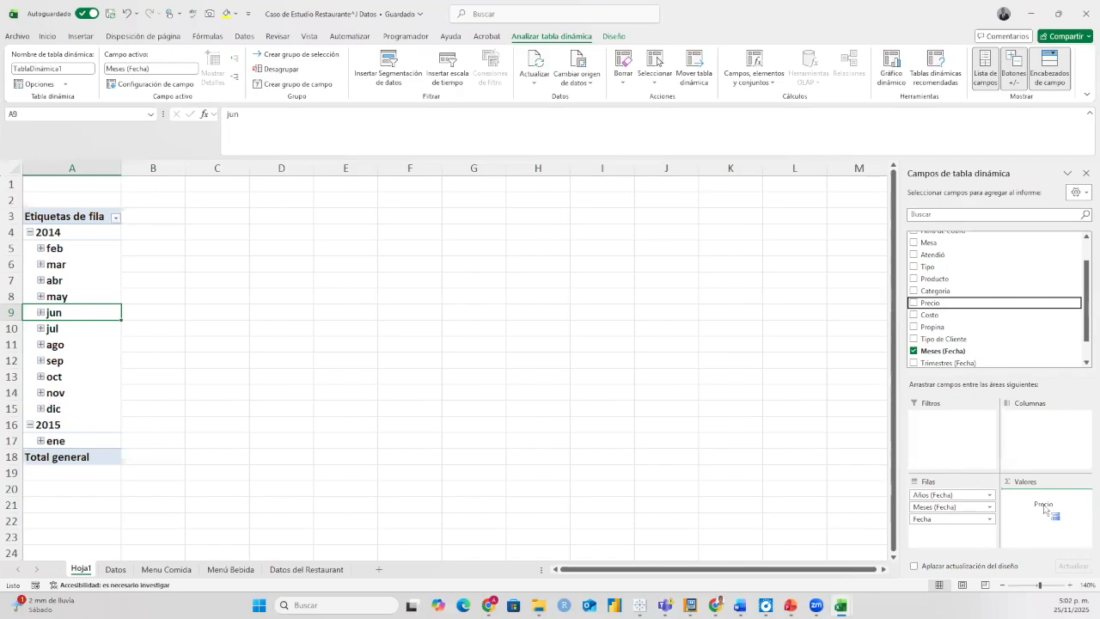
{"action": "left_click_drag", "start_coordinate": [1044, 508], "coordinate": [1045, 510]}
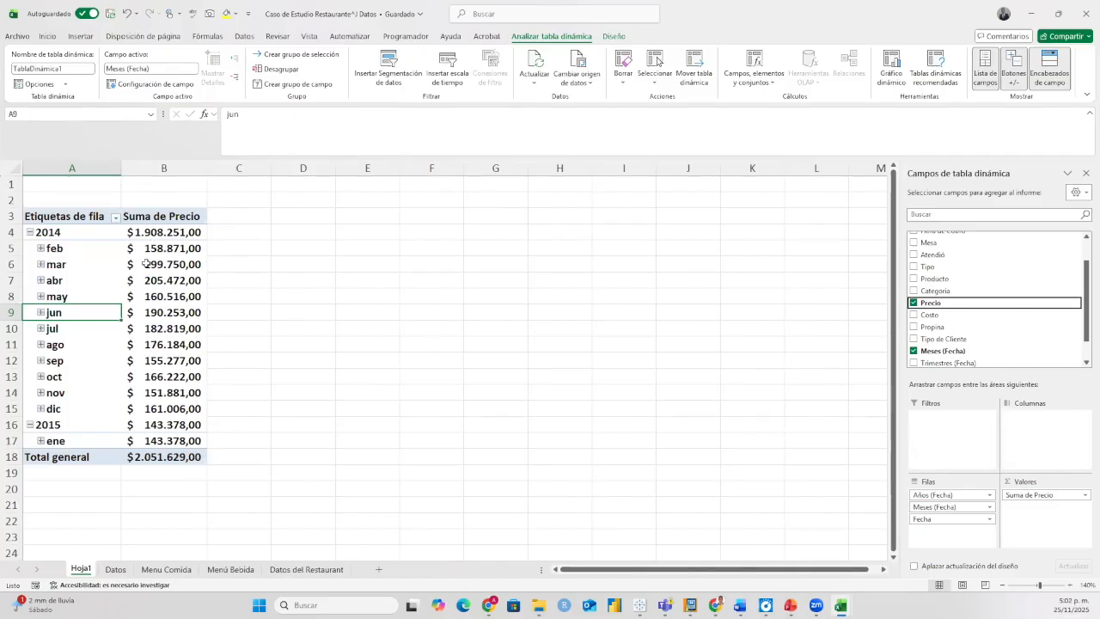
{"action": "mouse_move", "coordinate": [180, 437]}
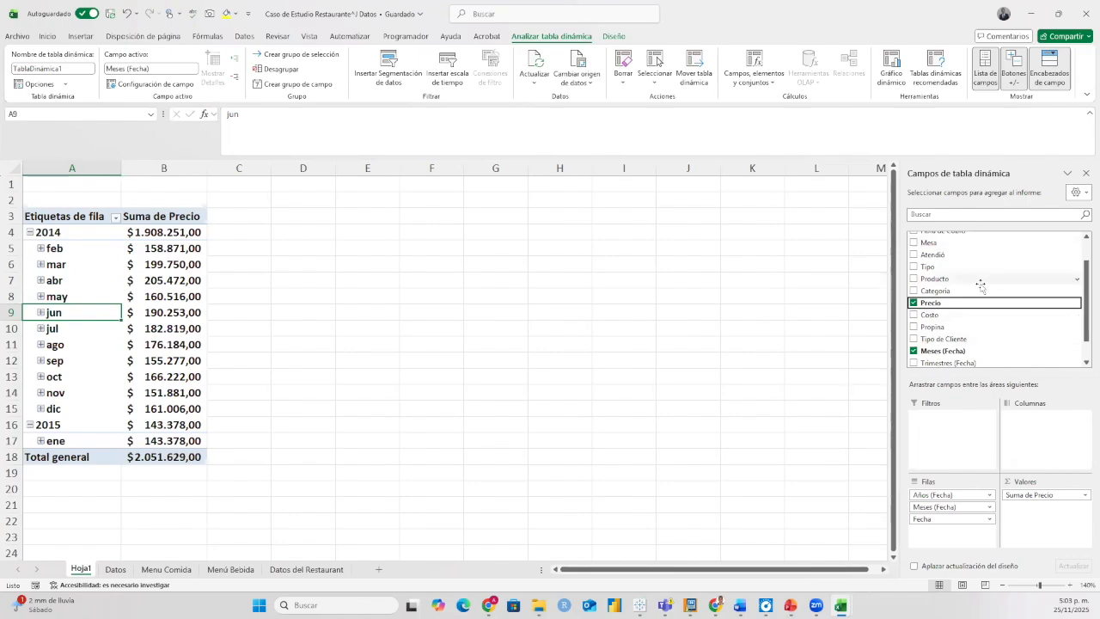
{"action": "scroll", "coordinate": [980, 285], "scroll_direction": "up", "scroll_amount": 1}
{"action": "scroll", "coordinate": [981, 288], "scroll_direction": "up", "scroll_amount": 1}
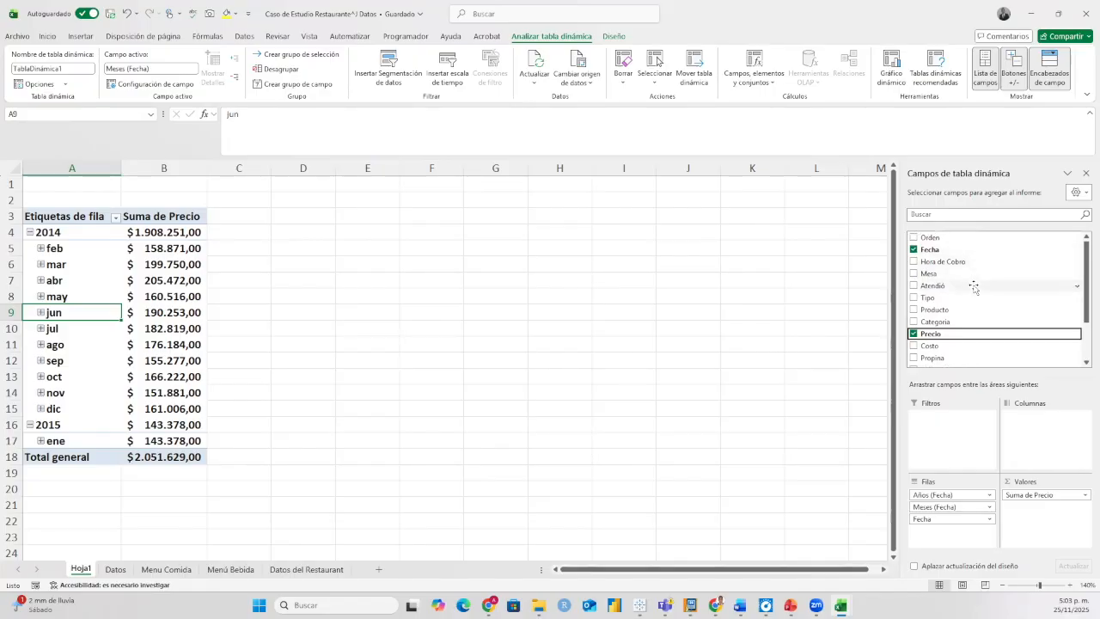
{"action": "scroll", "coordinate": [975, 287], "scroll_direction": "down", "scroll_amount": 1}
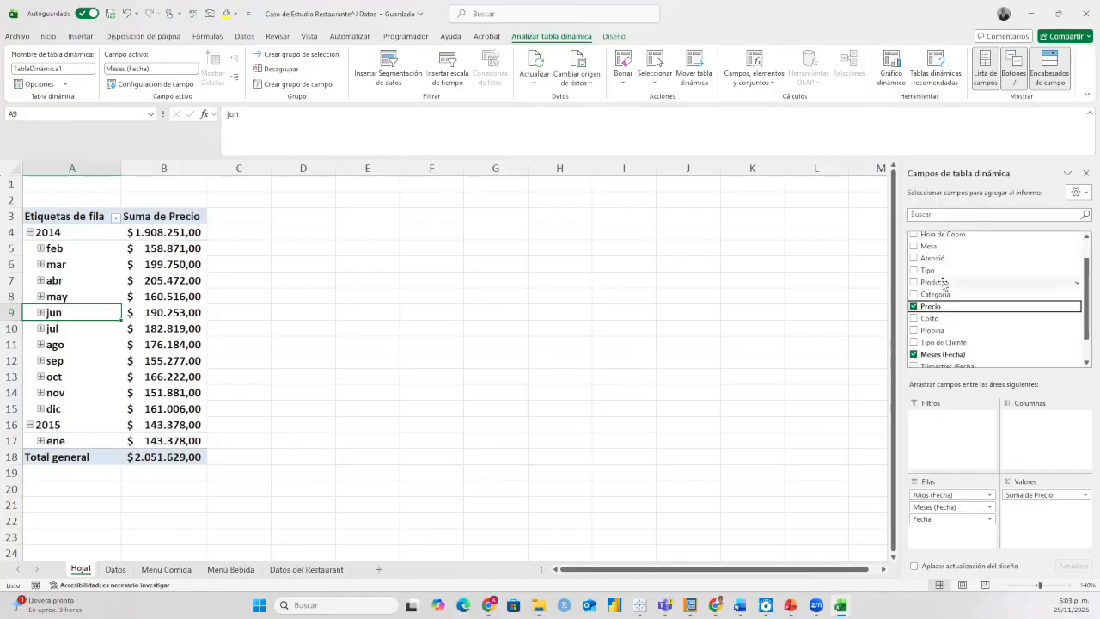
{"action": "left_click_drag", "start_coordinate": [943, 284], "coordinate": [1055, 520]}
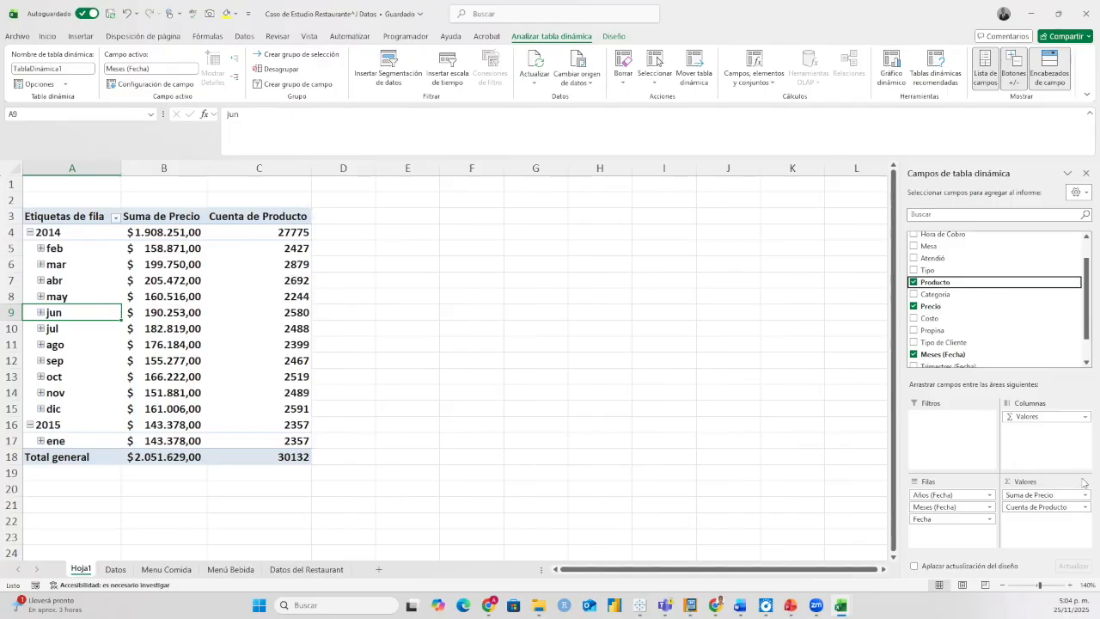
Change the Precio value field to be summarized by Promedio instead of Suma.
{"action": "left_click", "coordinate": [178, 211]}
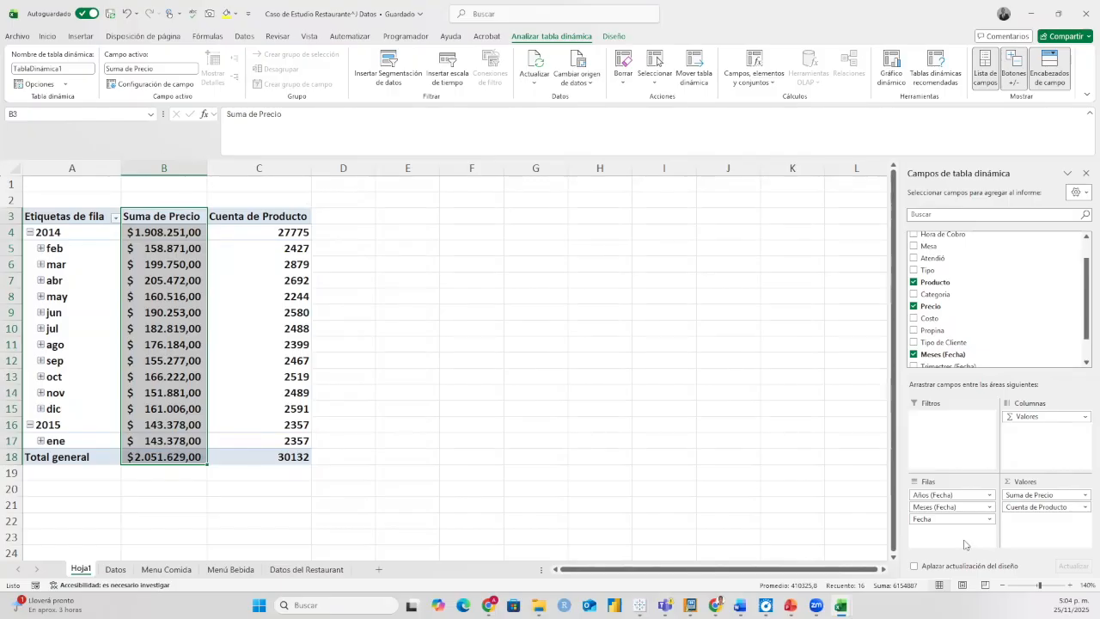
{"action": "left_click", "coordinate": [1019, 496]}
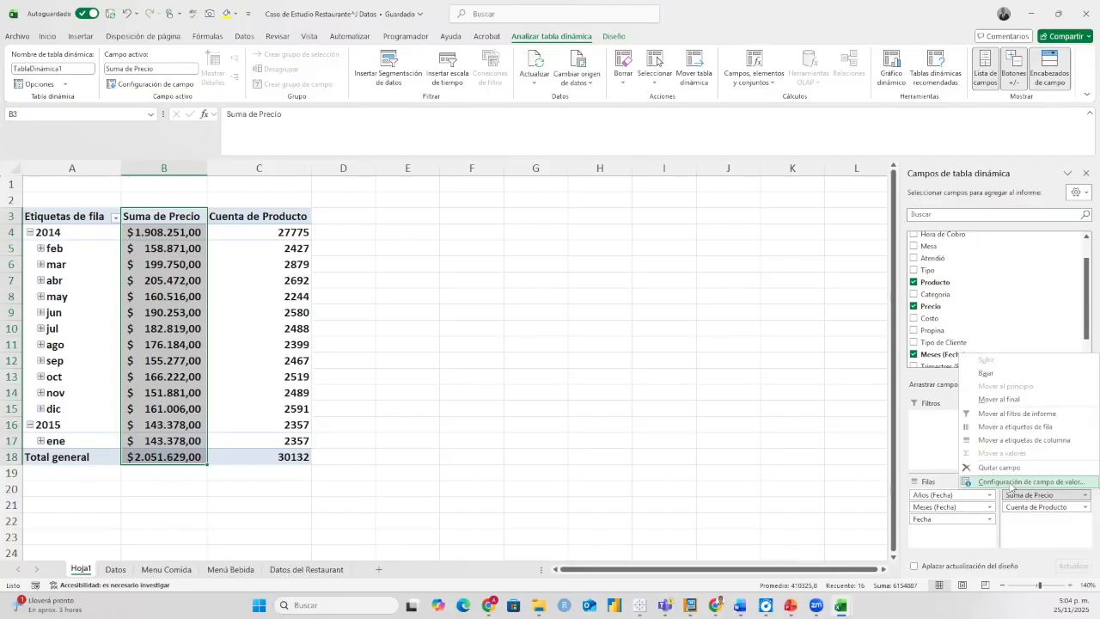
{"action": "left_click", "coordinate": [1012, 482]}
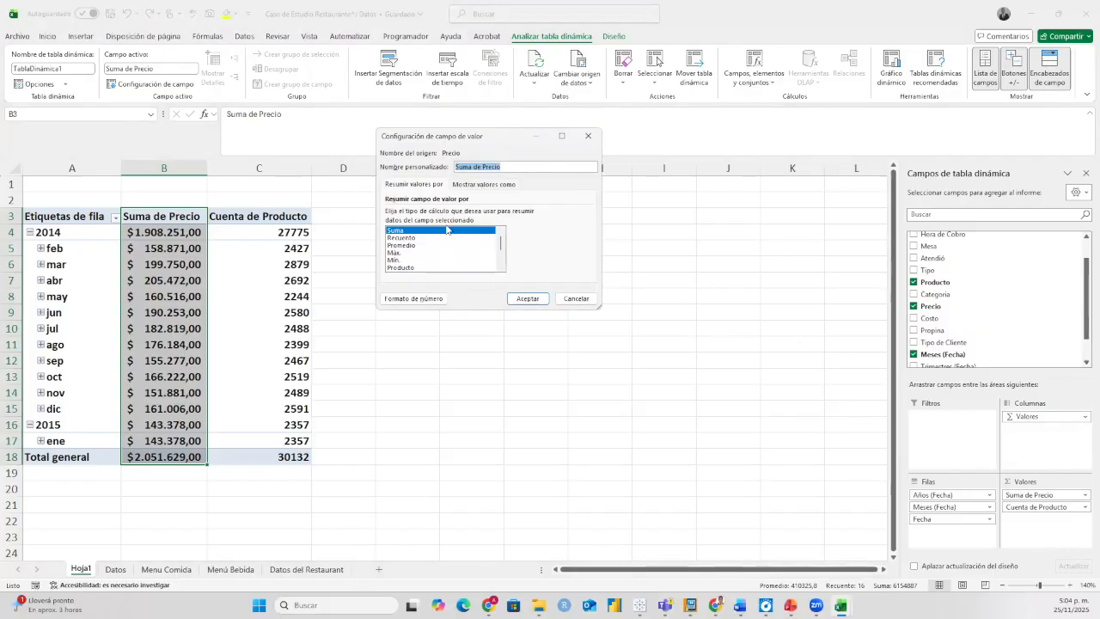
{"action": "scroll", "coordinate": [450, 251], "scroll_direction": "down", "scroll_amount": 3}
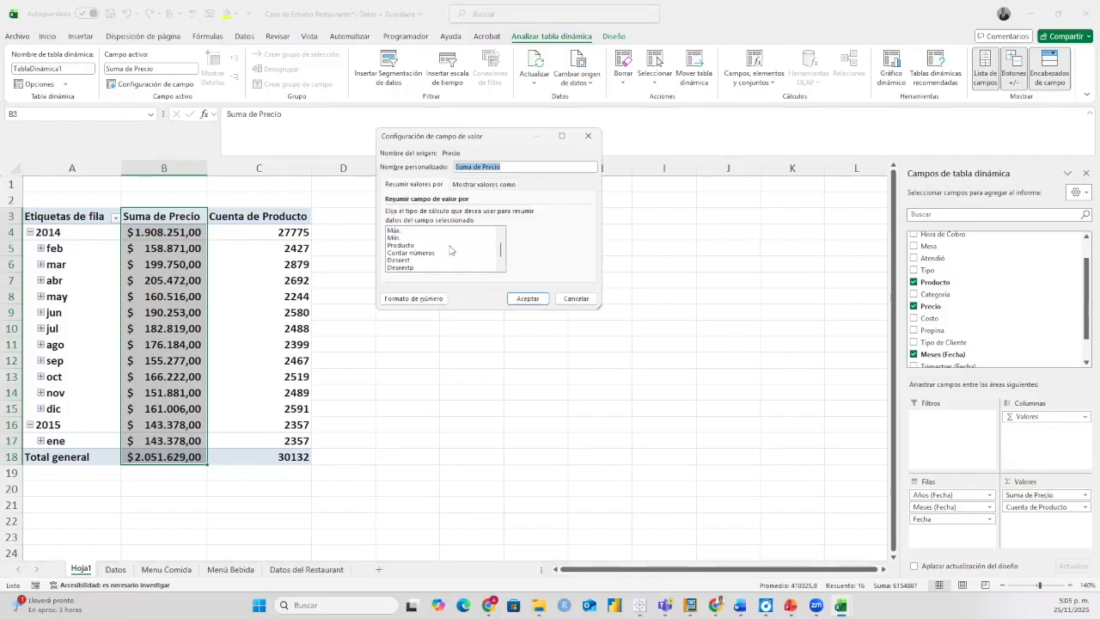
{"action": "scroll", "coordinate": [453, 258], "scroll_direction": "up", "scroll_amount": 3}
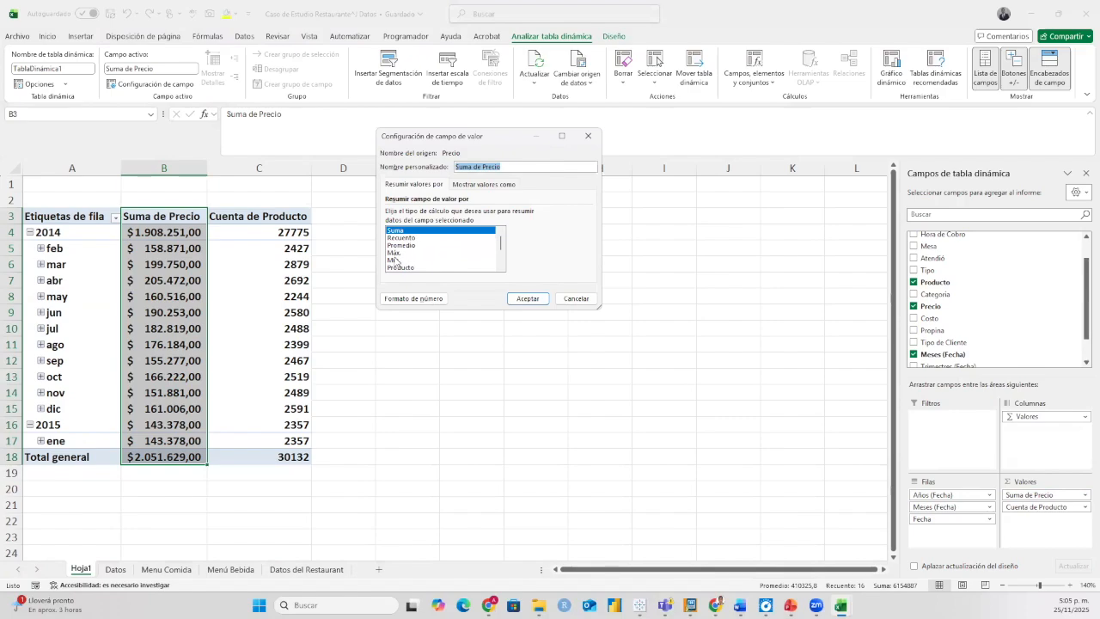
{"action": "scroll", "coordinate": [415, 264], "scroll_direction": "down", "scroll_amount": 1}
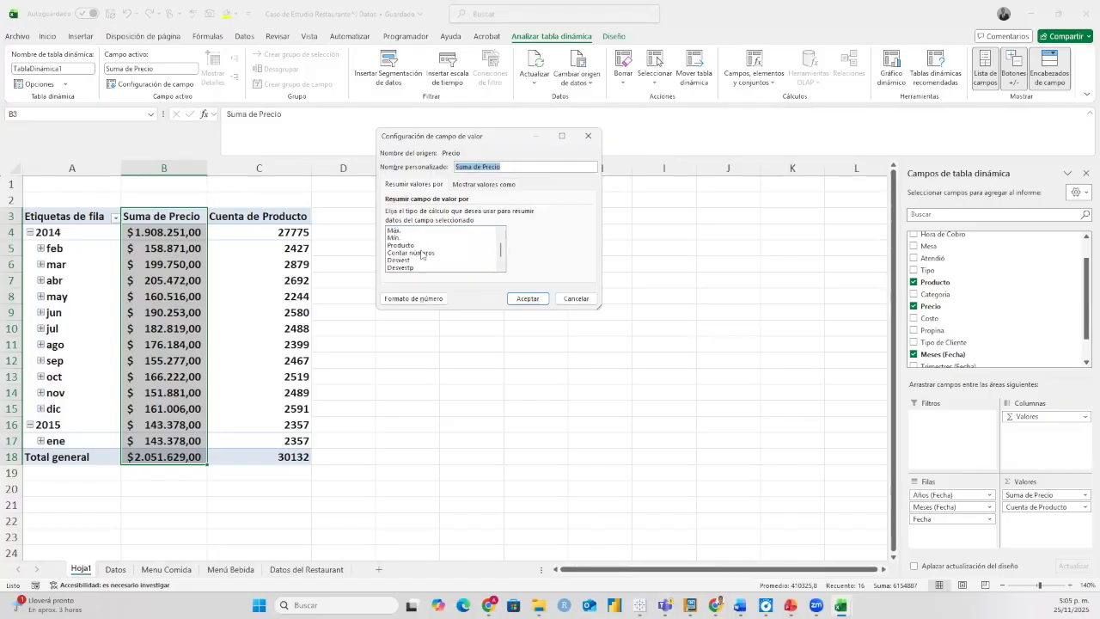
{"action": "scroll", "coordinate": [418, 269], "scroll_direction": "down", "scroll_amount": 1}
{"action": "scroll", "coordinate": [418, 269], "scroll_direction": "up", "scroll_amount": 2}
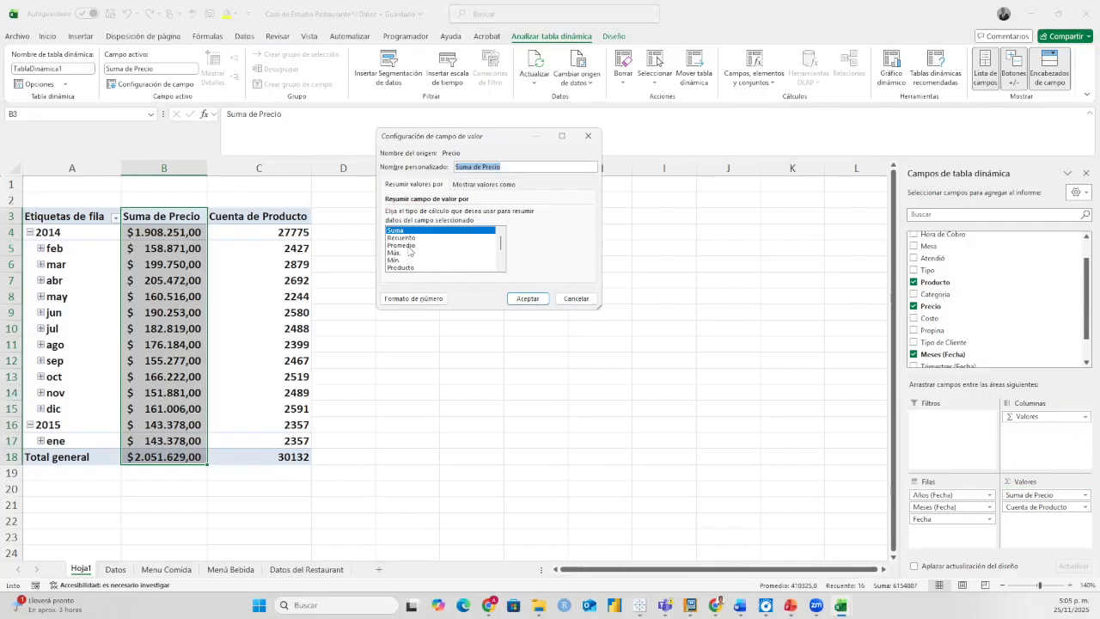
{"action": "left_click", "coordinate": [409, 246]}
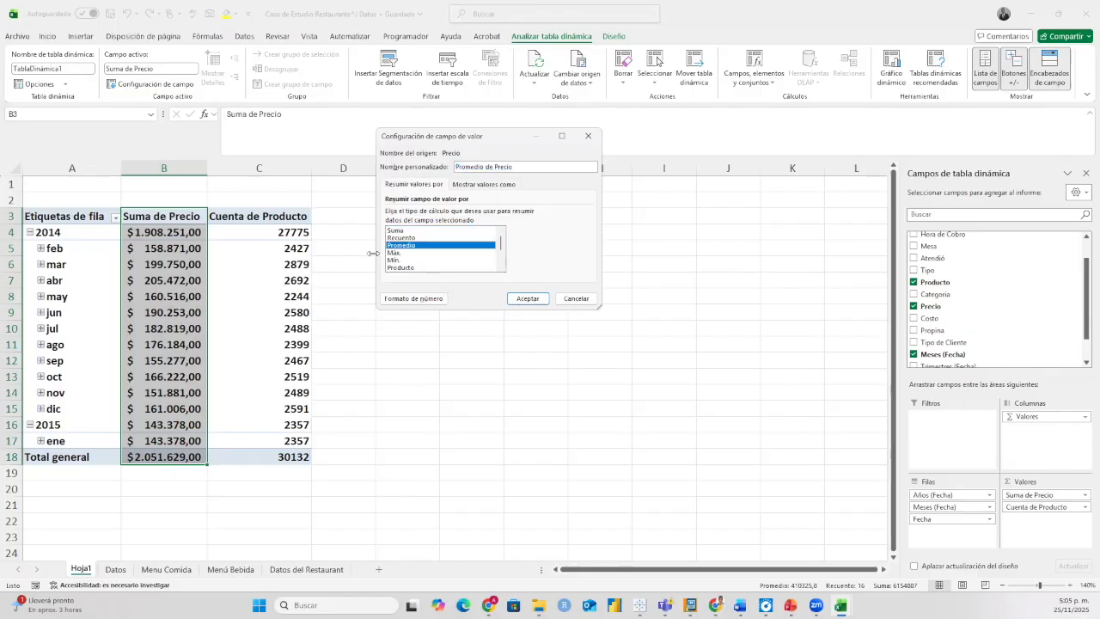
{"action": "left_click", "coordinate": [532, 297]}
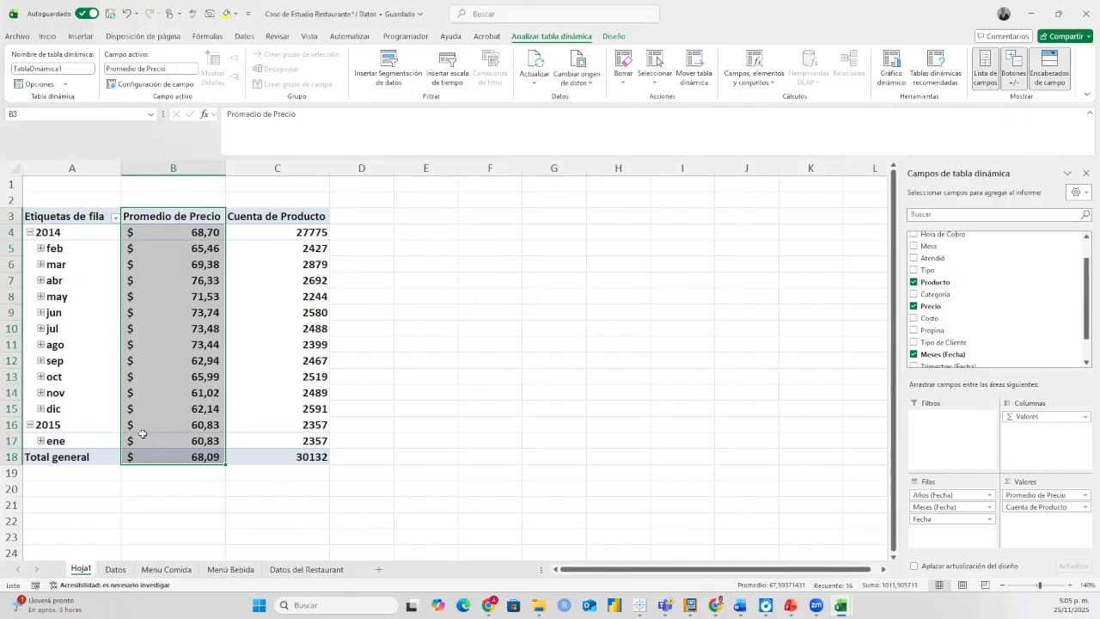
Apply a green-yellow-red color scale to the monthly product counts in the pivot table, leaving out the yearly and grand totals.
{"action": "mouse_move", "coordinate": [169, 398]}
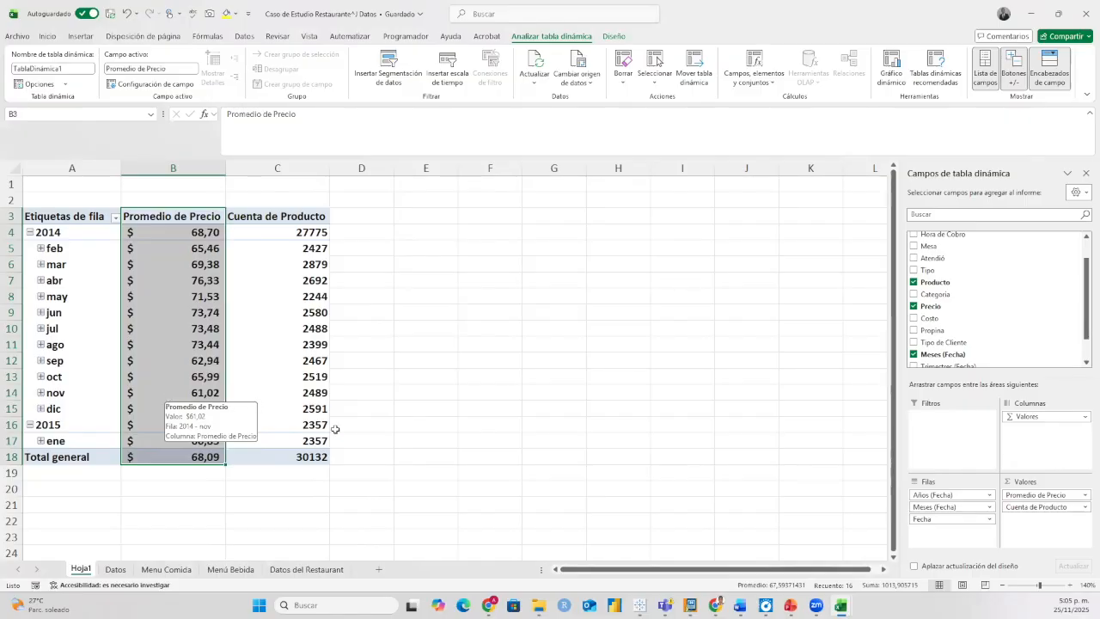
{"action": "left_click", "coordinate": [397, 457]}
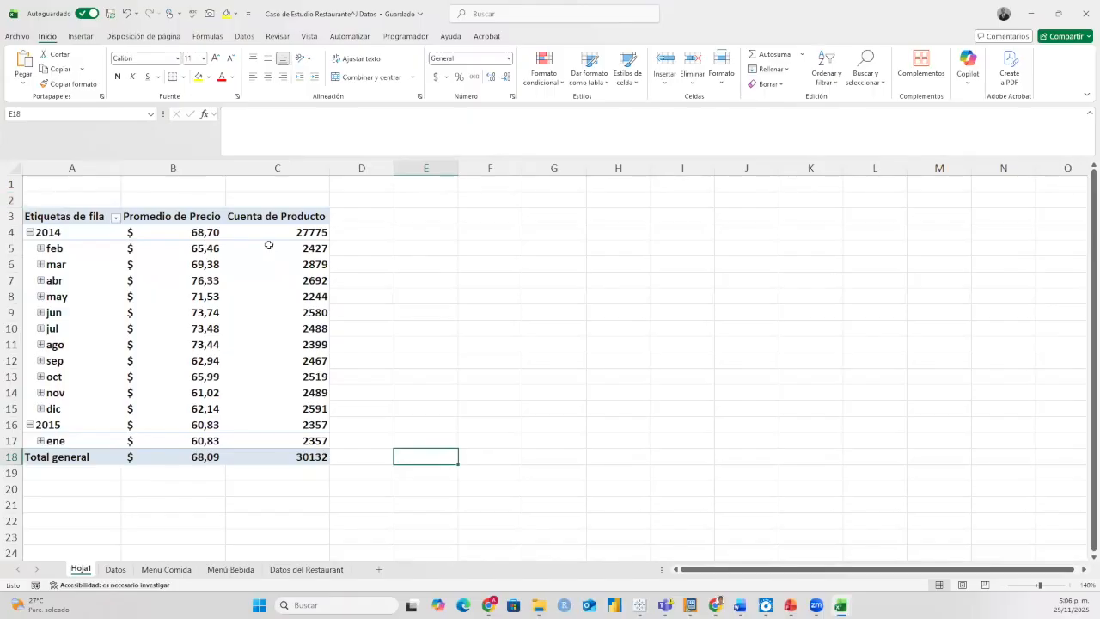
{"action": "left_click_drag", "start_coordinate": [268, 246], "coordinate": [286, 411]}
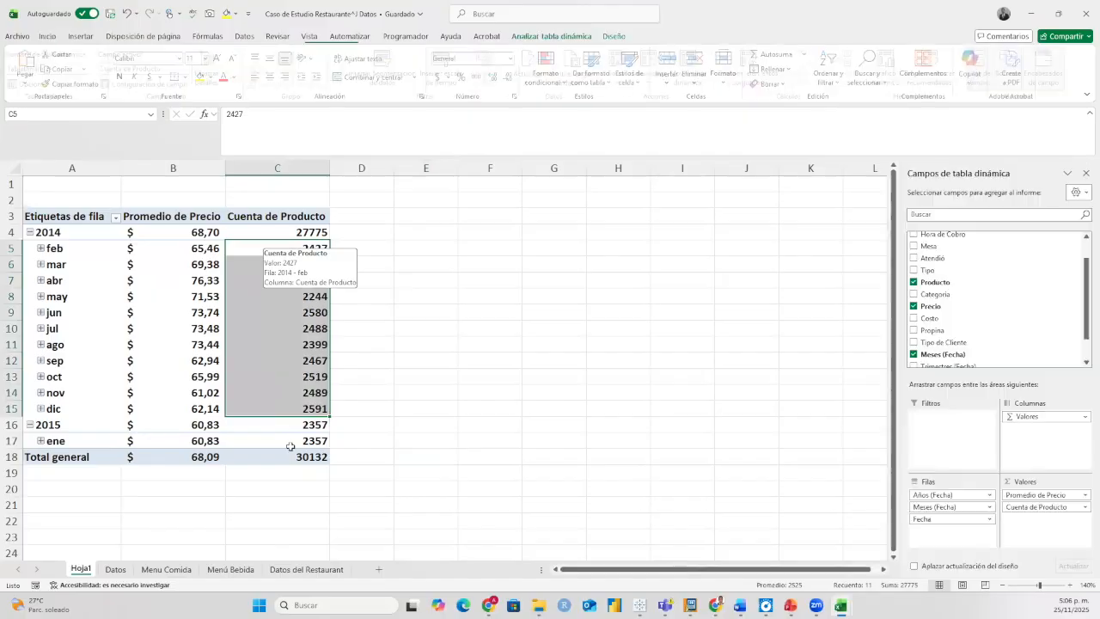
{"action": "left_click", "coordinate": [289, 444], "text": "ctrl"}
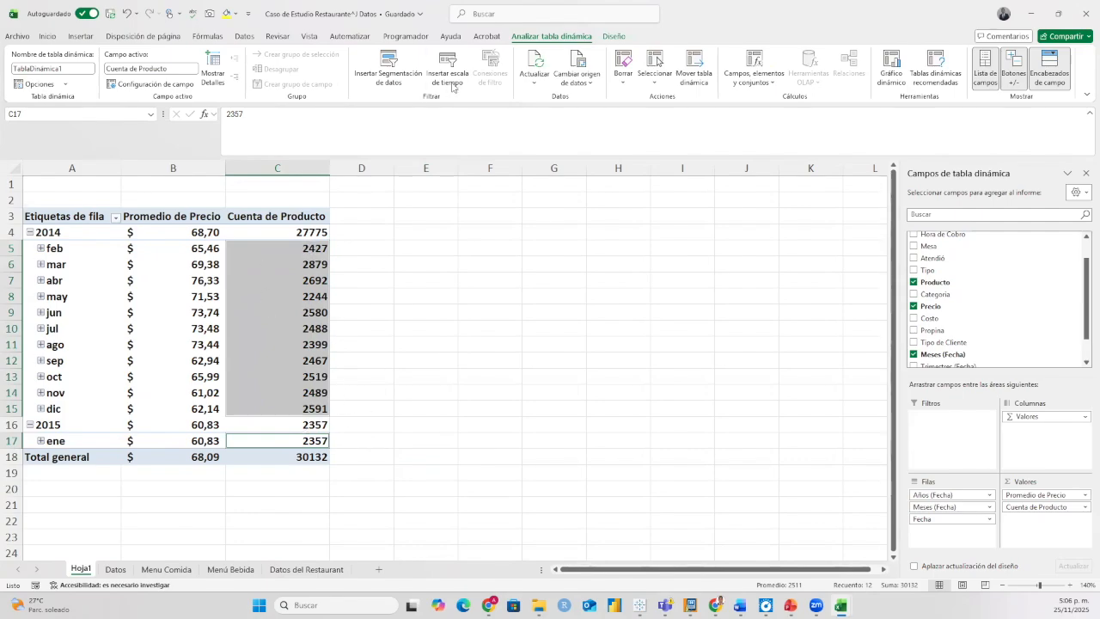
{"action": "left_click", "coordinate": [47, 37]}
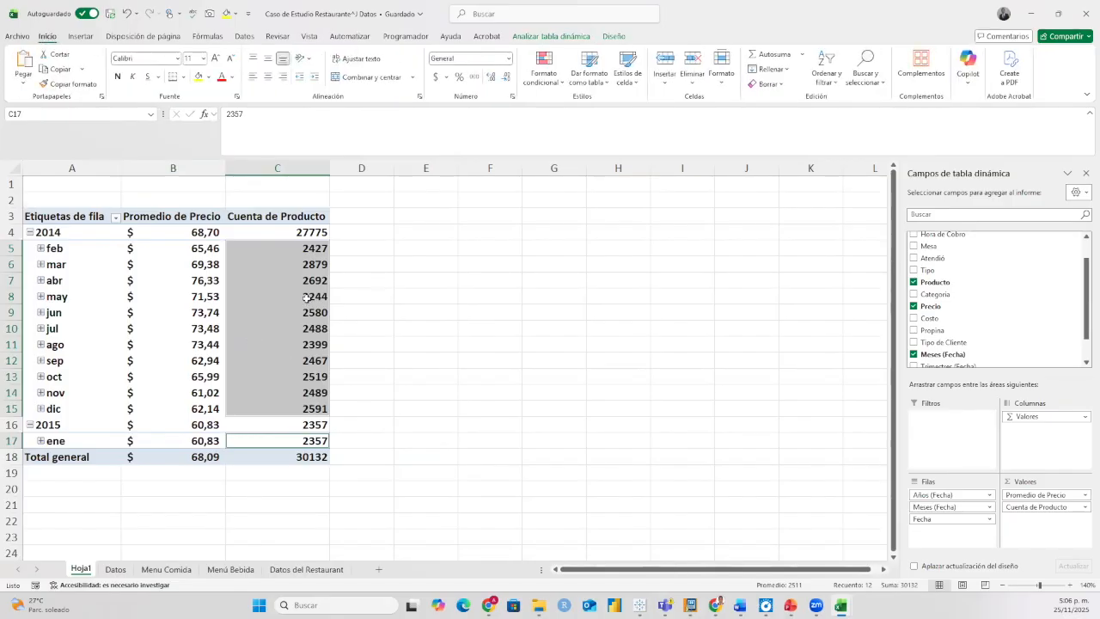
{"action": "left_click", "coordinate": [551, 65]}
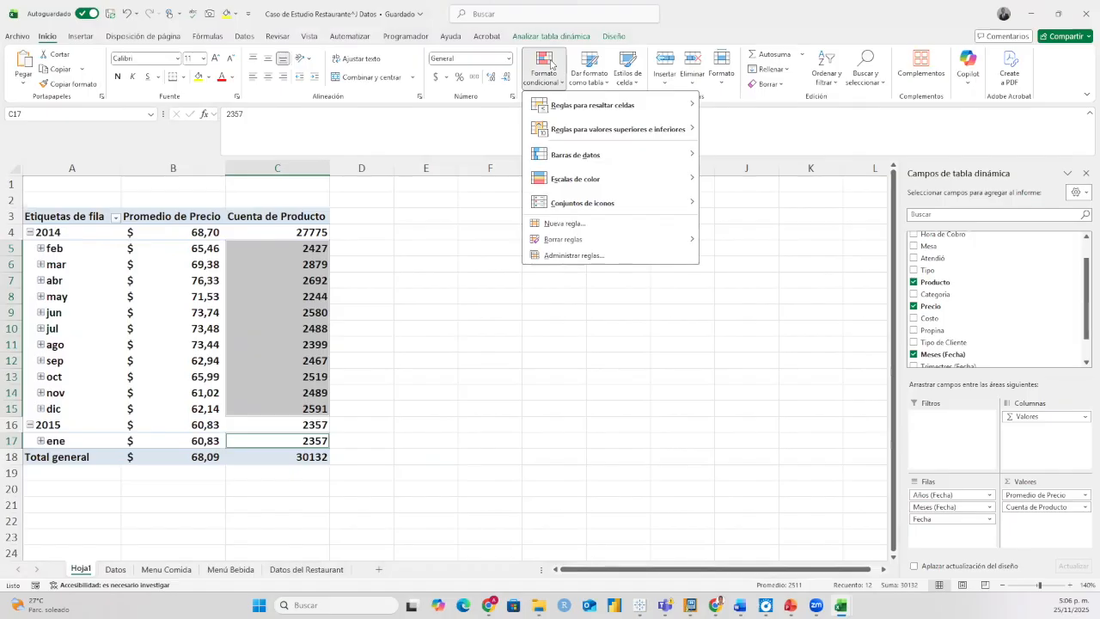
{"action": "mouse_move", "coordinate": [658, 182]}
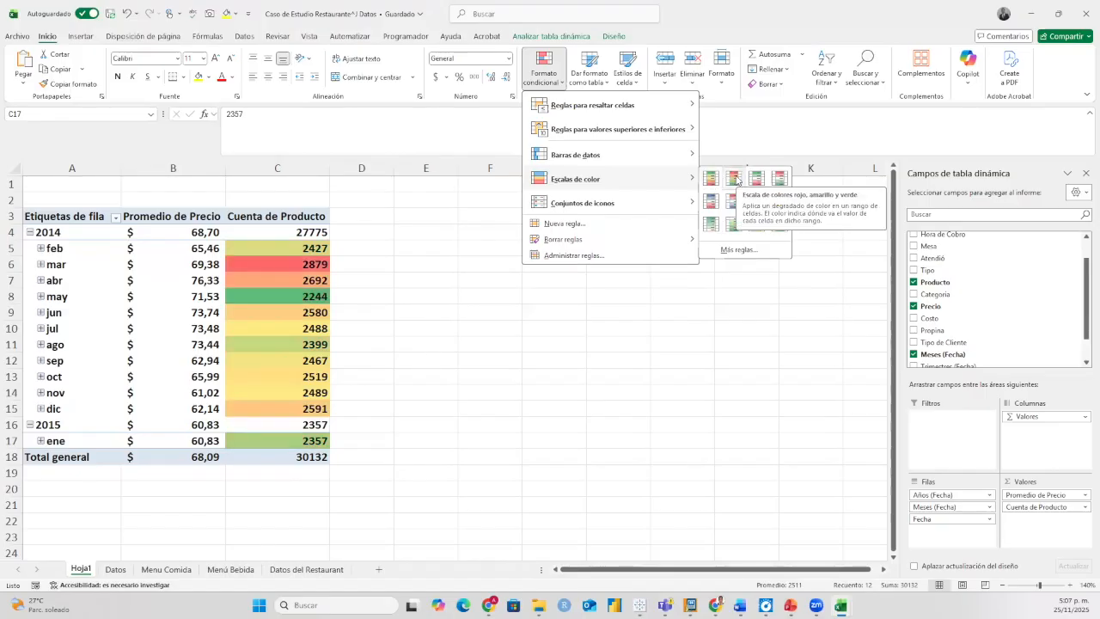
{"action": "left_click", "coordinate": [711, 178]}
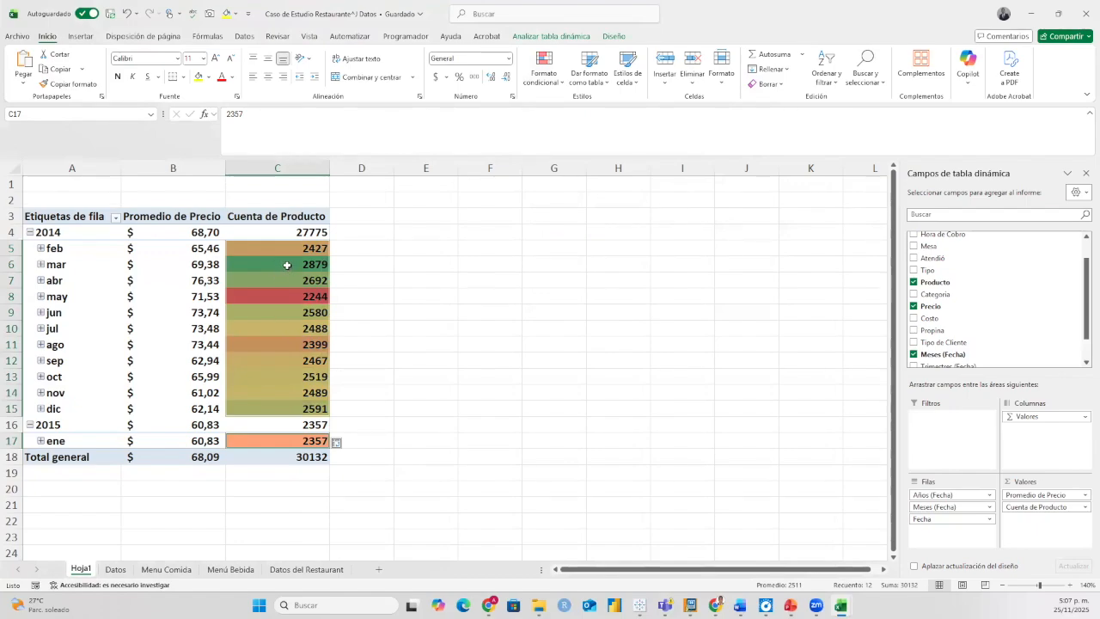
{"action": "mouse_move", "coordinate": [287, 266]}
{"action": "left_click", "coordinate": [368, 284]}
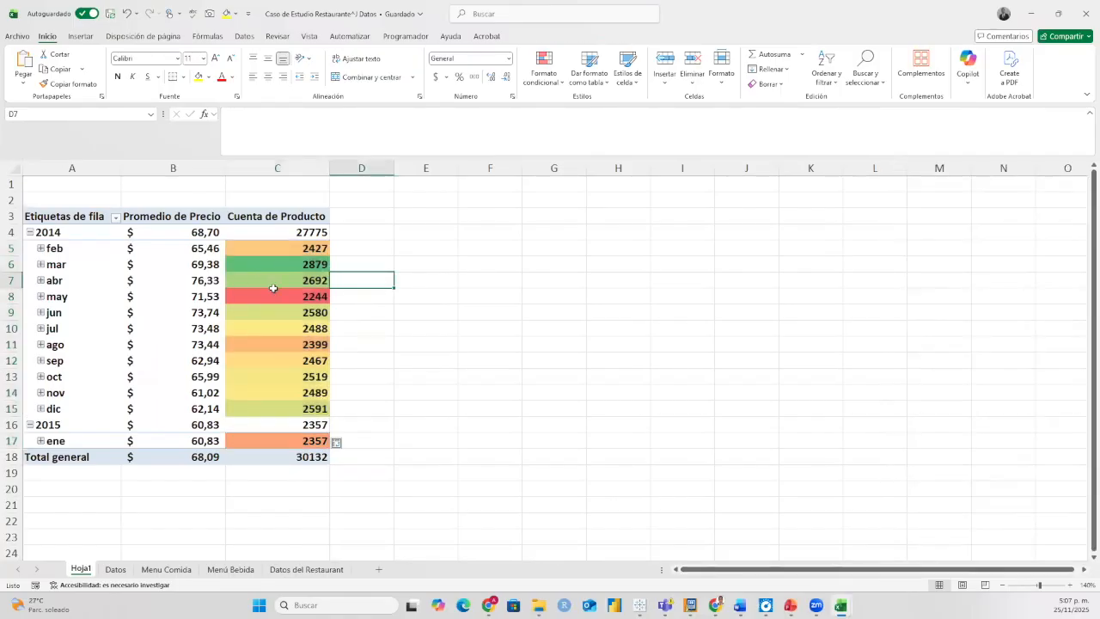
{"action": "left_click", "coordinate": [15, 295]}
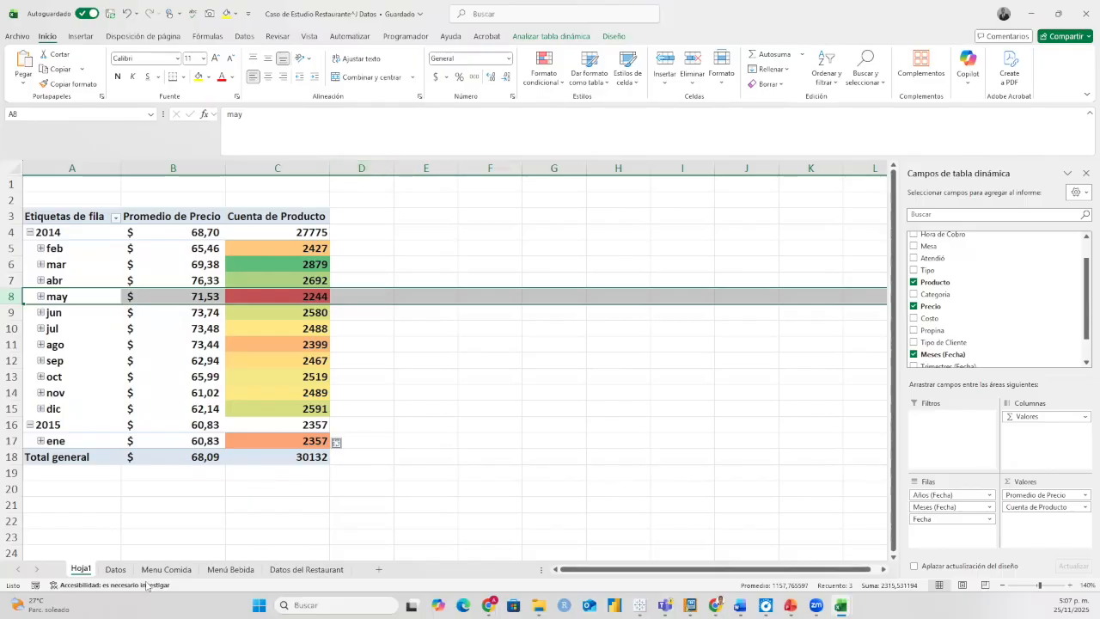
Select the full data range on the Datos sheet, from the Orden header in A1 to the last record.
{"action": "left_click", "coordinate": [116, 568]}
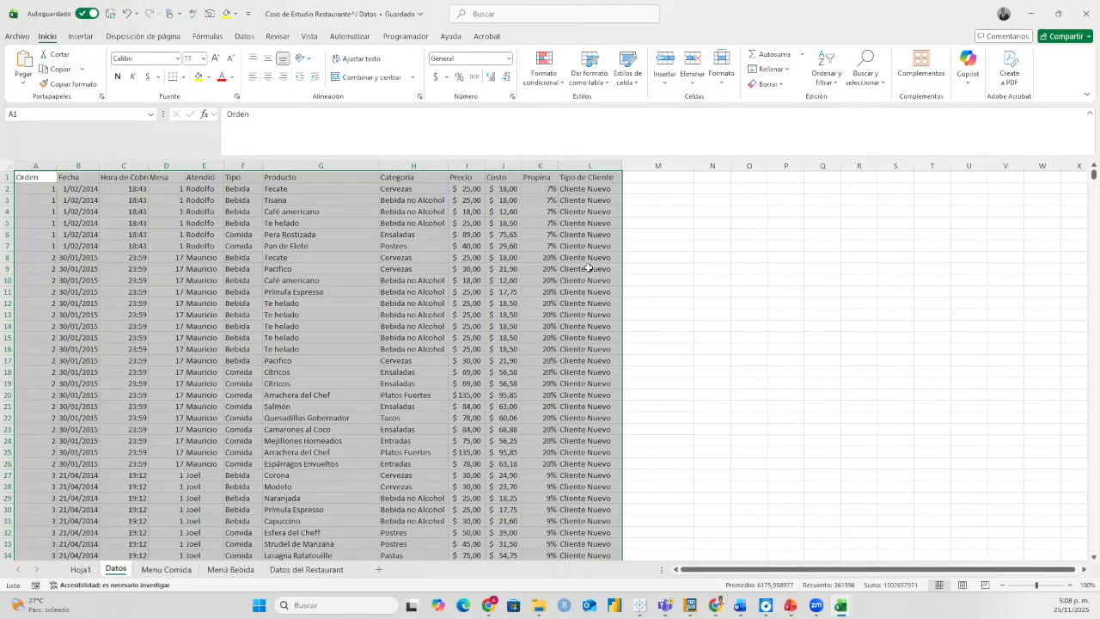
{"action": "left_click", "coordinate": [698, 244]}
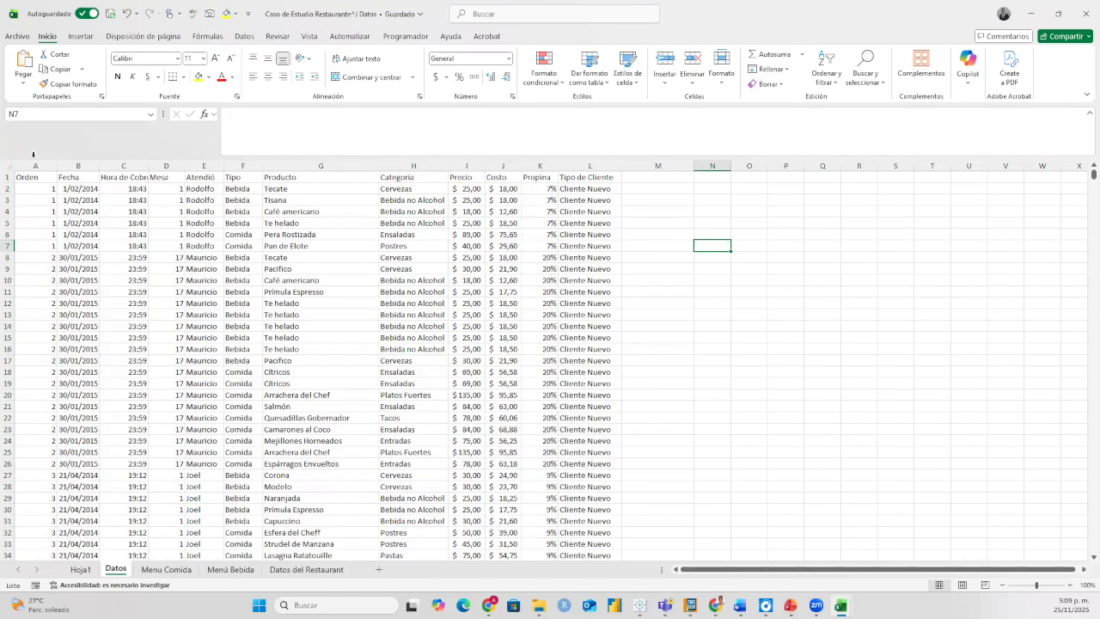
{"action": "left_click", "coordinate": [26, 187]}
{"action": "left_click", "coordinate": [25, 178]}
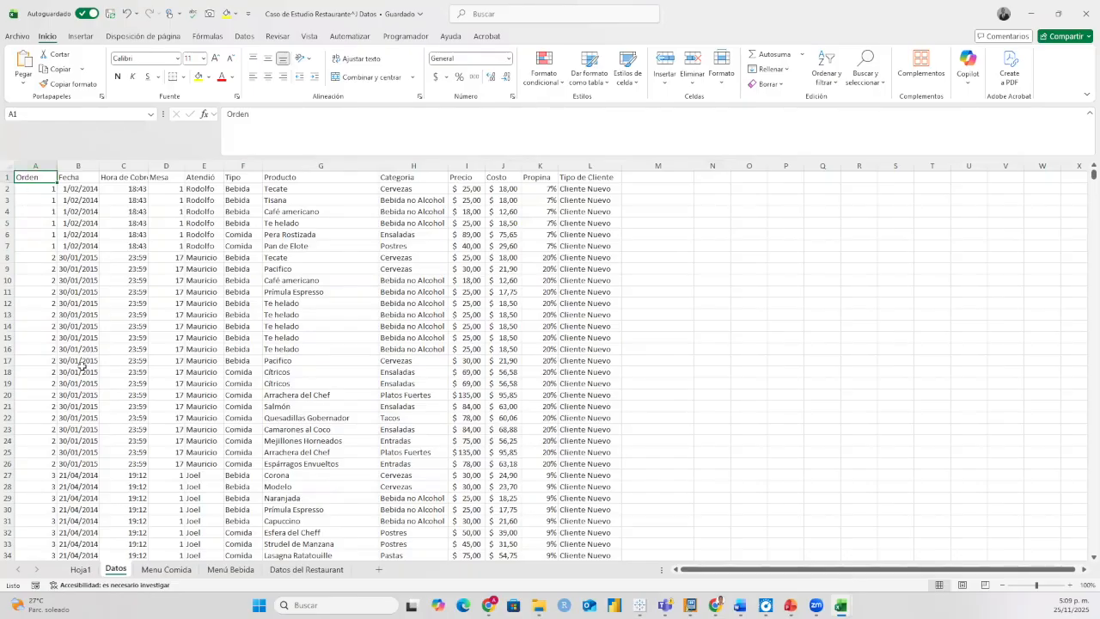
{"action": "key", "text": "ctrl+shift+End"}
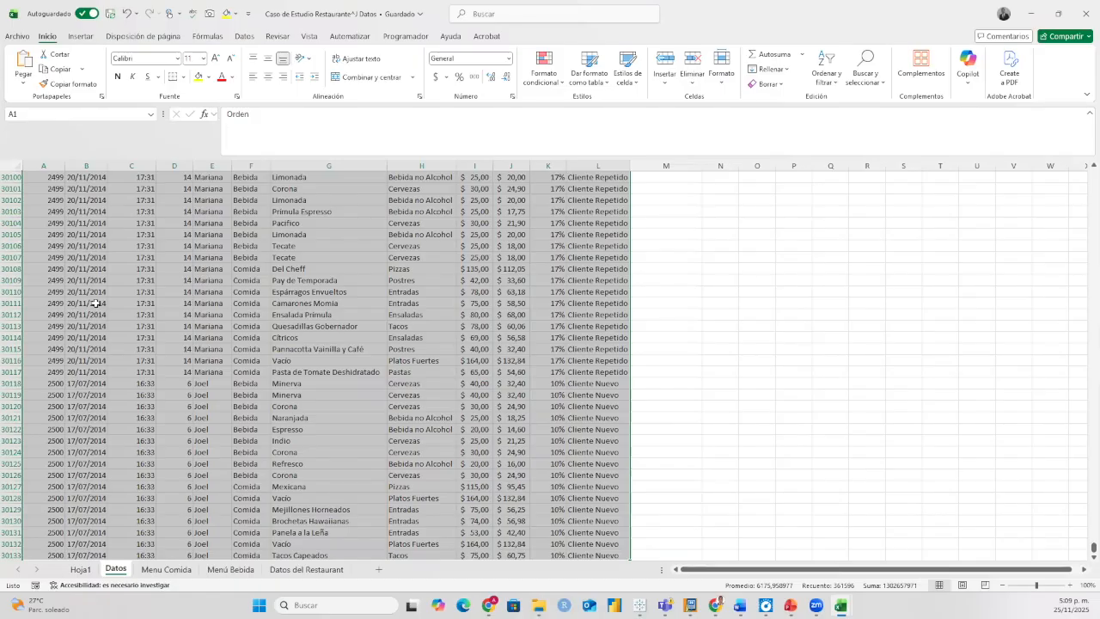
Insert a second pivot table from the selected data into the existing sheet Hoja1 at cell A23.
{"action": "left_click", "coordinate": [75, 36]}
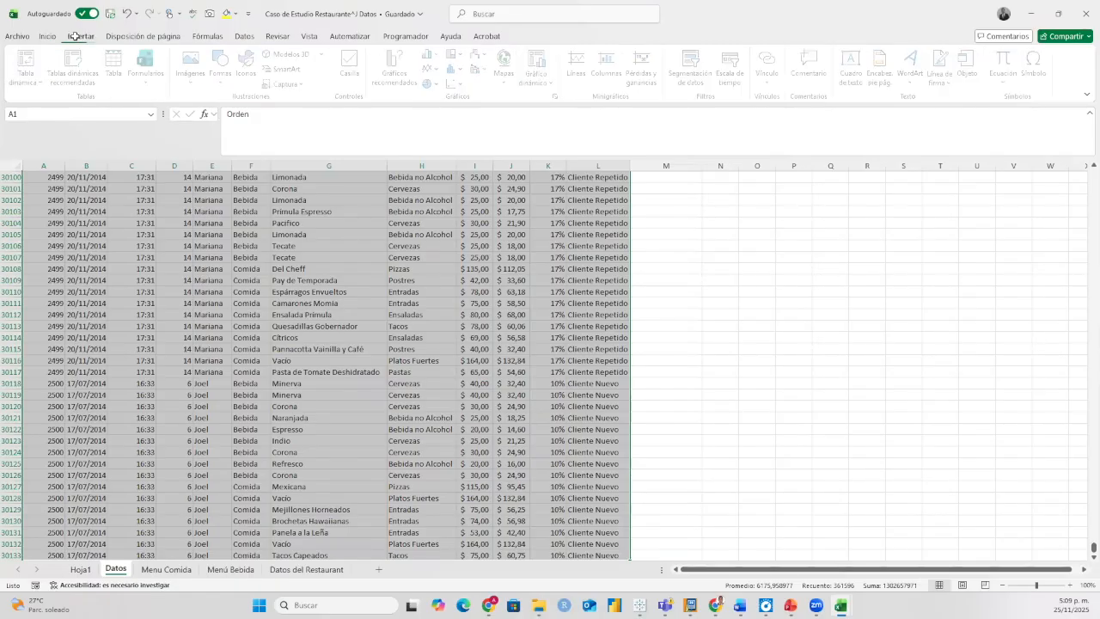
{"action": "left_click", "coordinate": [29, 61]}
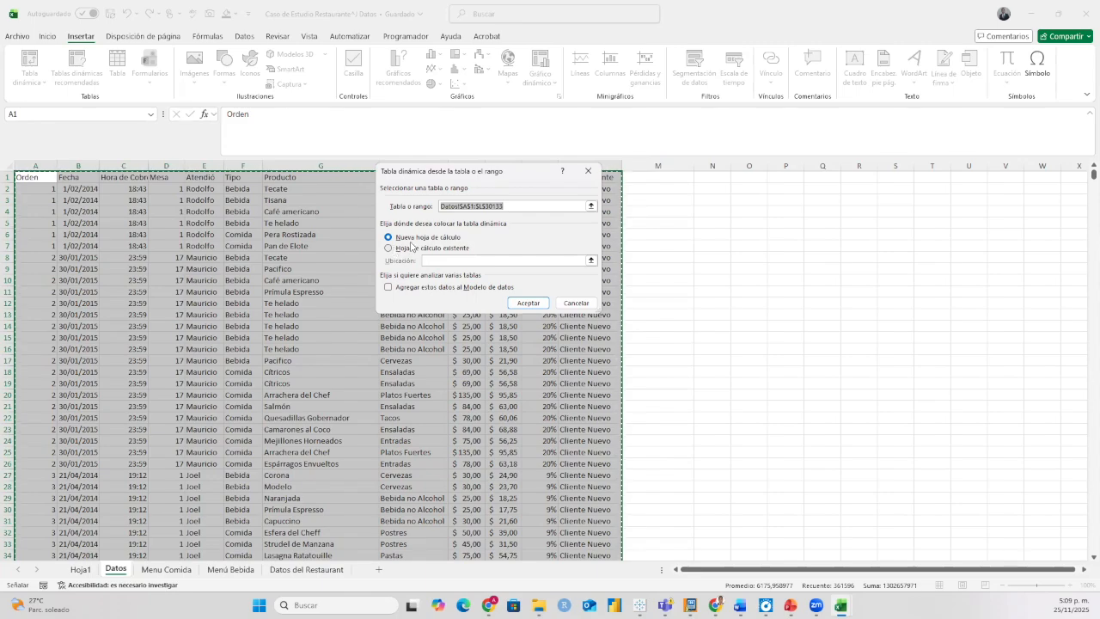
{"action": "left_click", "coordinate": [420, 251]}
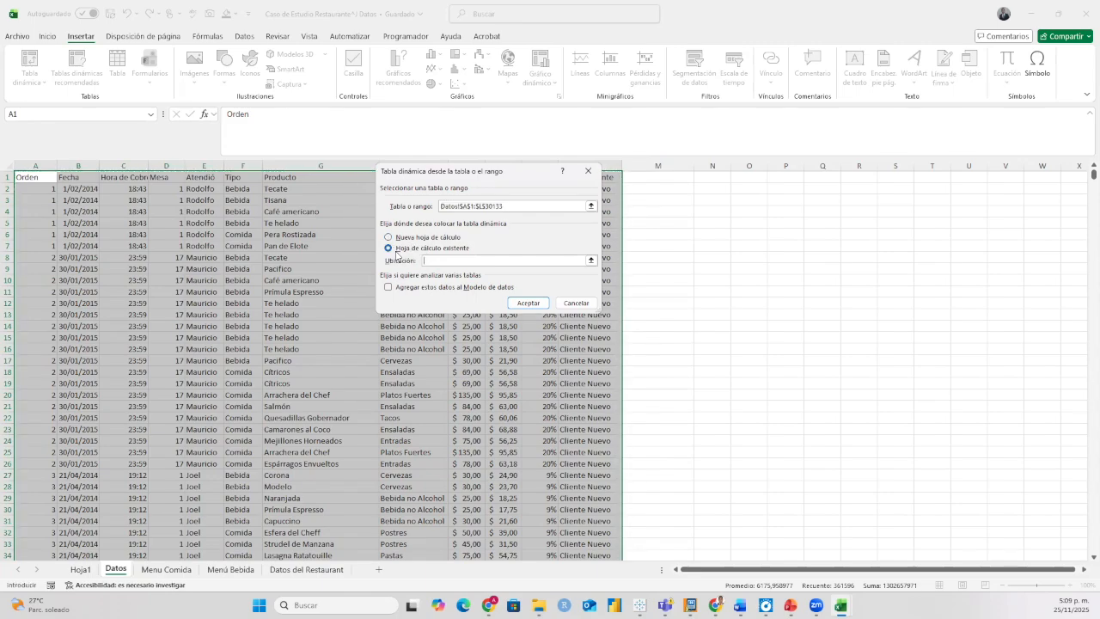
{"action": "left_click", "coordinate": [591, 262]}
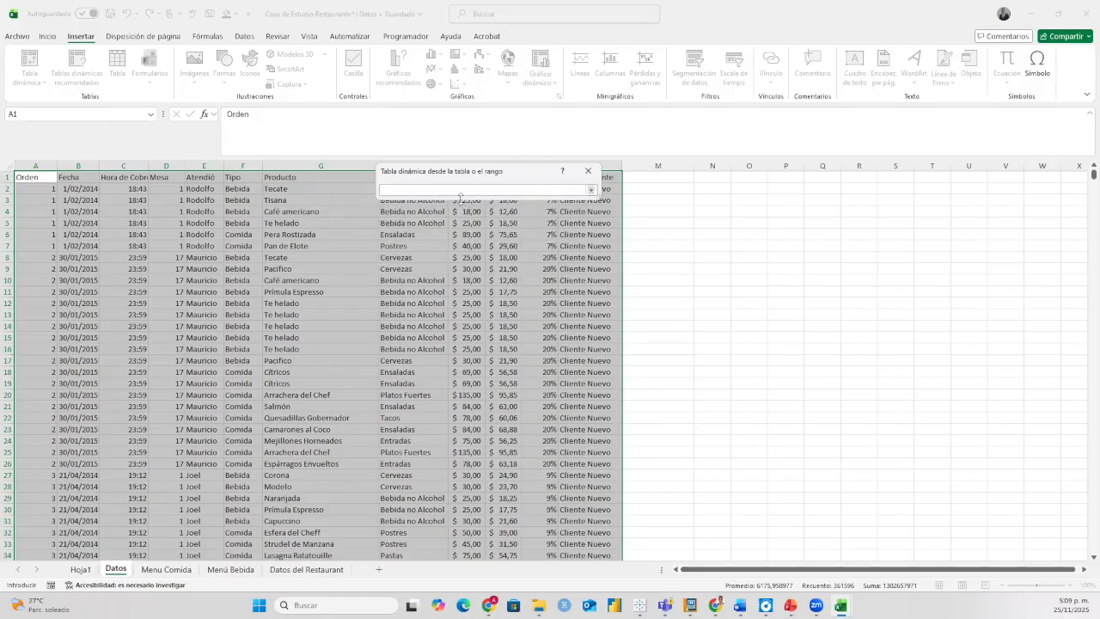
{"action": "left_click", "coordinate": [82, 571]}
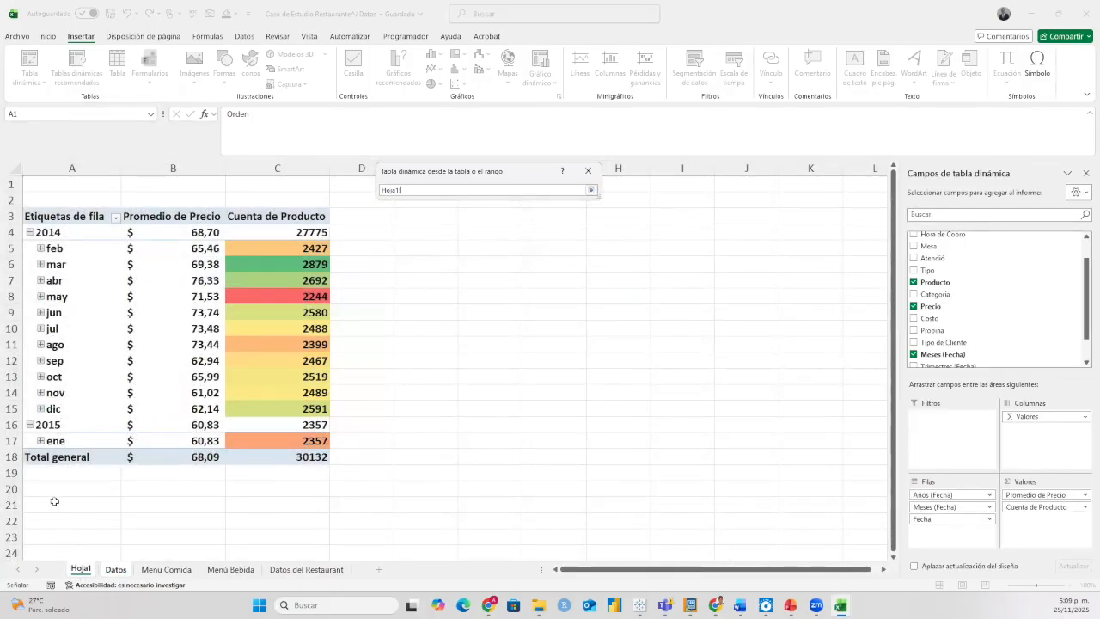
{"action": "left_click", "coordinate": [55, 536]}
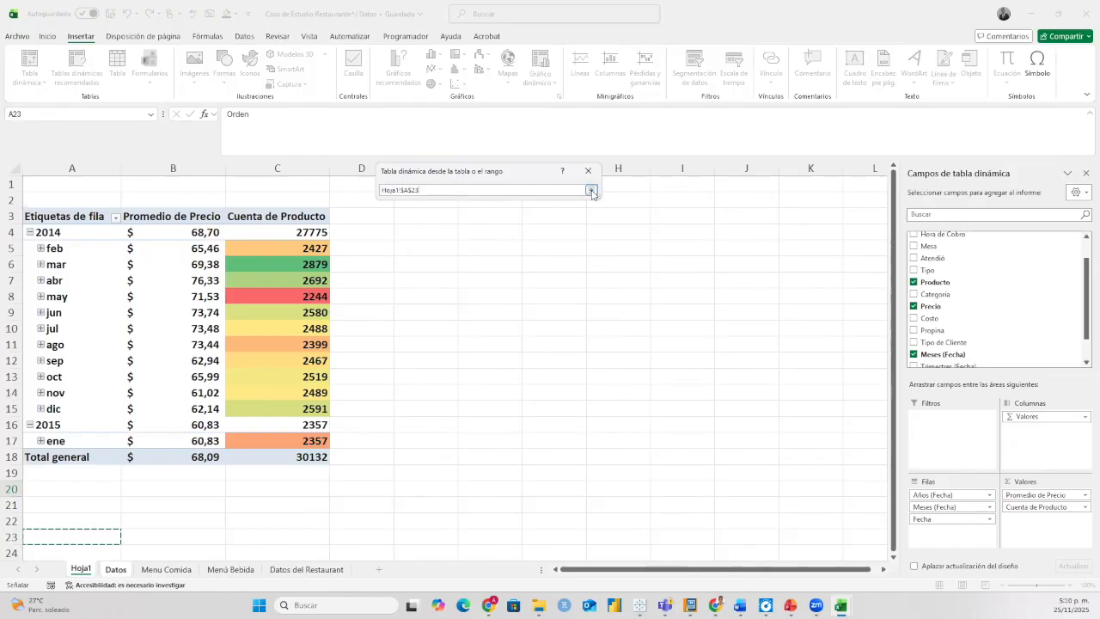
{"action": "left_click", "coordinate": [591, 193]}
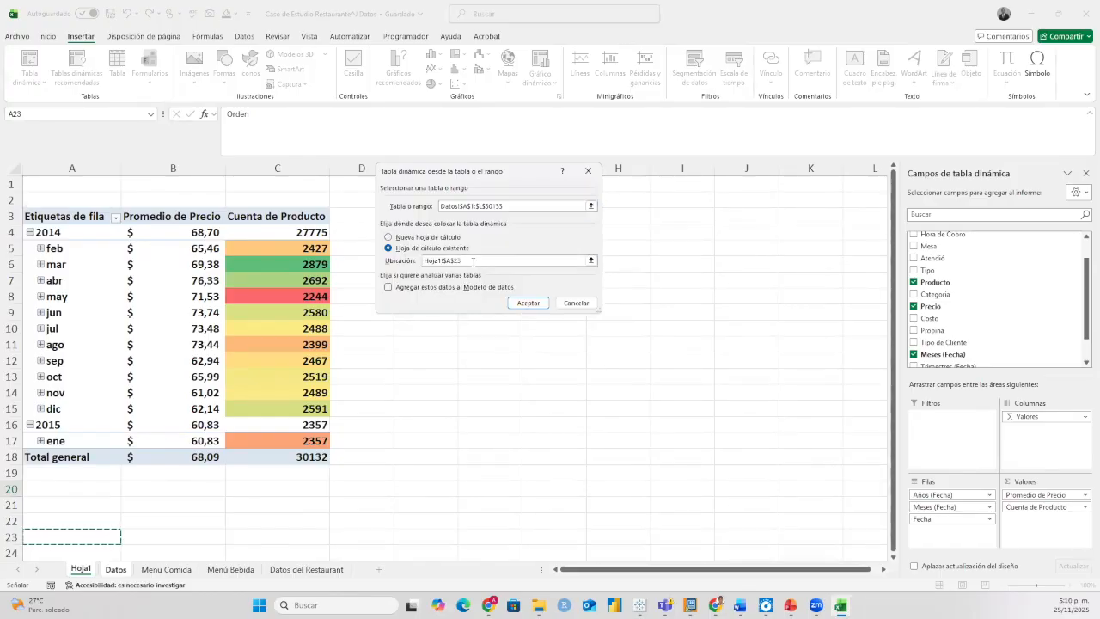
{"action": "left_click", "coordinate": [528, 303]}
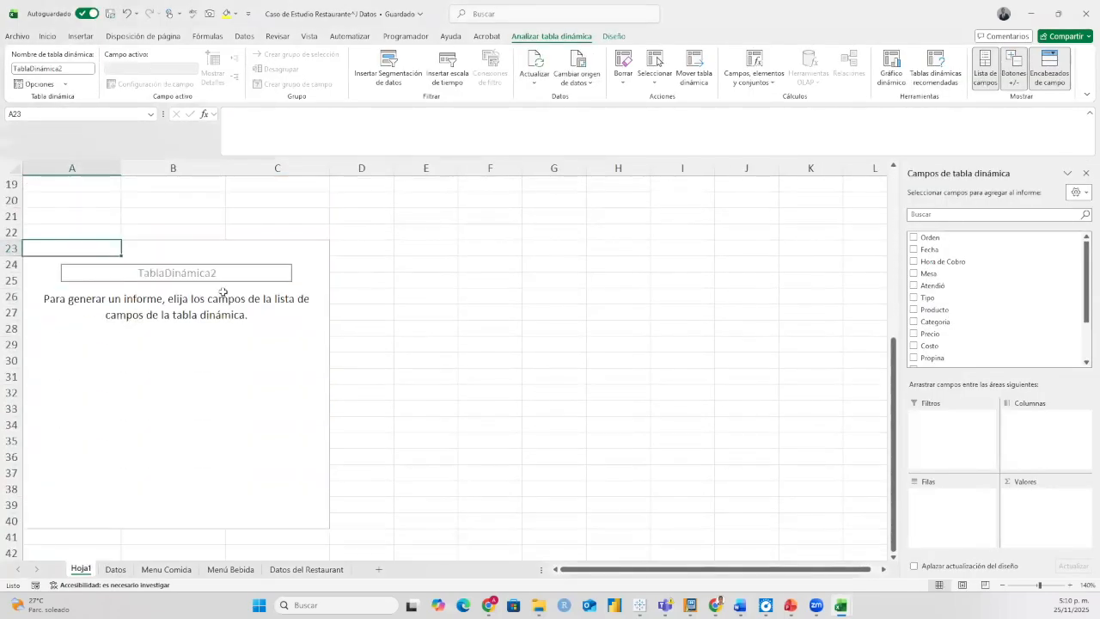
Place the Producto field in the new pivot table's columns, move it to rows, and look through the product list.
{"action": "scroll", "coordinate": [188, 276], "scroll_direction": "up", "scroll_amount": 5}
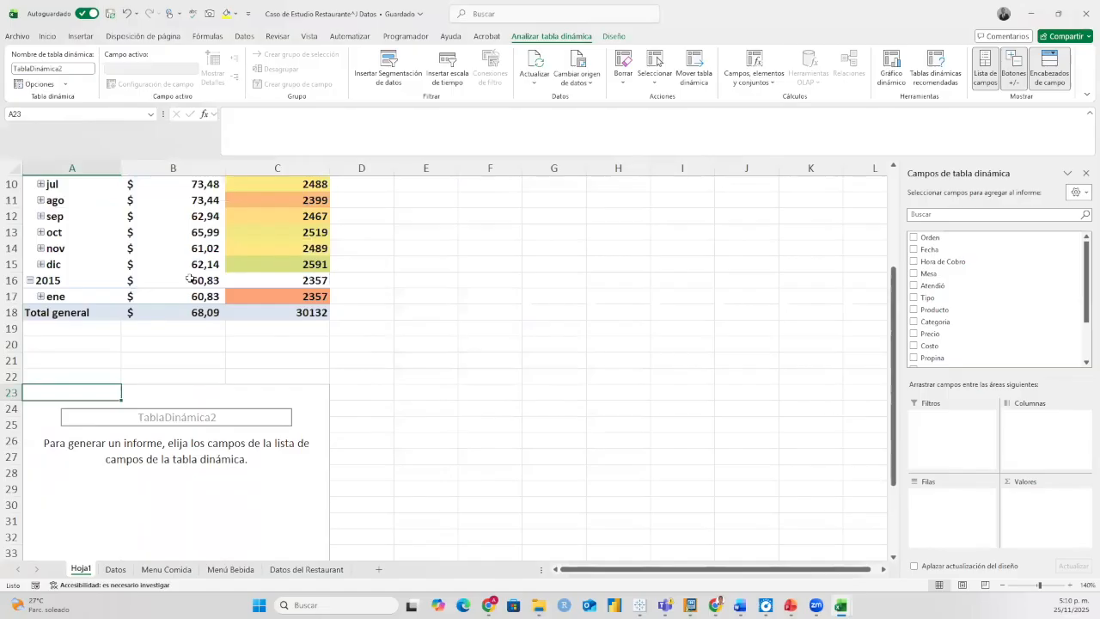
{"action": "scroll", "coordinate": [189, 278], "scroll_direction": "down", "scroll_amount": 6}
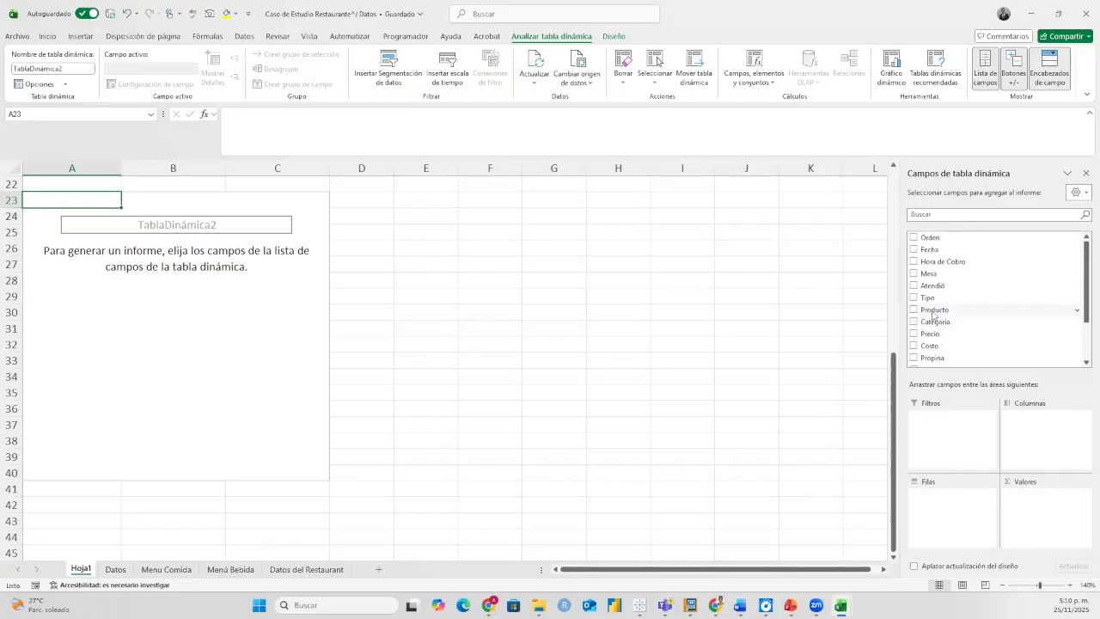
{"action": "left_click_drag", "start_coordinate": [934, 312], "coordinate": [1031, 445]}
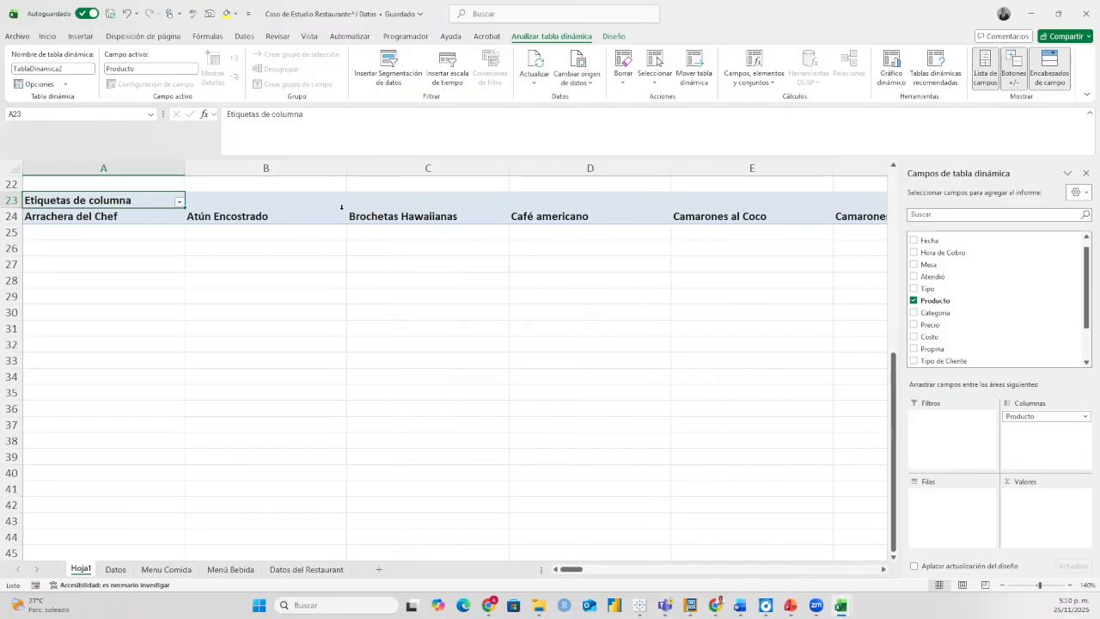
{"action": "left_click_drag", "start_coordinate": [1030, 418], "coordinate": [967, 507]}
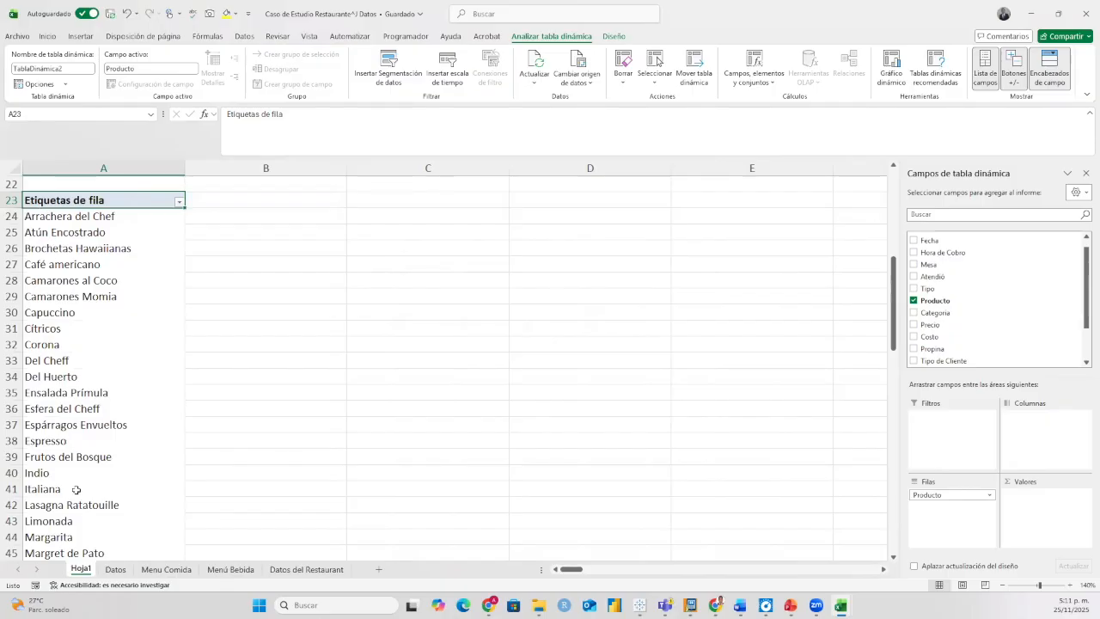
{"action": "scroll", "coordinate": [76, 489], "scroll_direction": "down", "scroll_amount": 19}
{"action": "scroll", "coordinate": [81, 495], "scroll_direction": "up", "scroll_amount": 19}
{"action": "scroll", "coordinate": [80, 491], "scroll_direction": "up", "scroll_amount": 6}
{"action": "scroll", "coordinate": [84, 491], "scroll_direction": "down", "scroll_amount": 4}
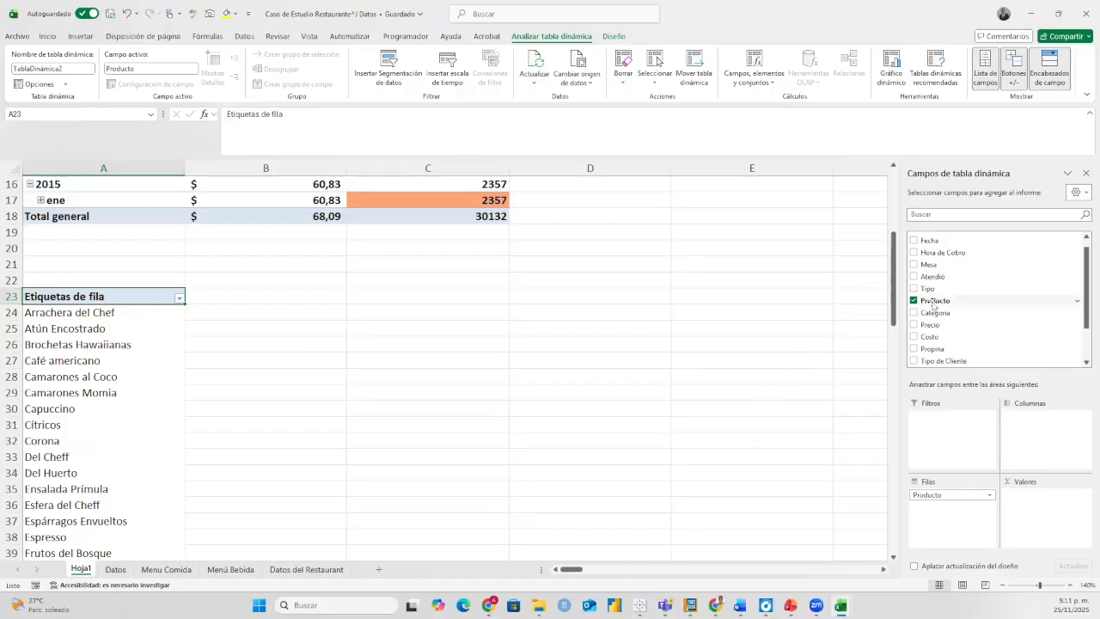
Add Producto to the new pivot table's values as a count and check the count for Café americano.
{"action": "left_click_drag", "start_coordinate": [934, 302], "coordinate": [1041, 505]}
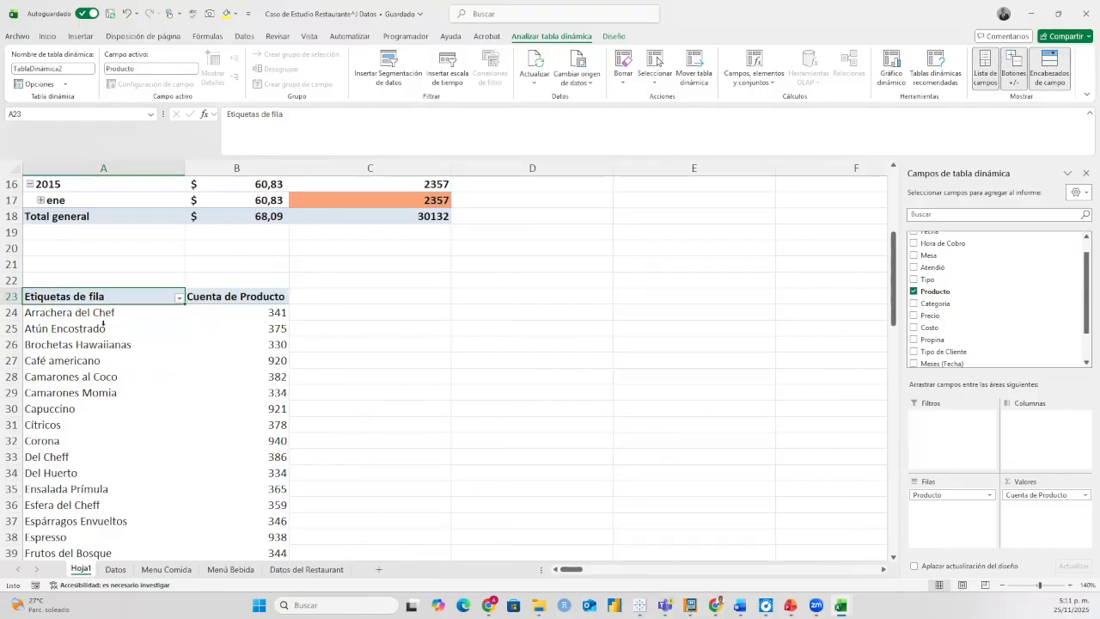
{"action": "left_click", "coordinate": [268, 330]}
{"action": "left_click", "coordinate": [70, 361]}
{"action": "left_click", "coordinate": [250, 363]}
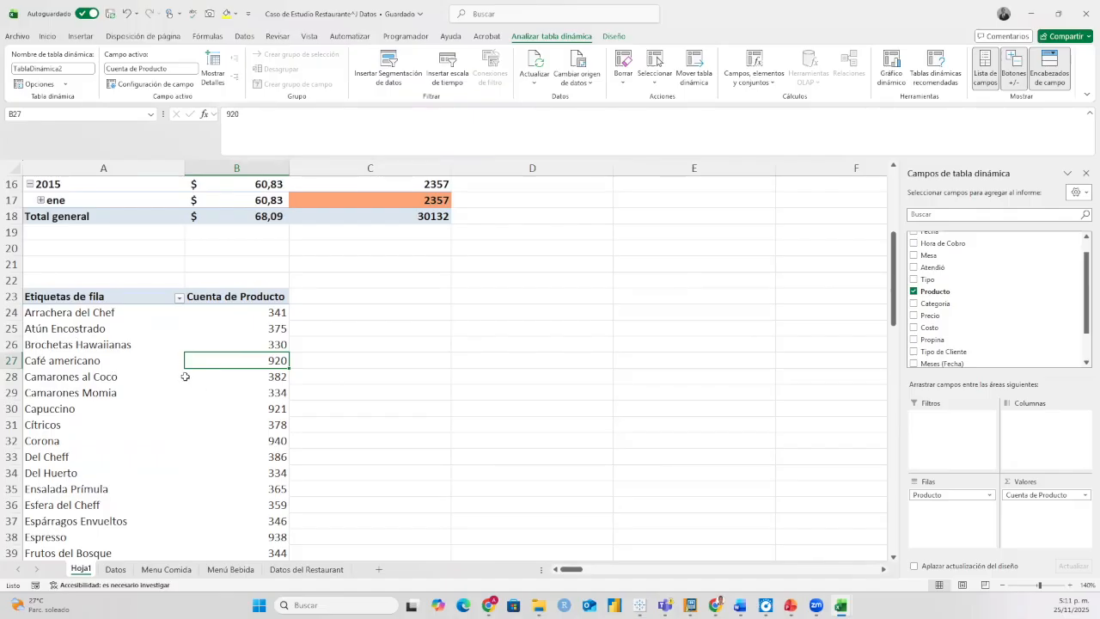
{"action": "mouse_move", "coordinate": [186, 377]}
Add the Tipo field as a report filter on the product pivot table and filter it to Bebida.
{"action": "left_click", "coordinate": [127, 568]}
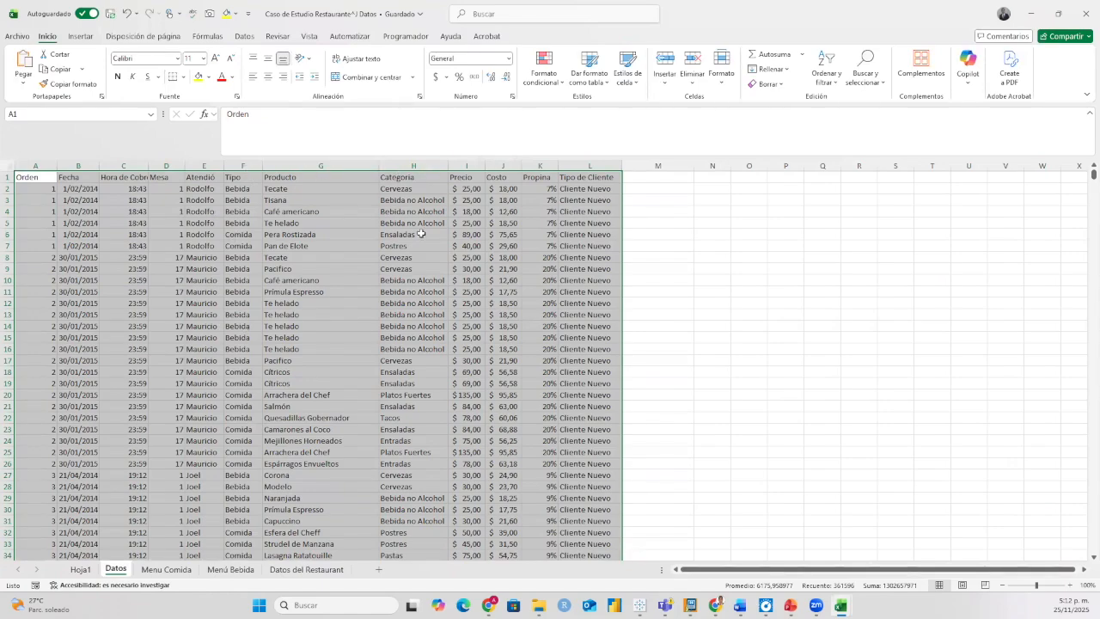
{"action": "left_click", "coordinate": [80, 570]}
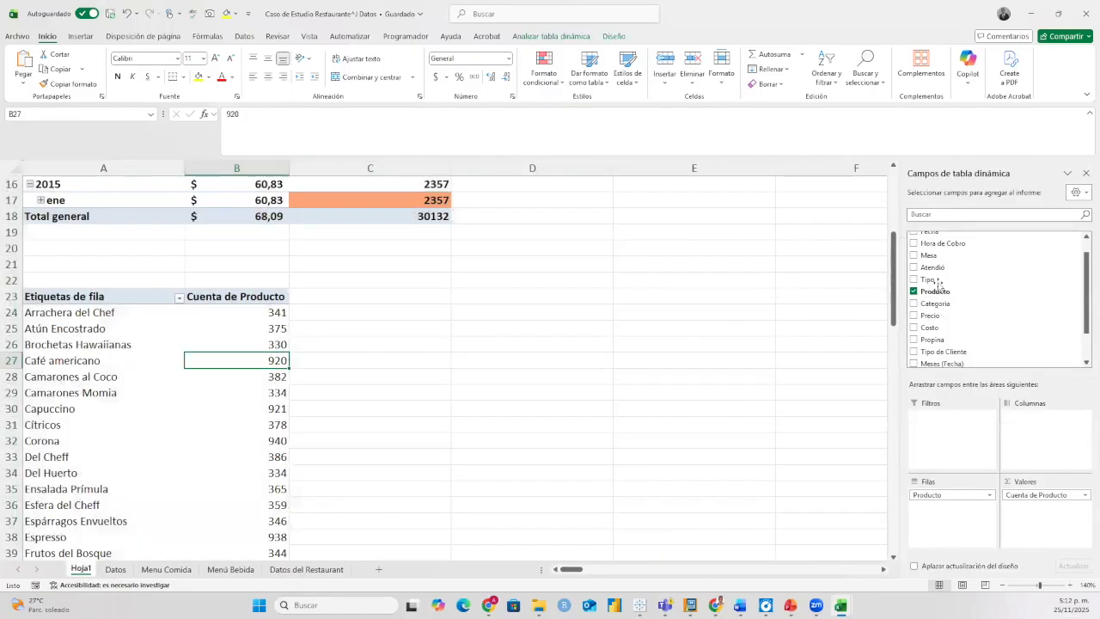
{"action": "left_click_drag", "start_coordinate": [937, 281], "coordinate": [954, 438]}
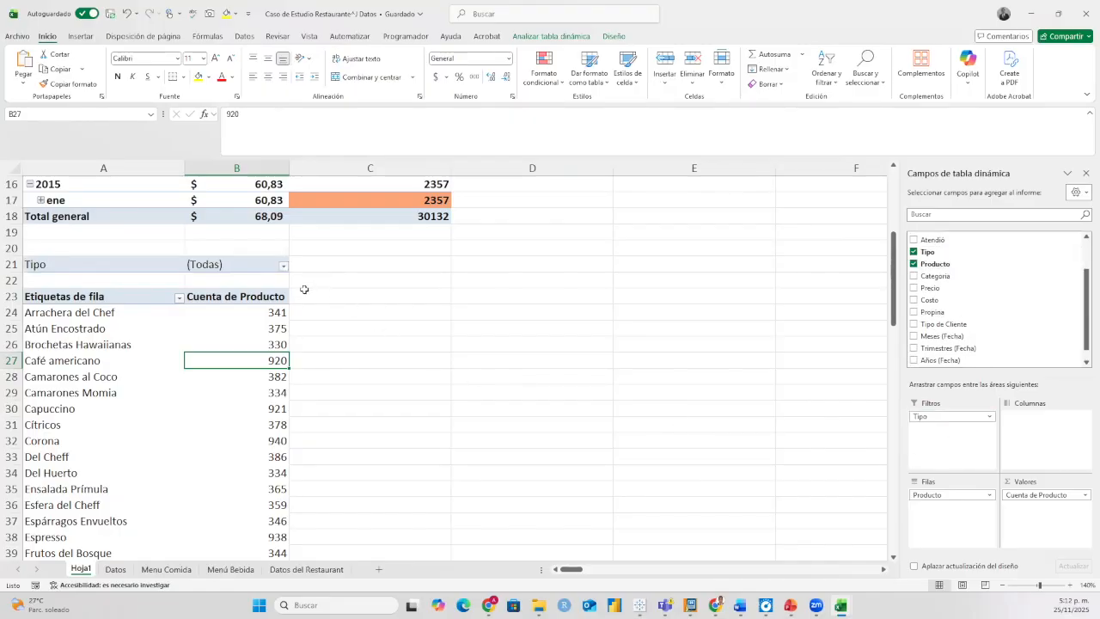
{"action": "left_click", "coordinate": [284, 268]}
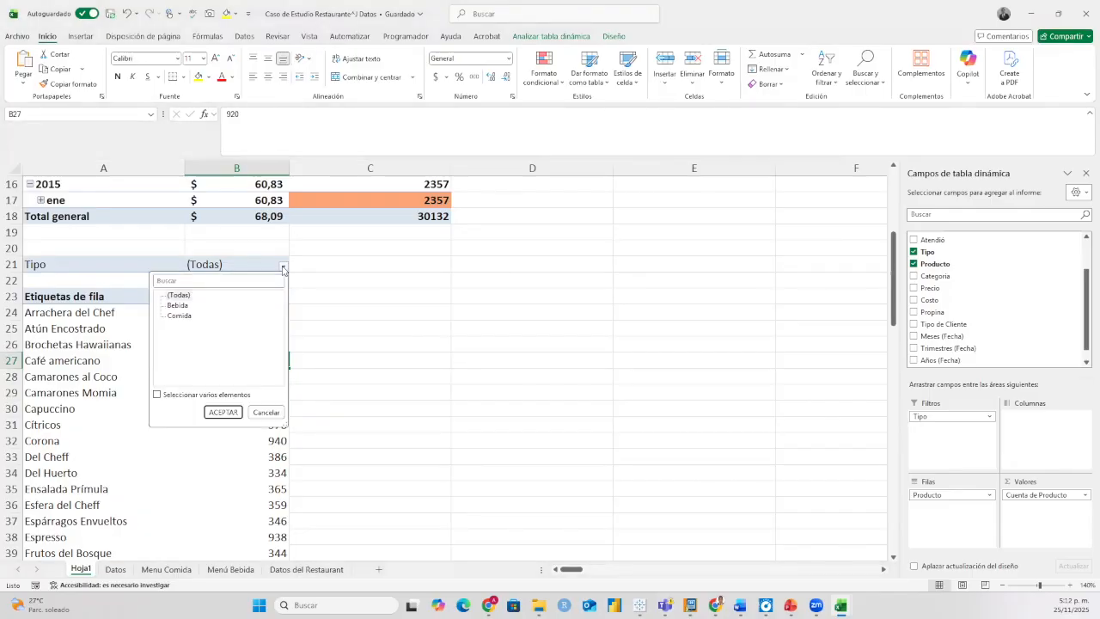
{"action": "left_click", "coordinate": [177, 306]}
{"action": "left_click", "coordinate": [232, 416]}
{"action": "left_click", "coordinate": [232, 417]}
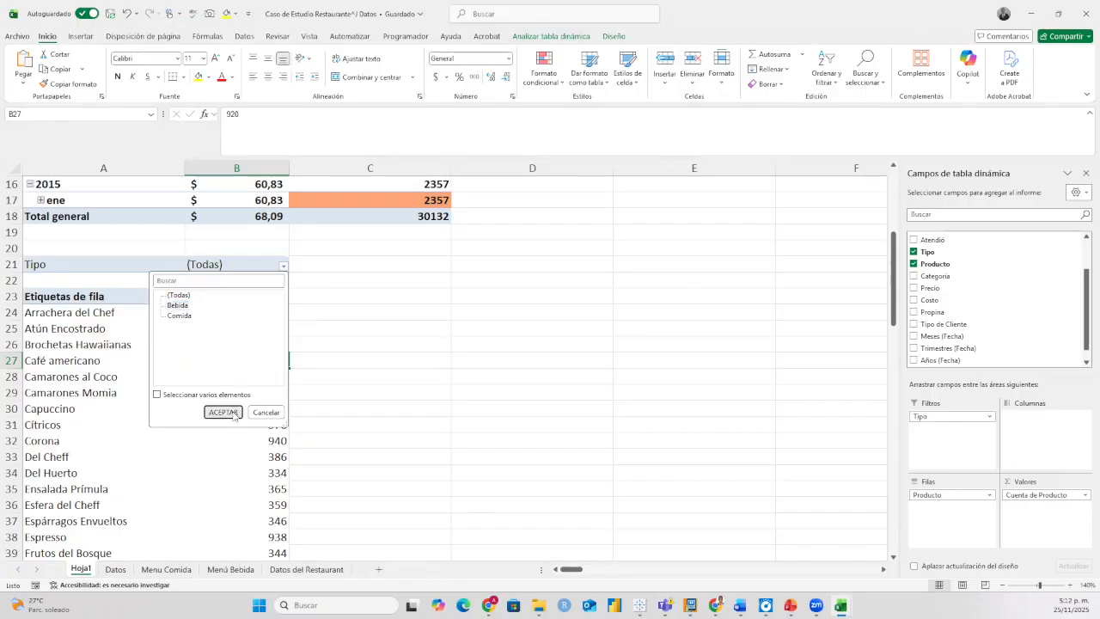
{"action": "scroll", "coordinate": [140, 383], "scroll_direction": "down", "scroll_amount": 5}
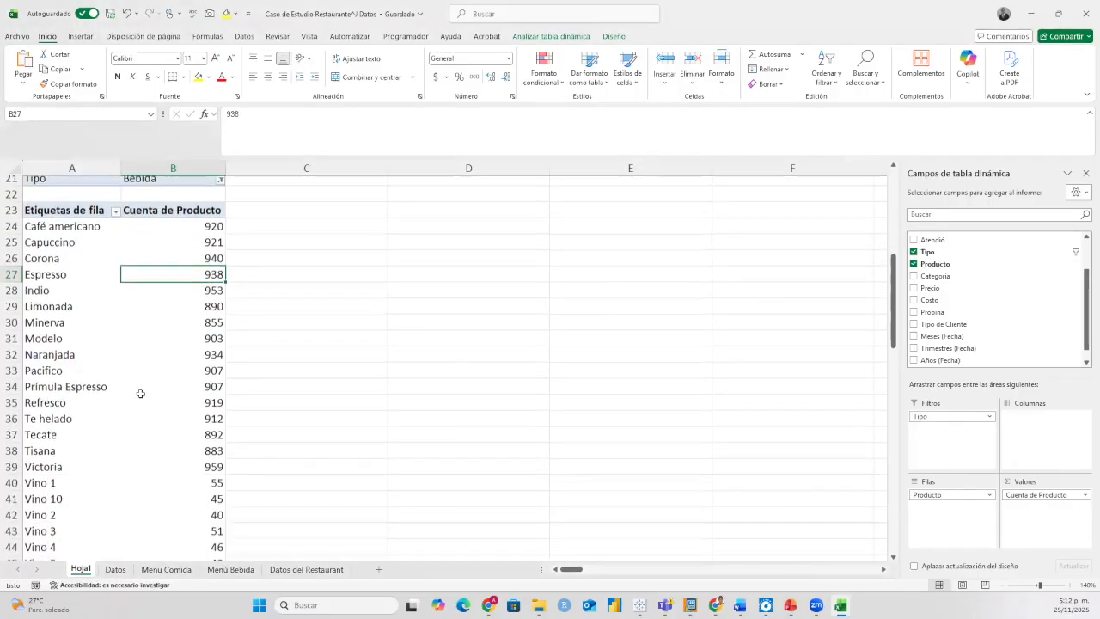
Look over the drink counts and switch the product pivot table's Tipo filter to Comida.
{"action": "scroll", "coordinate": [140, 396], "scroll_direction": "up", "scroll_amount": 2}
{"action": "scroll", "coordinate": [140, 402], "scroll_direction": "up", "scroll_amount": 3}
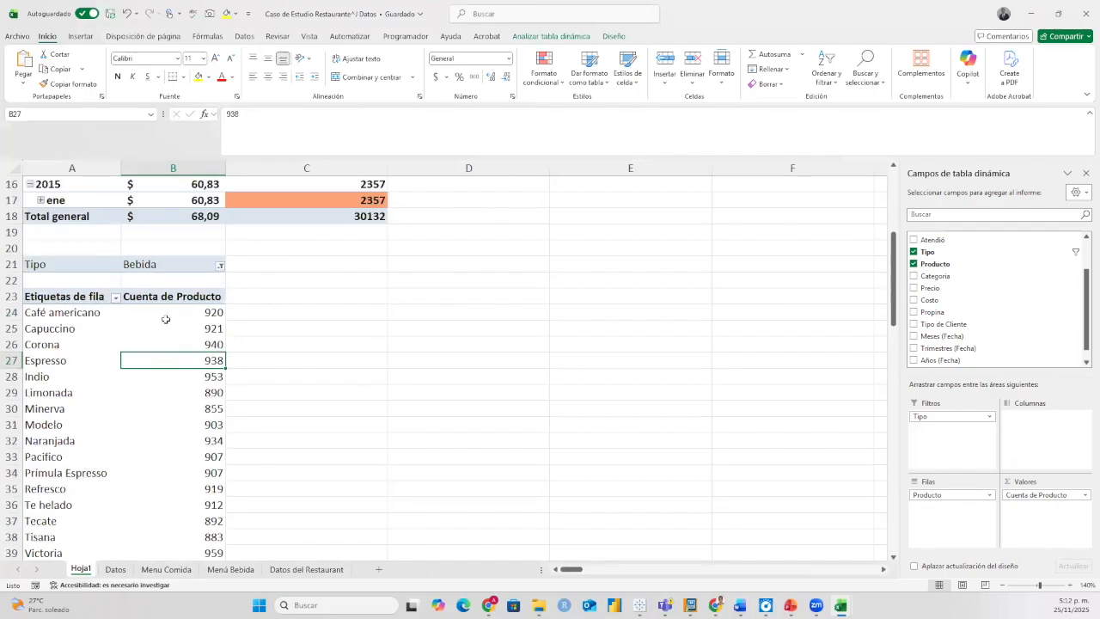
{"action": "scroll", "coordinate": [163, 388], "scroll_direction": "down", "scroll_amount": 4}
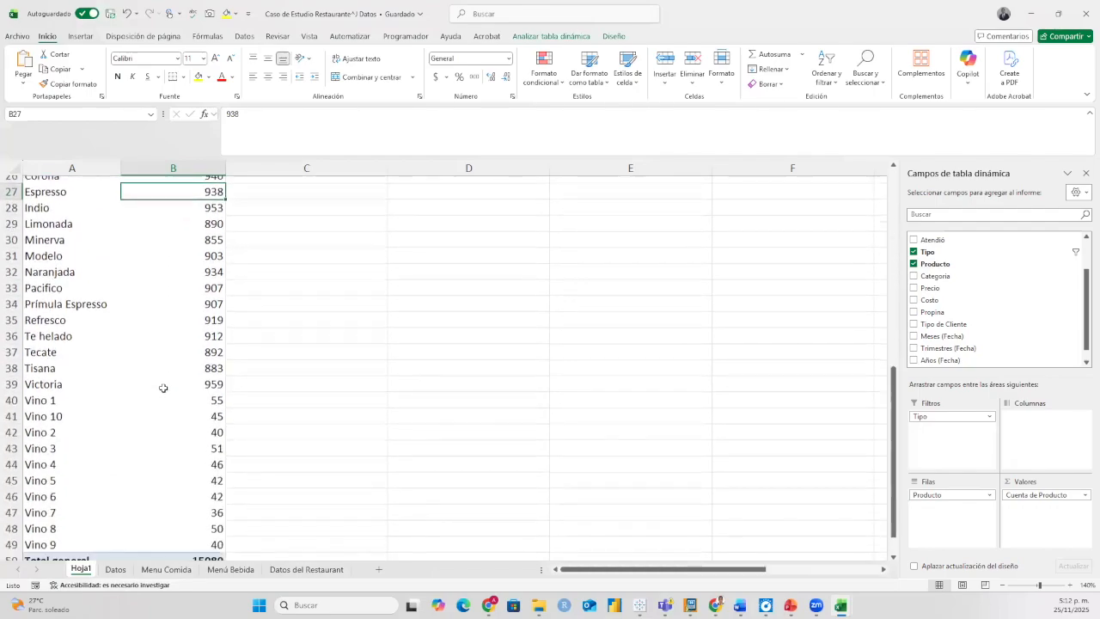
{"action": "scroll", "coordinate": [130, 442], "scroll_direction": "down", "scroll_amount": 1}
{"action": "scroll", "coordinate": [130, 440], "scroll_direction": "up", "scroll_amount": 4}
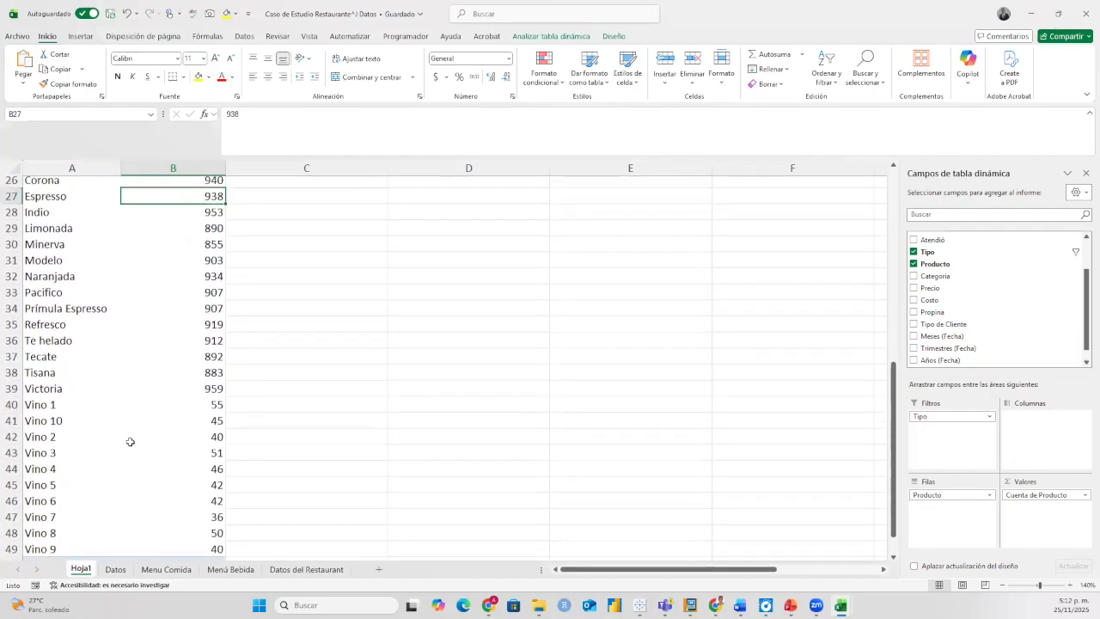
{"action": "scroll", "coordinate": [120, 422], "scroll_direction": "up", "scroll_amount": 1}
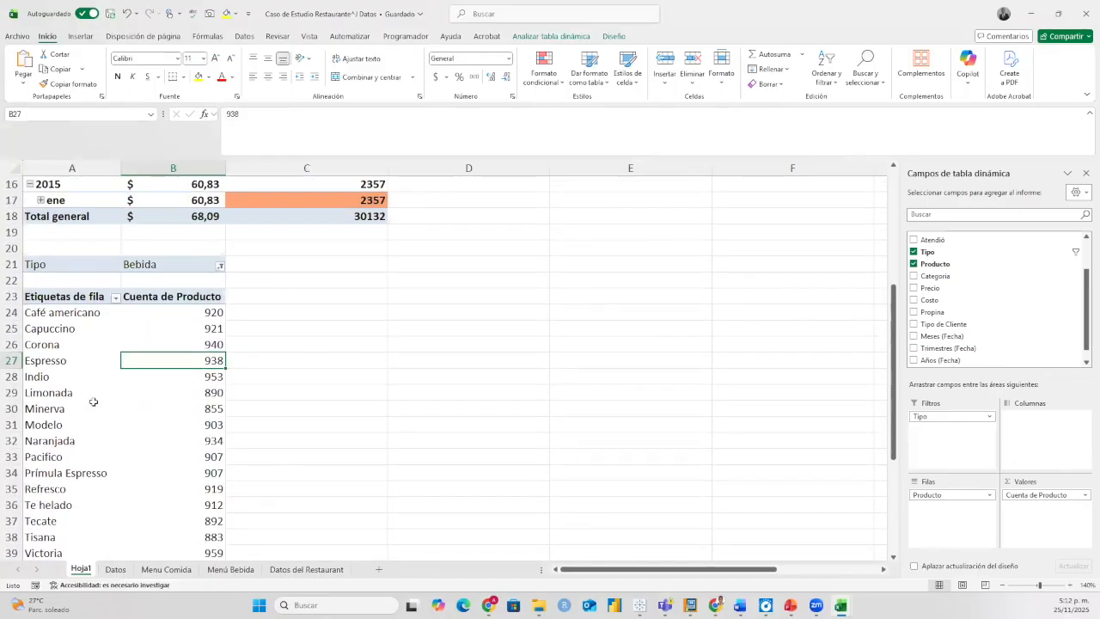
{"action": "left_click", "coordinate": [220, 265]}
{"action": "left_click", "coordinate": [117, 317]}
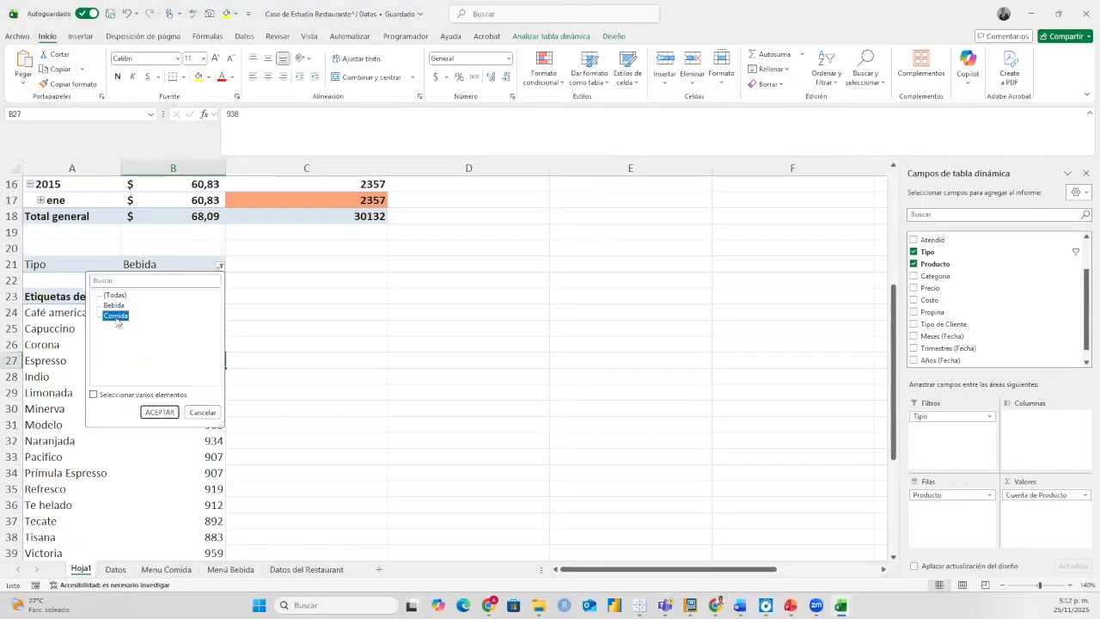
{"action": "left_click", "coordinate": [154, 416]}
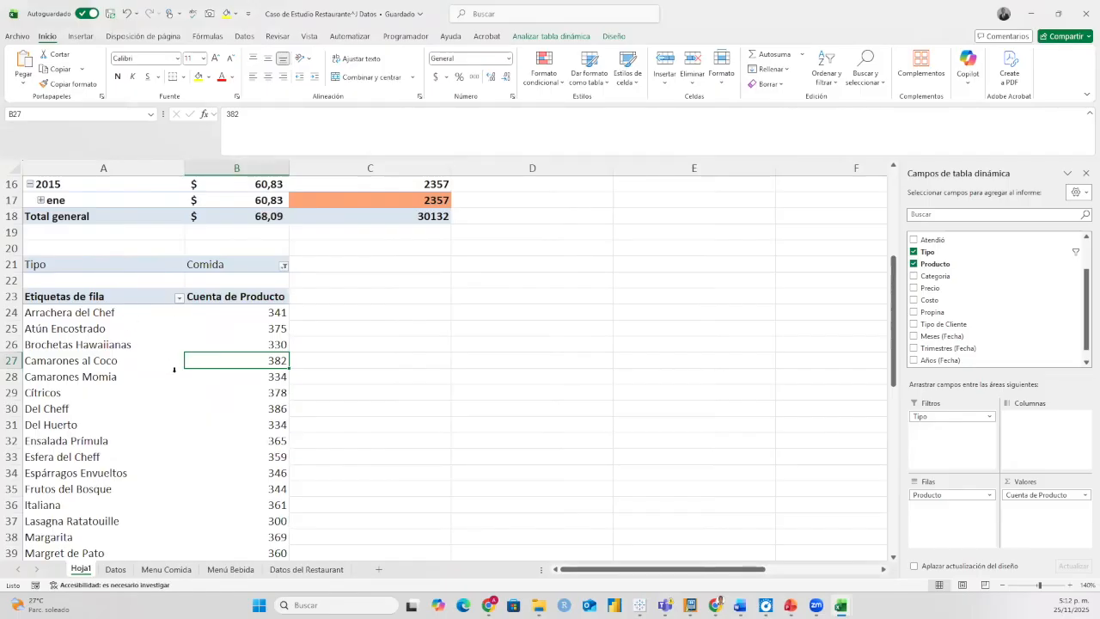
Add the Categoria field to the pivot table's columns, move it to rows, and place it above Producto.
{"action": "scroll", "coordinate": [175, 370], "scroll_direction": "down", "scroll_amount": 5}
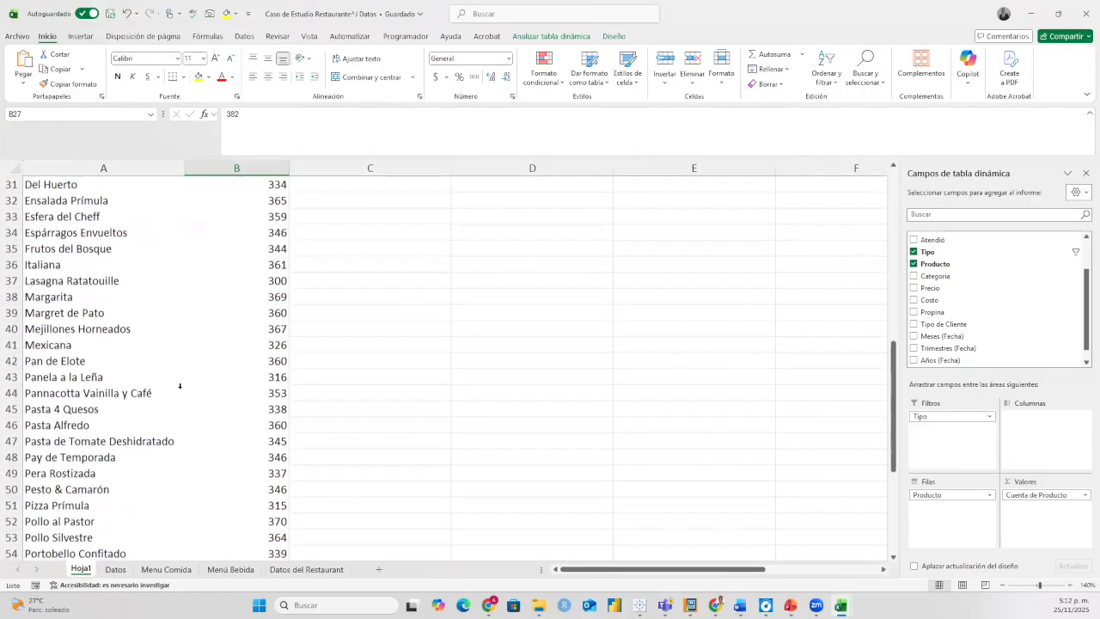
{"action": "scroll", "coordinate": [179, 386], "scroll_direction": "down", "scroll_amount": 5}
{"action": "scroll", "coordinate": [179, 386], "scroll_direction": "down", "scroll_amount": 1}
{"action": "scroll", "coordinate": [179, 386], "scroll_direction": "up", "scroll_amount": 13}
{"action": "scroll", "coordinate": [181, 382], "scroll_direction": "down", "scroll_amount": 3}
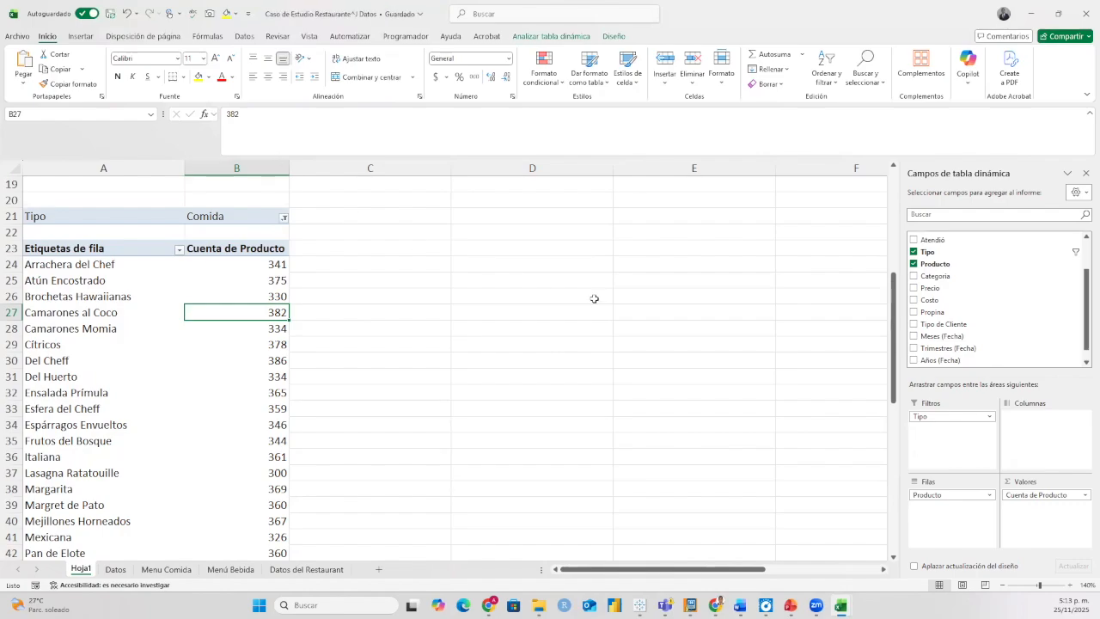
{"action": "left_click_drag", "start_coordinate": [939, 279], "coordinate": [1040, 445]}
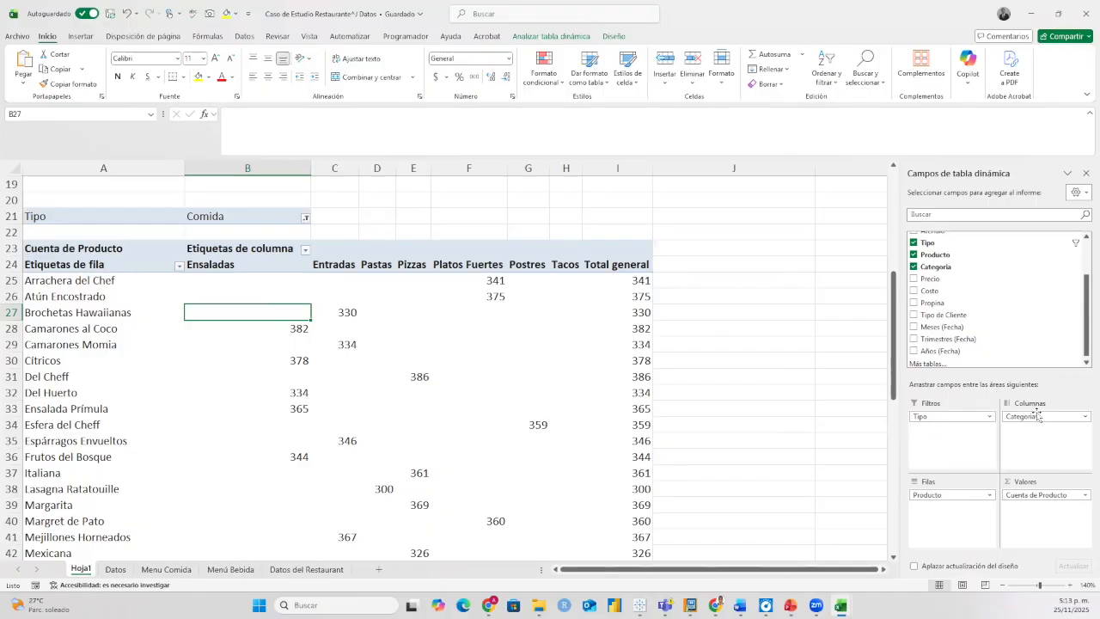
{"action": "left_click_drag", "start_coordinate": [1037, 418], "coordinate": [934, 521]}
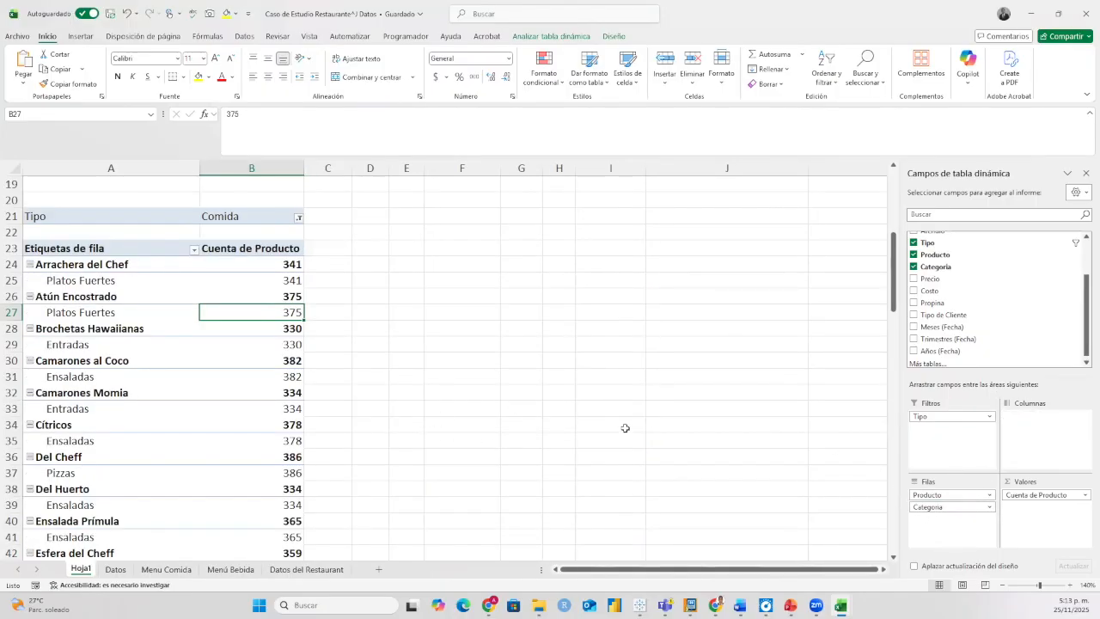
{"action": "left_click_drag", "start_coordinate": [946, 516], "coordinate": [933, 494]}
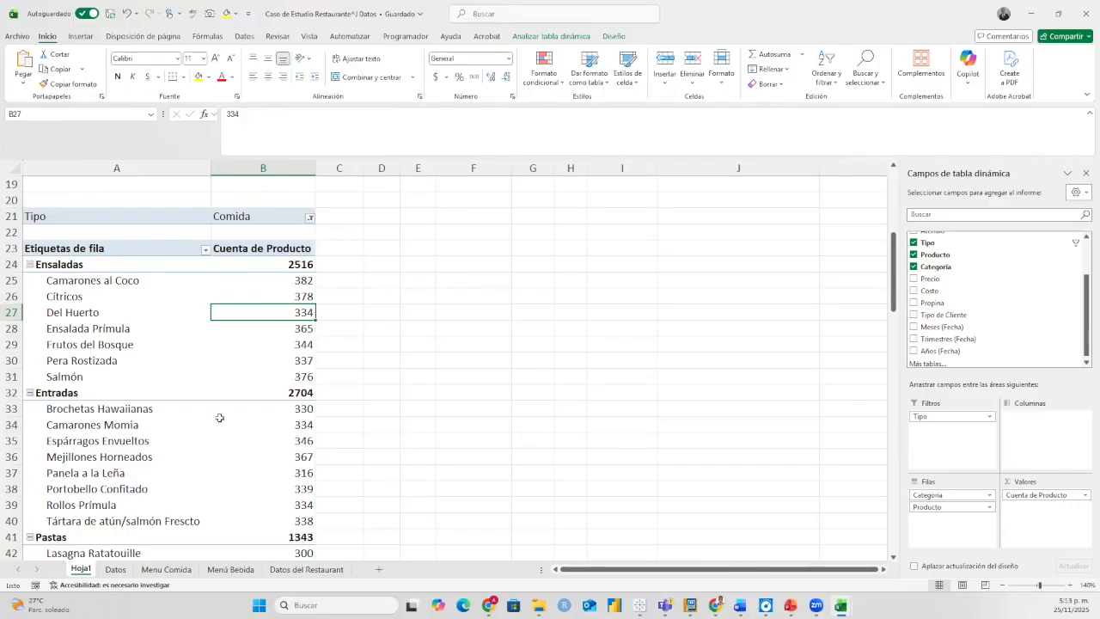
Look over the food products grouped by category and switch the Tipo filter to Bebida.
{"action": "scroll", "coordinate": [215, 412], "scroll_direction": "down", "scroll_amount": 2}
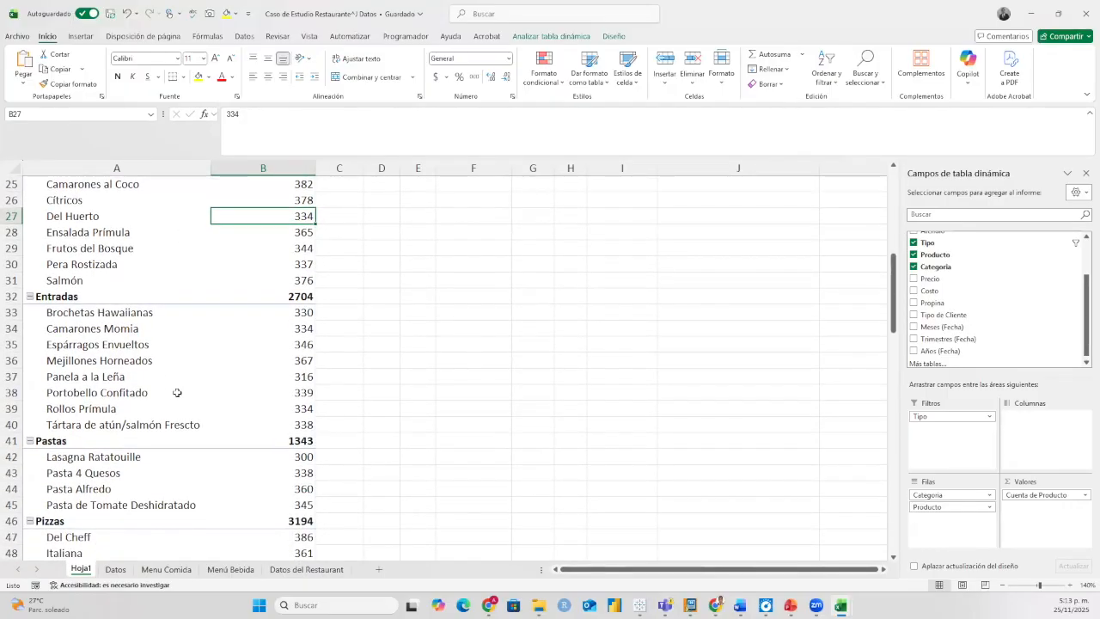
{"action": "scroll", "coordinate": [249, 412], "scroll_direction": "down", "scroll_amount": 8}
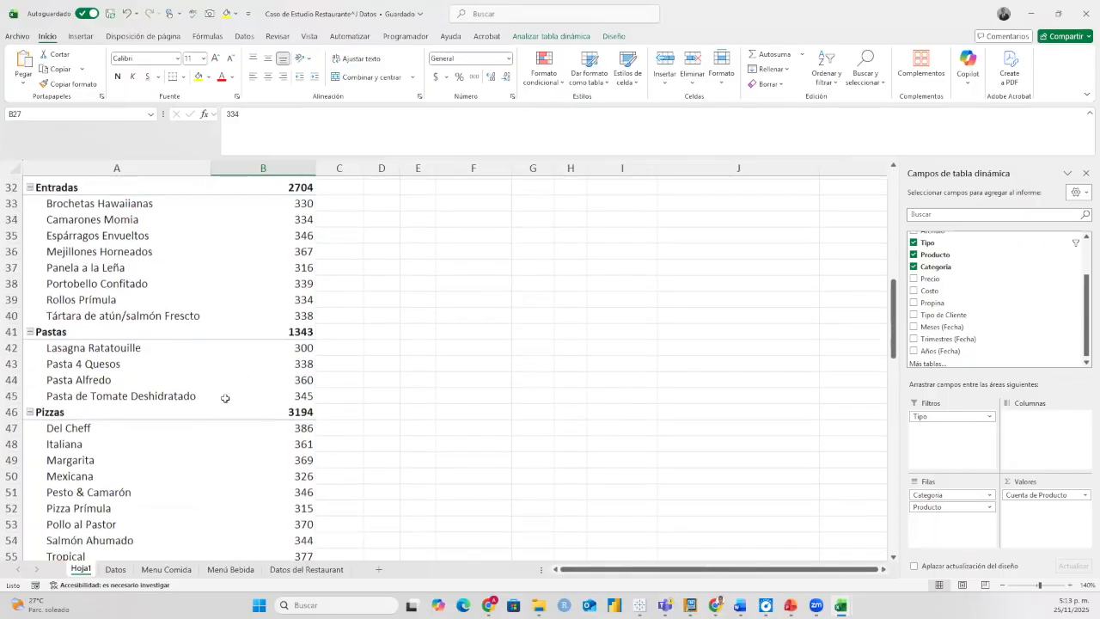
{"action": "scroll", "coordinate": [172, 335], "scroll_direction": "down", "scroll_amount": 4}
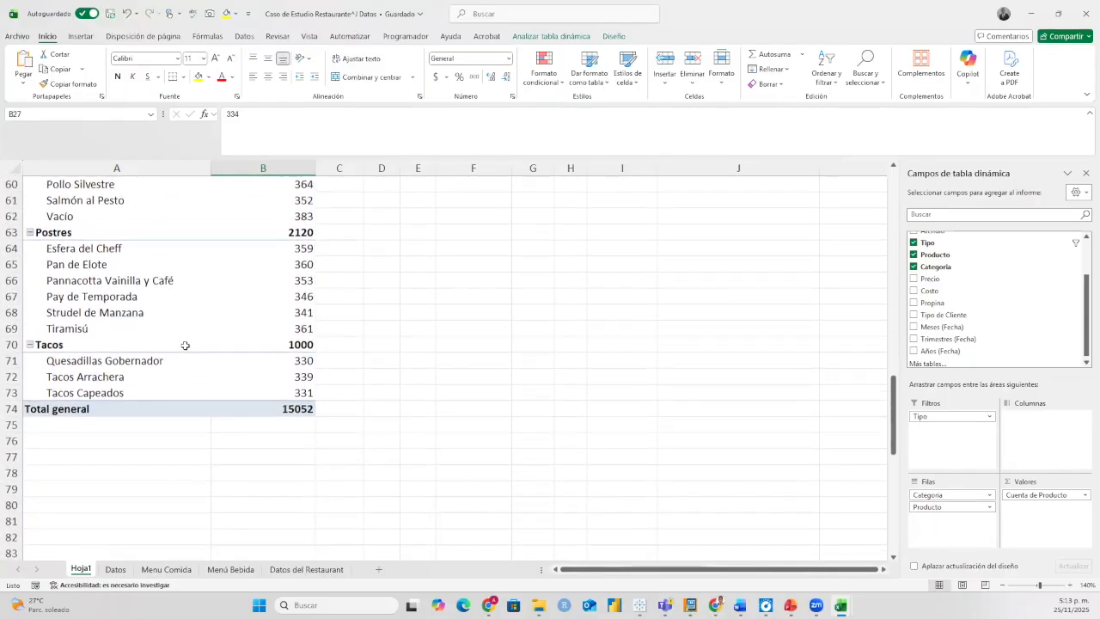
{"action": "scroll", "coordinate": [149, 311], "scroll_direction": "up", "scroll_amount": 17}
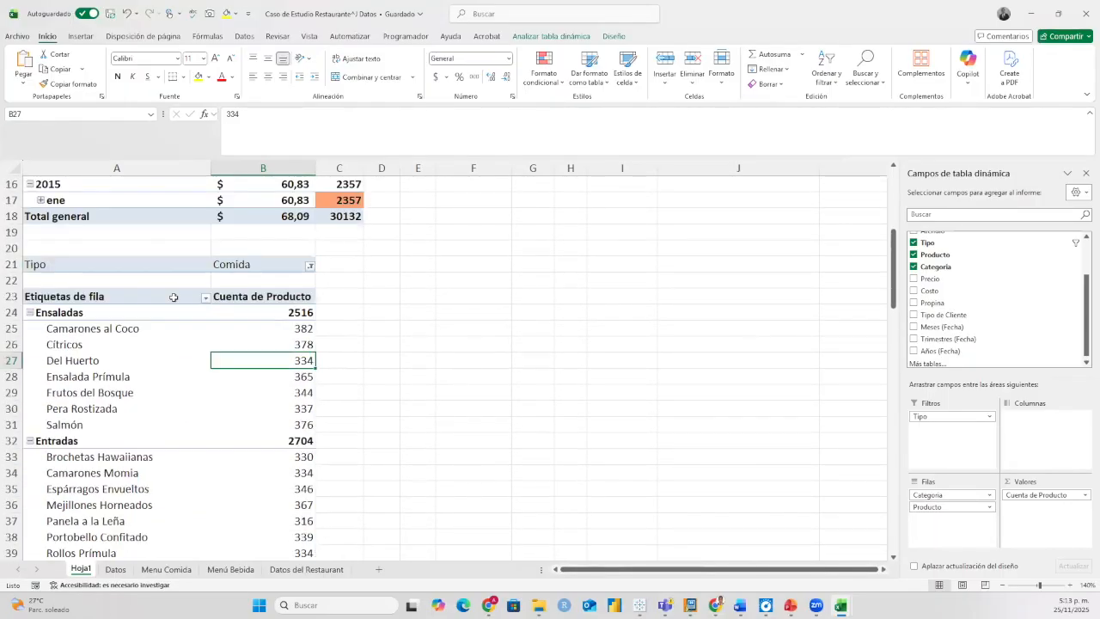
{"action": "left_click", "coordinate": [309, 362]}
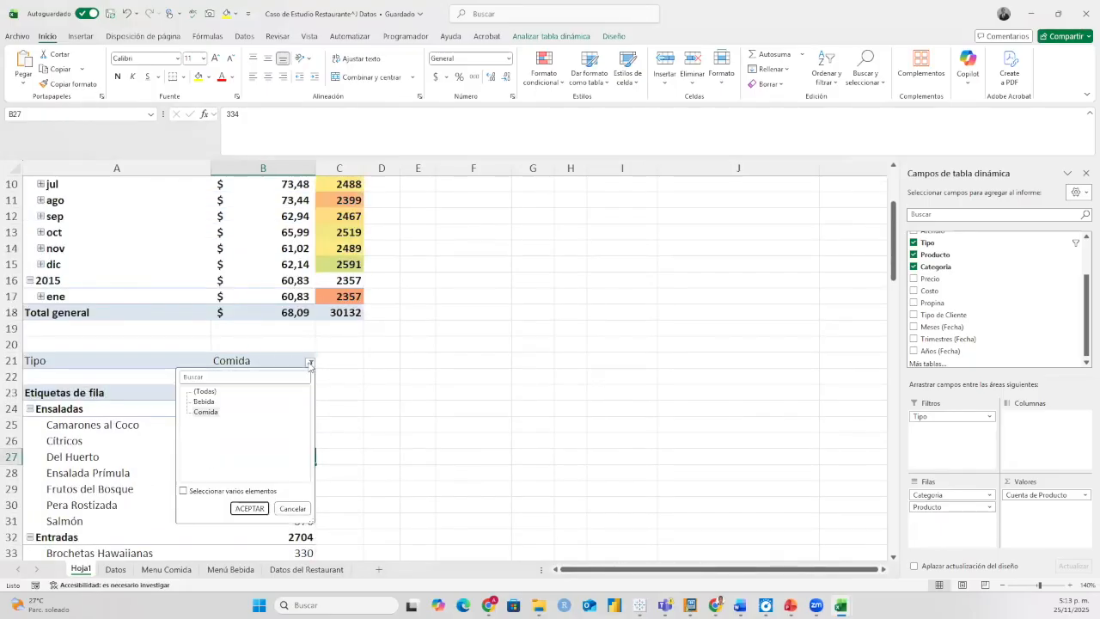
{"action": "left_click", "coordinate": [204, 401]}
{"action": "left_click", "coordinate": [249, 508]}
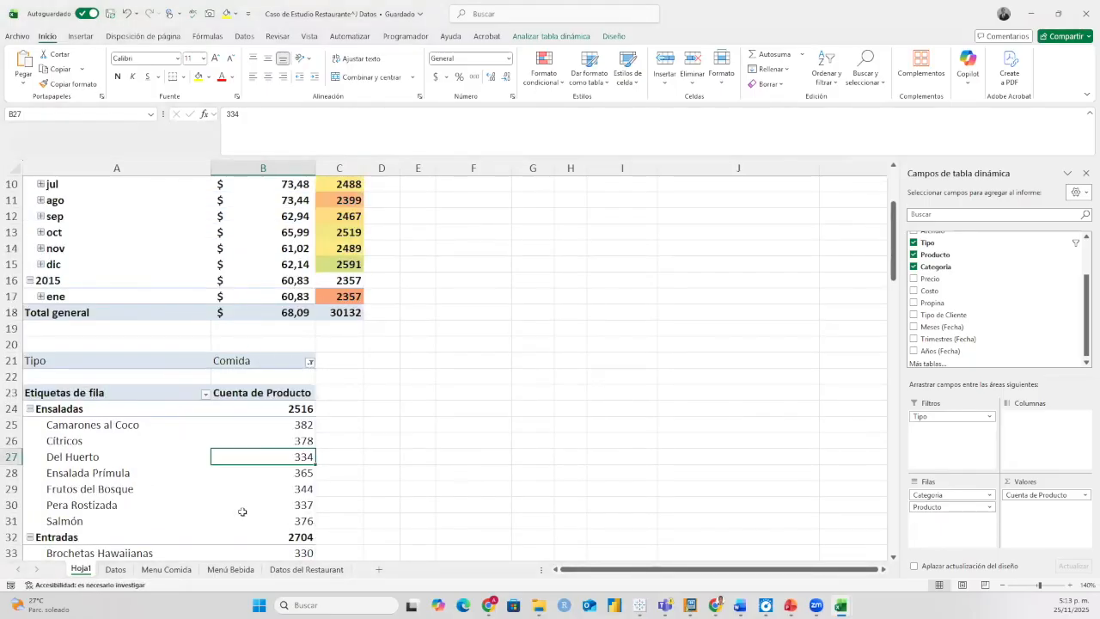
Review the drinks by category and remove the Producto field from the pivot table's rows, keeping only Categoria.
{"action": "scroll", "coordinate": [196, 442], "scroll_direction": "down", "scroll_amount": 2}
{"action": "scroll", "coordinate": [196, 442], "scroll_direction": "down", "scroll_amount": 2}
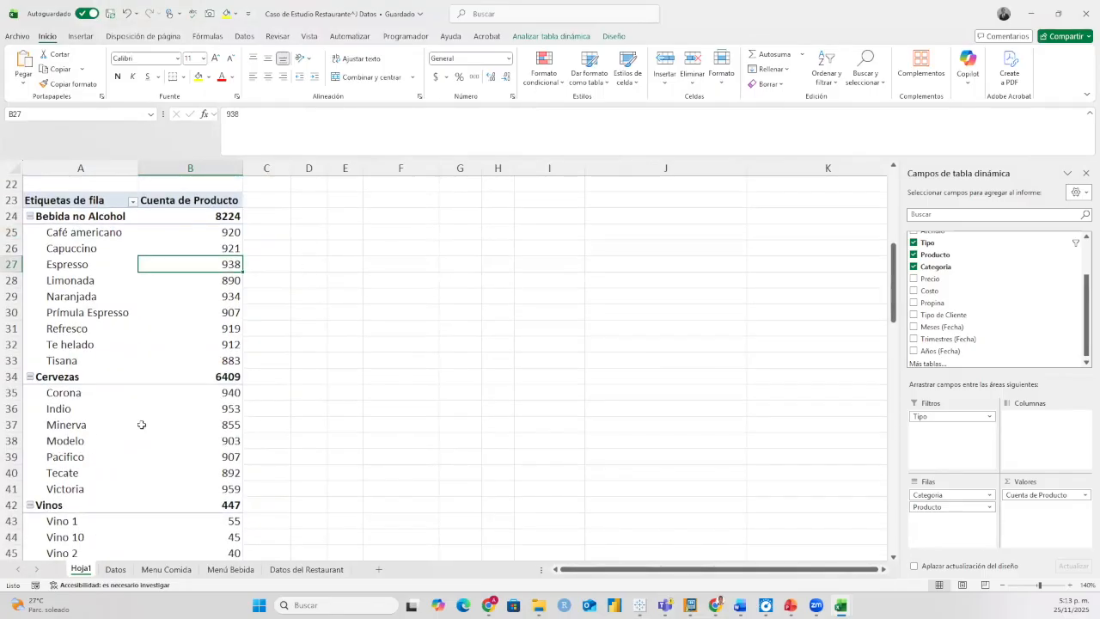
{"action": "scroll", "coordinate": [40, 445], "scroll_direction": "down", "scroll_amount": 4}
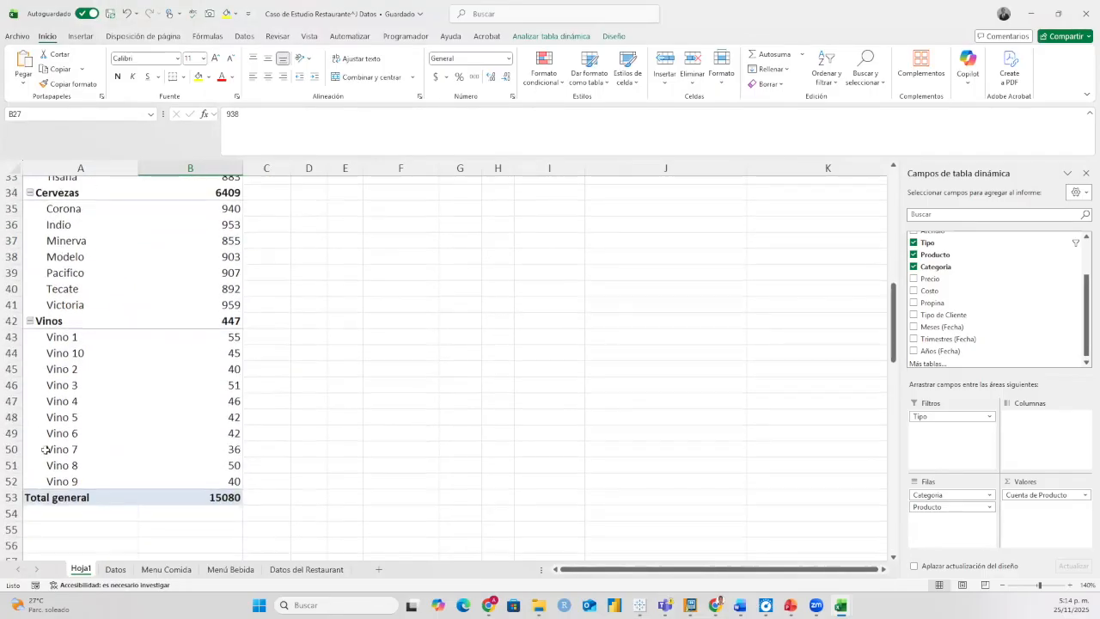
{"action": "scroll", "coordinate": [207, 408], "scroll_direction": "up", "scroll_amount": 5}
{"action": "scroll", "coordinate": [207, 408], "scroll_direction": "up", "scroll_amount": 4}
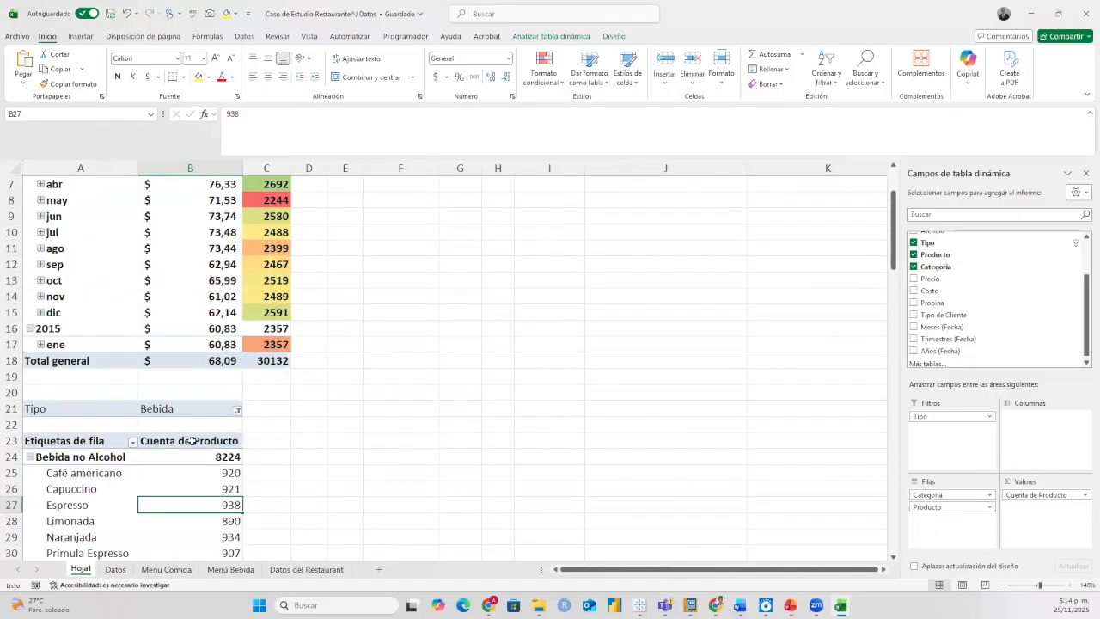
{"action": "scroll", "coordinate": [155, 319], "scroll_direction": "down", "scroll_amount": 3}
{"action": "scroll", "coordinate": [92, 184], "scroll_direction": "down", "scroll_amount": 2}
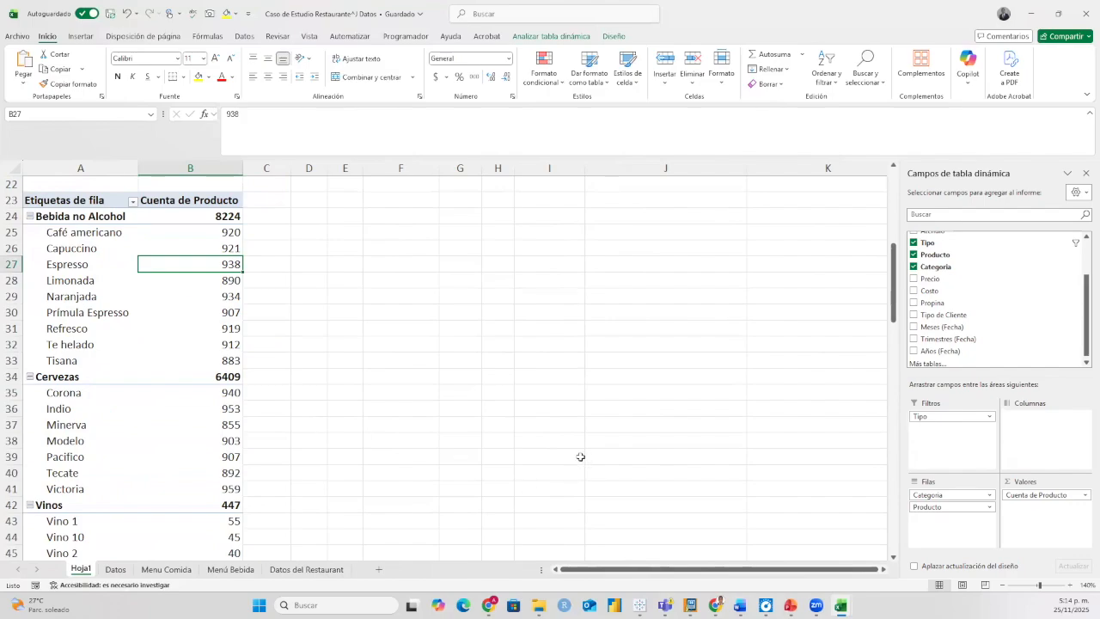
{"action": "left_click_drag", "start_coordinate": [952, 511], "coordinate": [737, 460]}
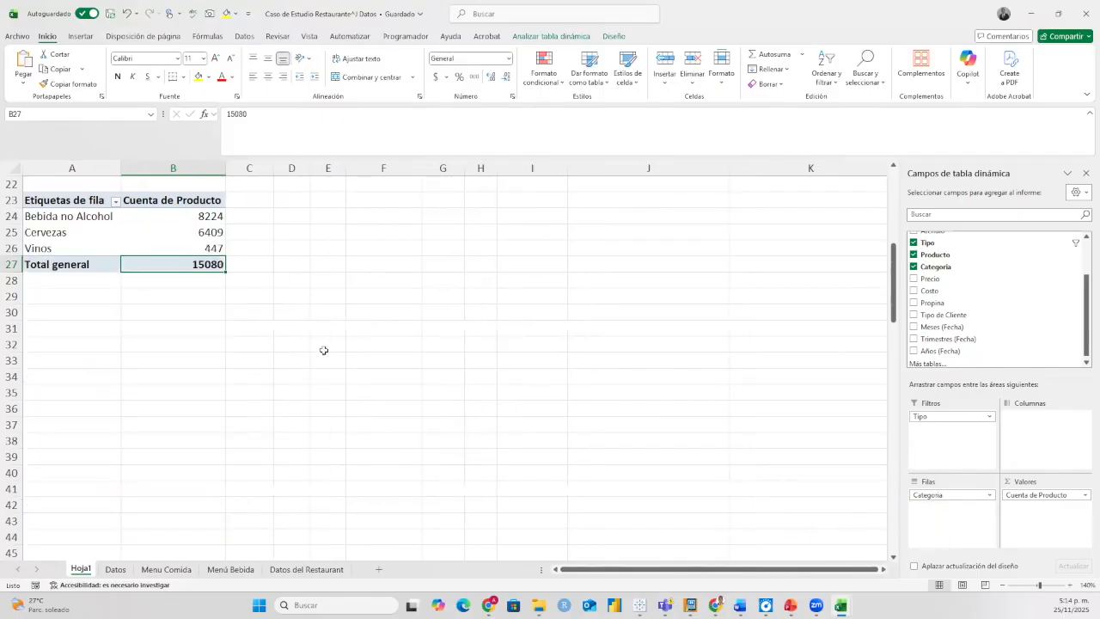
Filter the category pivot table's Tipo field to Comida.
{"action": "scroll", "coordinate": [163, 318], "scroll_direction": "up", "scroll_amount": 2}
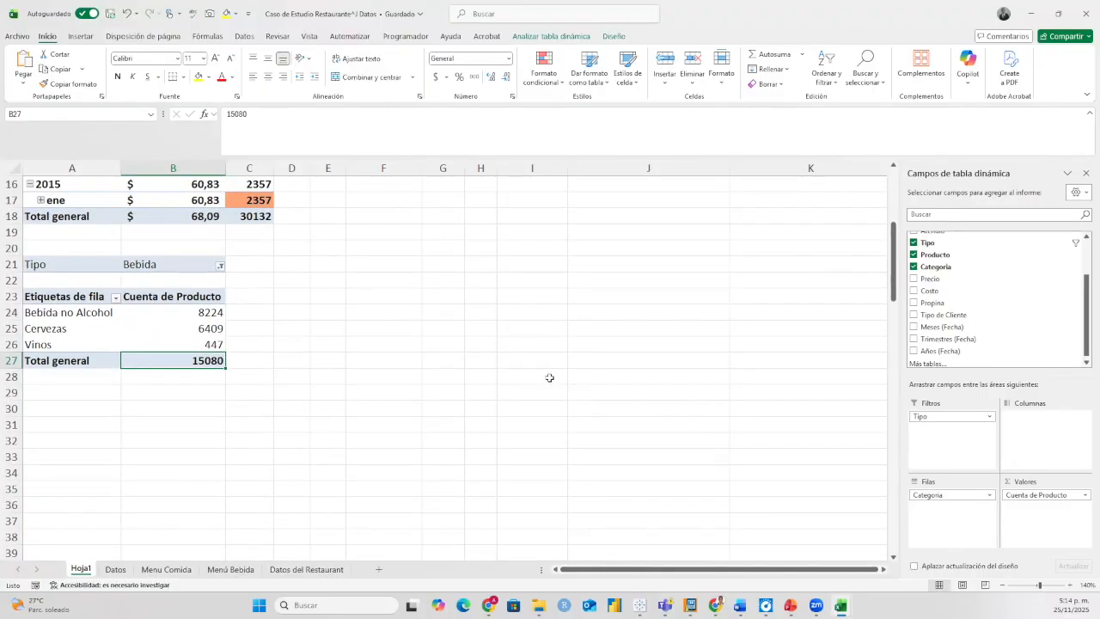
{"action": "left_click", "coordinate": [219, 267]}
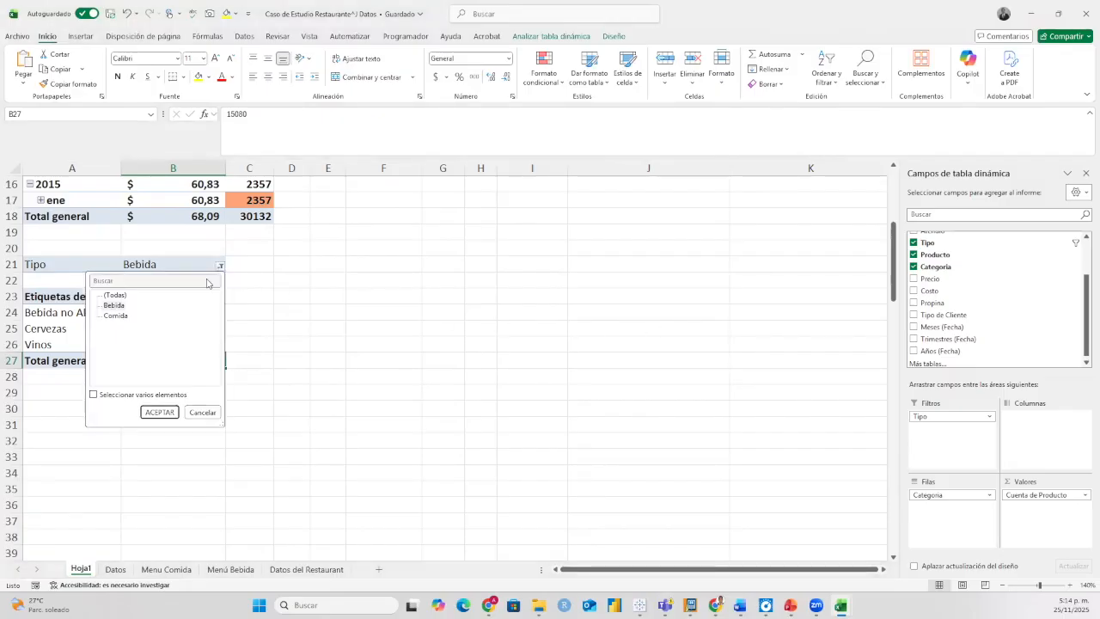
{"action": "left_click", "coordinate": [165, 416]}
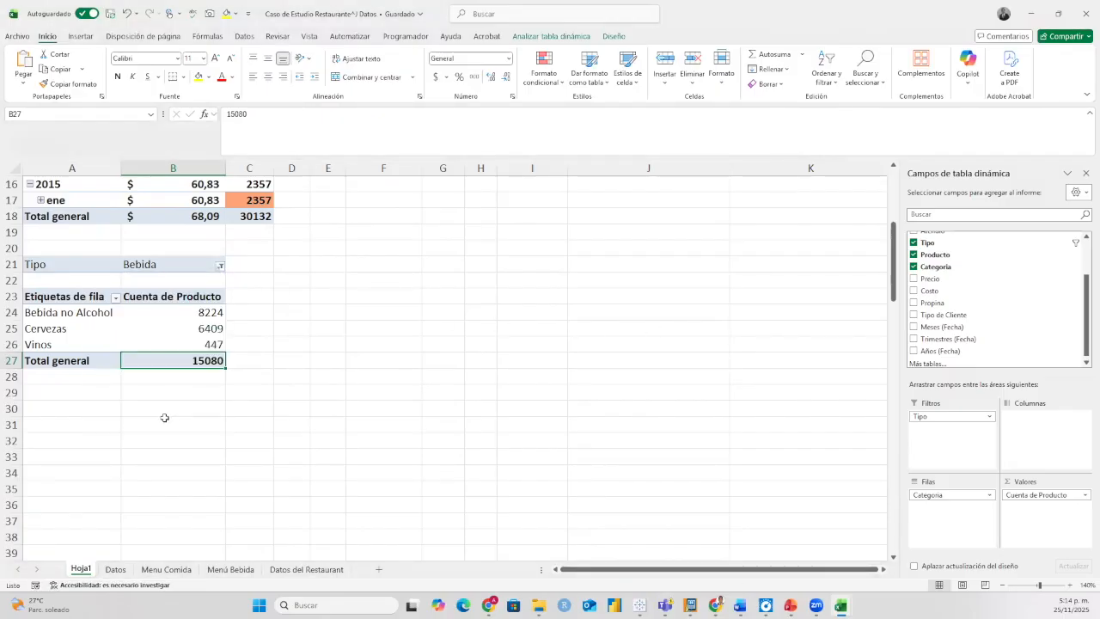
{"action": "left_click", "coordinate": [198, 312]}
{"action": "left_click", "coordinate": [188, 330]}
{"action": "left_click", "coordinate": [186, 376]}
{"action": "left_click", "coordinate": [187, 409]}
{"action": "left_click", "coordinate": [188, 381]}
{"action": "left_click", "coordinate": [163, 329]}
{"action": "left_click", "coordinate": [181, 303]}
{"action": "left_click", "coordinate": [176, 329]}
{"action": "left_click", "coordinate": [169, 380]}
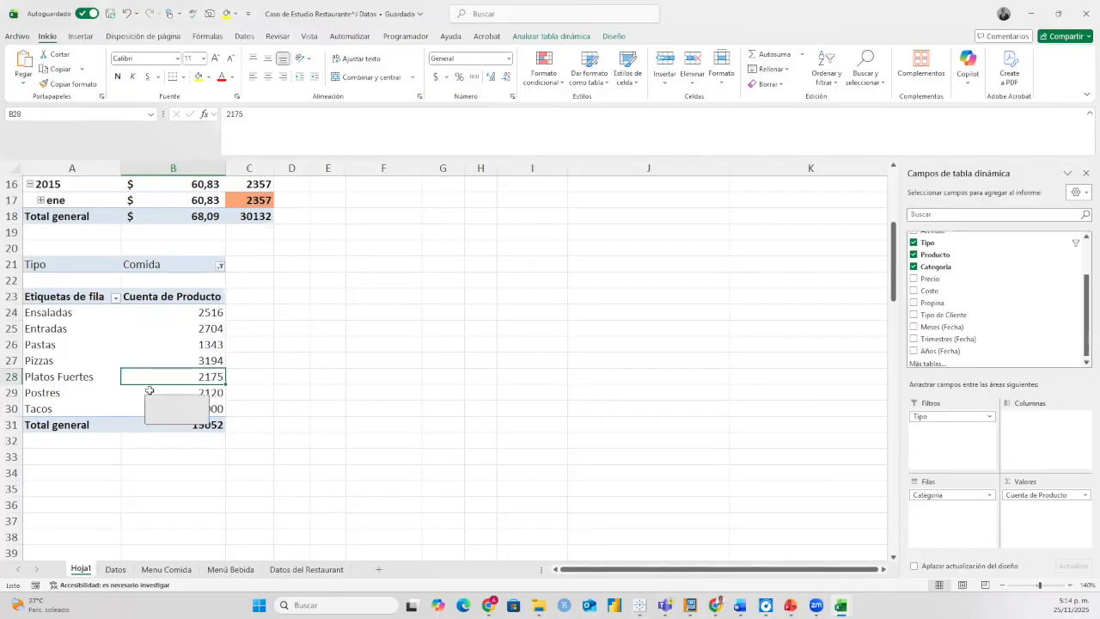
Try removing the Tipo report filter from the category pivot table, and undo the removal.
{"action": "mouse_move", "coordinate": [150, 391]}
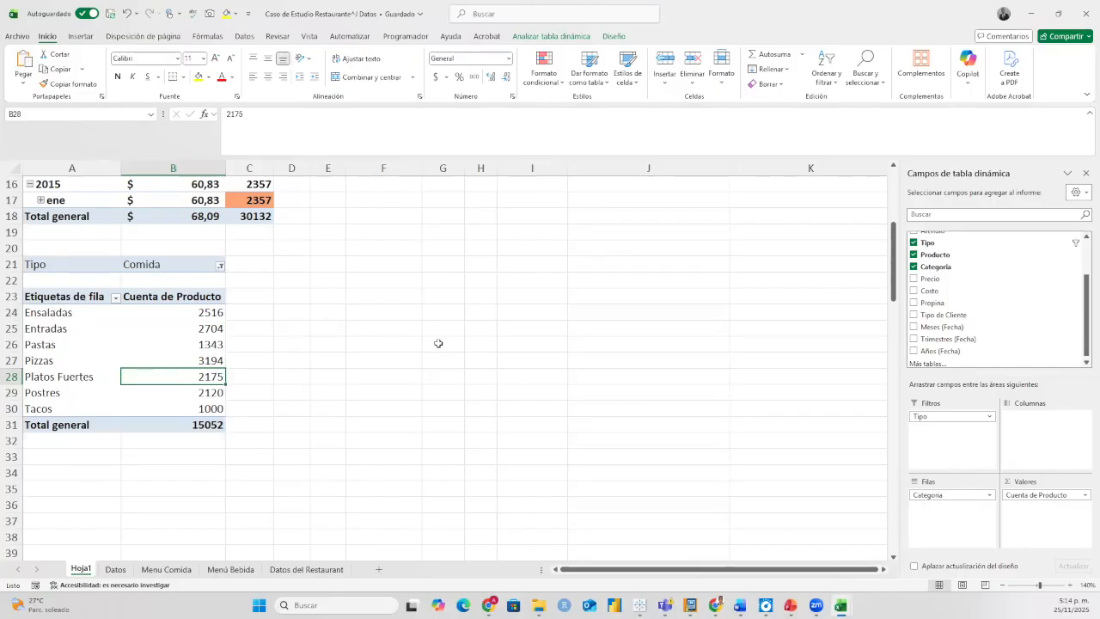
{"action": "left_click_drag", "start_coordinate": [957, 418], "coordinate": [709, 400]}
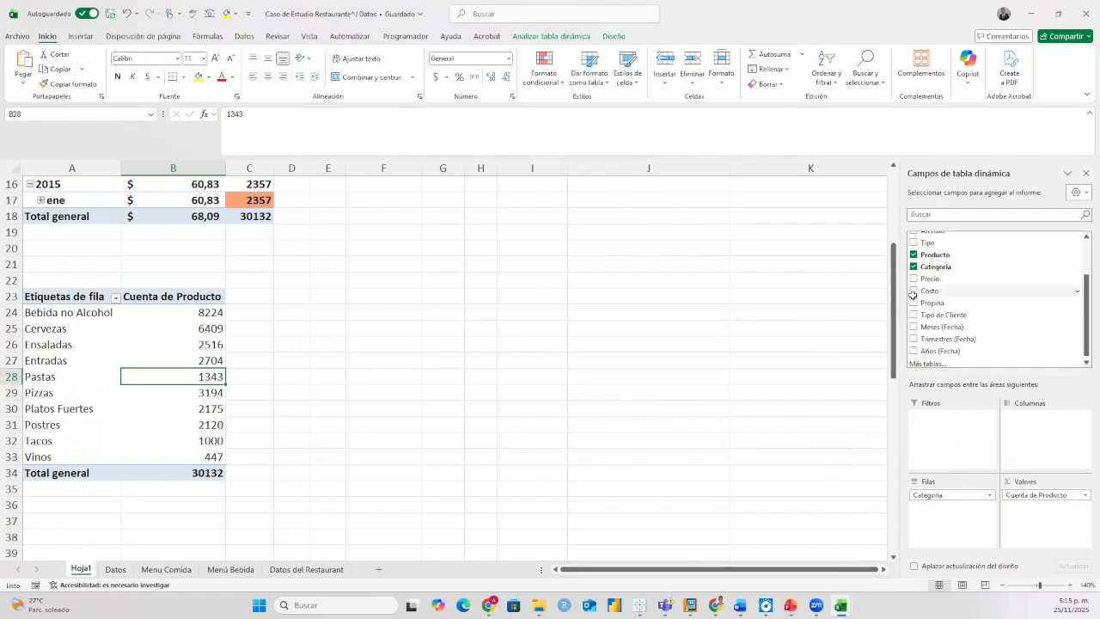
{"action": "key", "text": "ctrl+z"}
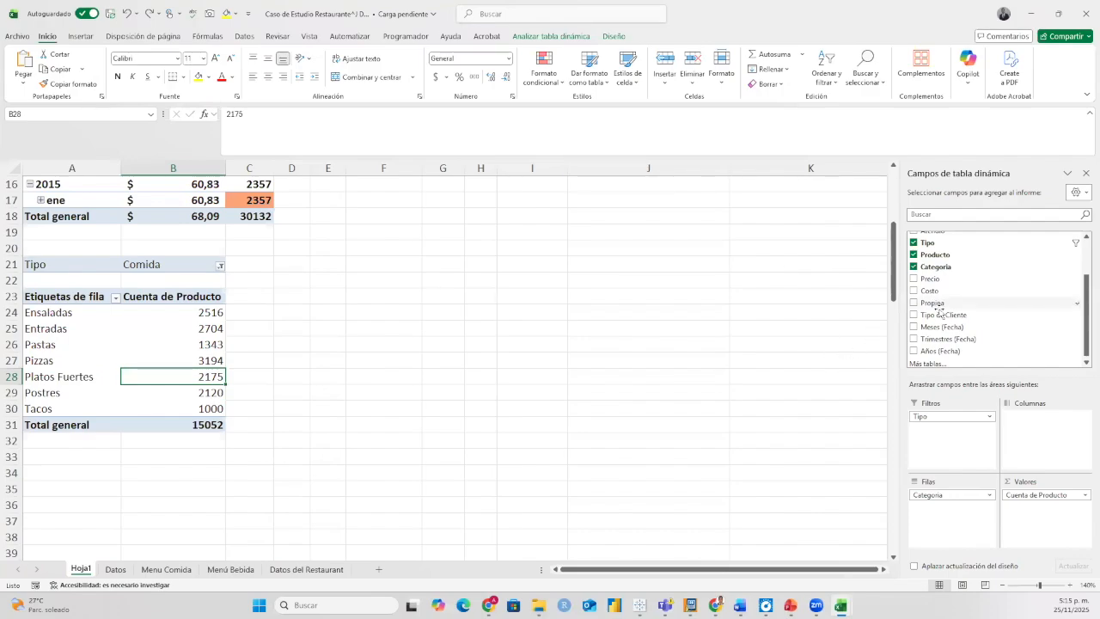
Add the Tipo de Cliente field to the category pivot table's columns.
{"action": "scroll", "coordinate": [939, 313], "scroll_direction": "up", "scroll_amount": 2}
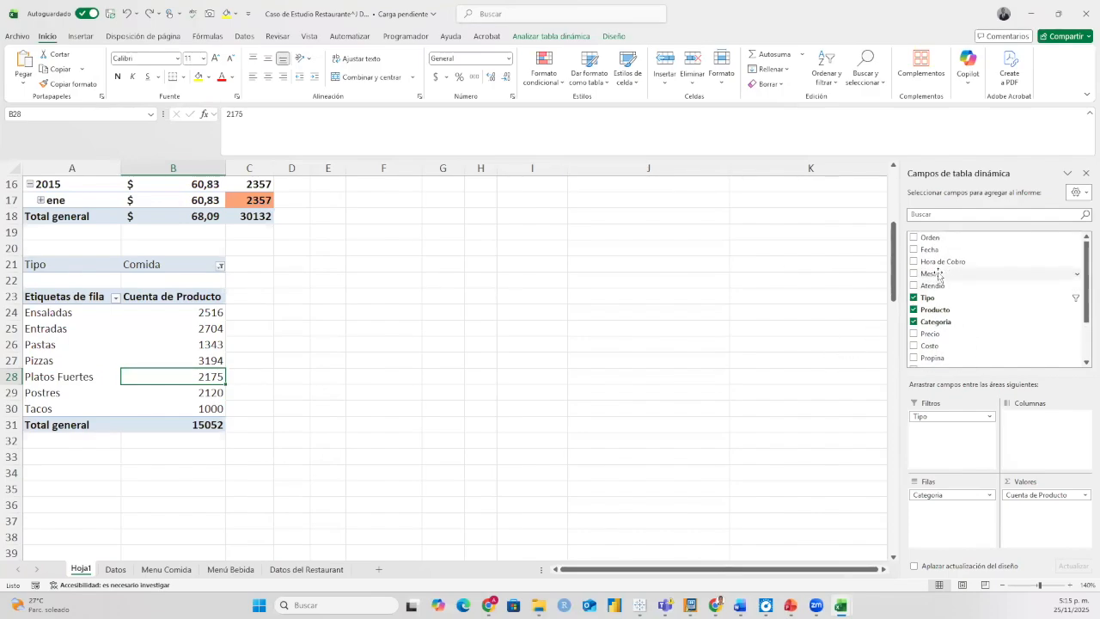
{"action": "scroll", "coordinate": [950, 293], "scroll_direction": "down", "scroll_amount": 2}
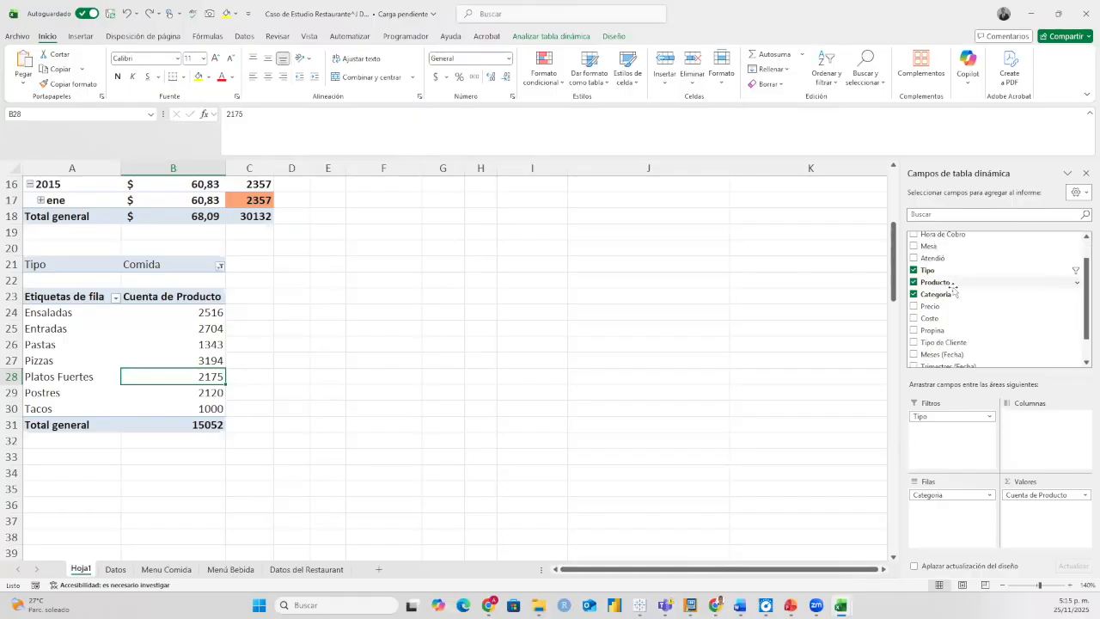
{"action": "left_click_drag", "start_coordinate": [943, 315], "coordinate": [1035, 434]}
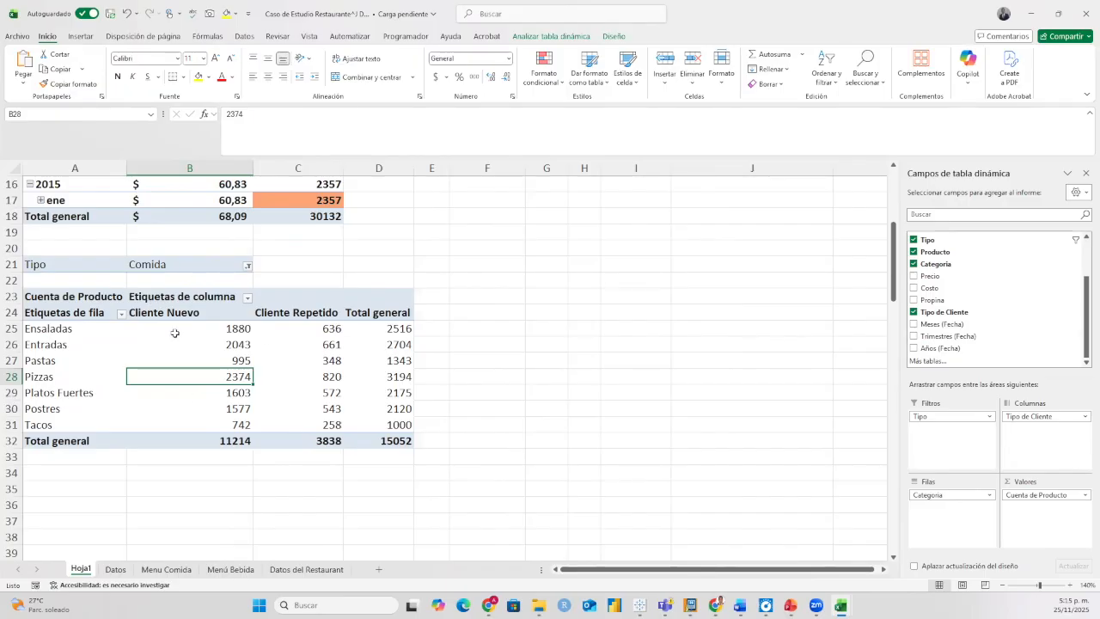
Try the customer-type breakdown without the Tipo report filter, and restore the filter.
{"action": "left_click_drag", "start_coordinate": [922, 422], "coordinate": [777, 449]}
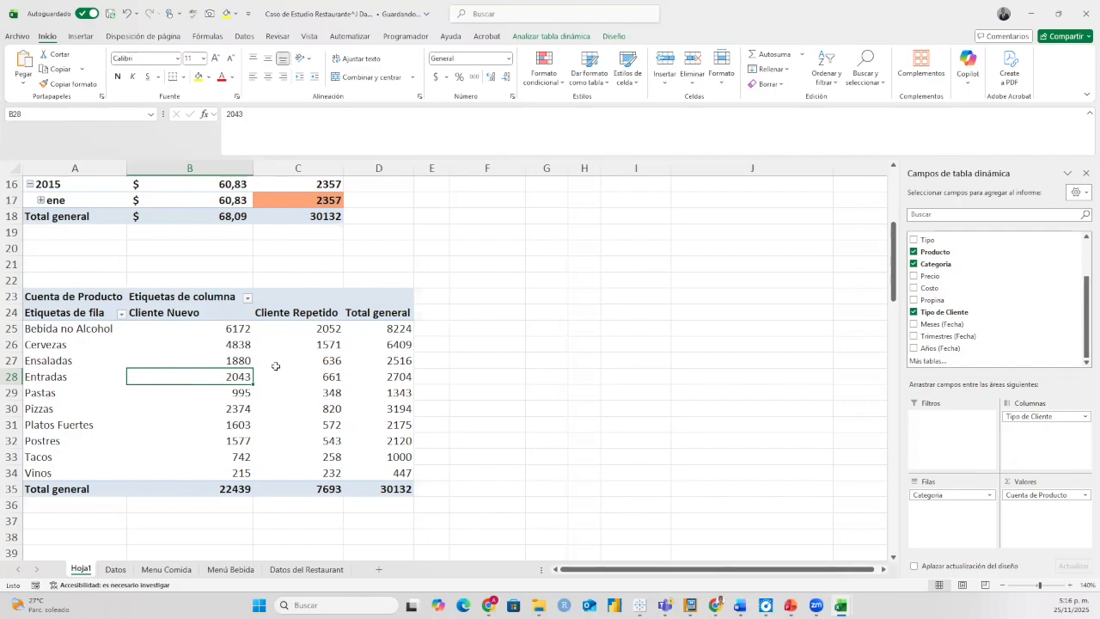
{"action": "mouse_move", "coordinate": [276, 367]}
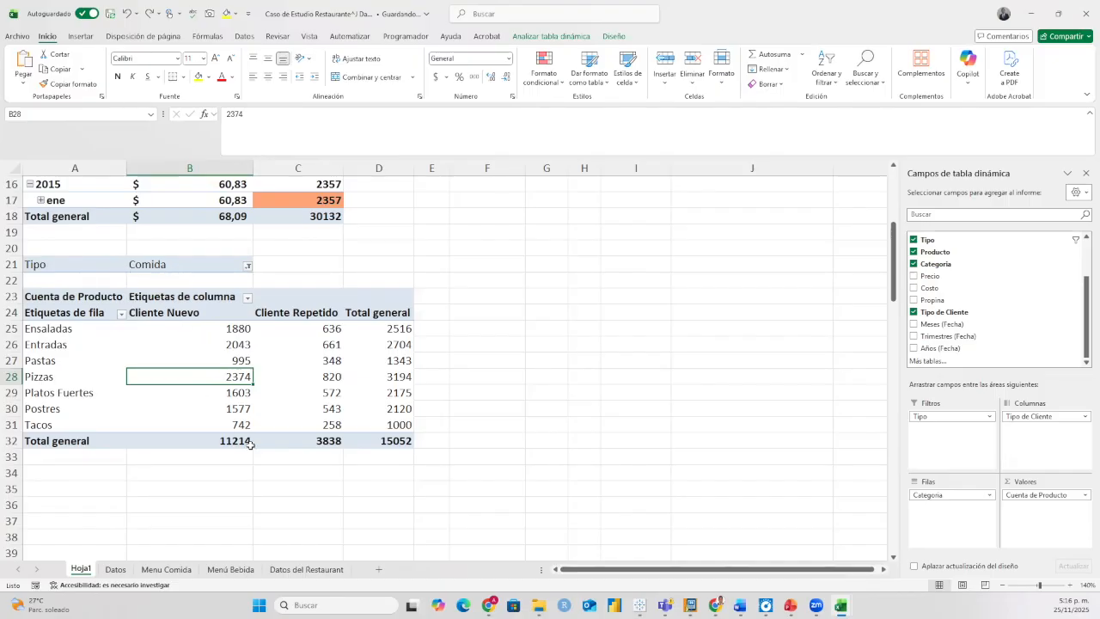
Duplicate the whole category pivot table, including its Tipo filter, below the original starting at cell A36.
{"action": "left_click", "coordinate": [49, 297]}
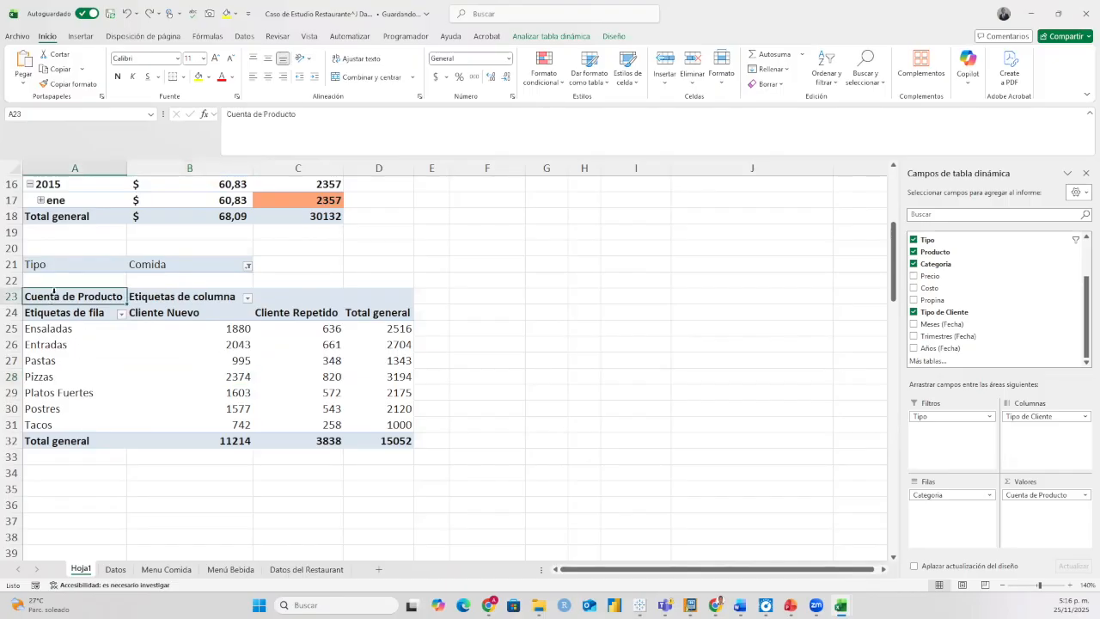
{"action": "left_click", "coordinate": [129, 456]}
{"action": "left_click", "coordinate": [49, 297]}
{"action": "key", "text": "ctrl+a"}
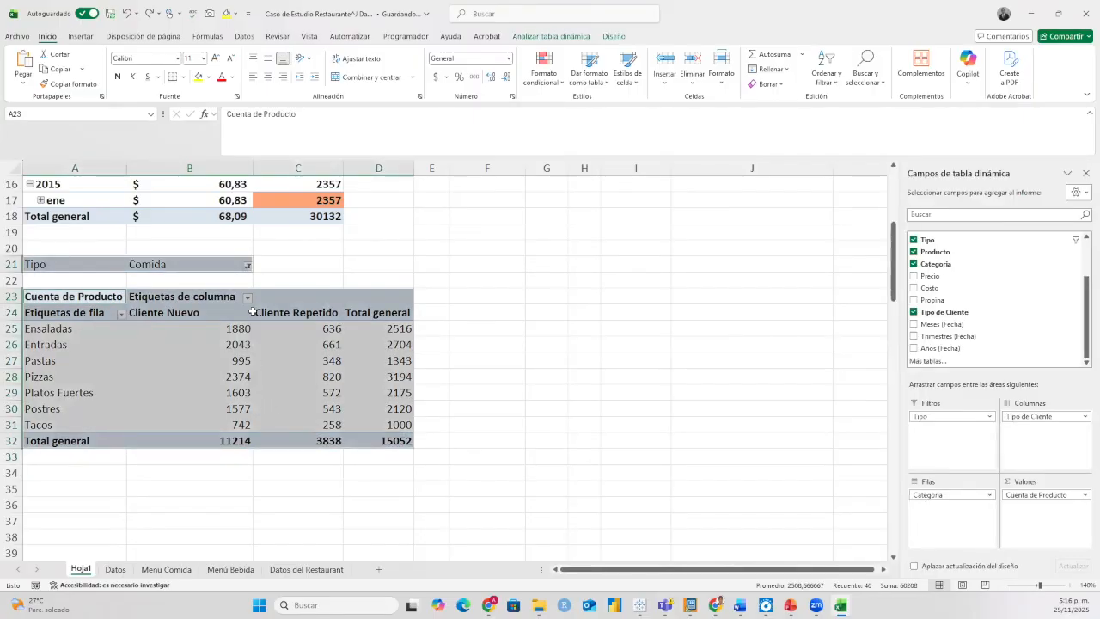
{"action": "key", "text": "ctrl+c"}
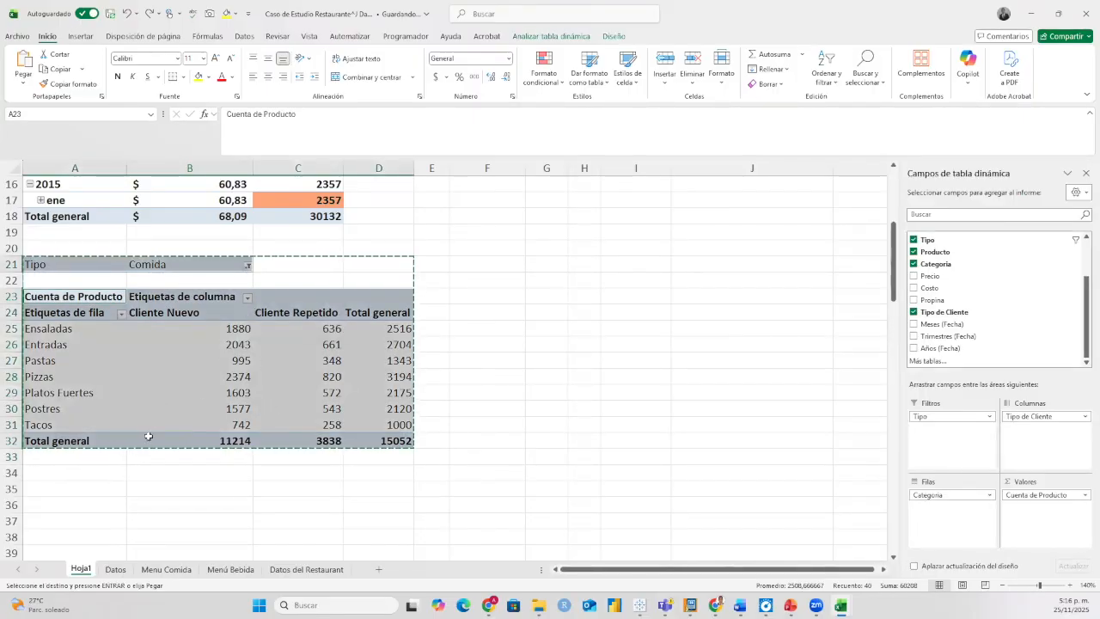
{"action": "scroll", "coordinate": [146, 441], "scroll_direction": "down", "scroll_amount": 1}
{"action": "scroll", "coordinate": [146, 442], "scroll_direction": "down", "scroll_amount": 2}
{"action": "left_click", "coordinate": [79, 408]}
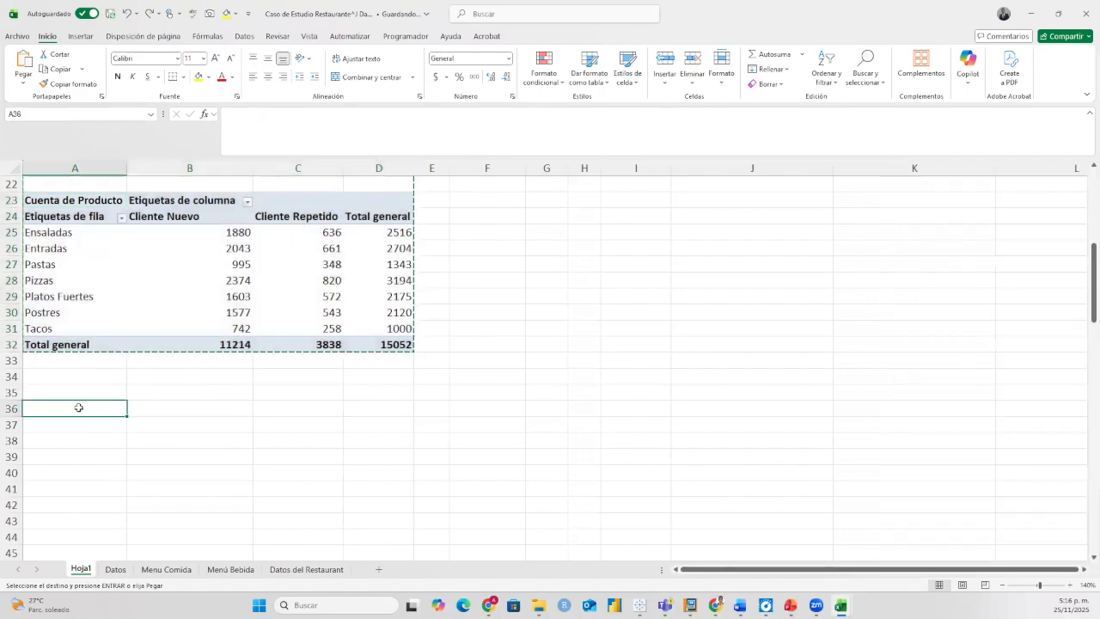
{"action": "key", "text": "ctrl+v"}
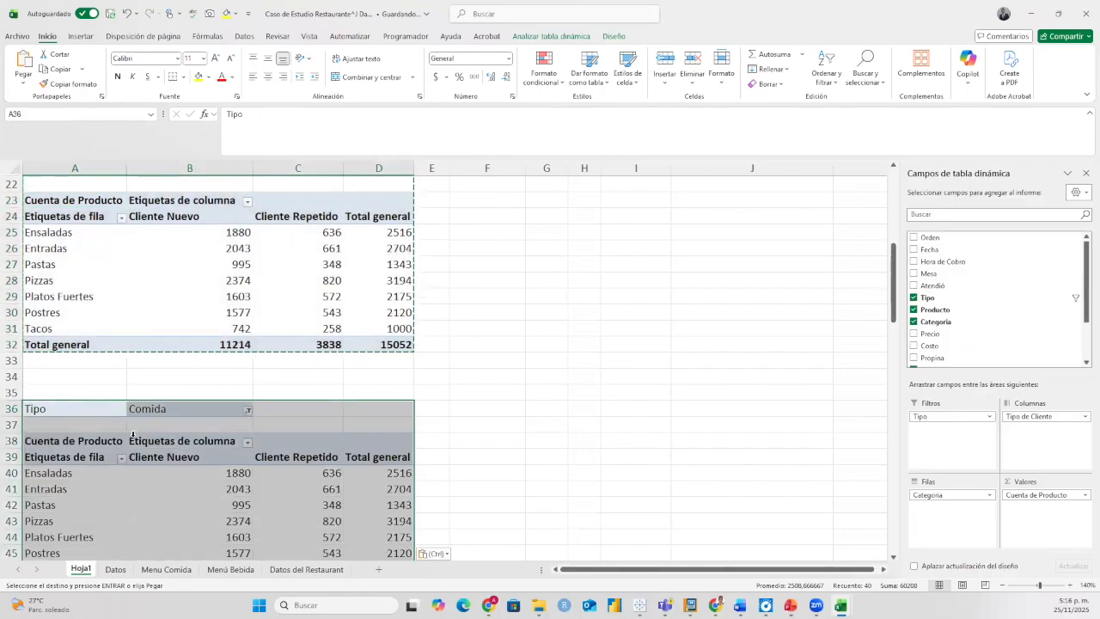
{"action": "scroll", "coordinate": [127, 463], "scroll_direction": "down", "scroll_amount": 1}
{"action": "scroll", "coordinate": [126, 463], "scroll_direction": "down", "scroll_amount": 1}
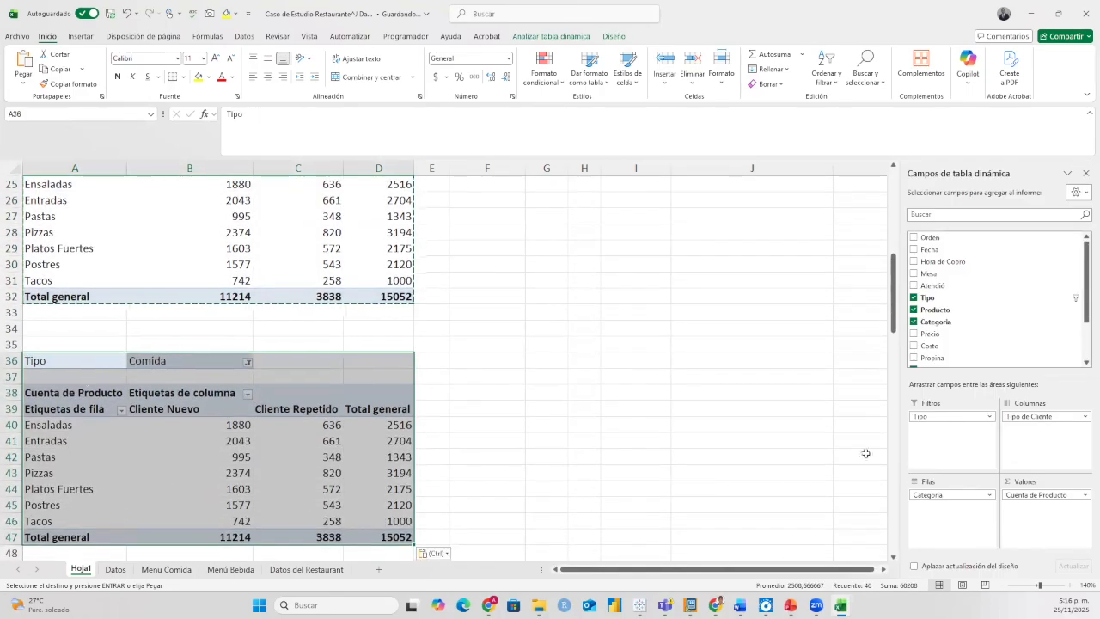
Remove the Tipo report filter from the copied pivot table so it covers all categories.
{"action": "left_click", "coordinate": [946, 419]}
{"action": "left_click", "coordinate": [214, 415]}
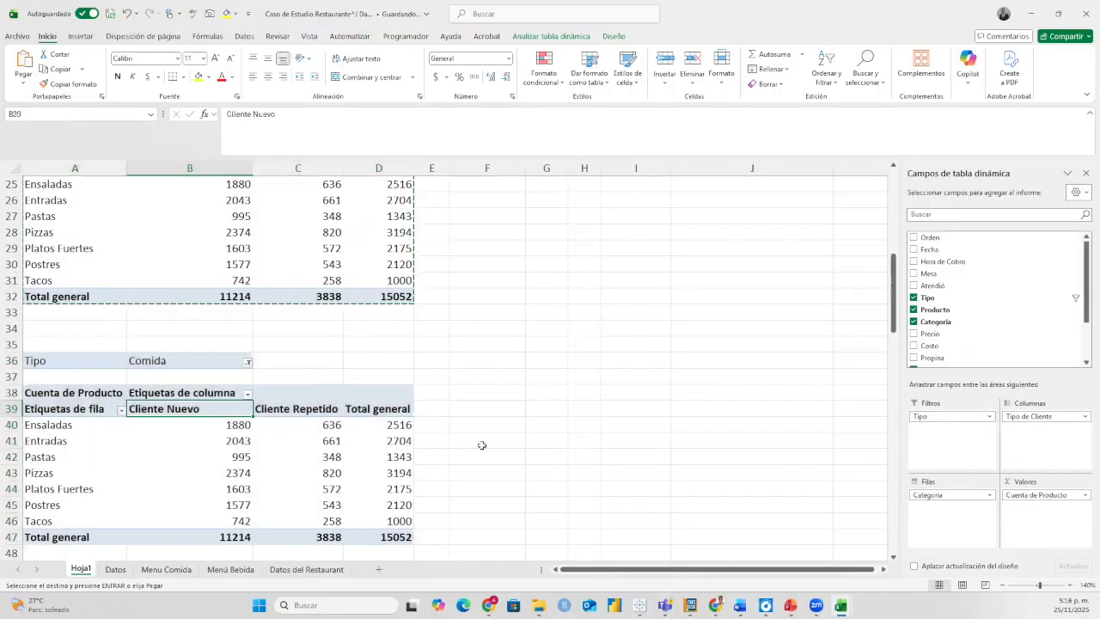
{"action": "left_click_drag", "start_coordinate": [956, 419], "coordinate": [656, 420]}
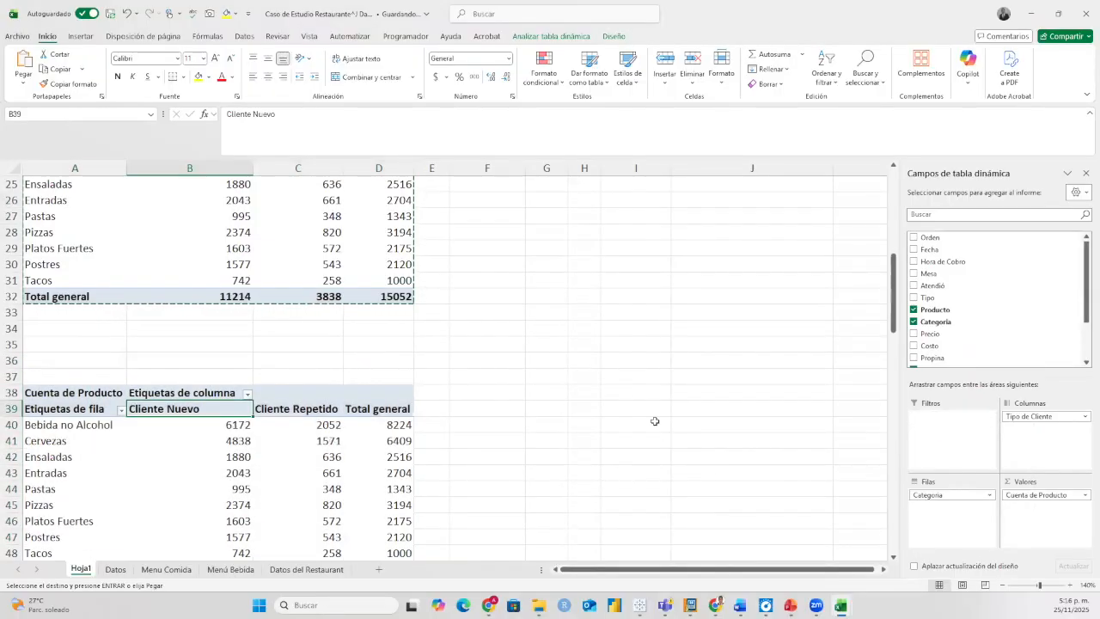
{"action": "scroll", "coordinate": [486, 440], "scroll_direction": "down", "scroll_amount": 3}
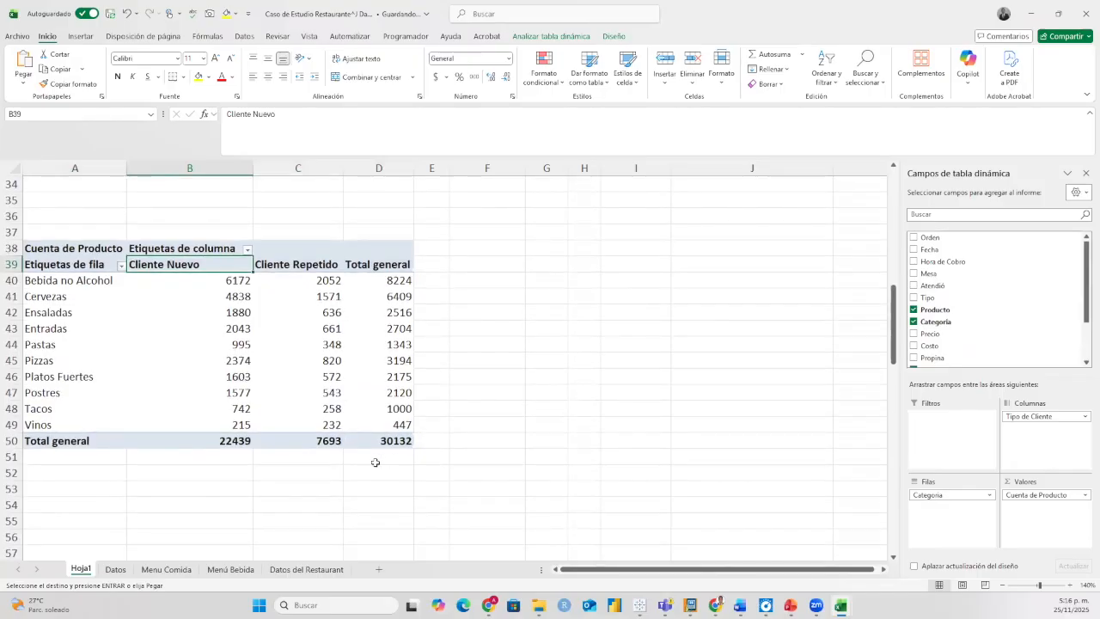
Compare the customer-type counts in the Comida pivot table and its unfiltered copy, and review the monthly pivot table above.
{"action": "scroll", "coordinate": [376, 462], "scroll_direction": "up", "scroll_amount": 6}
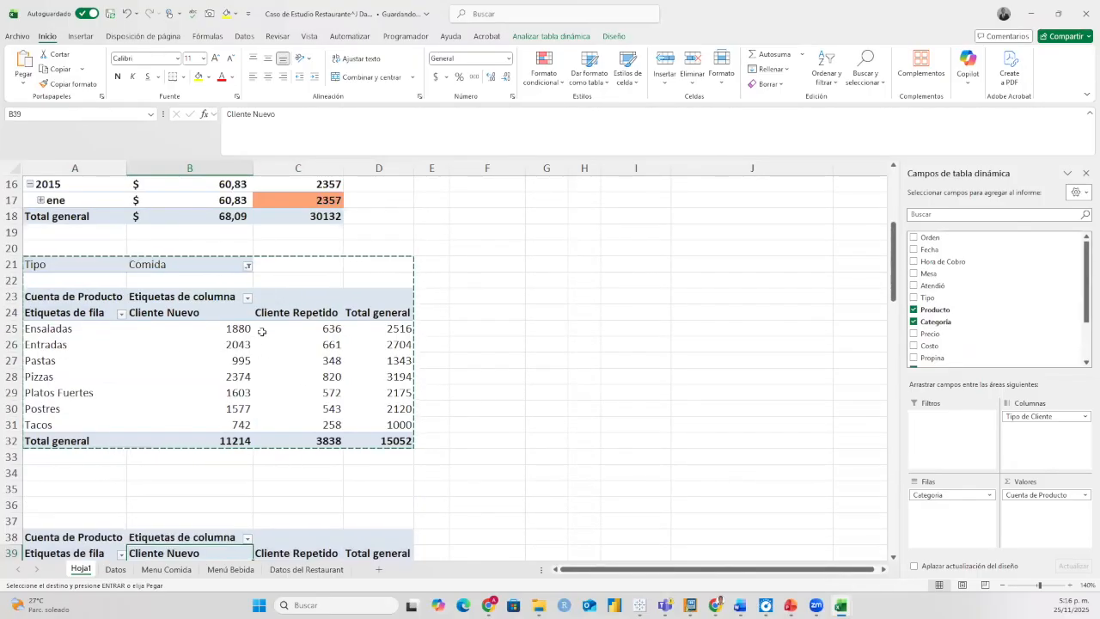
{"action": "scroll", "coordinate": [262, 343], "scroll_direction": "down", "scroll_amount": 1}
{"action": "scroll", "coordinate": [263, 344], "scroll_direction": "down", "scroll_amount": 4}
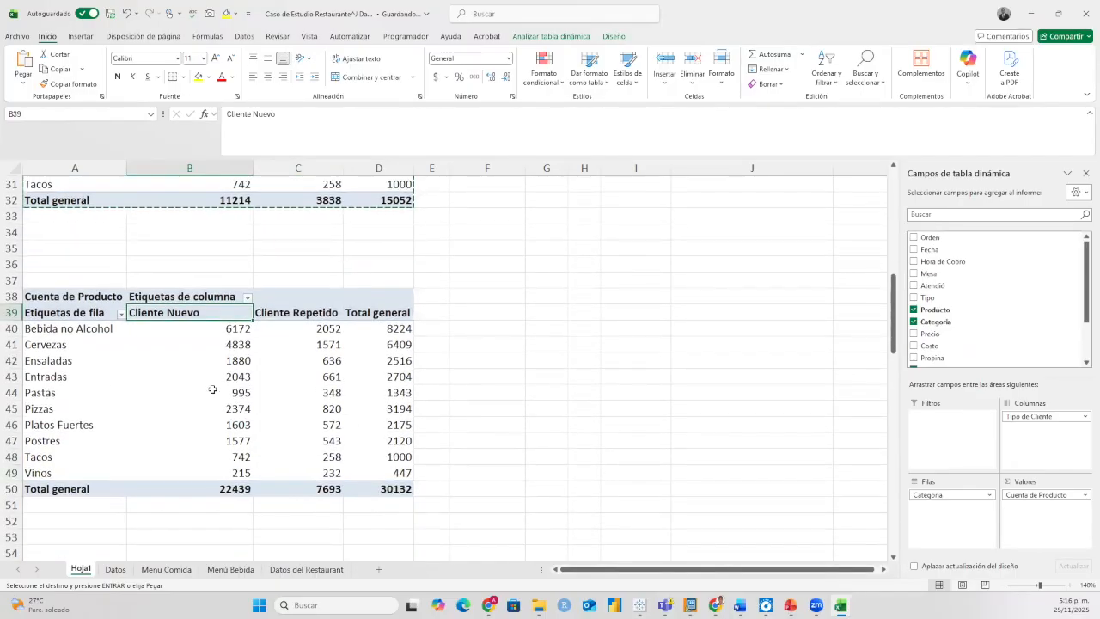
{"action": "mouse_move", "coordinate": [130, 375]}
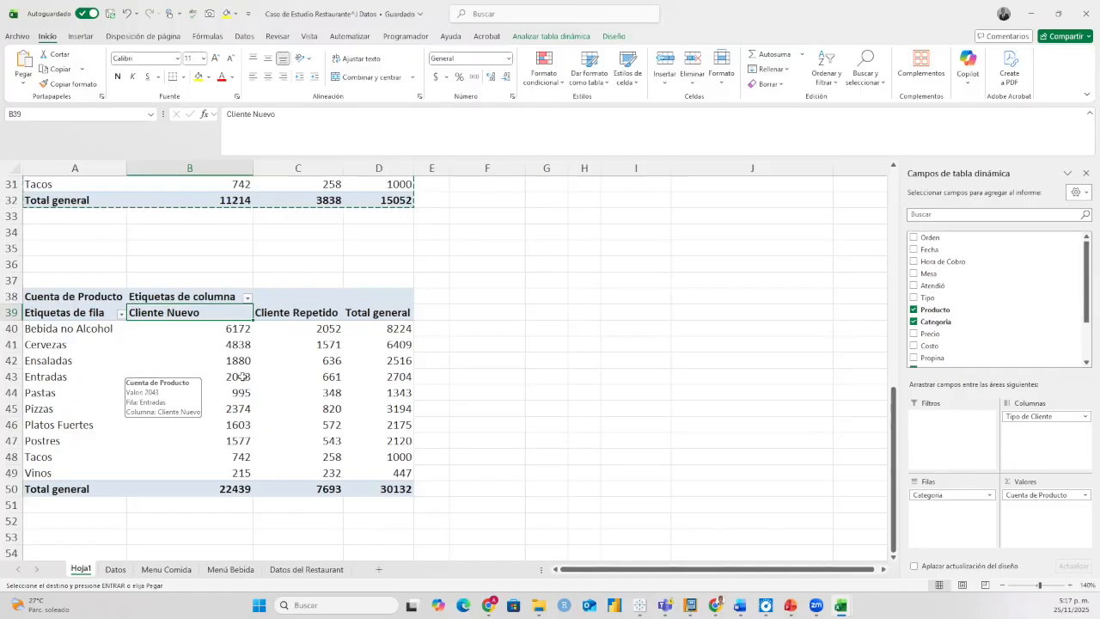
{"action": "scroll", "coordinate": [242, 375], "scroll_direction": "up", "scroll_amount": 10}
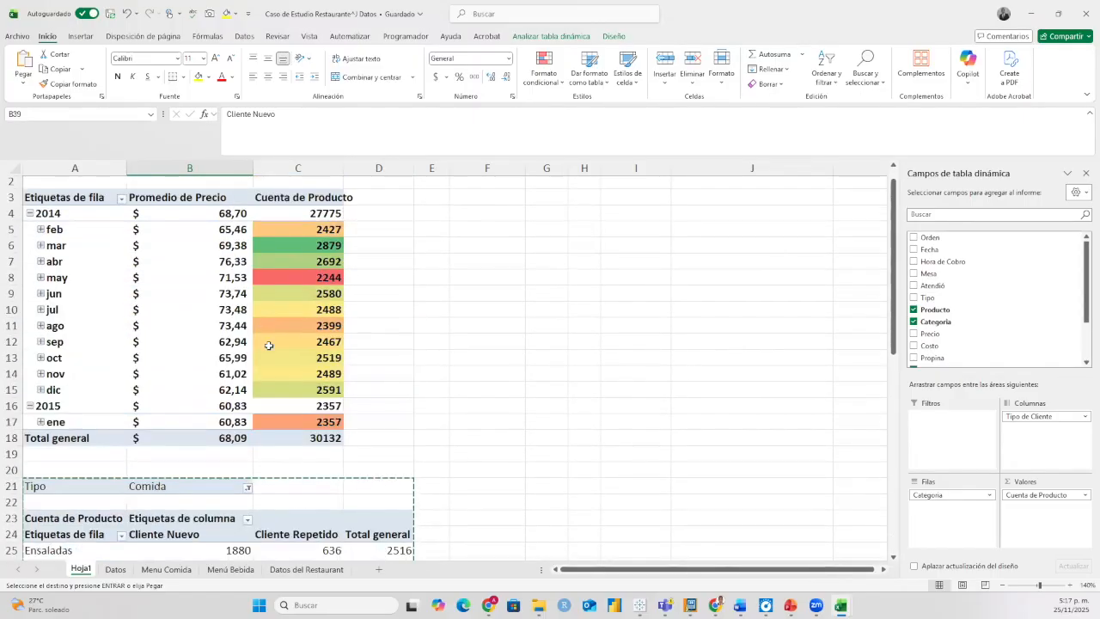
{"action": "scroll", "coordinate": [269, 344], "scroll_direction": "down", "scroll_amount": 15}
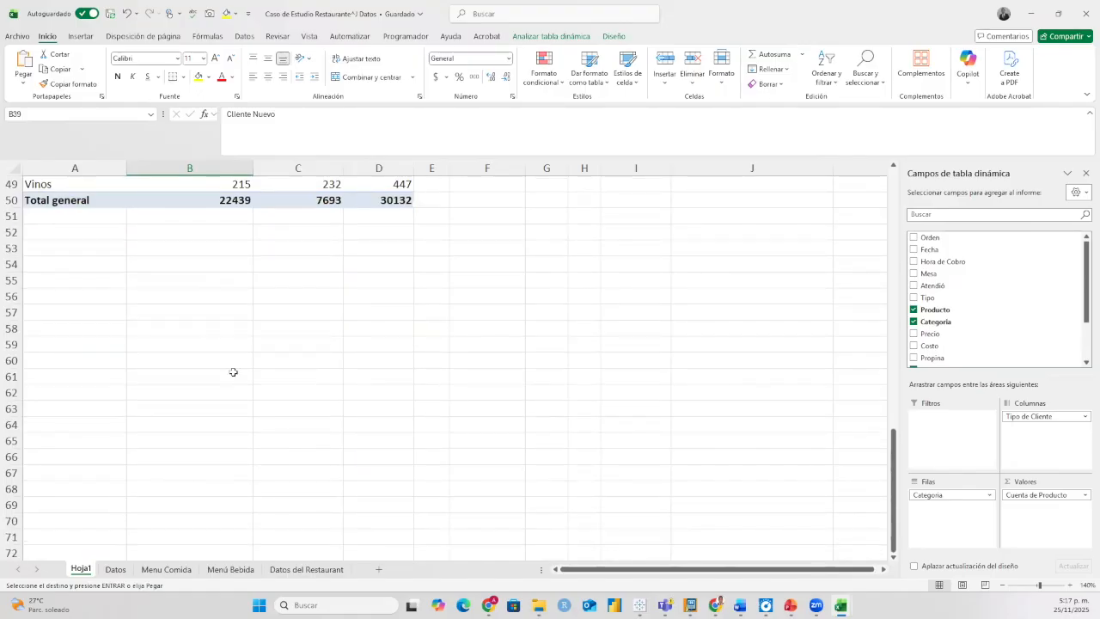
{"action": "scroll", "coordinate": [448, 491], "scroll_direction": "up", "scroll_amount": 14}
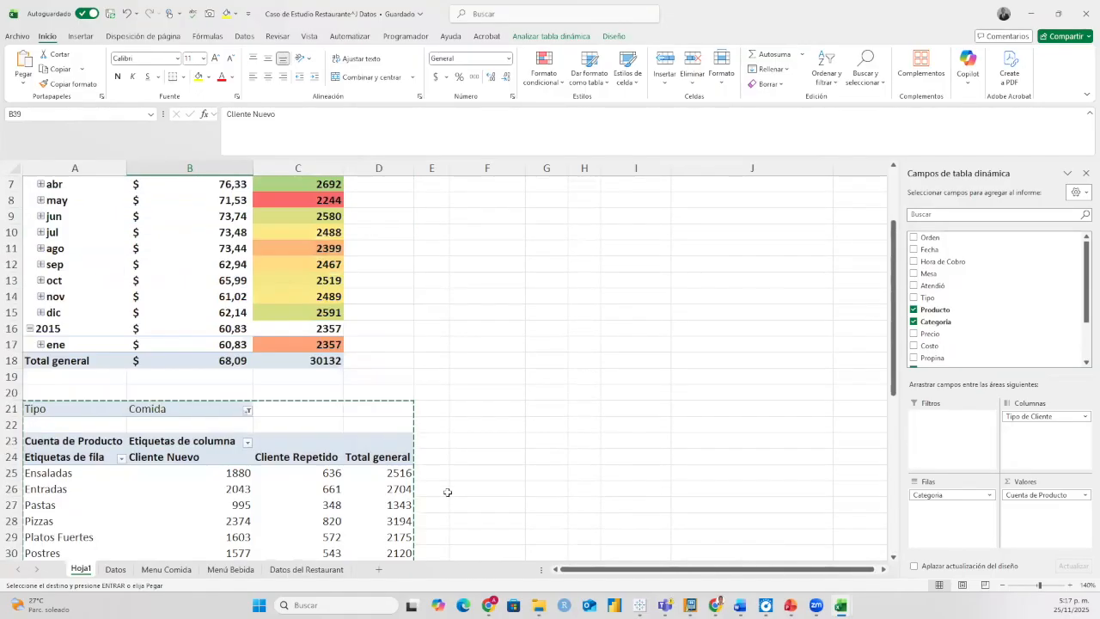
{"action": "scroll", "coordinate": [447, 492], "scroll_direction": "down", "scroll_amount": 4}
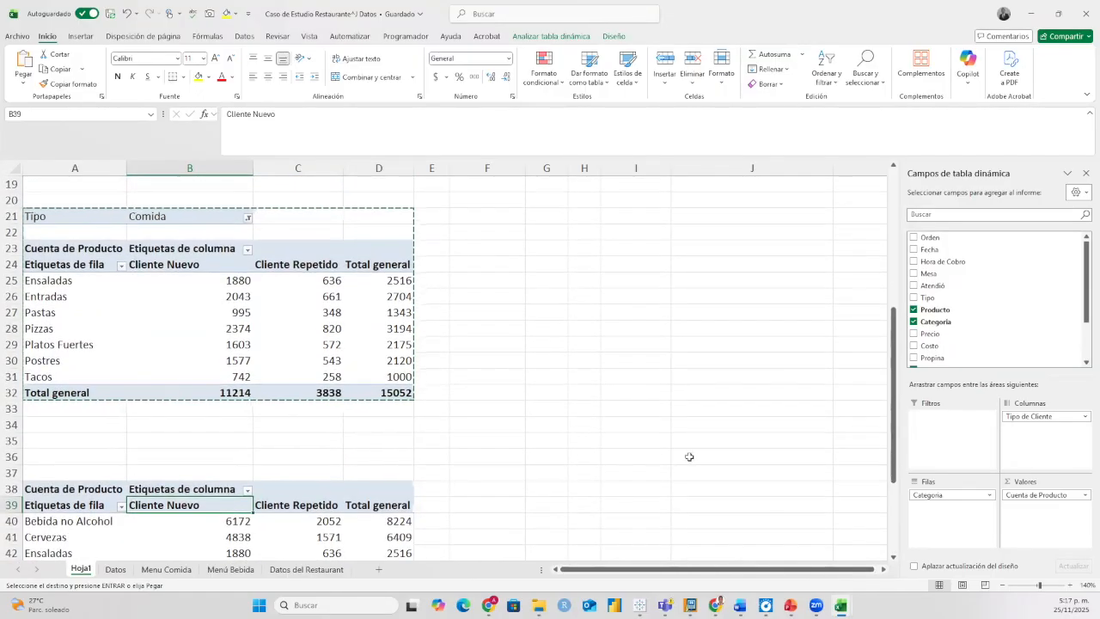
Cancel the pending copy and remove the Tipo de Cliente field from the columns of the Comida-filtered category pivot table.
{"action": "left_click", "coordinate": [257, 249]}
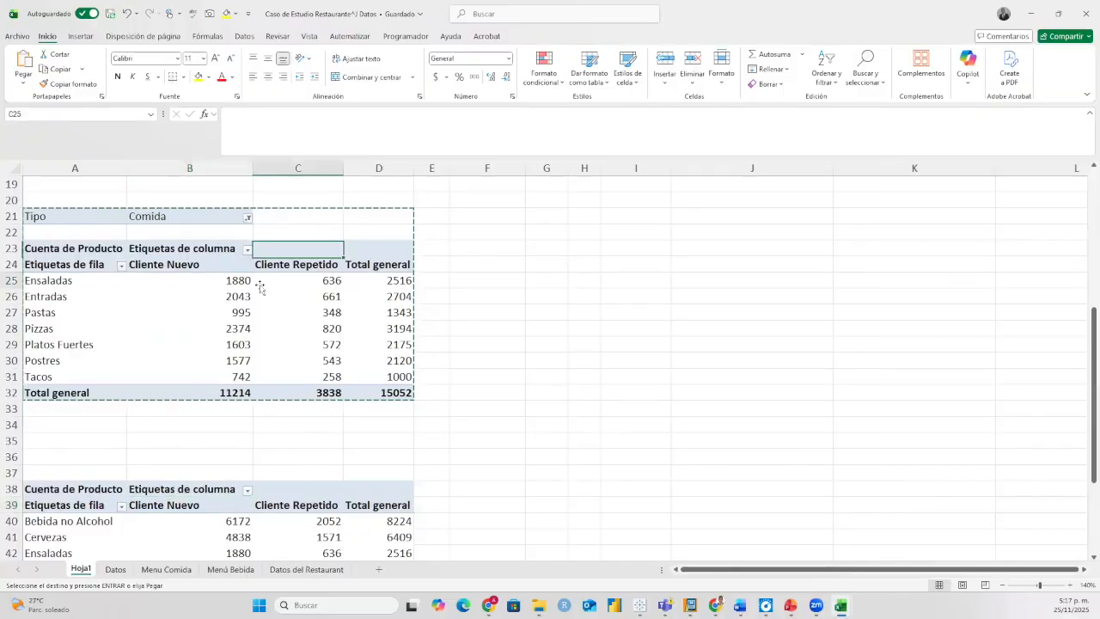
{"action": "left_click", "coordinate": [260, 286]}
{"action": "key", "text": "Escape"}
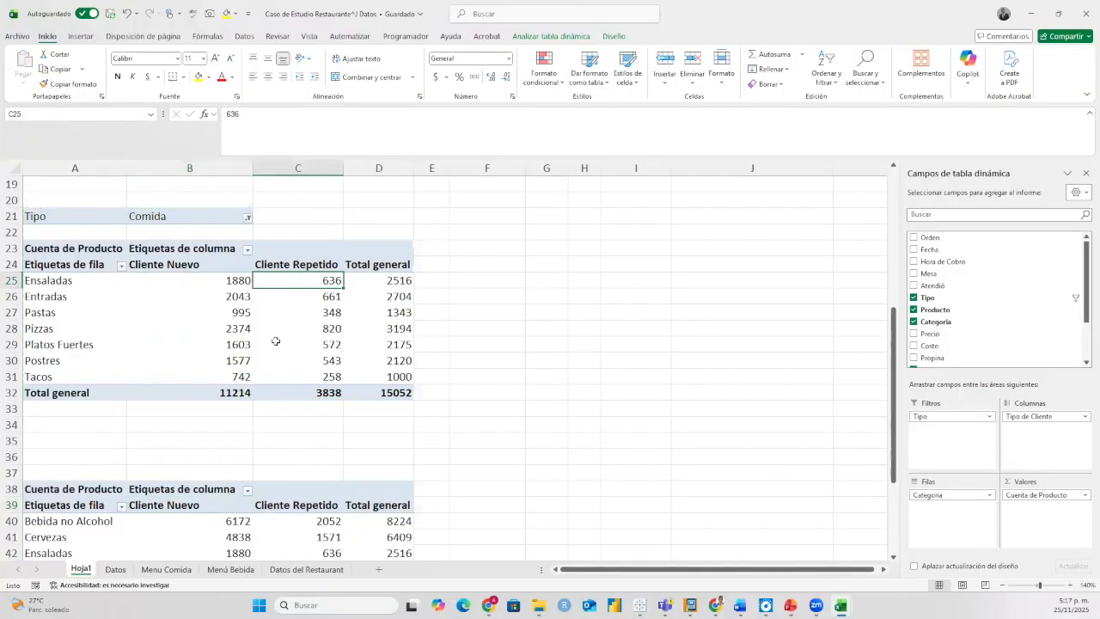
{"action": "left_click_drag", "start_coordinate": [1038, 417], "coordinate": [747, 423]}
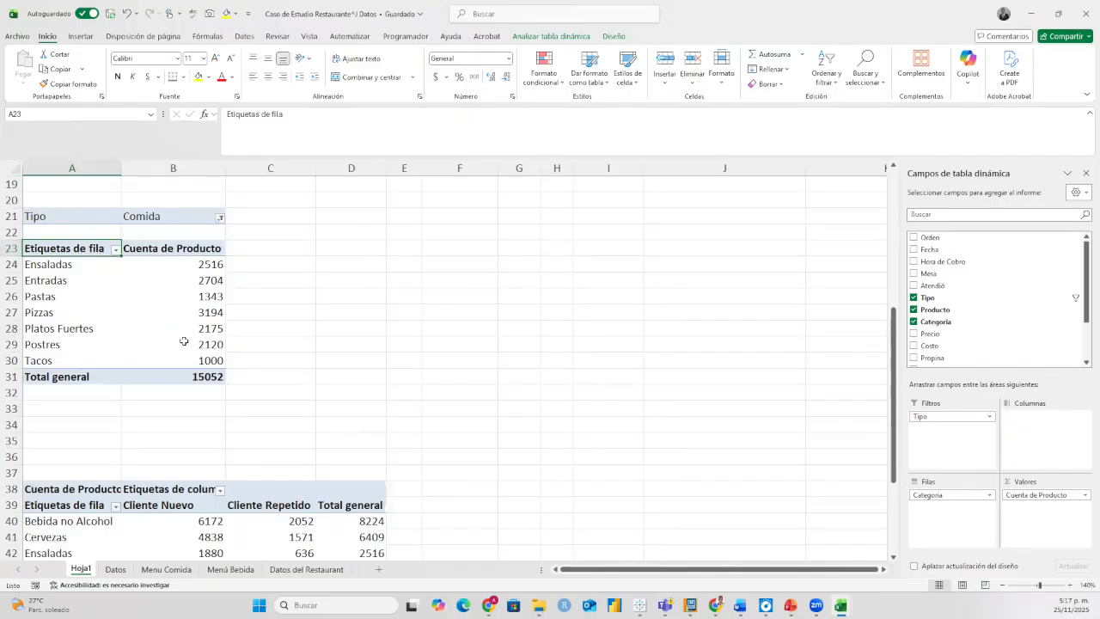
{"action": "left_click", "coordinate": [91, 299]}
{"action": "left_click_drag", "start_coordinate": [202, 266], "coordinate": [181, 356]}
{"action": "left_click_drag", "start_coordinate": [69, 282], "coordinate": [153, 345]}
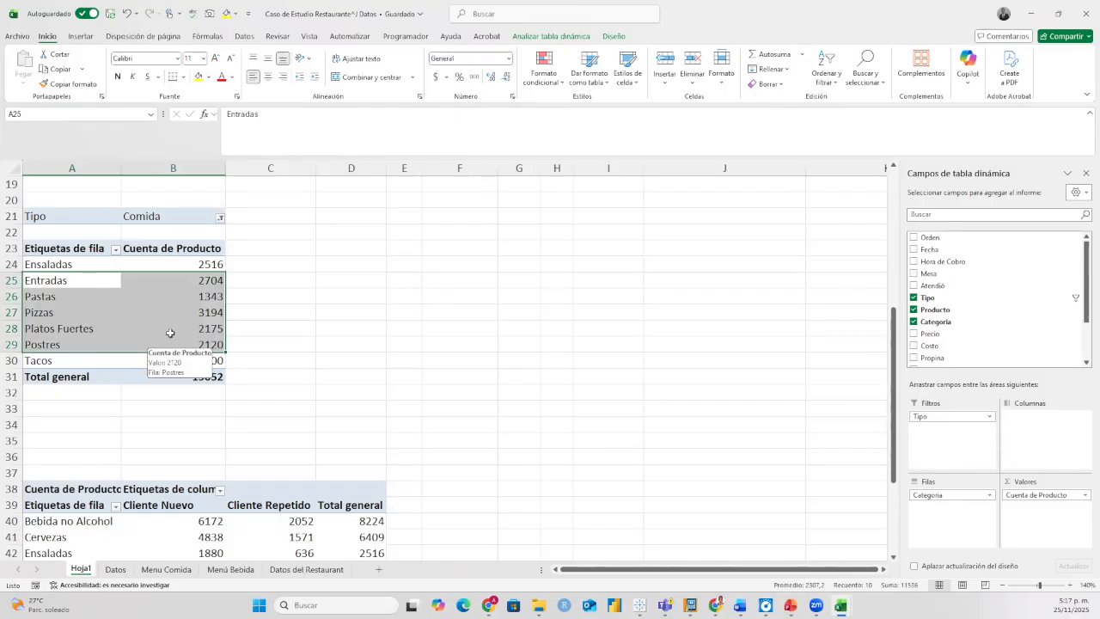
{"action": "left_click", "coordinate": [141, 307]}
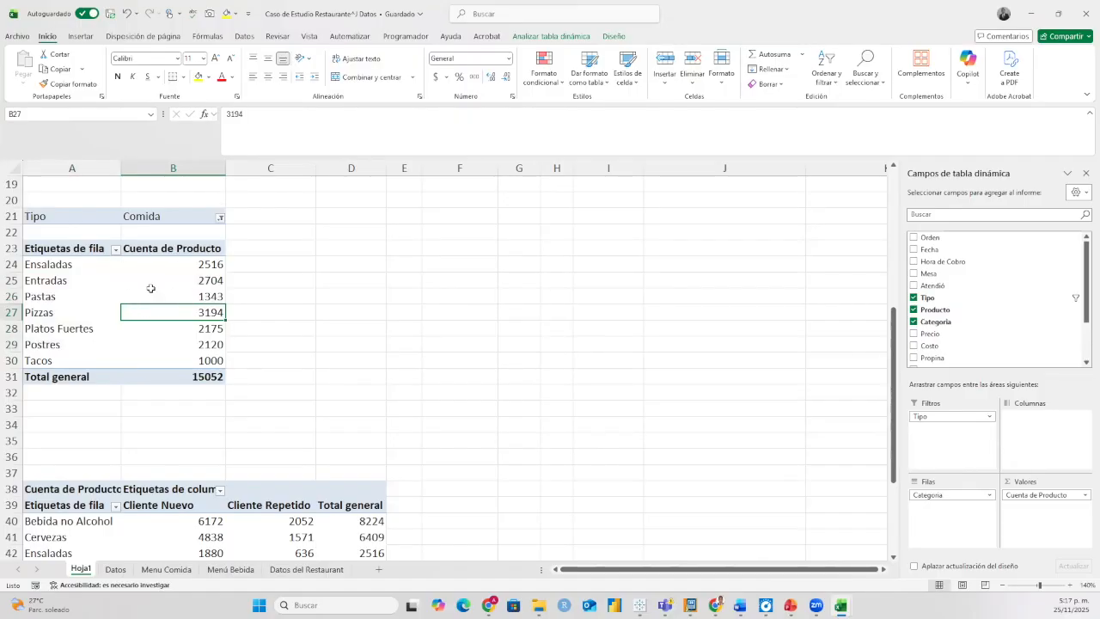
{"action": "left_click", "coordinate": [155, 297]}
{"action": "left_click", "coordinate": [91, 295]}
Insert a clustered column pivot chart from the Comida category table, place it beside the table, and resize it to about 7.51 × 13.61 cm.
{"action": "left_click", "coordinate": [167, 299]}
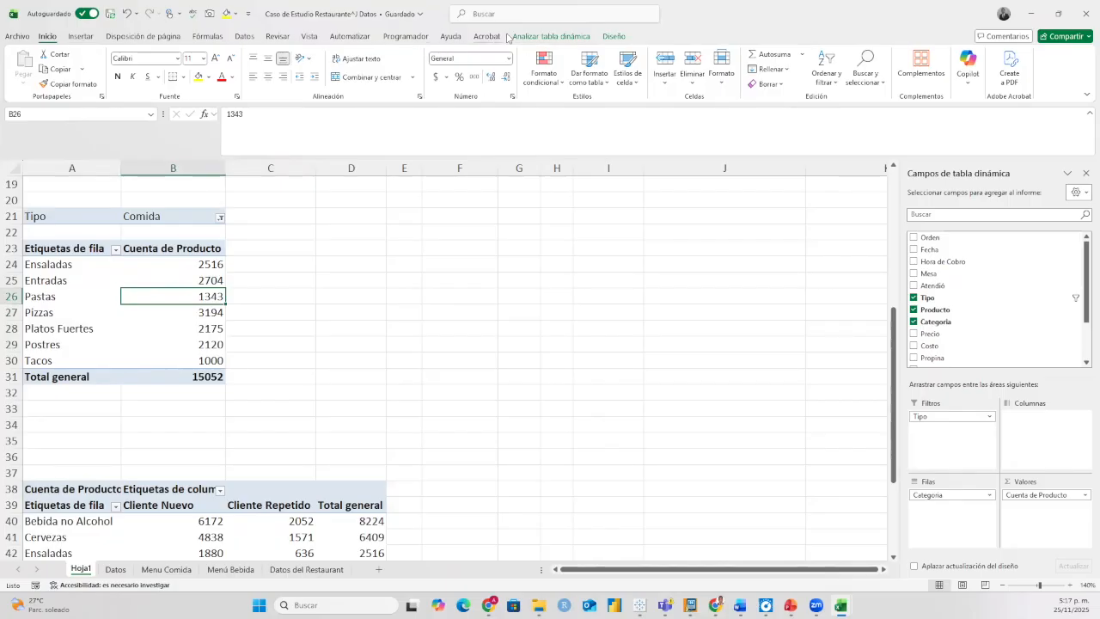
{"action": "left_click", "coordinate": [560, 37]}
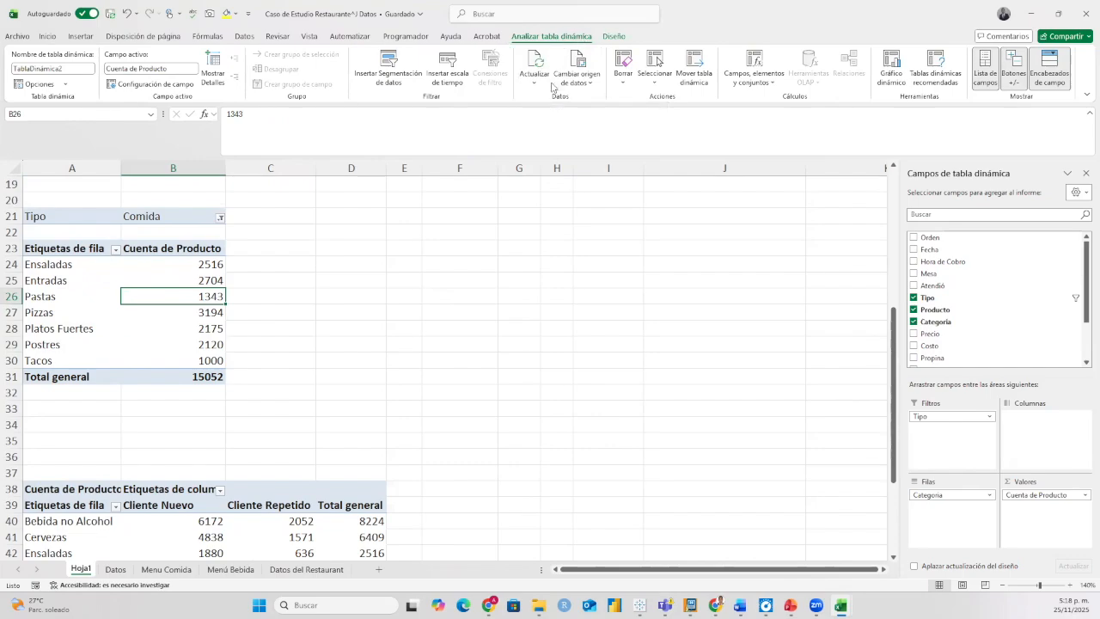
{"action": "left_click", "coordinate": [893, 71]}
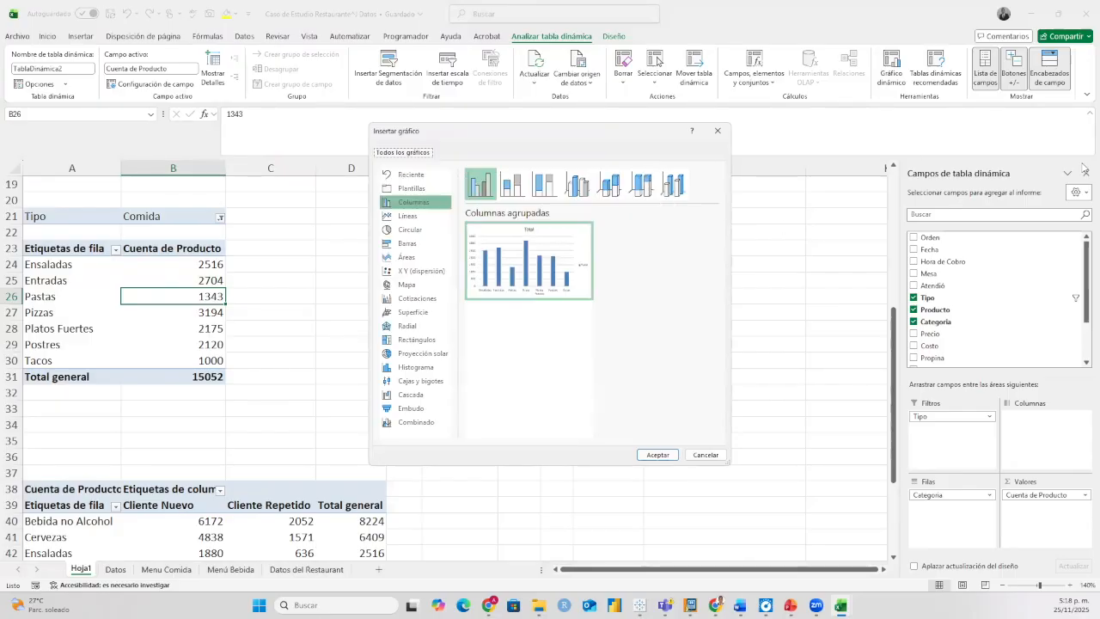
{"action": "mouse_move", "coordinate": [535, 238]}
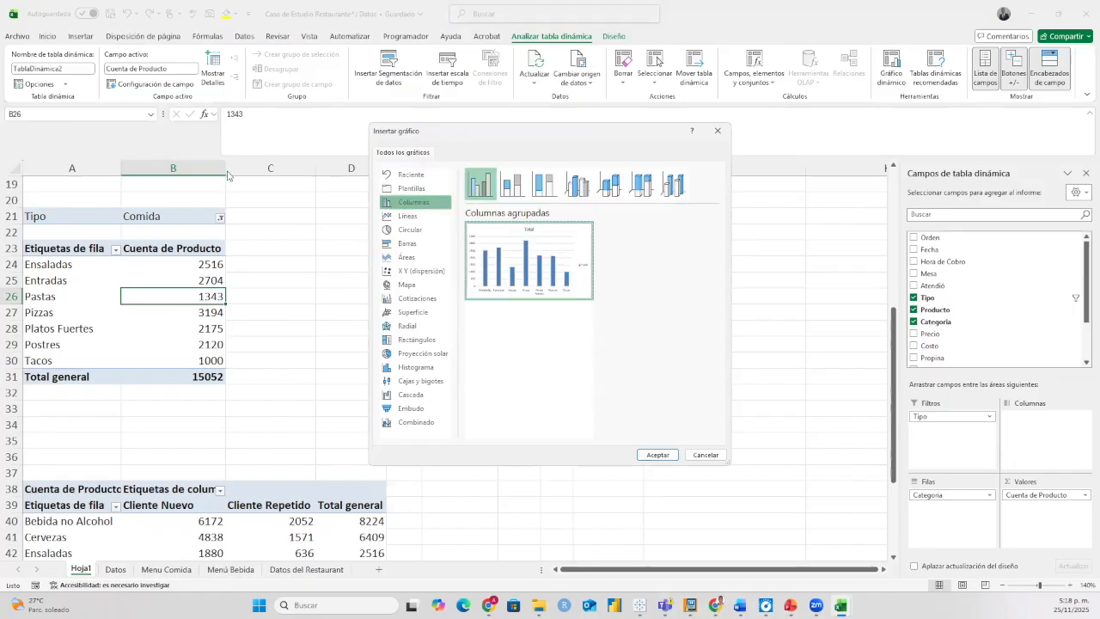
{"action": "left_click", "coordinate": [657, 455]}
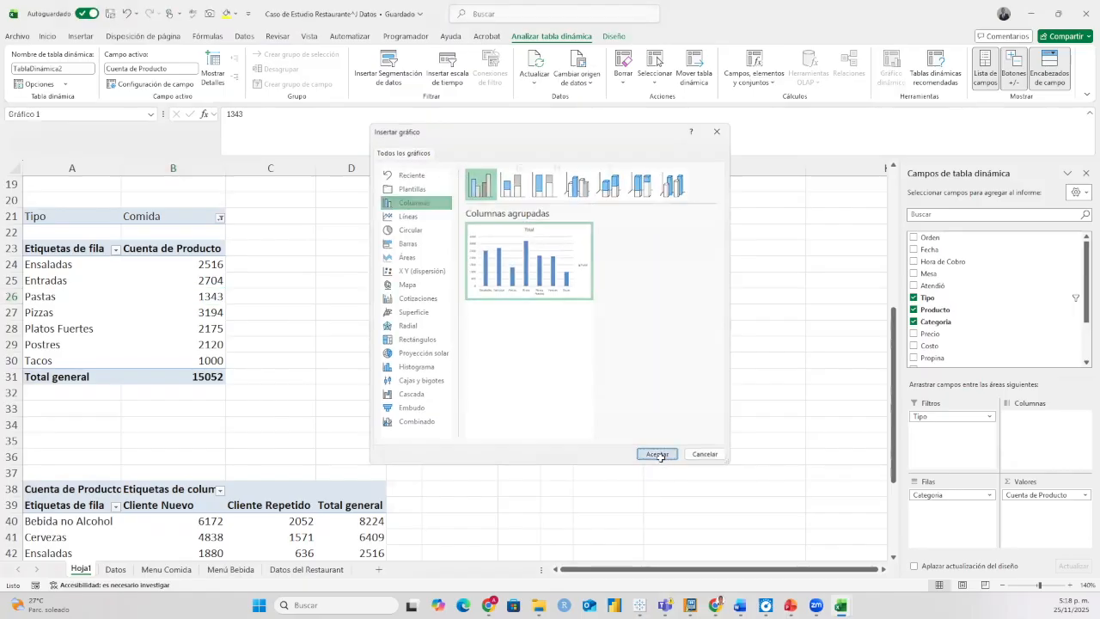
{"action": "left_click_drag", "start_coordinate": [516, 251], "coordinate": [566, 203]}
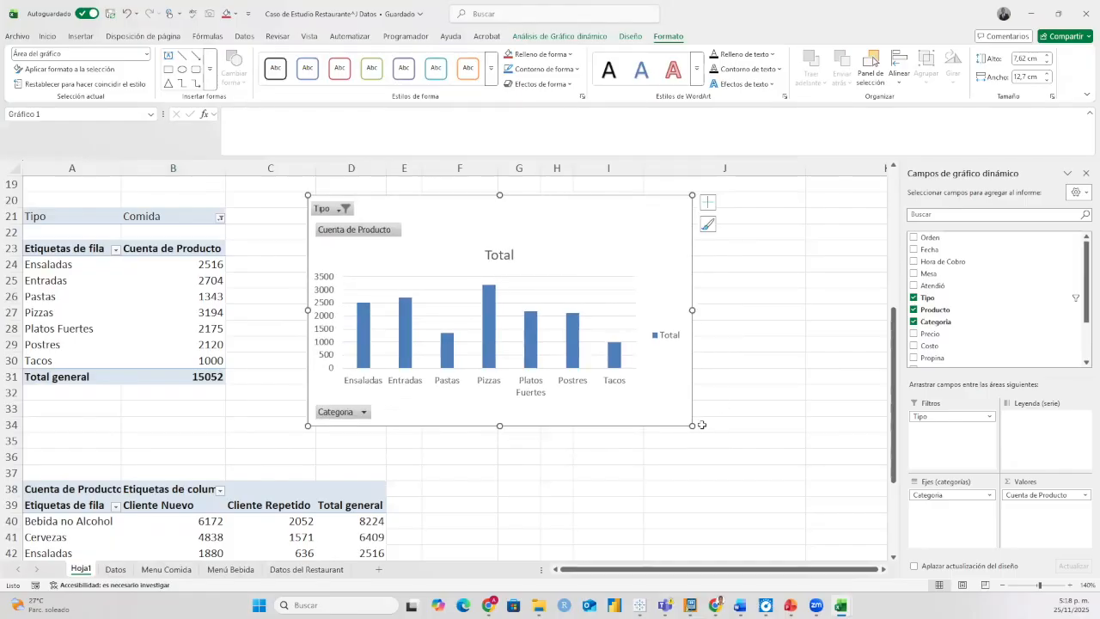
{"action": "left_click_drag", "start_coordinate": [692, 425], "coordinate": [719, 422]}
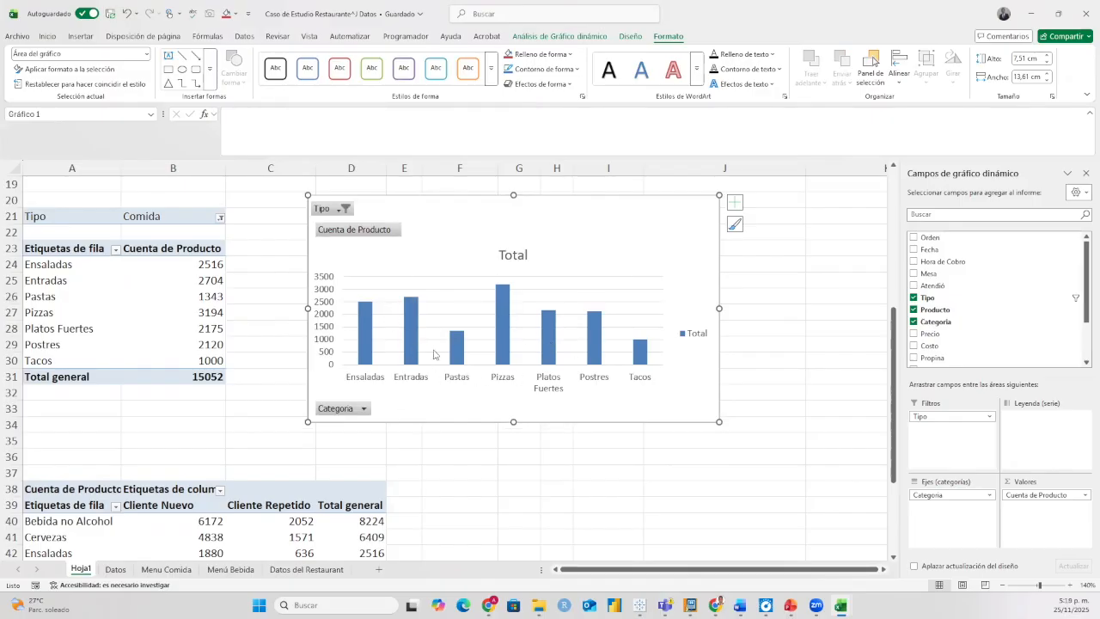
Add data labels to the category pivot chart and remove its gridlines.
{"action": "left_click", "coordinate": [735, 206]}
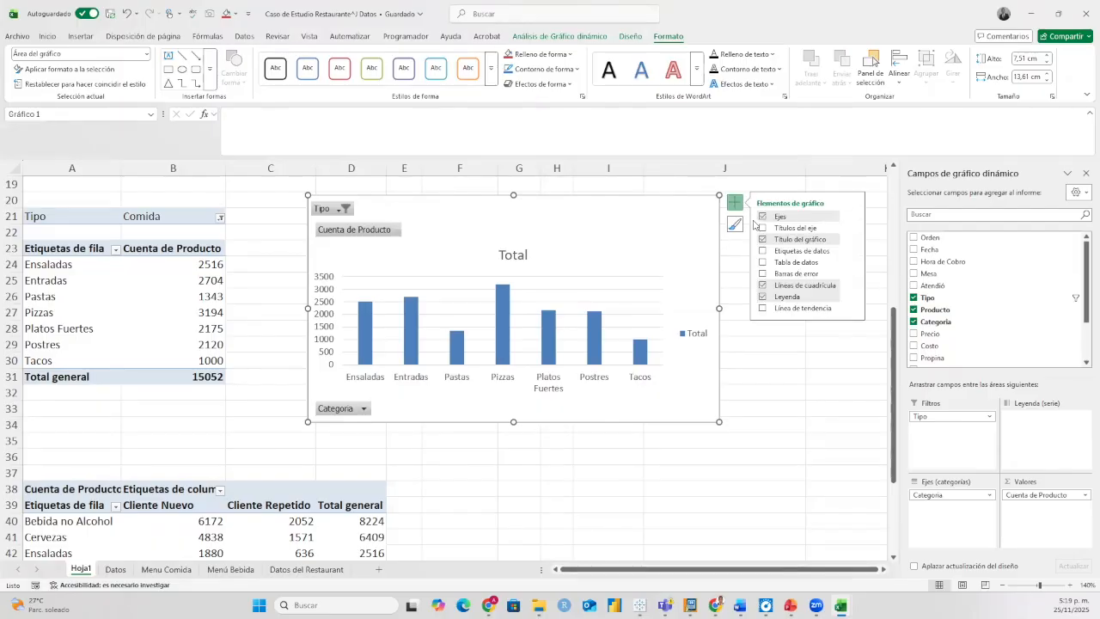
{"action": "left_click", "coordinate": [761, 251]}
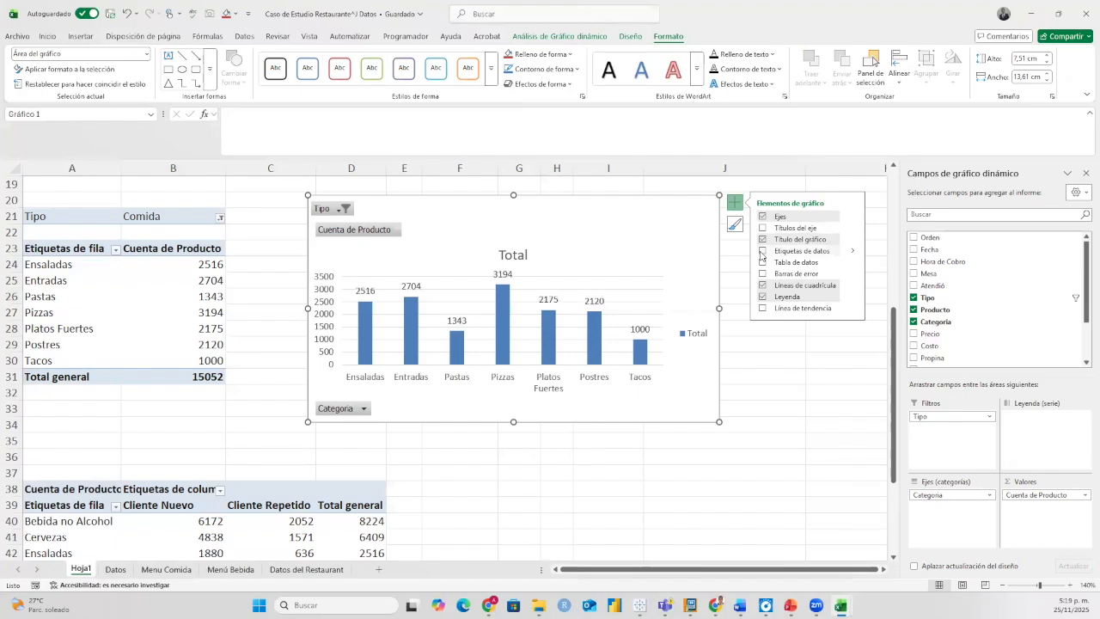
{"action": "left_click", "coordinate": [454, 304]}
{"action": "key", "text": "Delete"}
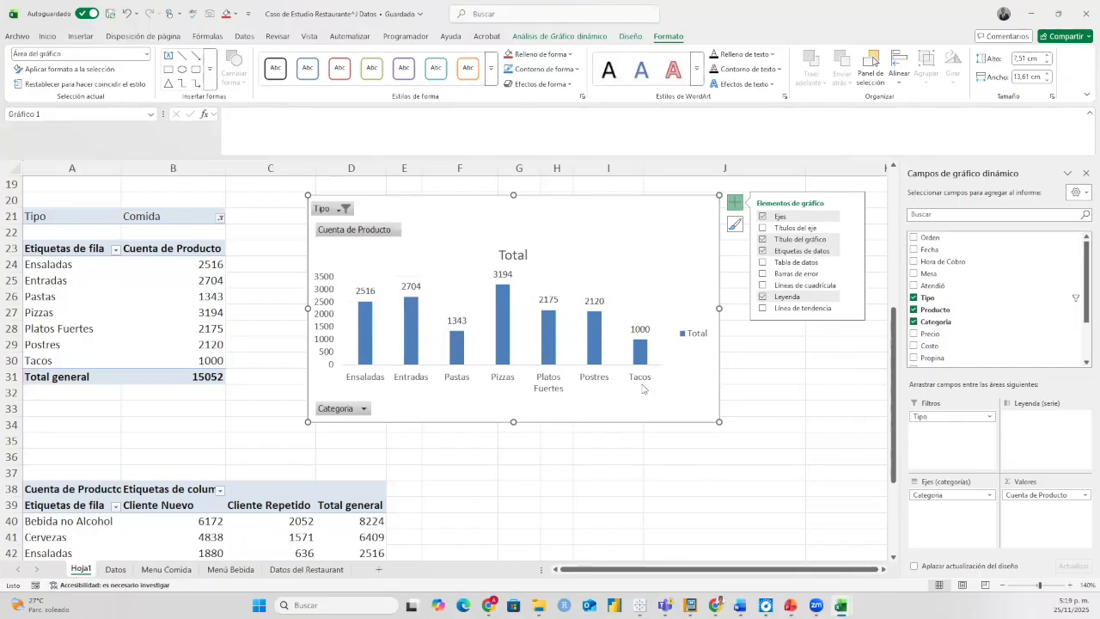
Try the category pivot table and chart with the Tipo filter set to Bebida, and set it back to Comida.
{"action": "left_click", "coordinate": [220, 218]}
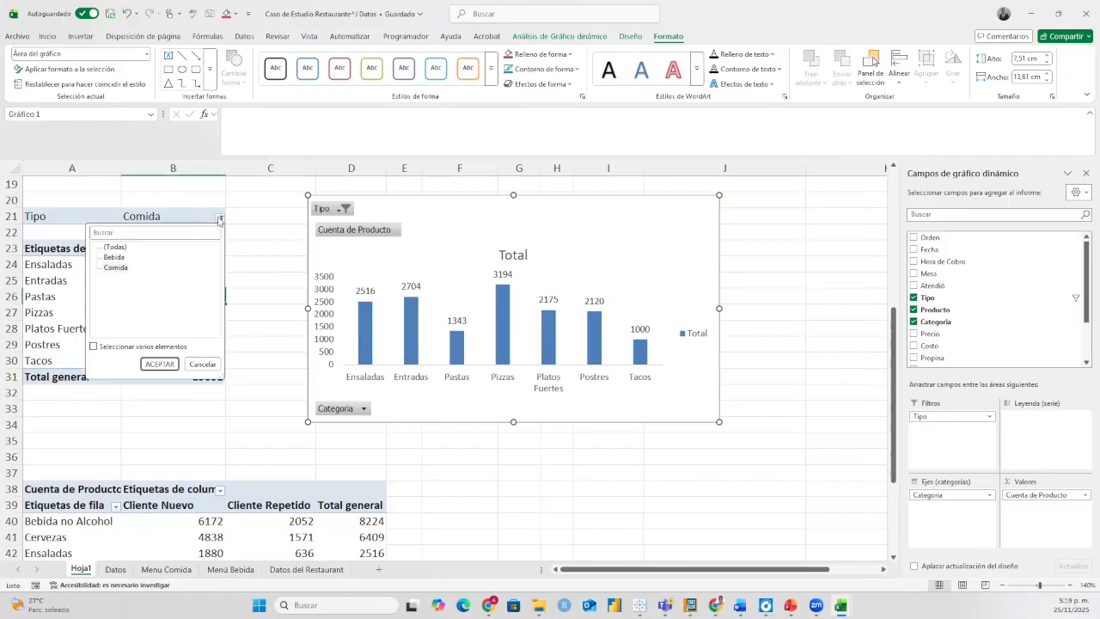
{"action": "left_click", "coordinate": [111, 257]}
{"action": "left_click", "coordinate": [158, 363]}
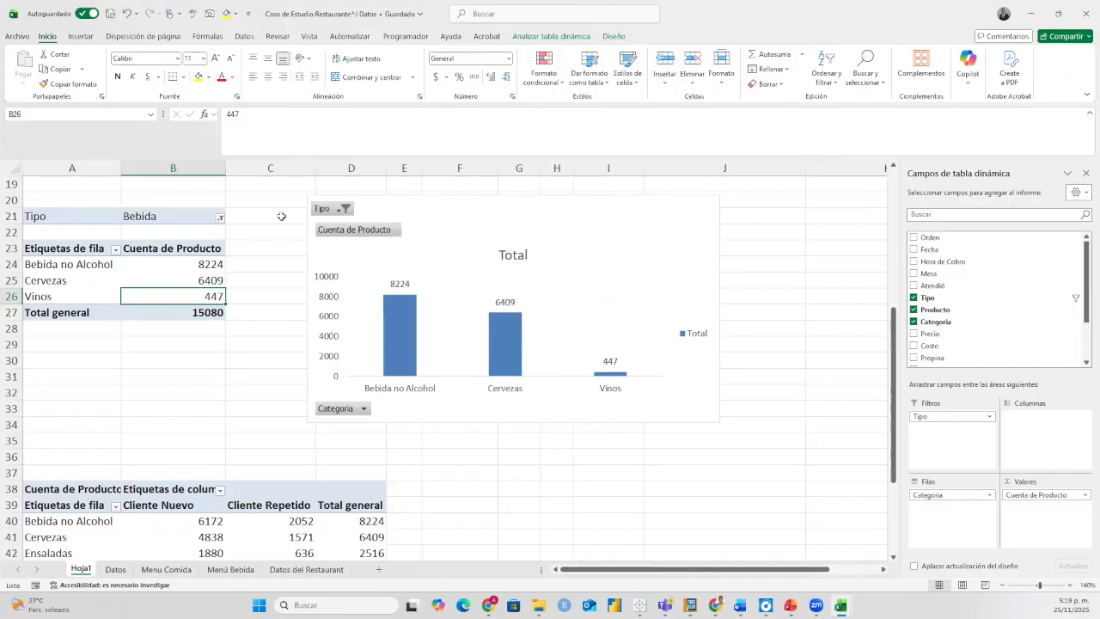
{"action": "left_click", "coordinate": [213, 216]}
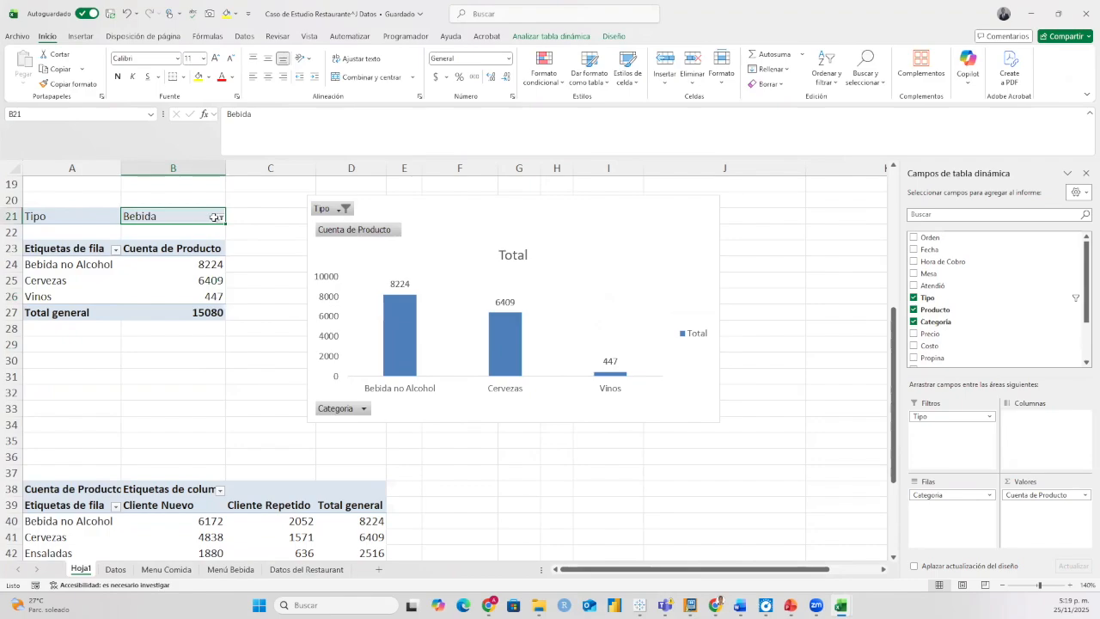
{"action": "left_click", "coordinate": [220, 217]}
{"action": "left_click", "coordinate": [113, 268]}
{"action": "left_click", "coordinate": [170, 366]}
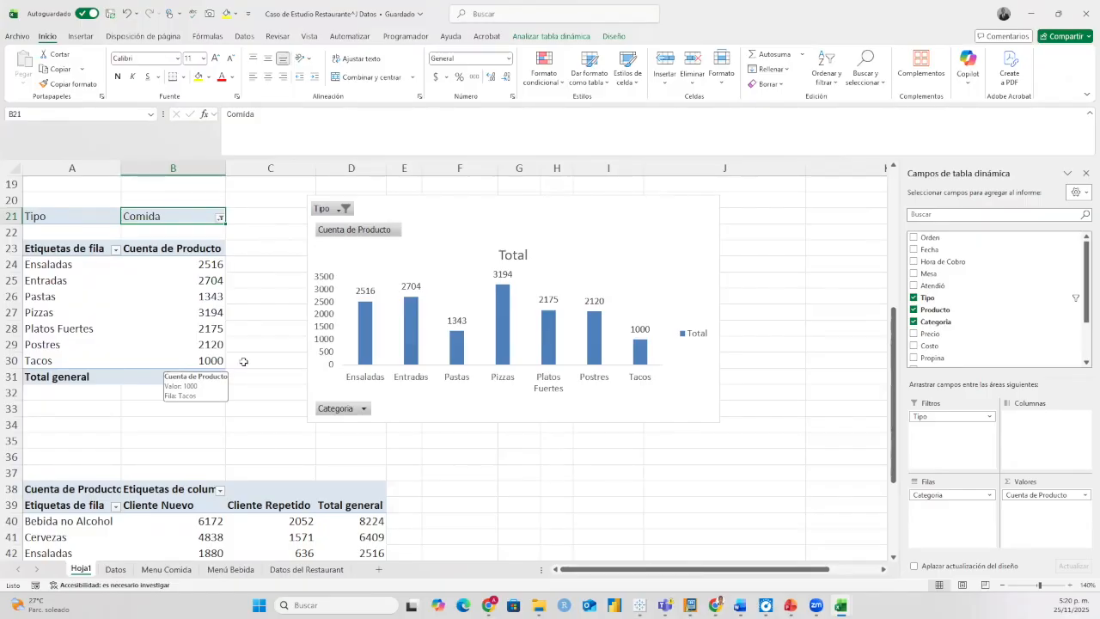
Delete the pivot chart beside the Comida-filtered category pivot table.
{"action": "left_click", "coordinate": [426, 209]}
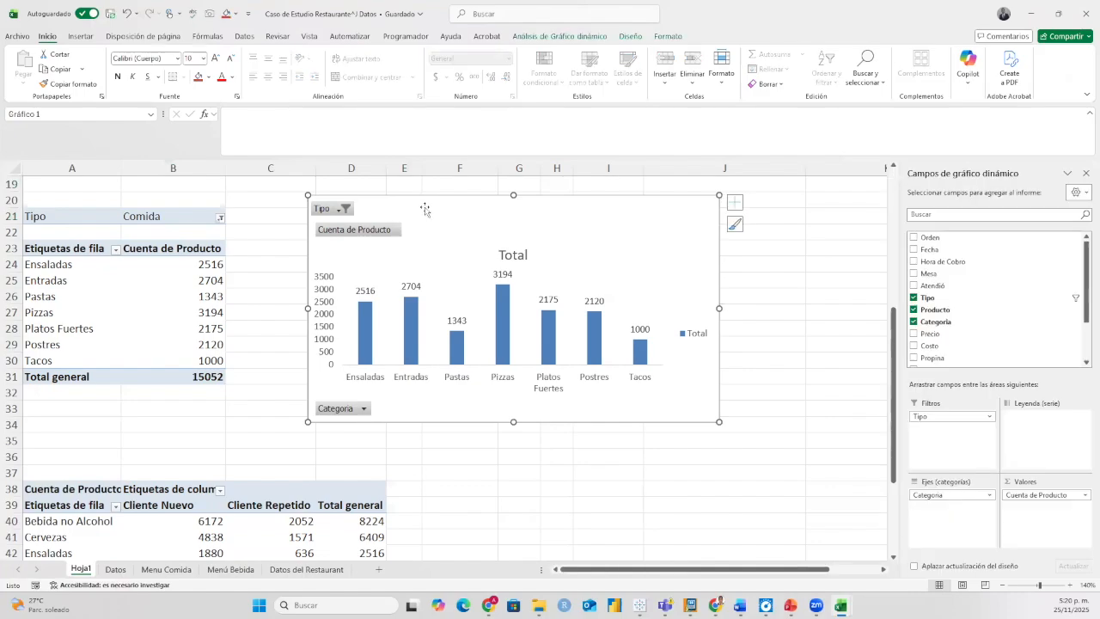
{"action": "key", "text": "Delete"}
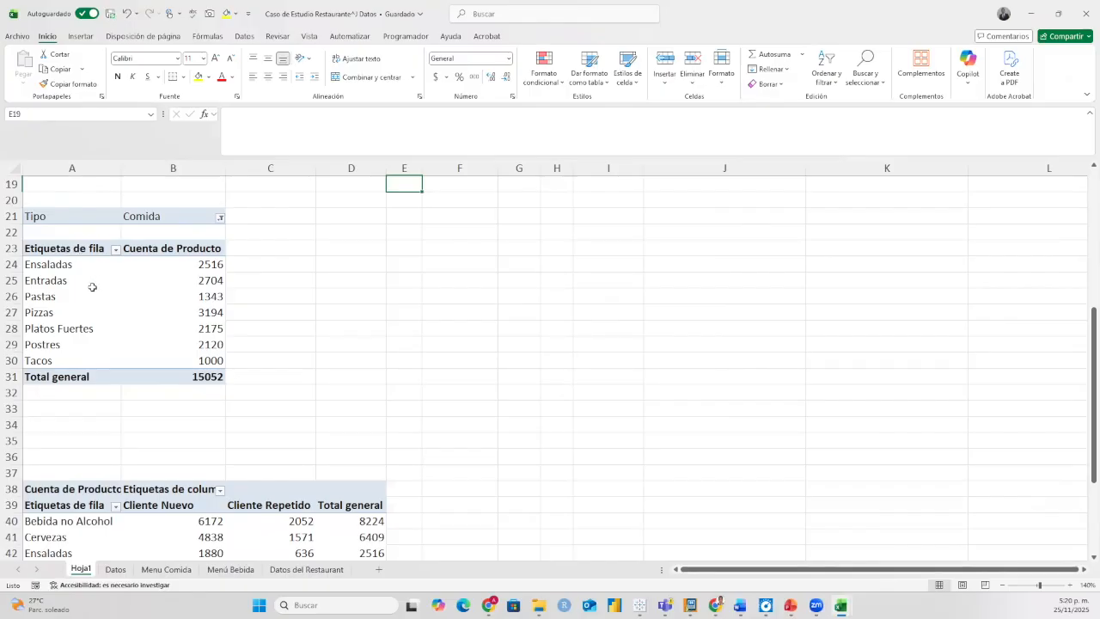
{"action": "left_click", "coordinate": [157, 259]}
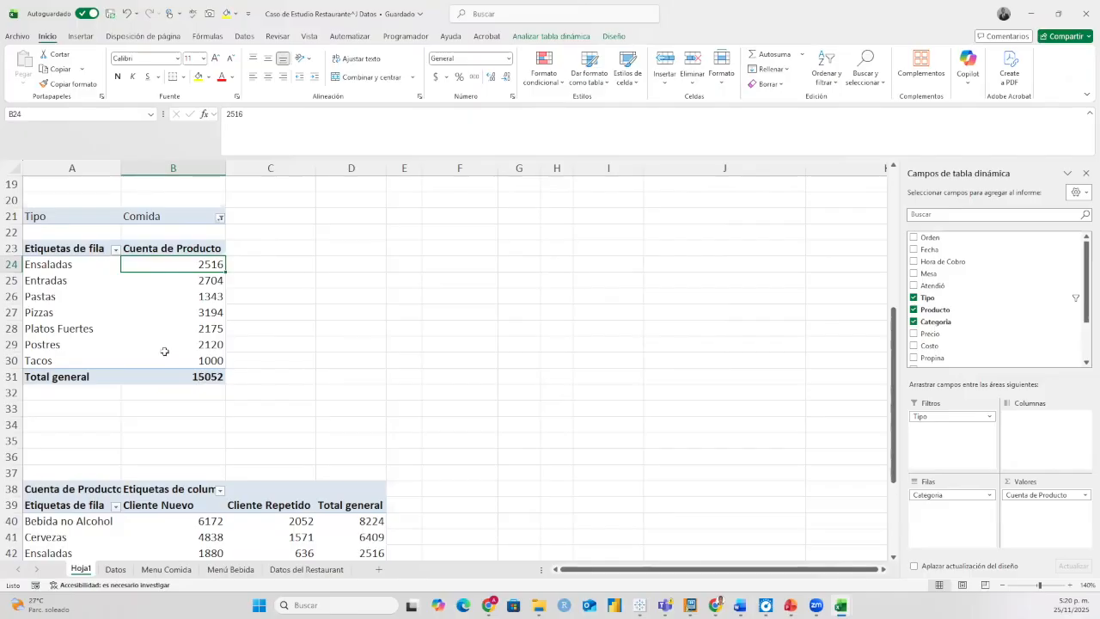
{"action": "left_click", "coordinate": [80, 277]}
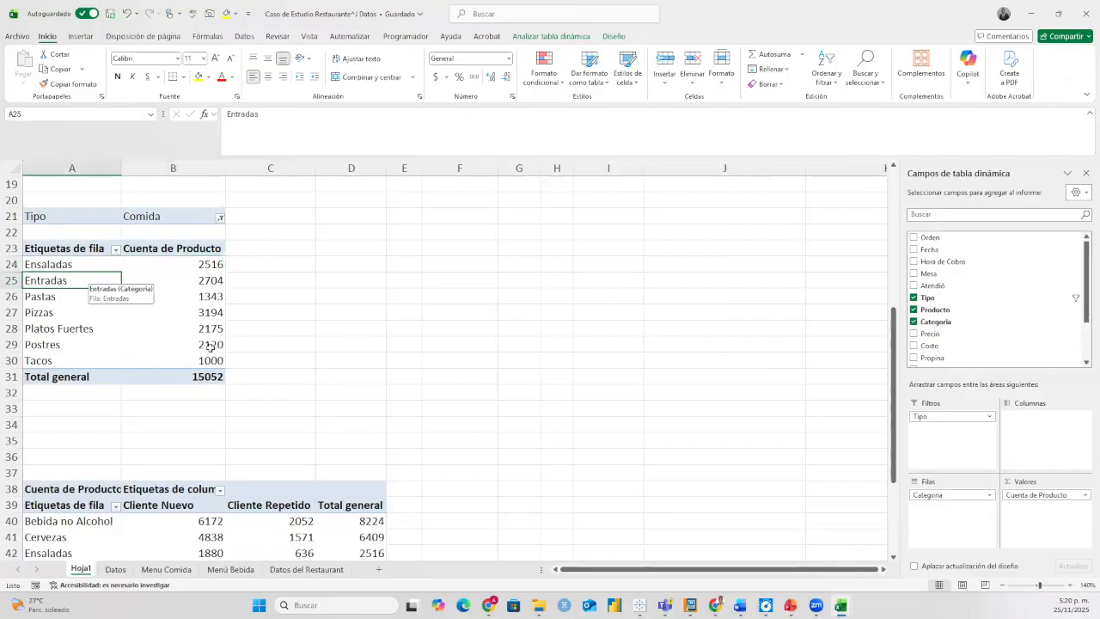
{"action": "left_click", "coordinate": [158, 312]}
{"action": "left_click", "coordinate": [57, 318]}
{"action": "left_click", "coordinate": [62, 264]}
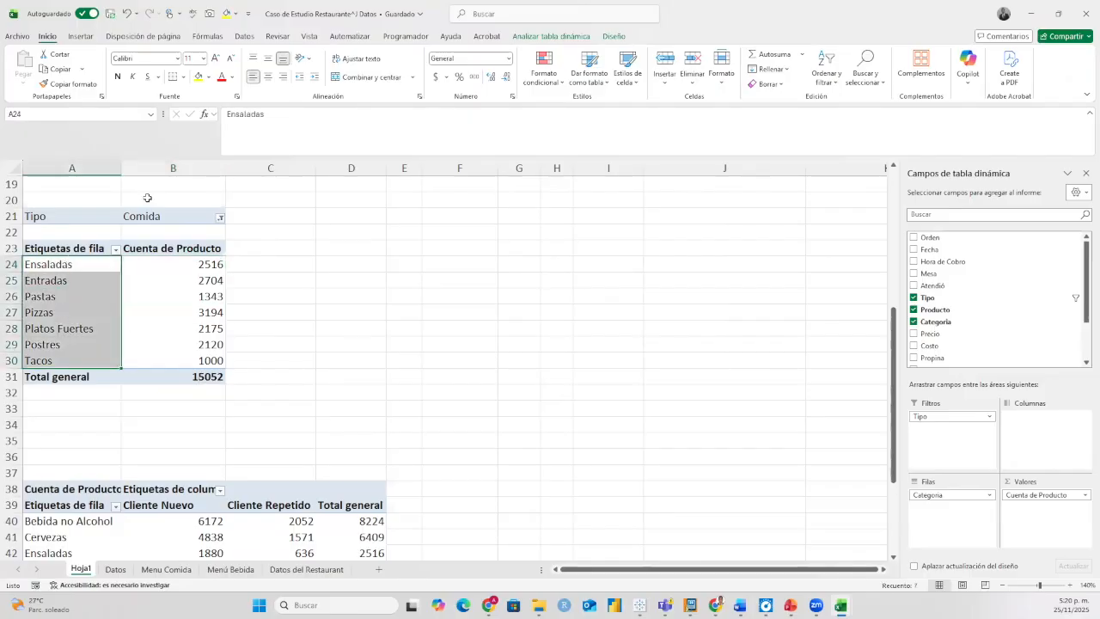
Insert a clustered column pivot chart from the Comida category table, place it beside the table, and resize it to about 8.9 × 15.2 cm.
{"action": "left_click", "coordinate": [156, 276]}
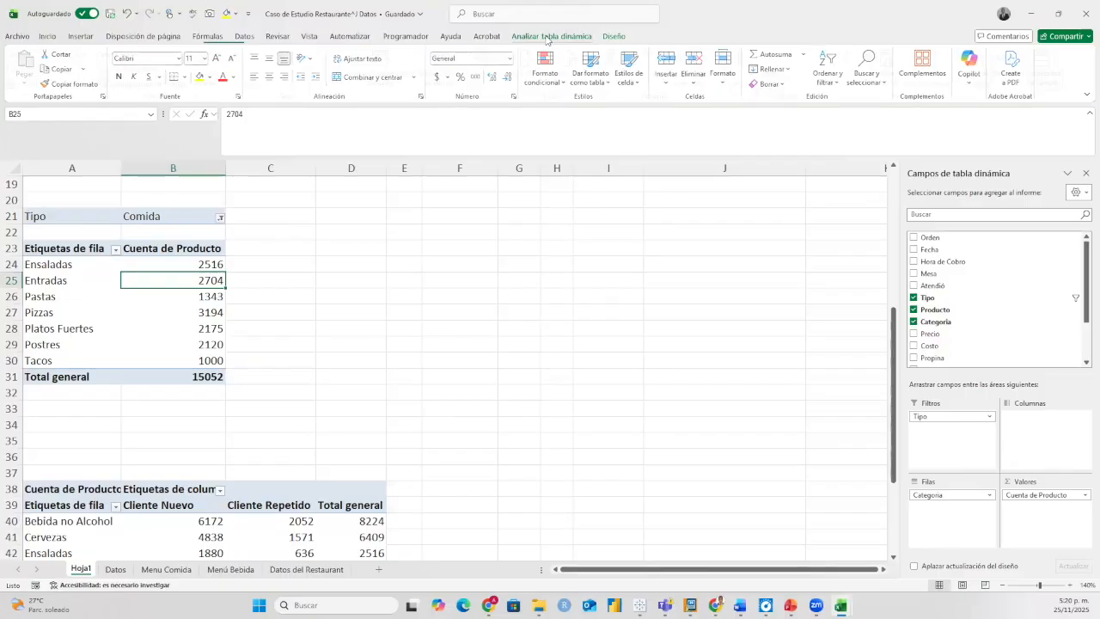
{"action": "left_click", "coordinate": [547, 36]}
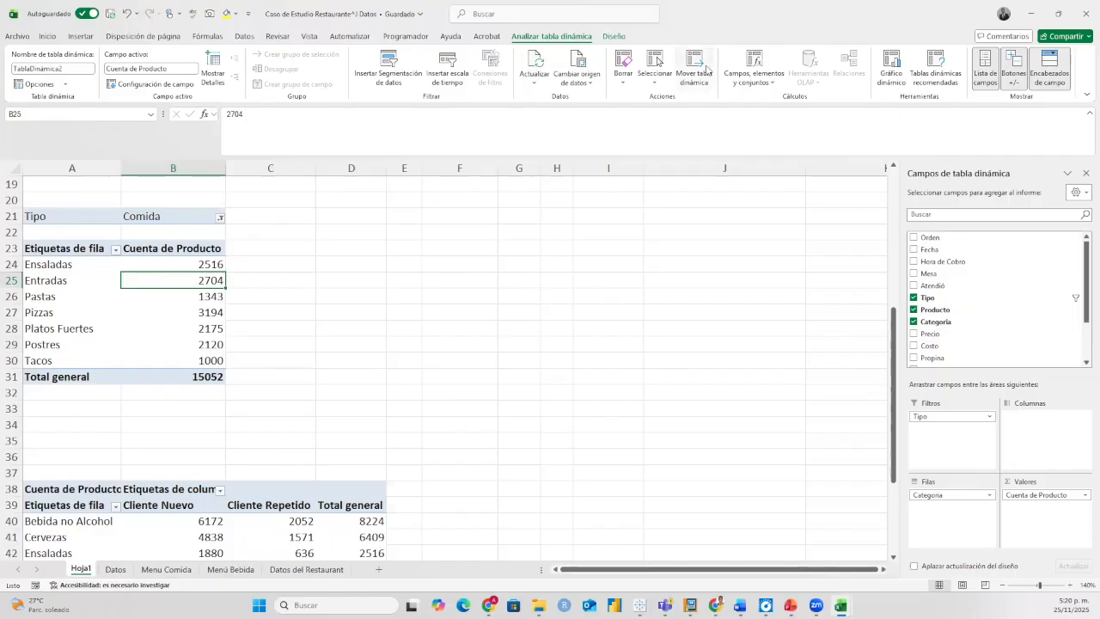
{"action": "left_click", "coordinate": [891, 79]}
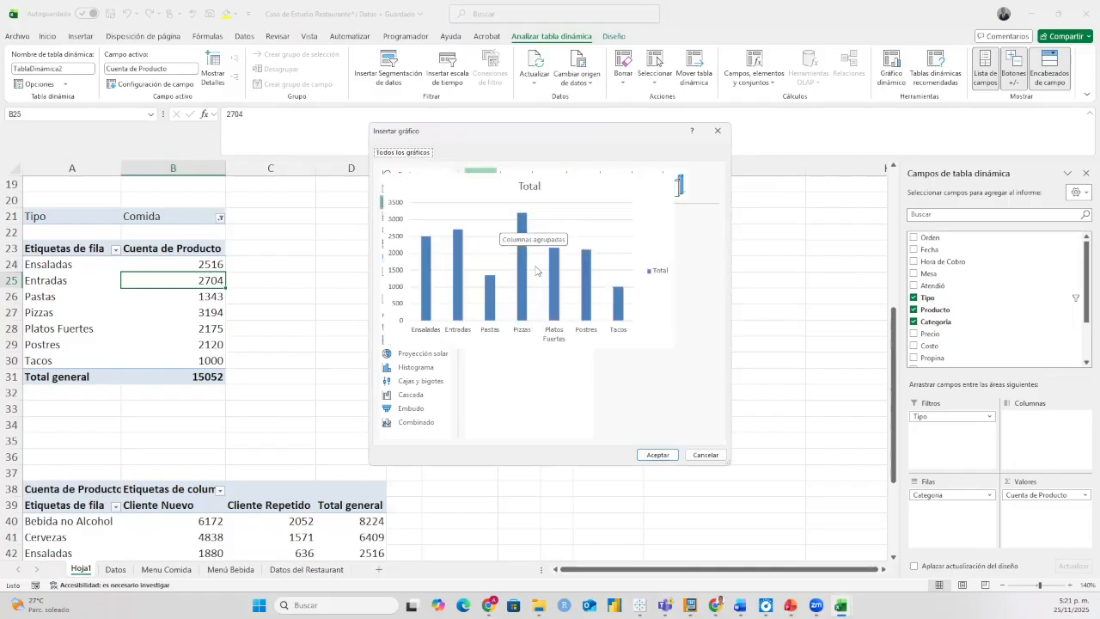
{"action": "mouse_move", "coordinate": [568, 247]}
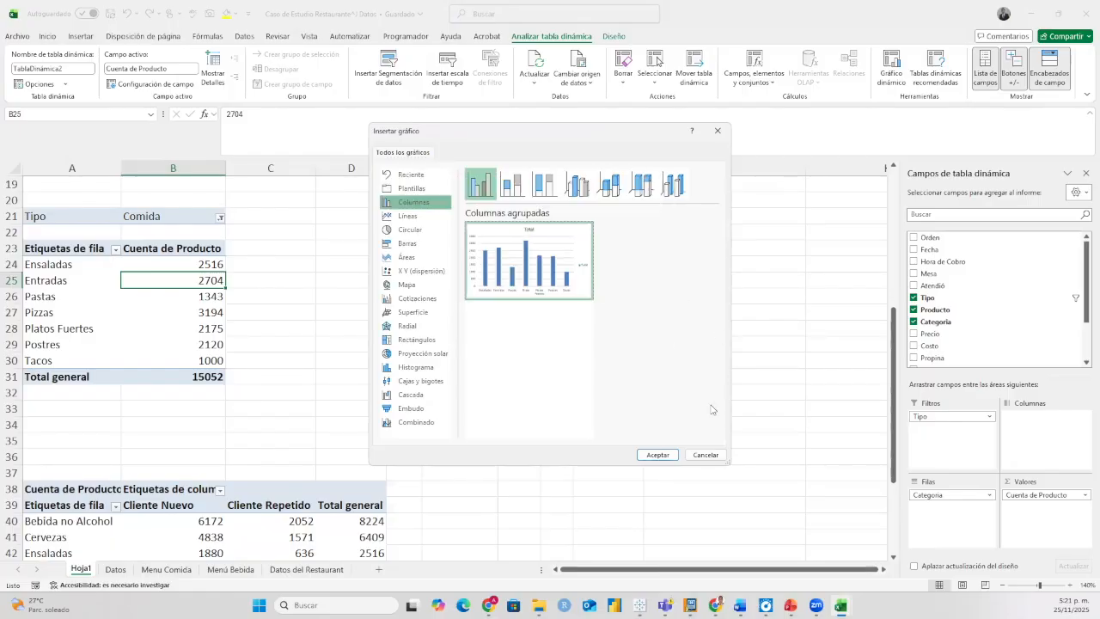
{"action": "left_click", "coordinate": [656, 457]}
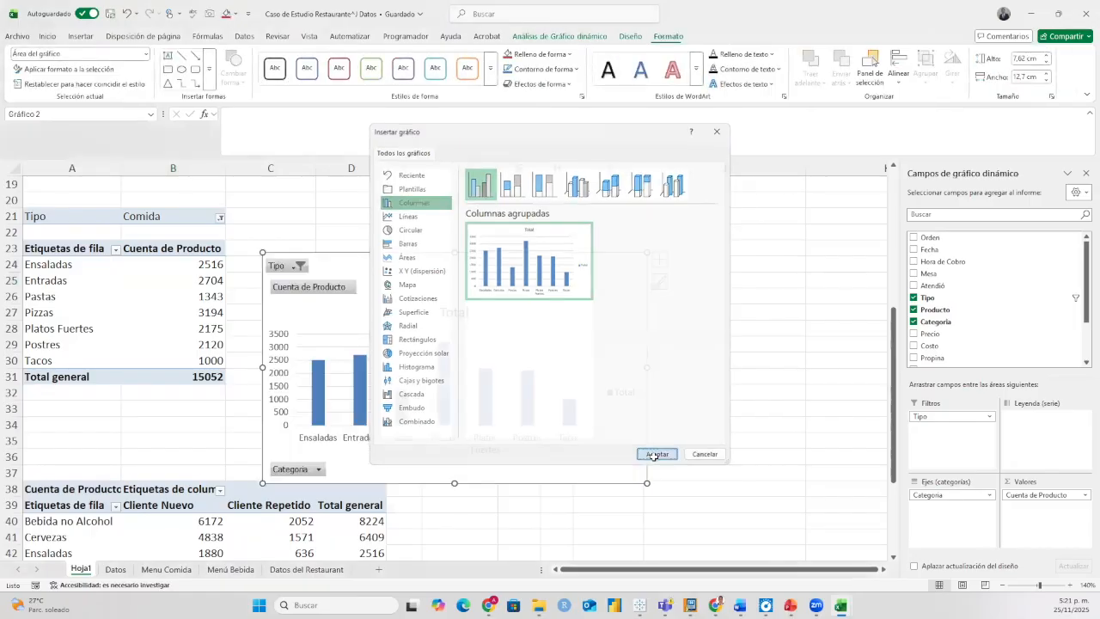
{"action": "left_click_drag", "start_coordinate": [572, 278], "coordinate": [590, 214]}
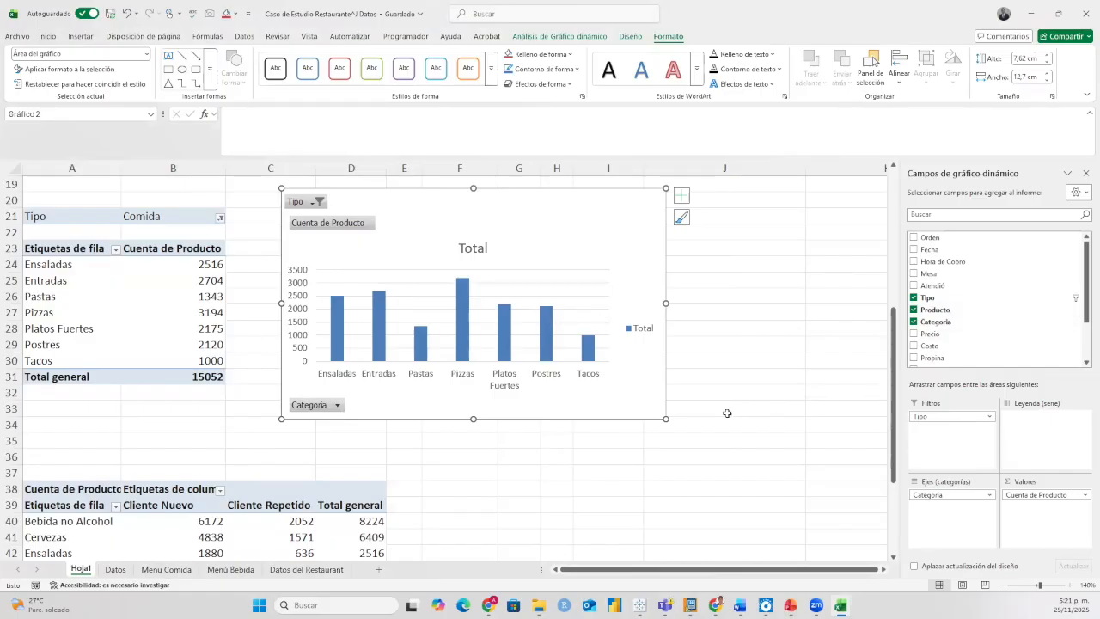
{"action": "left_click_drag", "start_coordinate": [665, 419], "coordinate": [741, 457]}
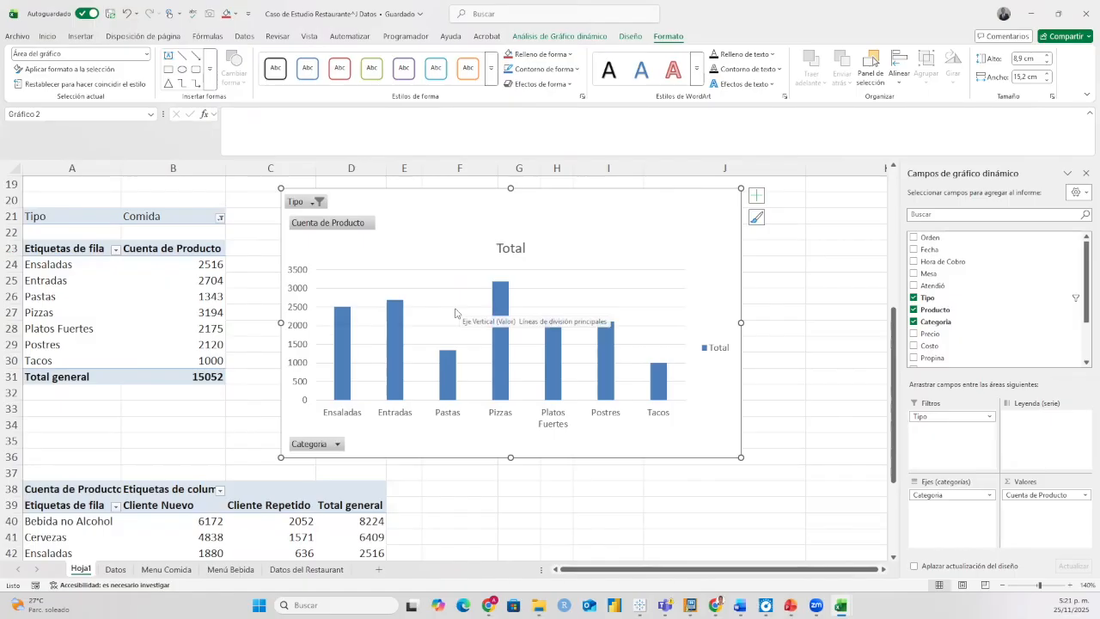
Add data labels to the new category pivot chart and remove its gridlines.
{"action": "left_click", "coordinate": [757, 196]}
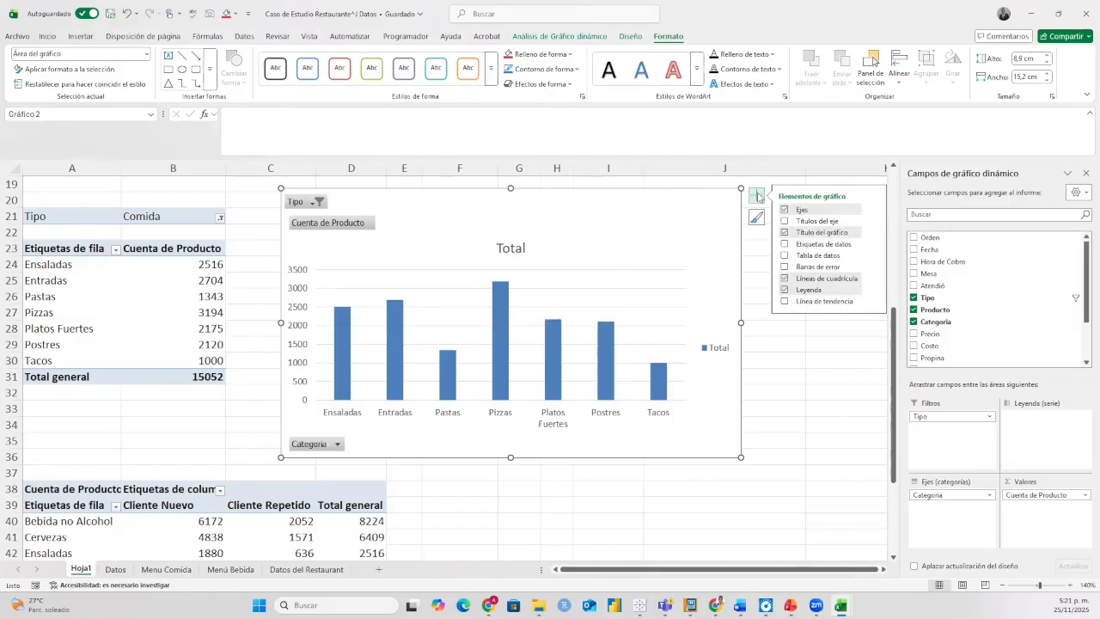
{"action": "left_click", "coordinate": [784, 222]}
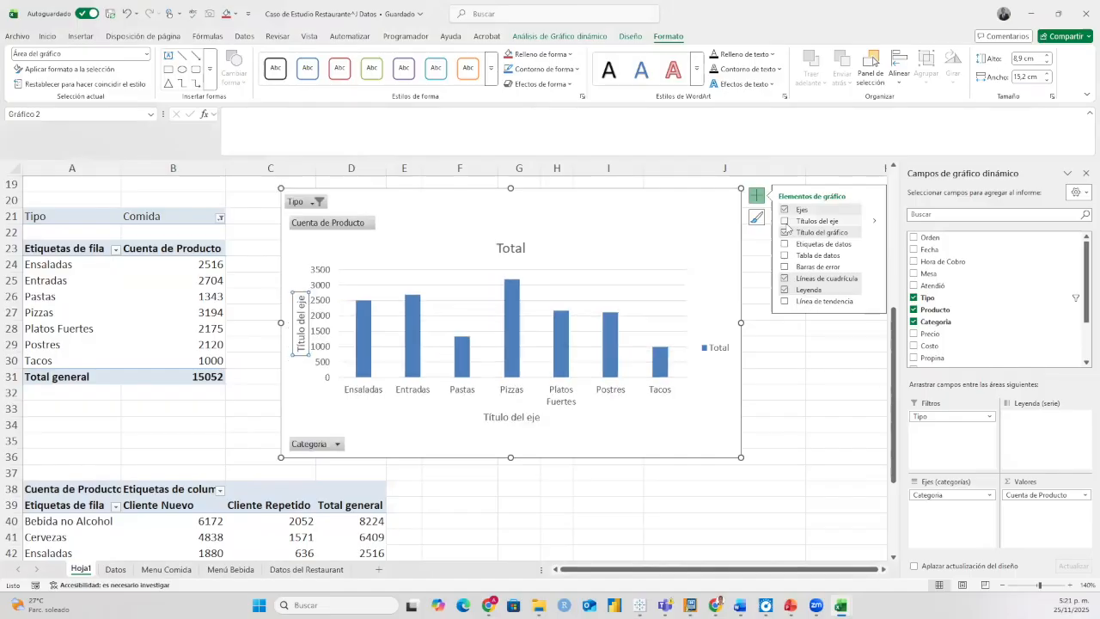
{"action": "left_click", "coordinate": [784, 245]}
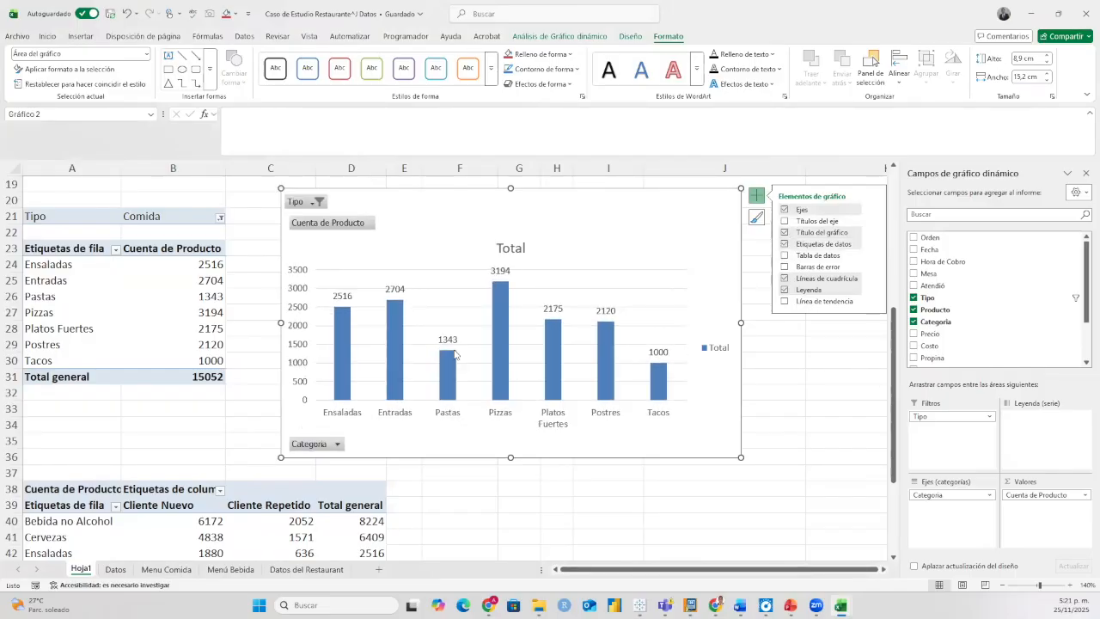
{"action": "left_click", "coordinate": [456, 307]}
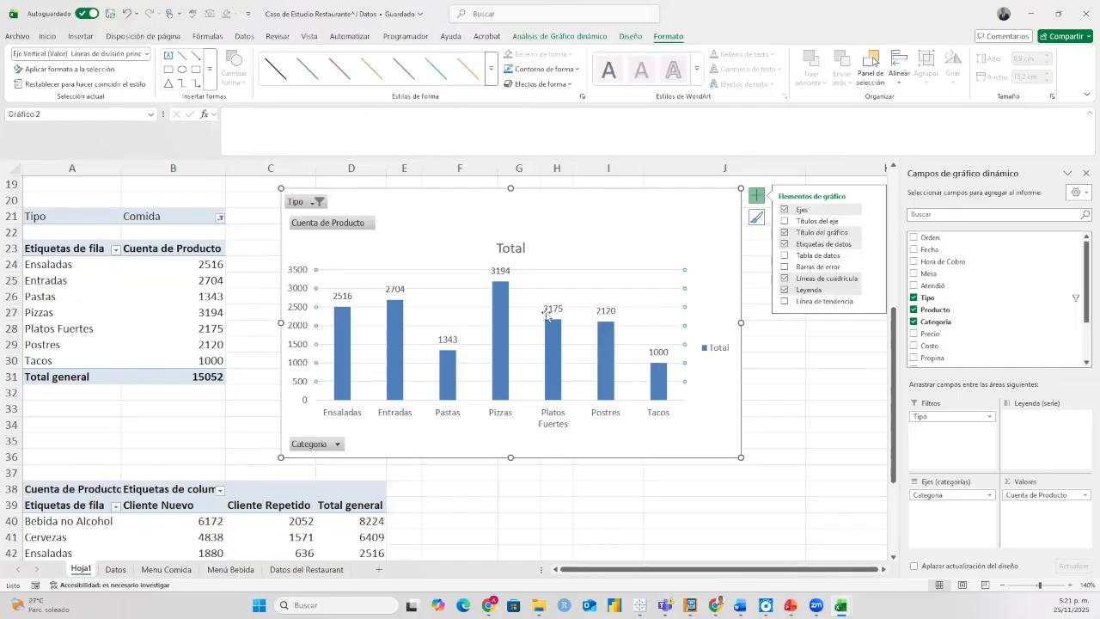
{"action": "key", "text": "Delete"}
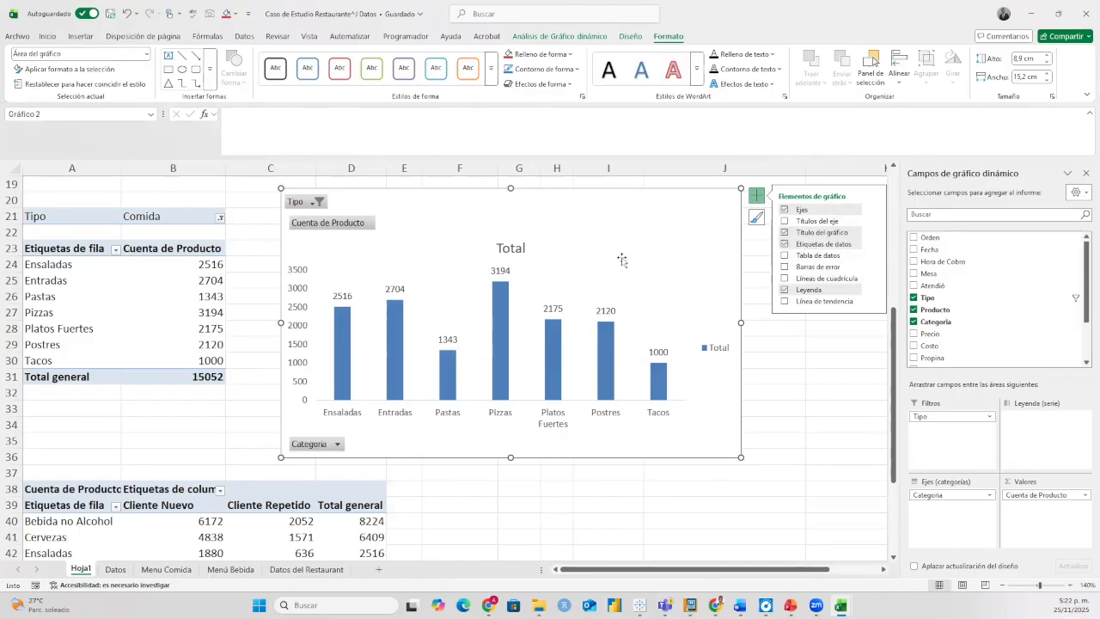
Filter the category pivot table and chart to Tipo Bebida, try (Todas), and set the filter back to Bebida.
{"action": "left_click", "coordinate": [221, 218]}
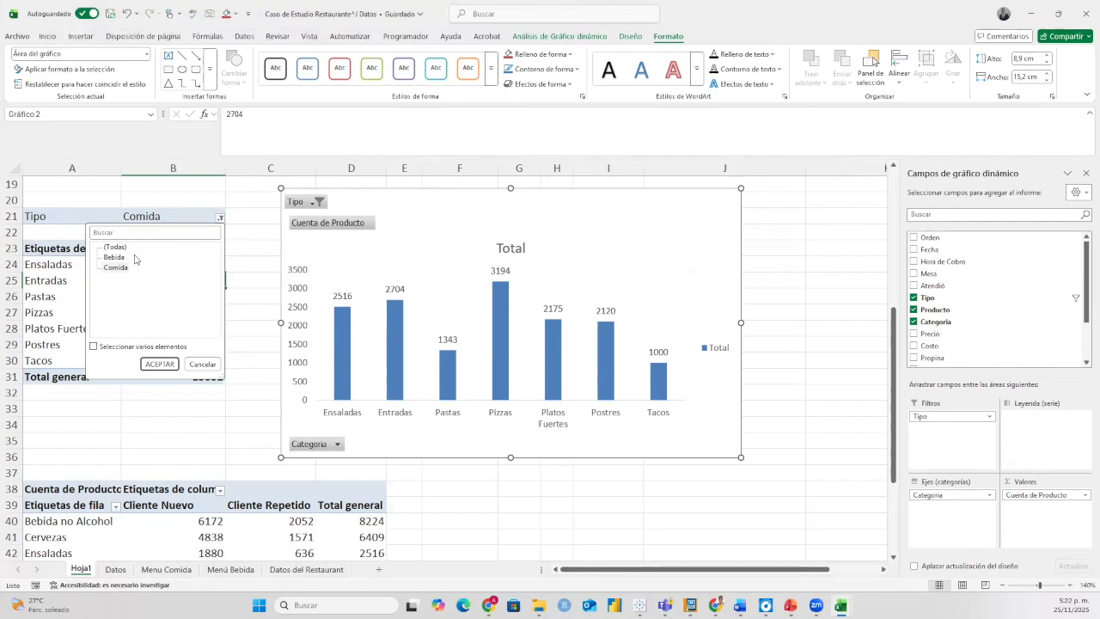
{"action": "left_click", "coordinate": [163, 364]}
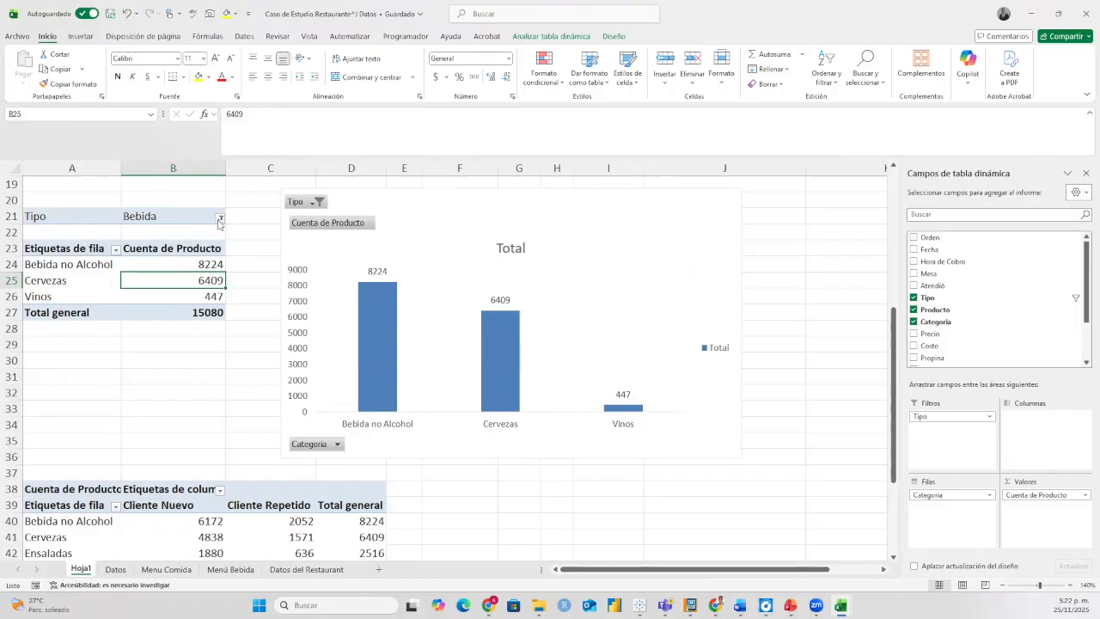
{"action": "left_click", "coordinate": [220, 221]}
{"action": "left_click", "coordinate": [109, 248]}
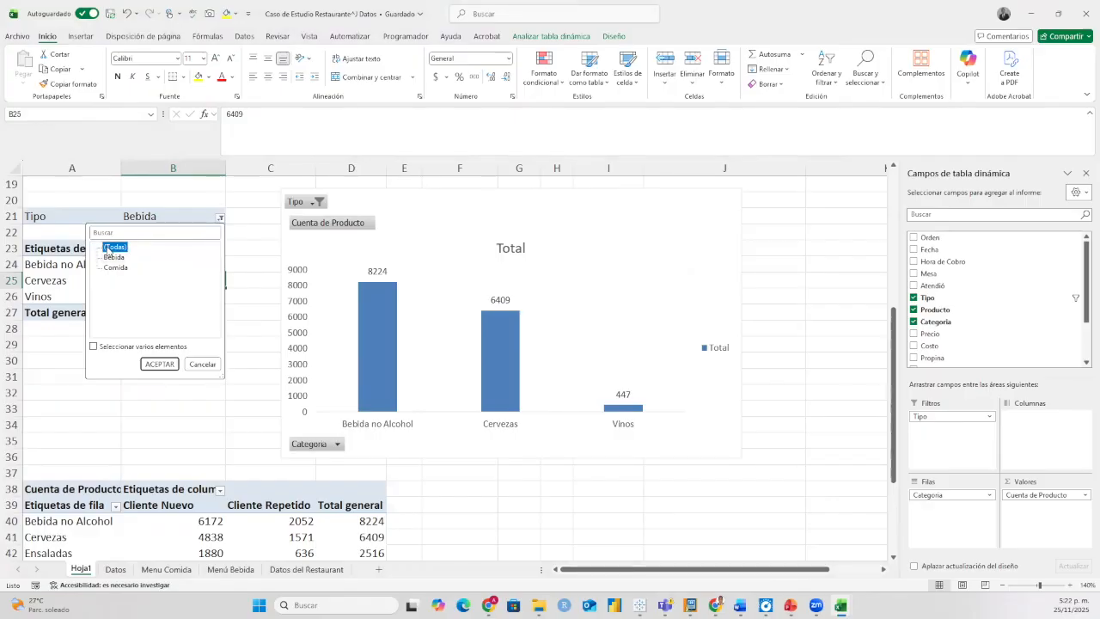
{"action": "left_click", "coordinate": [160, 364]}
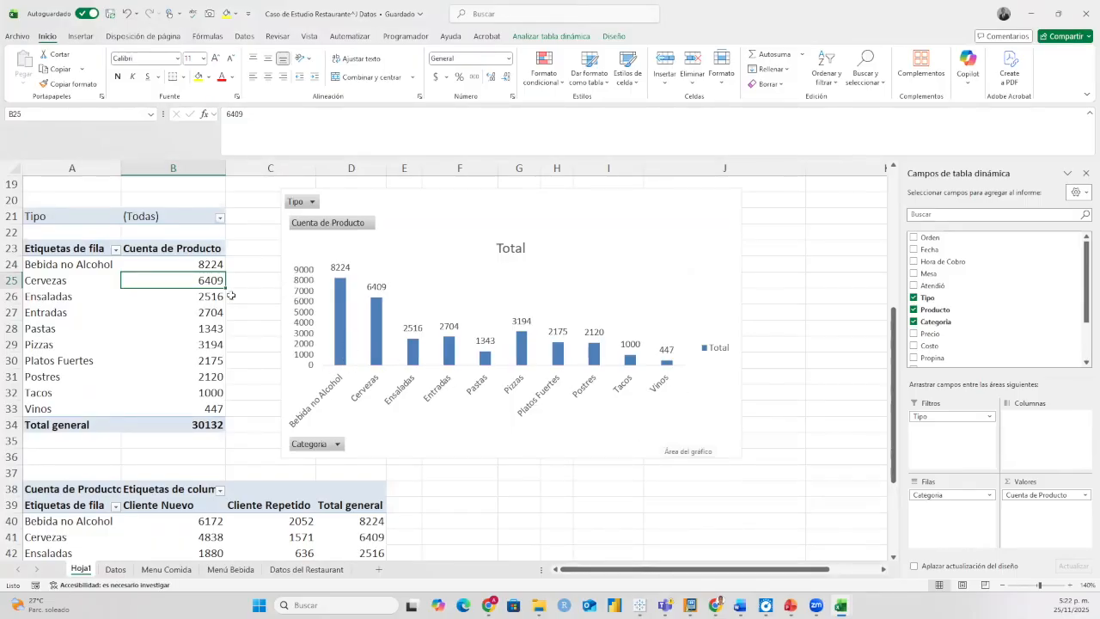
{"action": "left_click", "coordinate": [220, 217]}
{"action": "left_click", "coordinate": [114, 257]}
{"action": "left_click", "coordinate": [167, 363]}
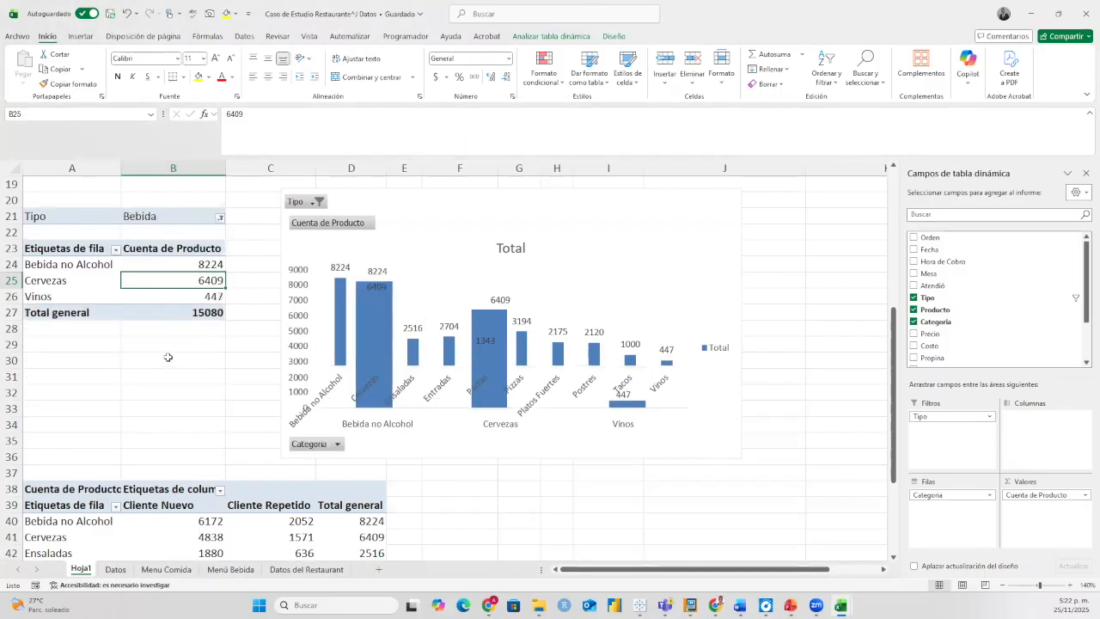
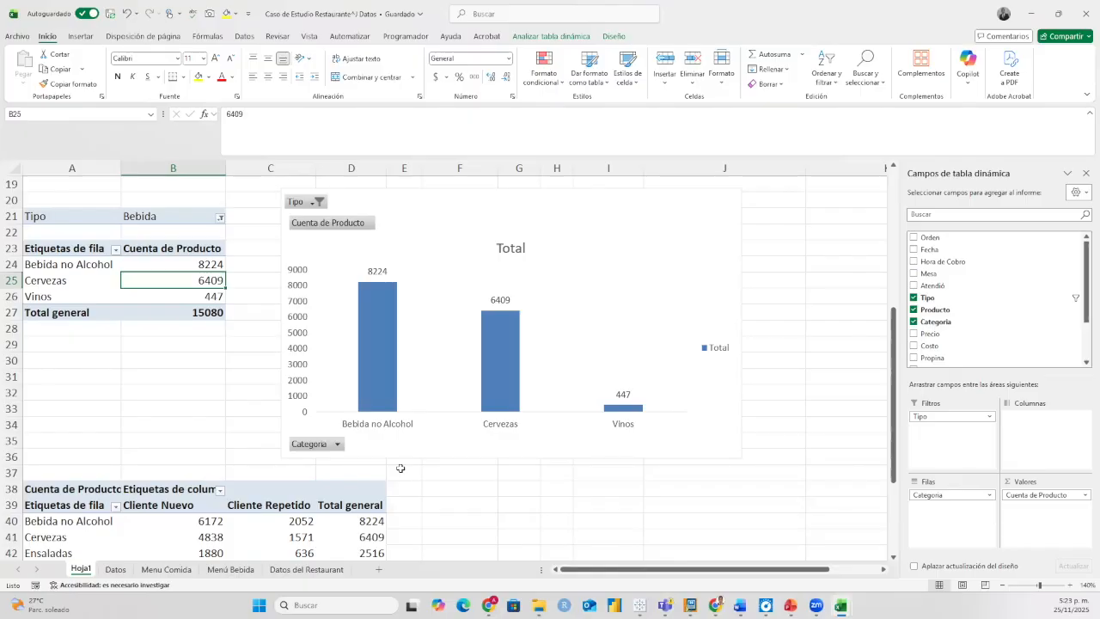
{"action": "mouse_move", "coordinate": [631, 409]}
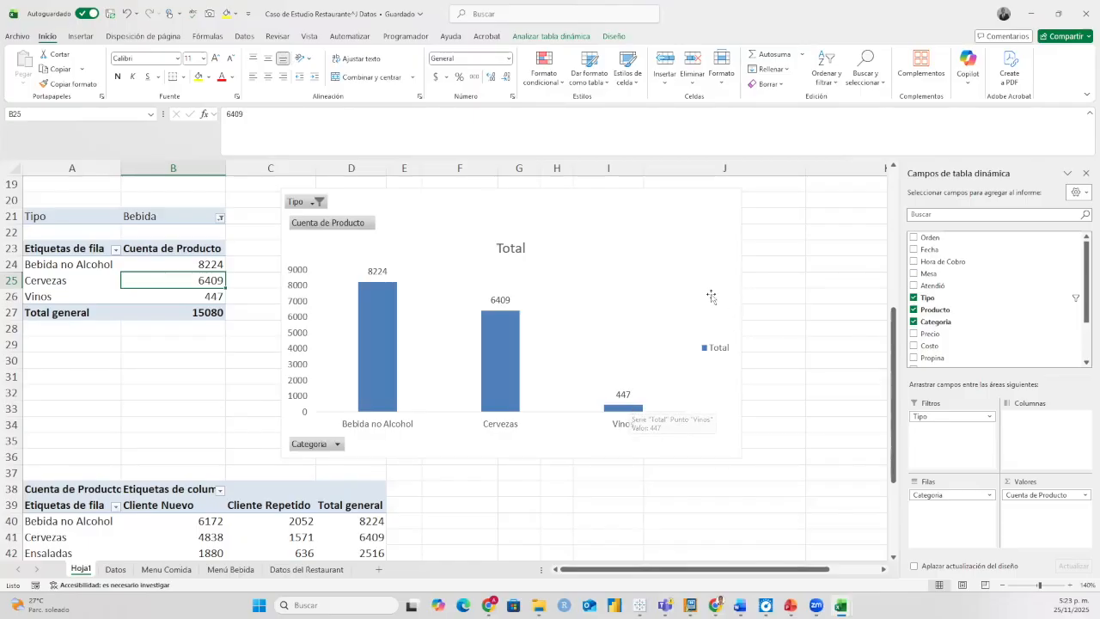
{"action": "scroll", "coordinate": [638, 312], "scroll_direction": "down", "scroll_amount": 6}
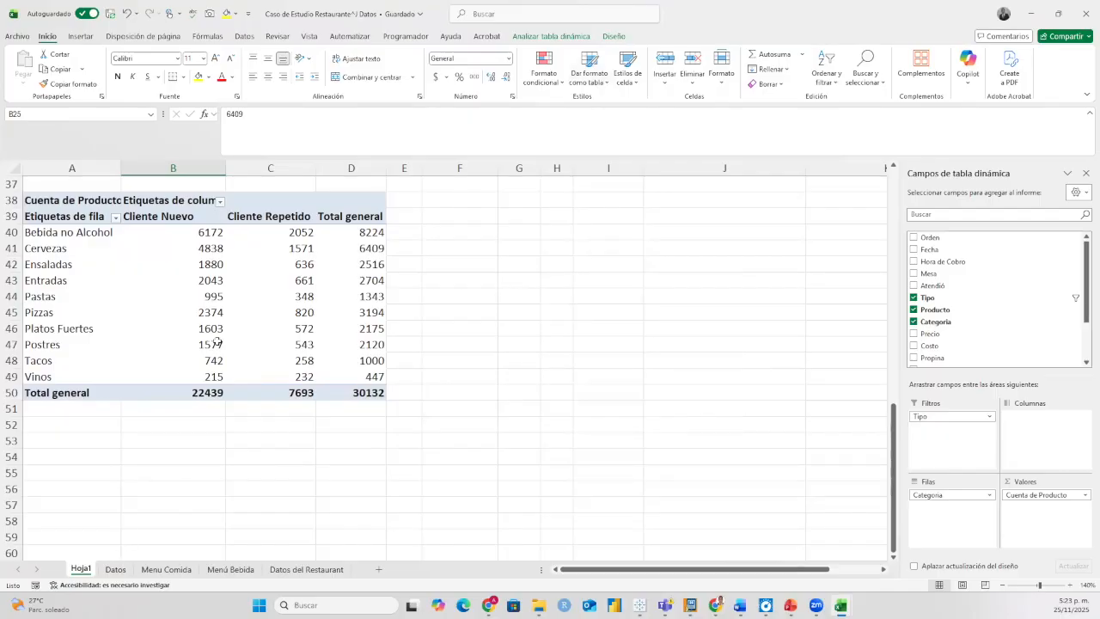
{"action": "scroll", "coordinate": [218, 341], "scroll_direction": "up", "scroll_amount": 4}
{"action": "scroll", "coordinate": [218, 341], "scroll_direction": "up", "scroll_amount": 2}
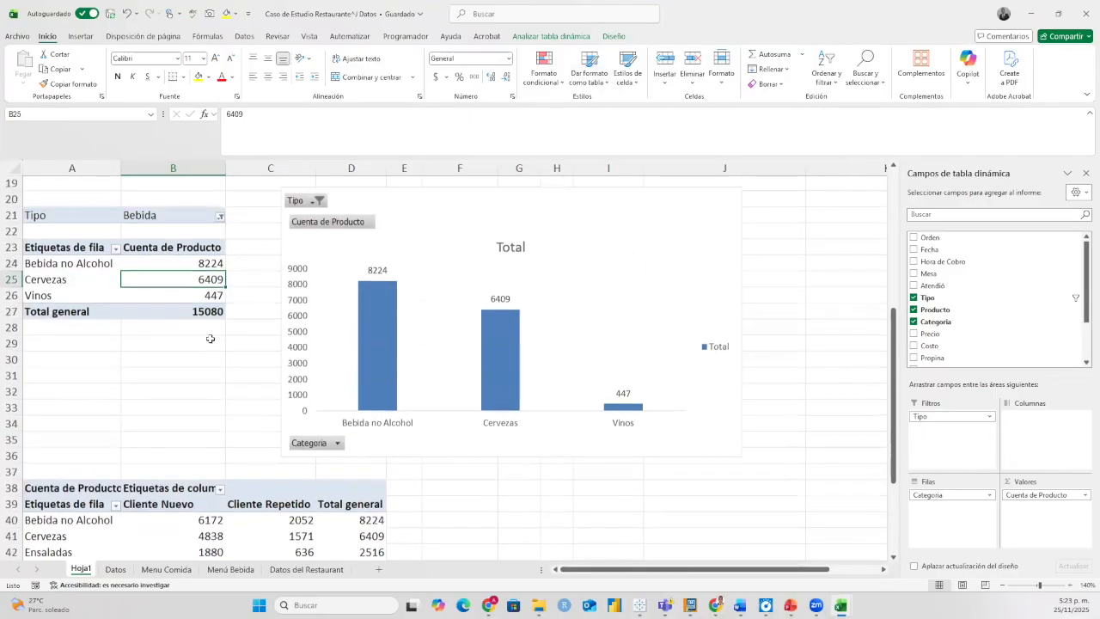
{"action": "left_click", "coordinate": [77, 277]}
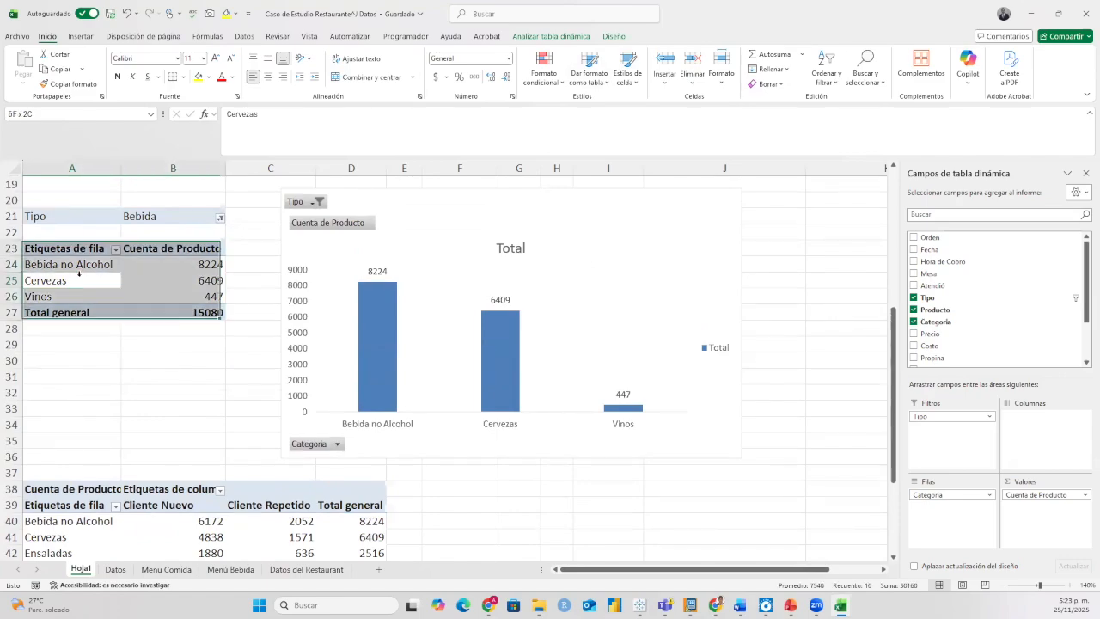
{"action": "left_click", "coordinate": [146, 292]}
{"action": "scroll", "coordinate": [143, 284], "scroll_direction": "down", "scroll_amount": 3}
{"action": "scroll", "coordinate": [142, 284], "scroll_direction": "up", "scroll_amount": 3}
{"action": "left_click_drag", "start_coordinate": [217, 315], "coordinate": [56, 216]}
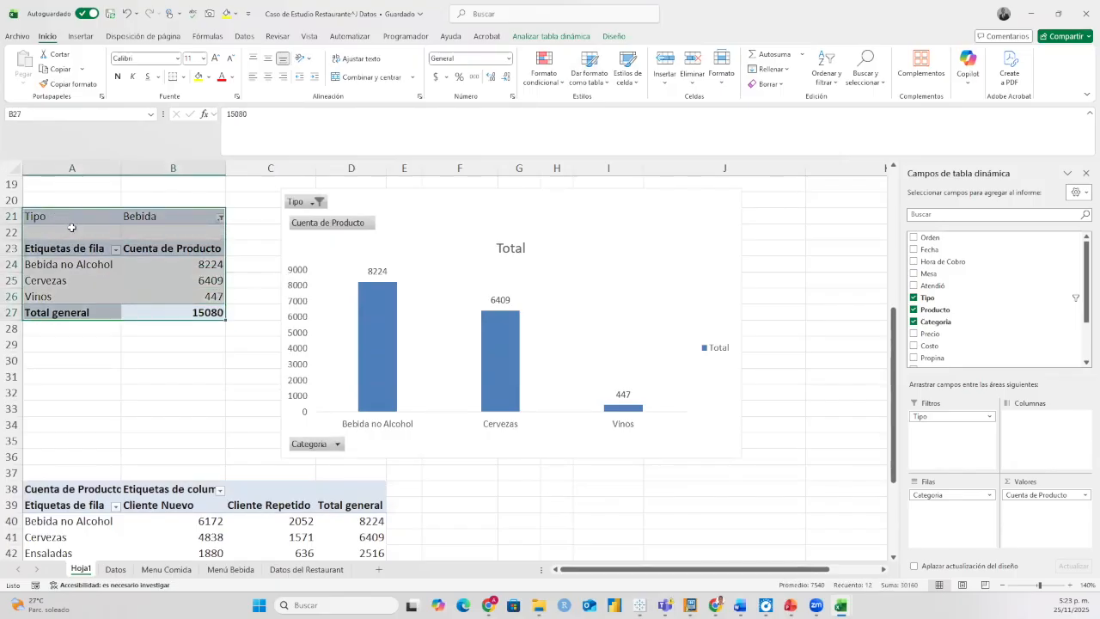
{"action": "key", "text": "ctrl+c"}
{"action": "scroll", "coordinate": [68, 257], "scroll_direction": "down", "scroll_amount": 7}
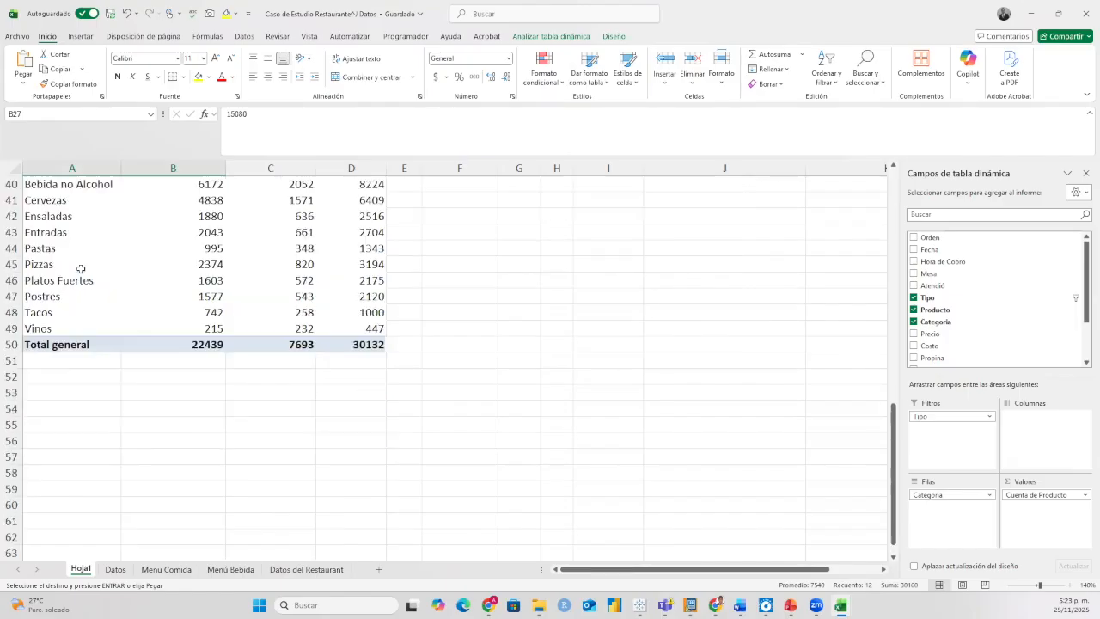
{"action": "scroll", "coordinate": [67, 285], "scroll_direction": "up", "scroll_amount": 2}
{"action": "left_click", "coordinate": [172, 344]}
{"action": "key", "text": "ctrl+c"}
{"action": "key", "text": "Escape"}
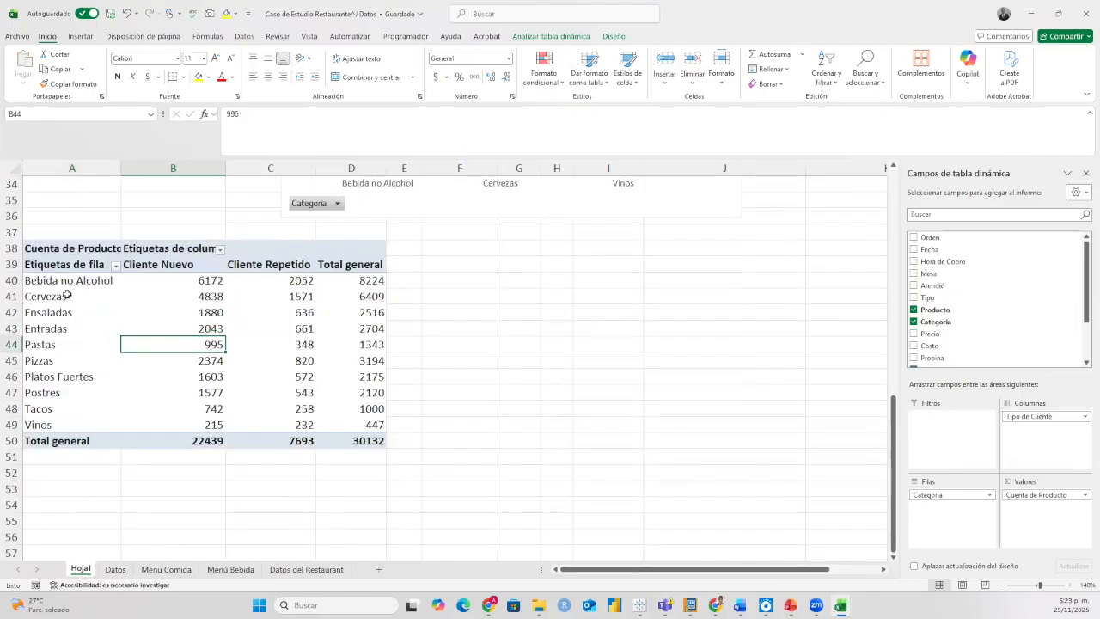
Copy the category by customer type pivot table in A38:D50 and paste it at A54.
{"action": "left_click_drag", "start_coordinate": [52, 248], "coordinate": [348, 439]}
{"action": "key", "text": "ctrl+c"}
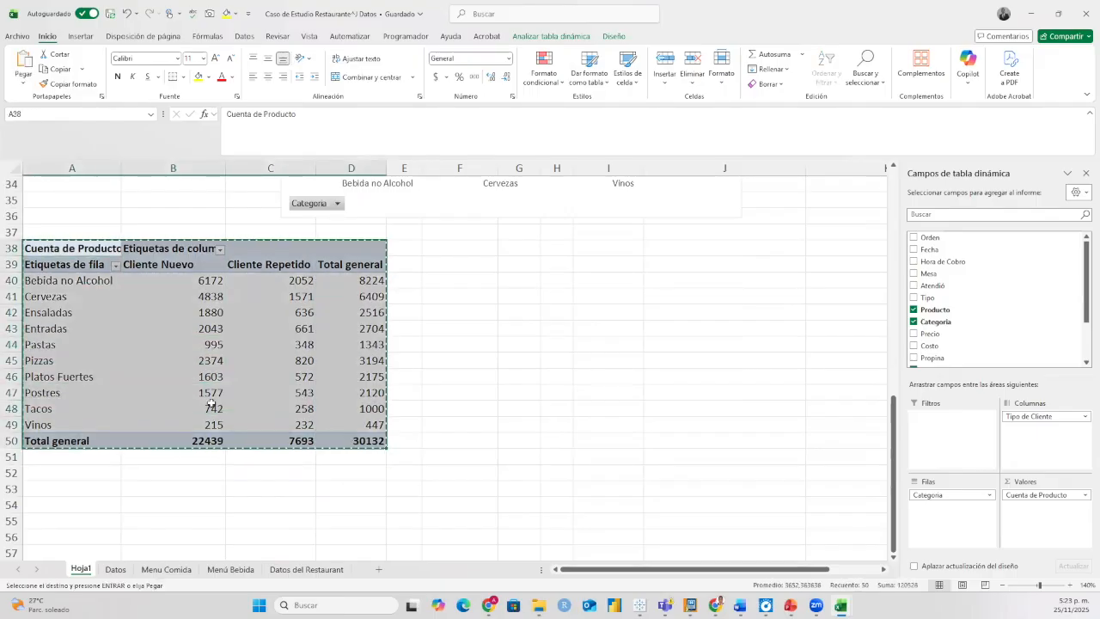
{"action": "scroll", "coordinate": [212, 404], "scroll_direction": "down", "scroll_amount": 2}
{"action": "left_click", "coordinate": [79, 408]}
{"action": "key", "text": "ctrl+v"}
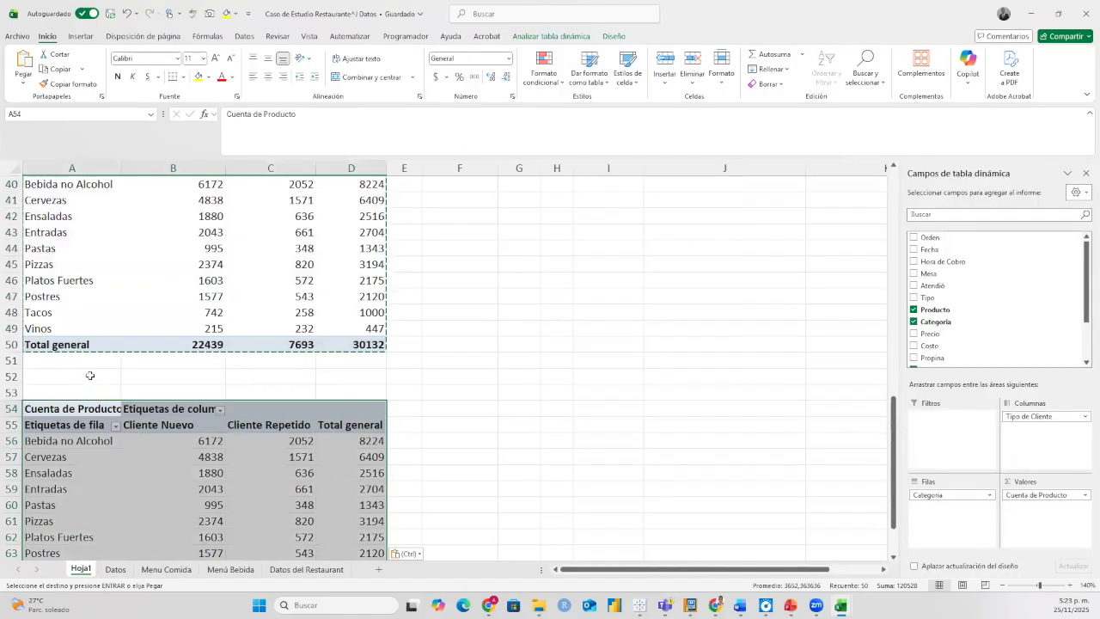
Delete the pasted pivot table copy in A54:D66.
{"action": "scroll", "coordinate": [95, 369], "scroll_direction": "down", "scroll_amount": 4}
{"action": "scroll", "coordinate": [107, 364], "scroll_direction": "up", "scroll_amount": 2}
{"action": "scroll", "coordinate": [113, 365], "scroll_direction": "down", "scroll_amount": 3}
{"action": "scroll", "coordinate": [119, 364], "scroll_direction": "up", "scroll_amount": 2}
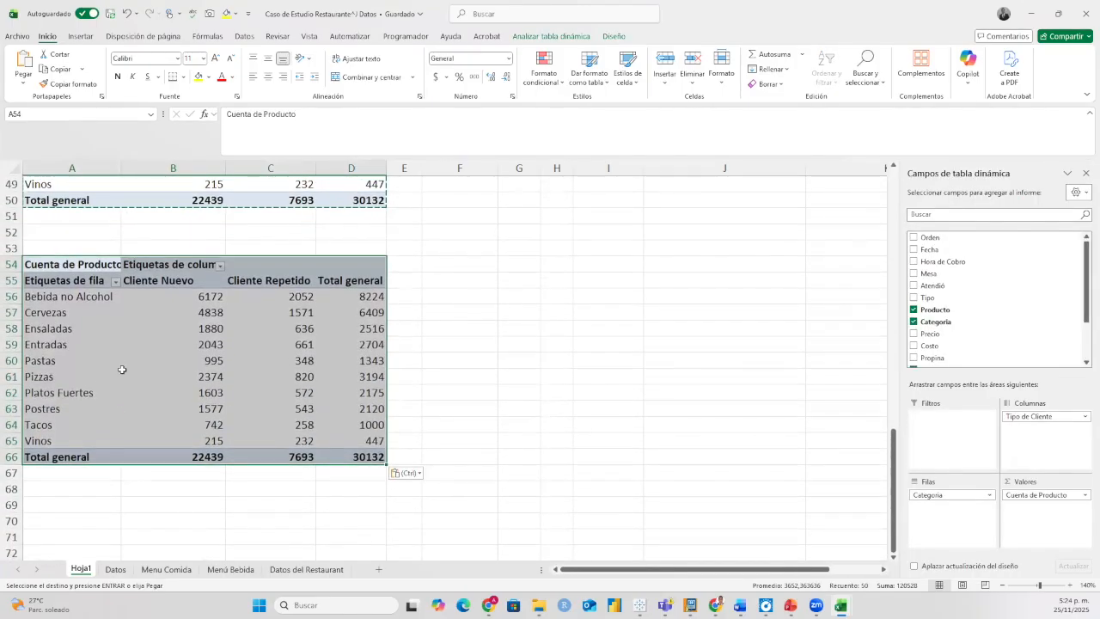
{"action": "key", "text": "Delete"}
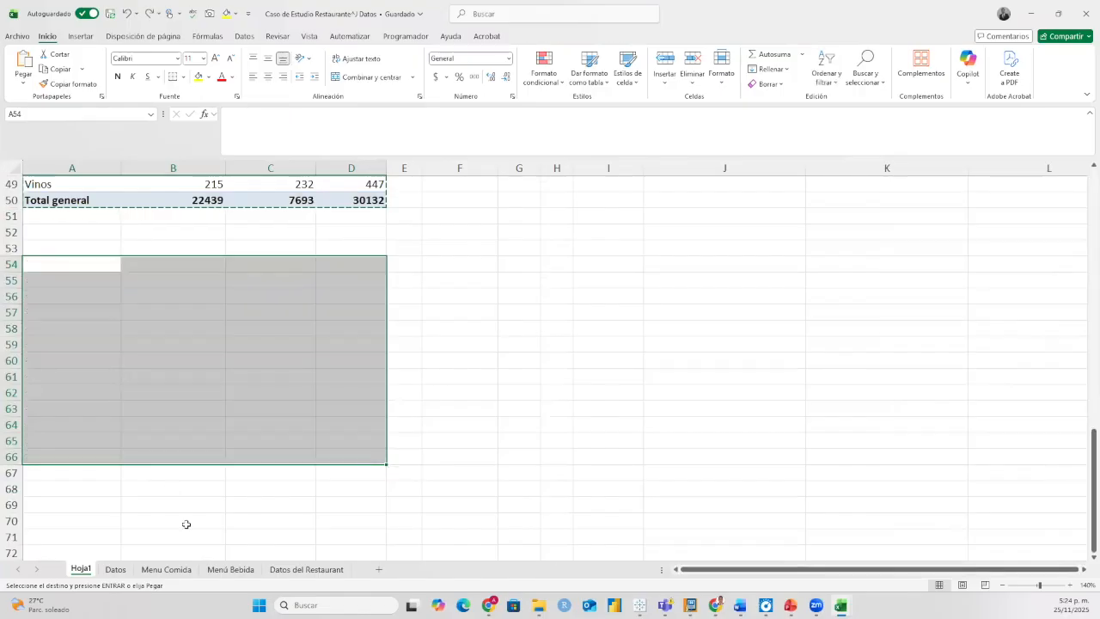
Insert a pivot table from the Datos range A1:L30133 into the existing sheet Hoja1 at cell A54.
{"action": "left_click", "coordinate": [116, 570]}
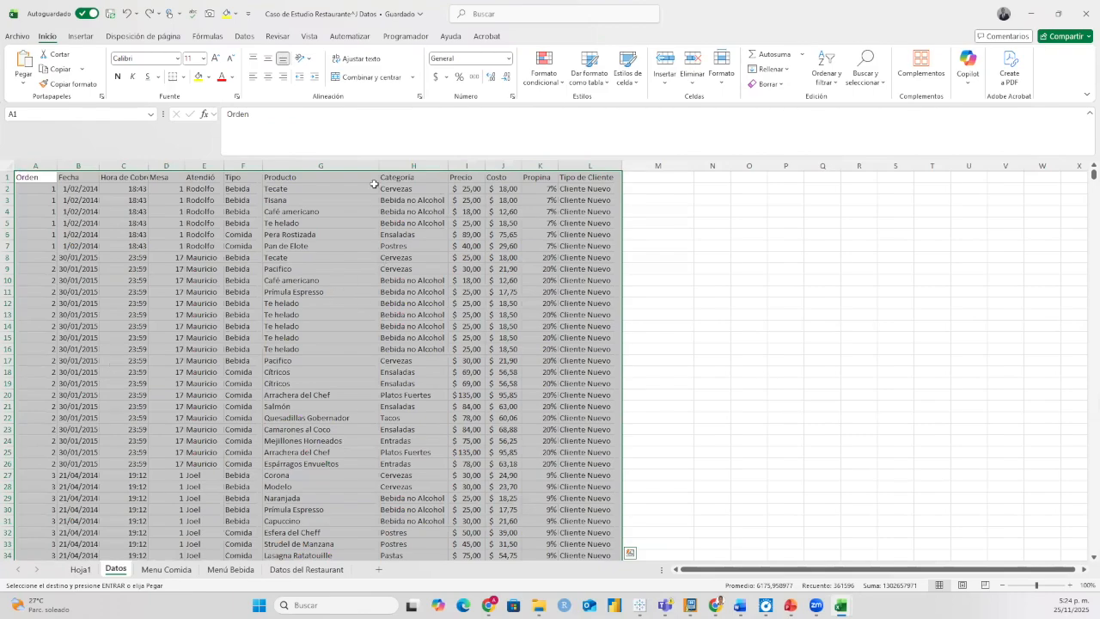
{"action": "left_click", "coordinate": [80, 36]}
{"action": "left_click", "coordinate": [26, 62]}
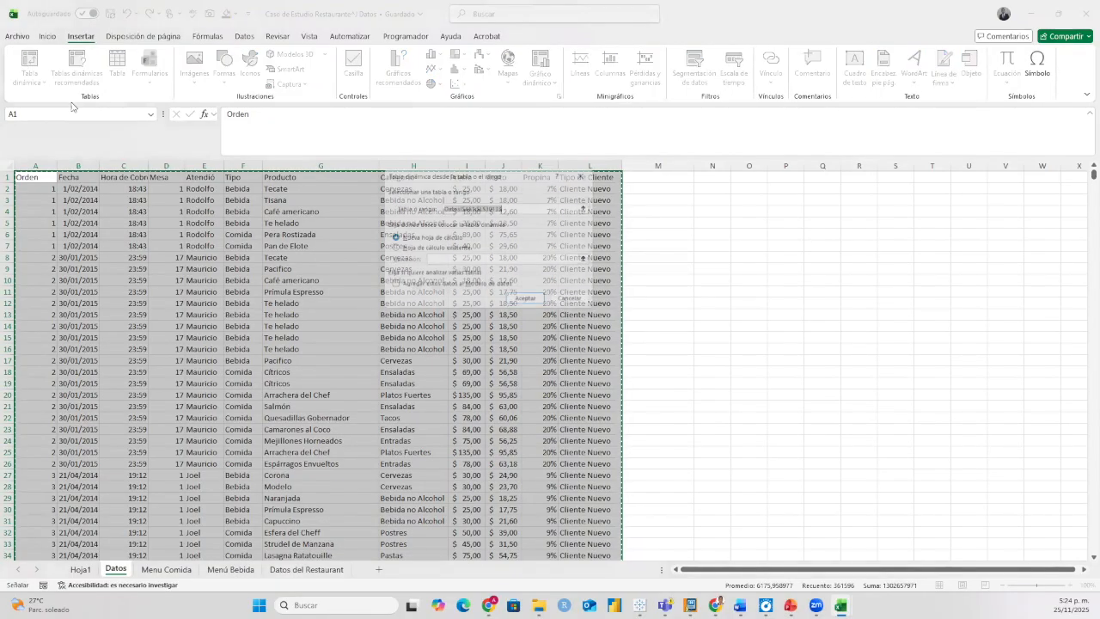
{"action": "left_click", "coordinate": [427, 248]}
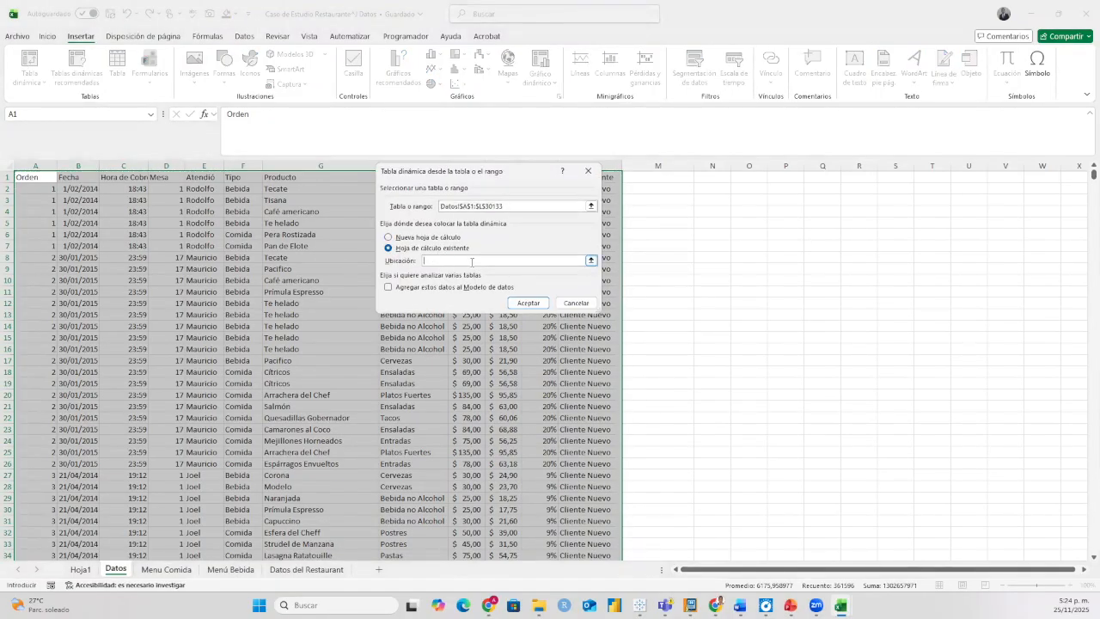
{"action": "left_click", "coordinate": [591, 259]}
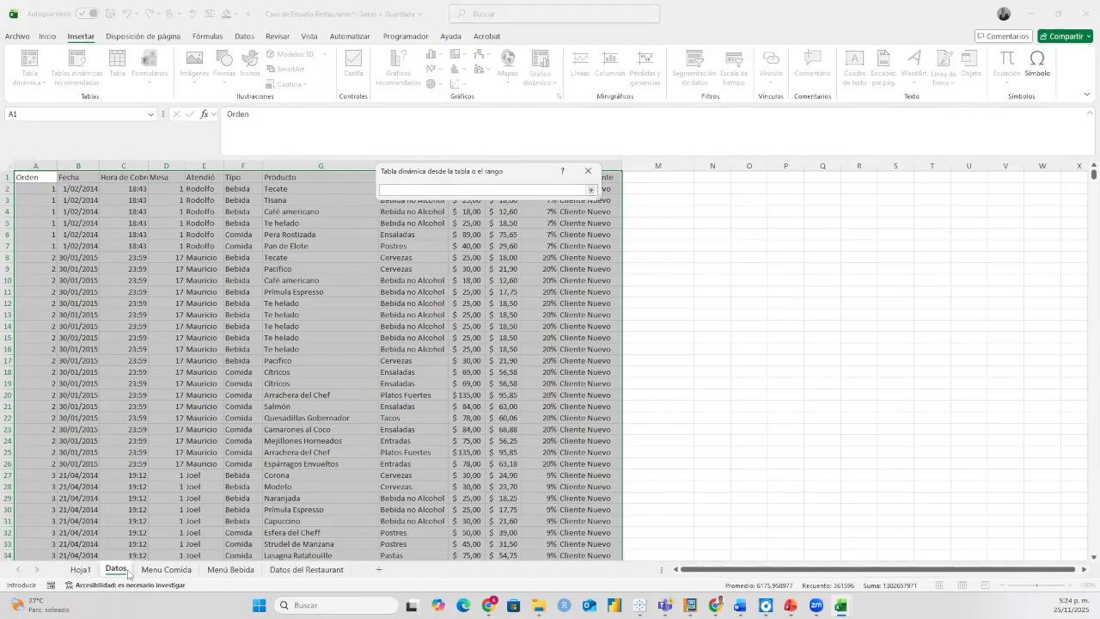
{"action": "left_click", "coordinate": [80, 569]}
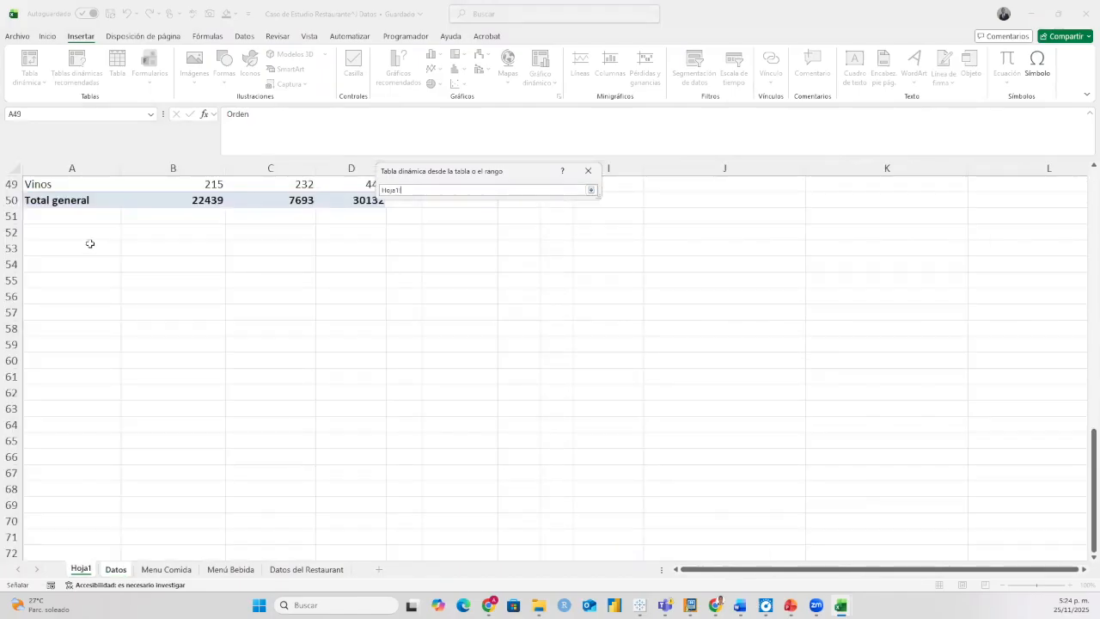
{"action": "left_click", "coordinate": [76, 264]}
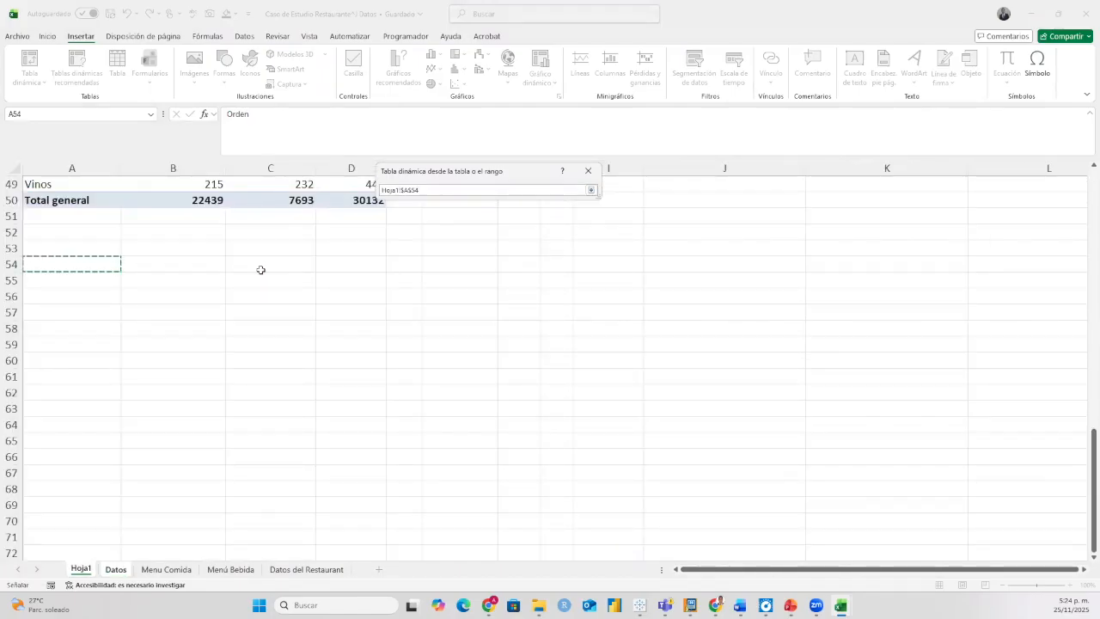
{"action": "left_click", "coordinate": [591, 190]}
{"action": "left_click", "coordinate": [534, 303]}
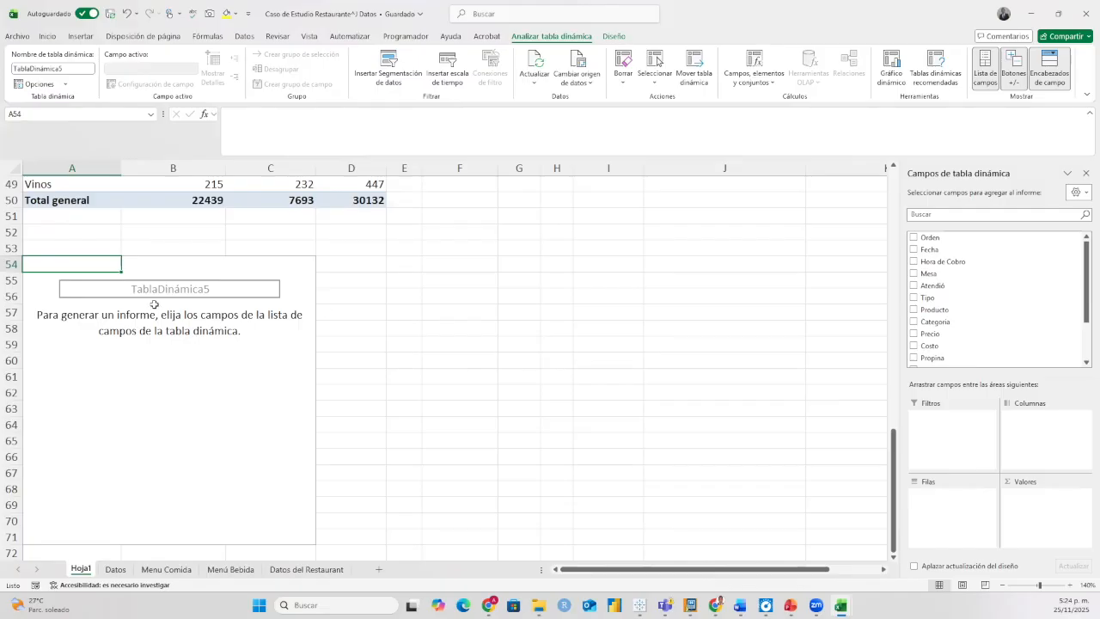
Lay out the new pivot table with only the months of Fecha as rows, Tipo as columns and the count of Tipo as values.
{"action": "left_click_drag", "start_coordinate": [939, 250], "coordinate": [963, 511]}
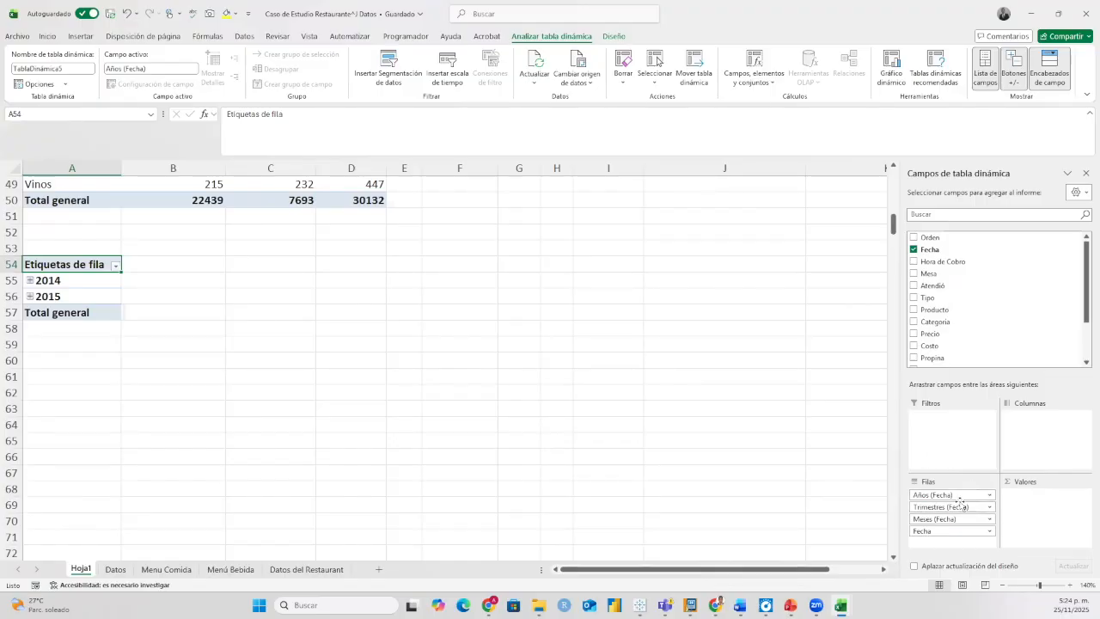
{"action": "left_click_drag", "start_coordinate": [962, 496], "coordinate": [874, 499]}
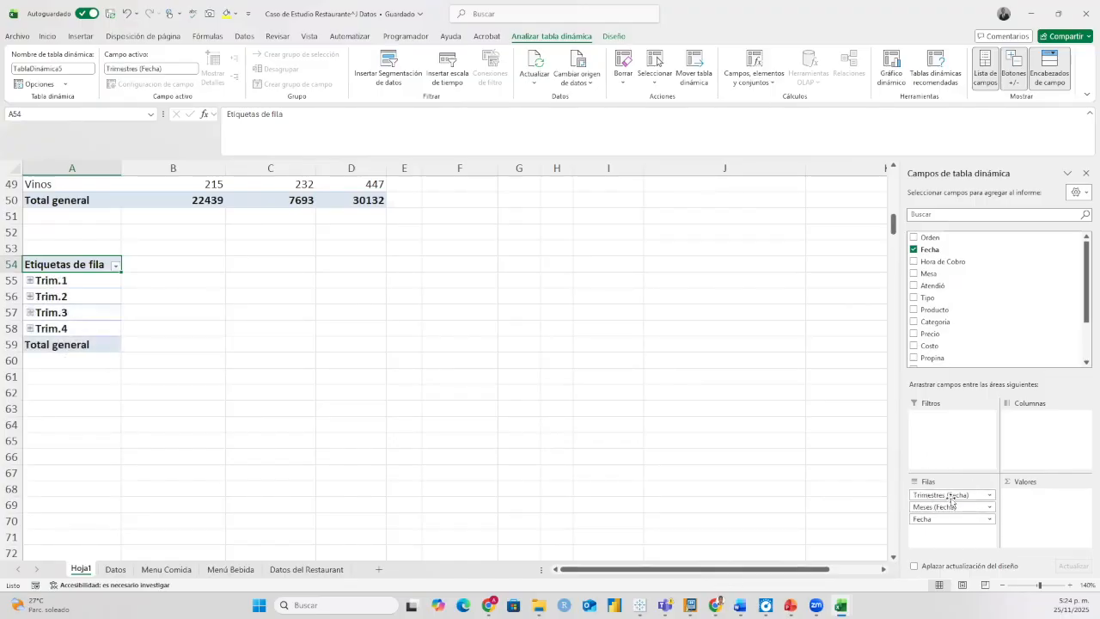
{"action": "left_click_drag", "start_coordinate": [951, 497], "coordinate": [862, 497]}
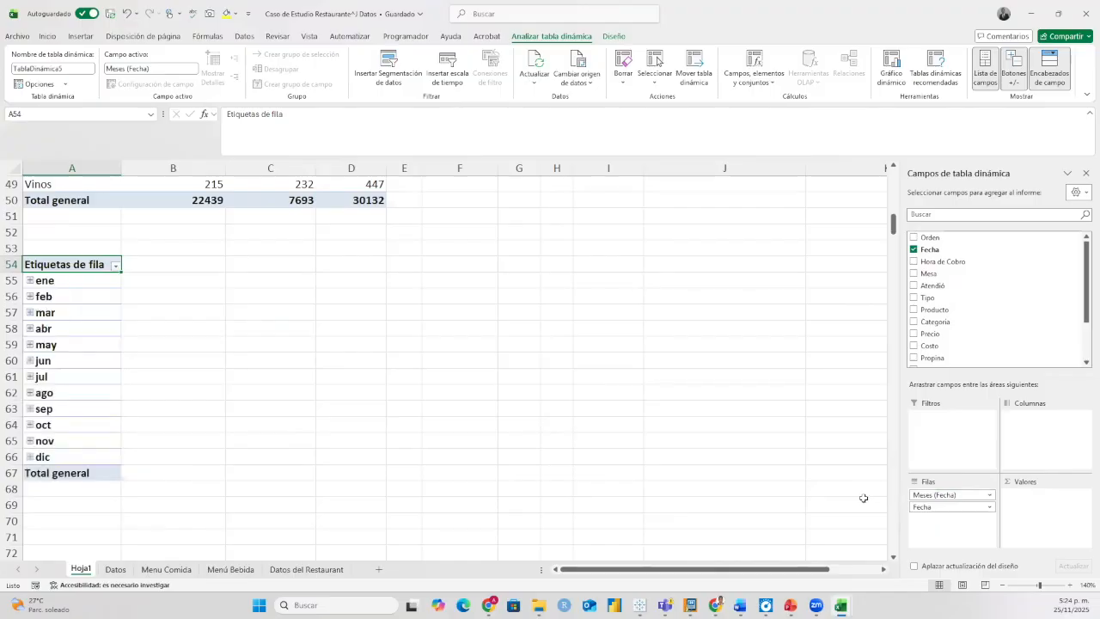
{"action": "left_click_drag", "start_coordinate": [940, 506], "coordinate": [843, 510]}
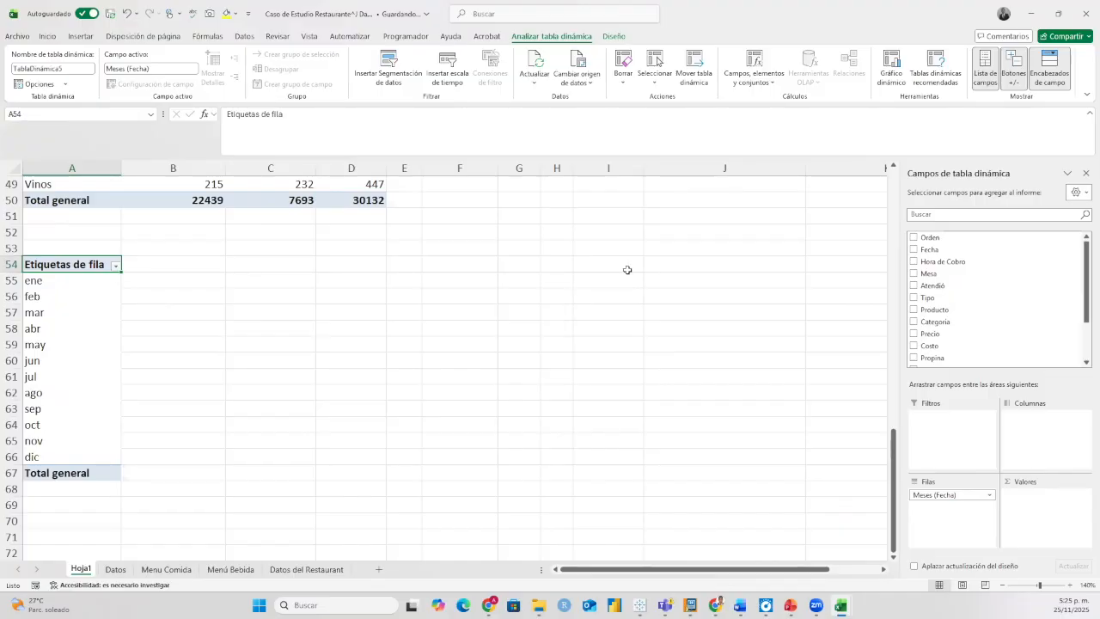
{"action": "left_click_drag", "start_coordinate": [923, 304], "coordinate": [1031, 430]}
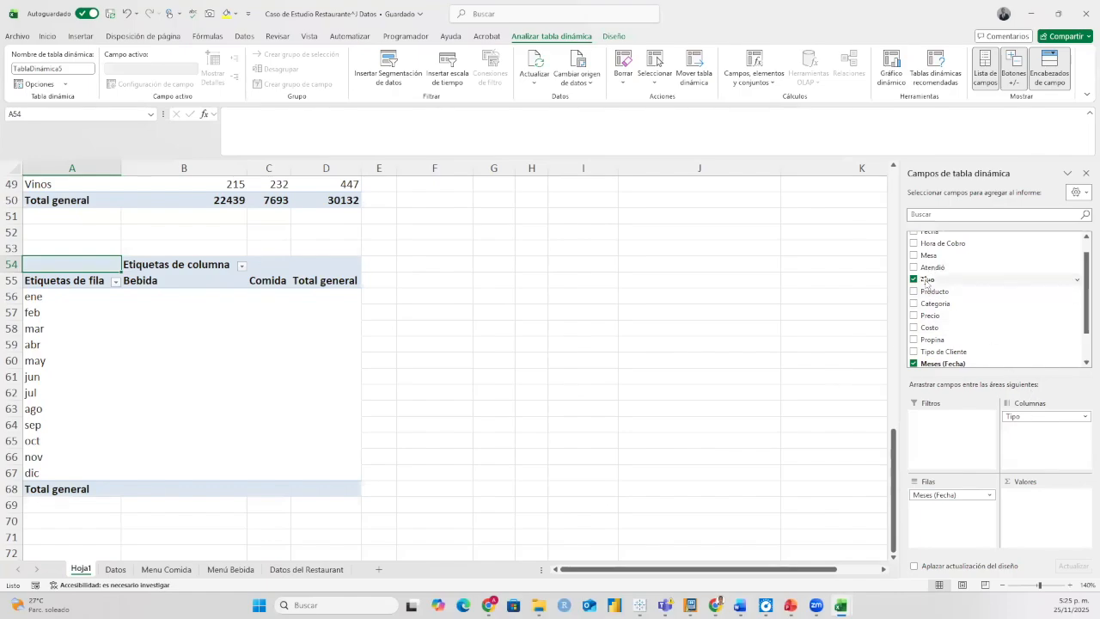
{"action": "left_click_drag", "start_coordinate": [938, 281], "coordinate": [1038, 507]}
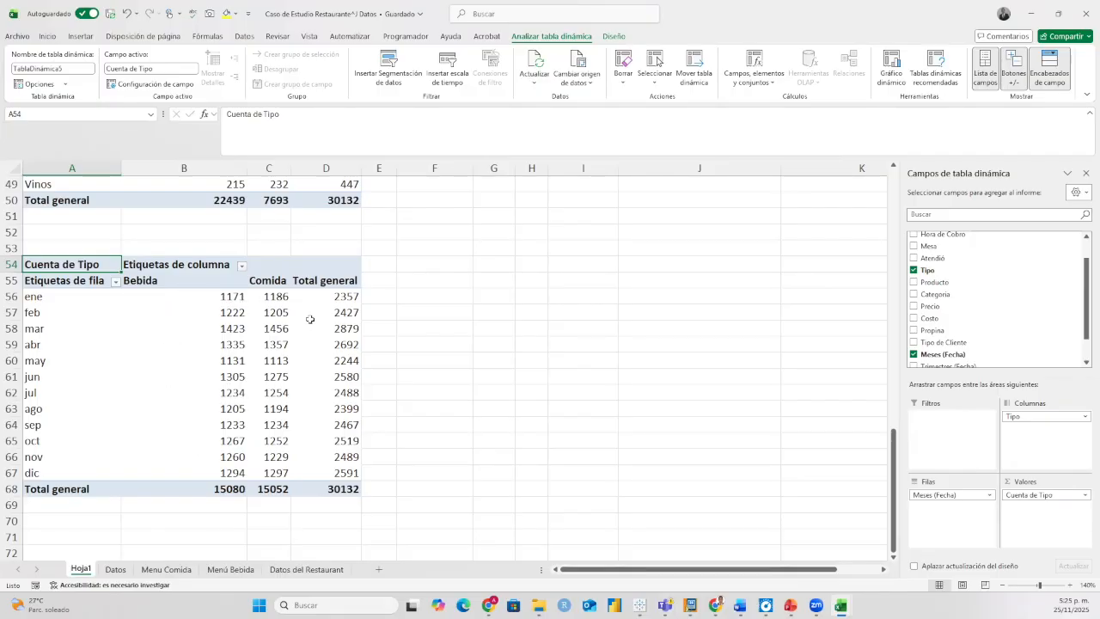
Remove the grand total row and the grand total column from the month by Tipo pivot table.
{"action": "mouse_move", "coordinate": [341, 491]}
{"action": "left_click", "coordinate": [74, 491]}
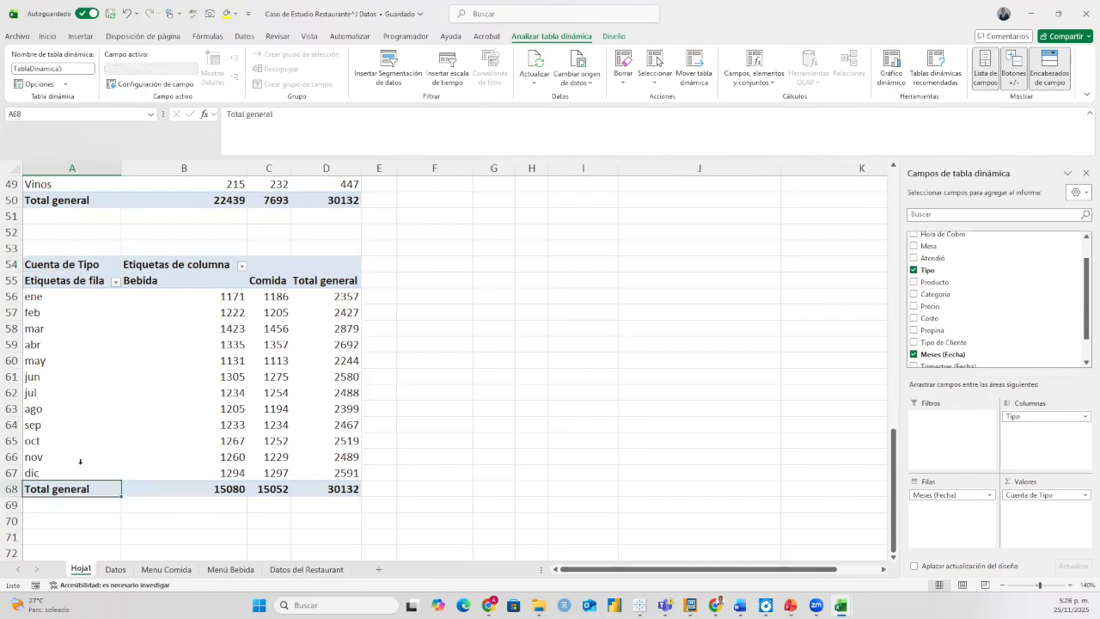
{"action": "right_click", "coordinate": [92, 490]}
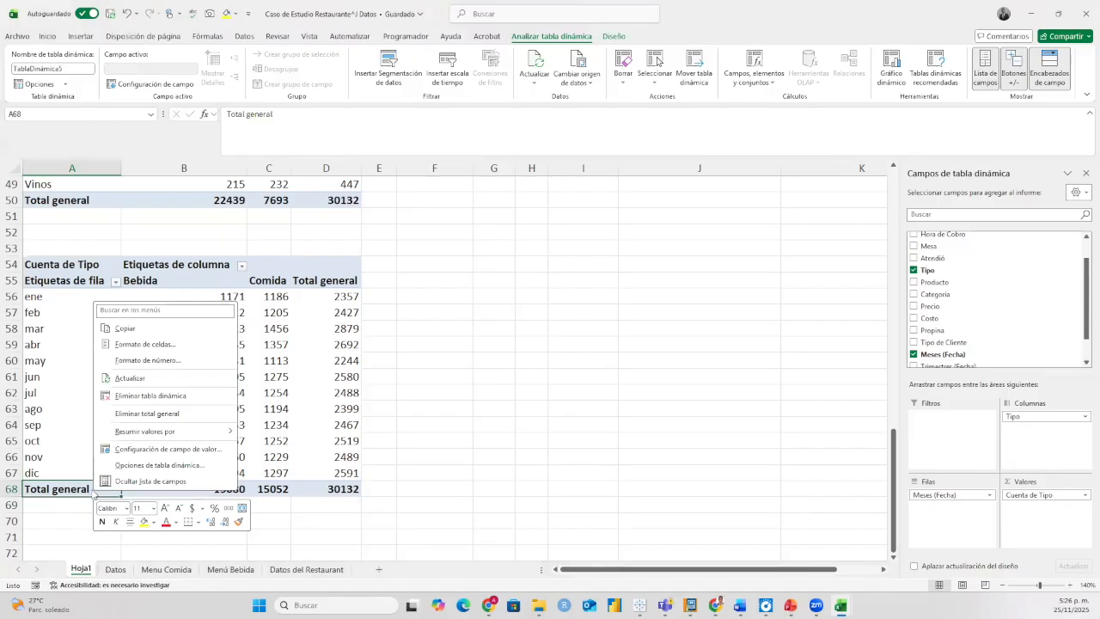
{"action": "left_click", "coordinate": [148, 413]}
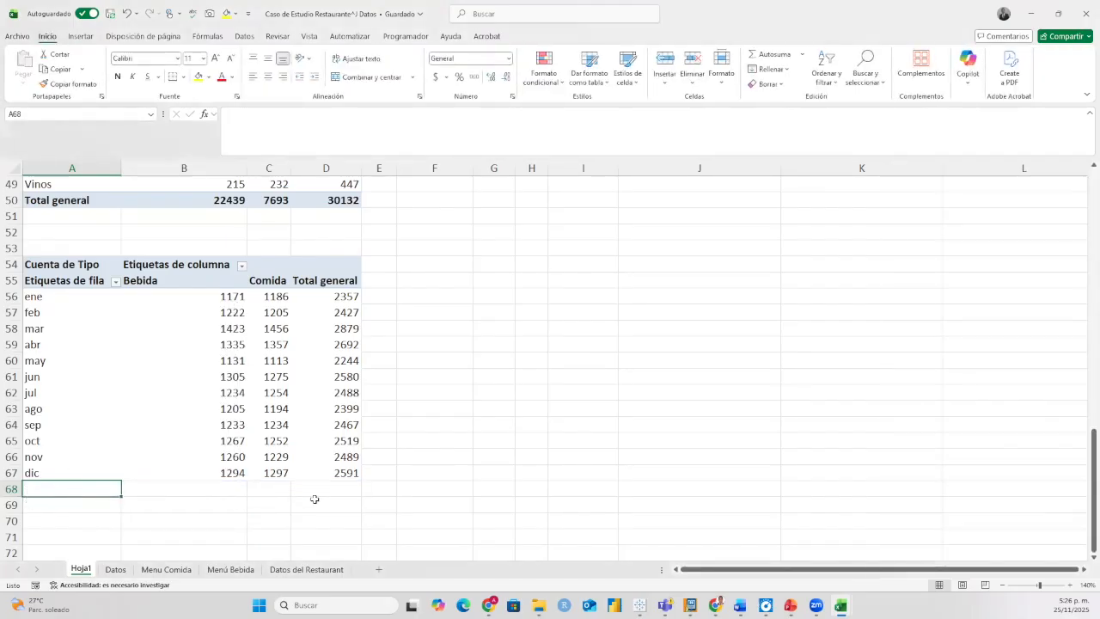
{"action": "left_click", "coordinate": [325, 281]}
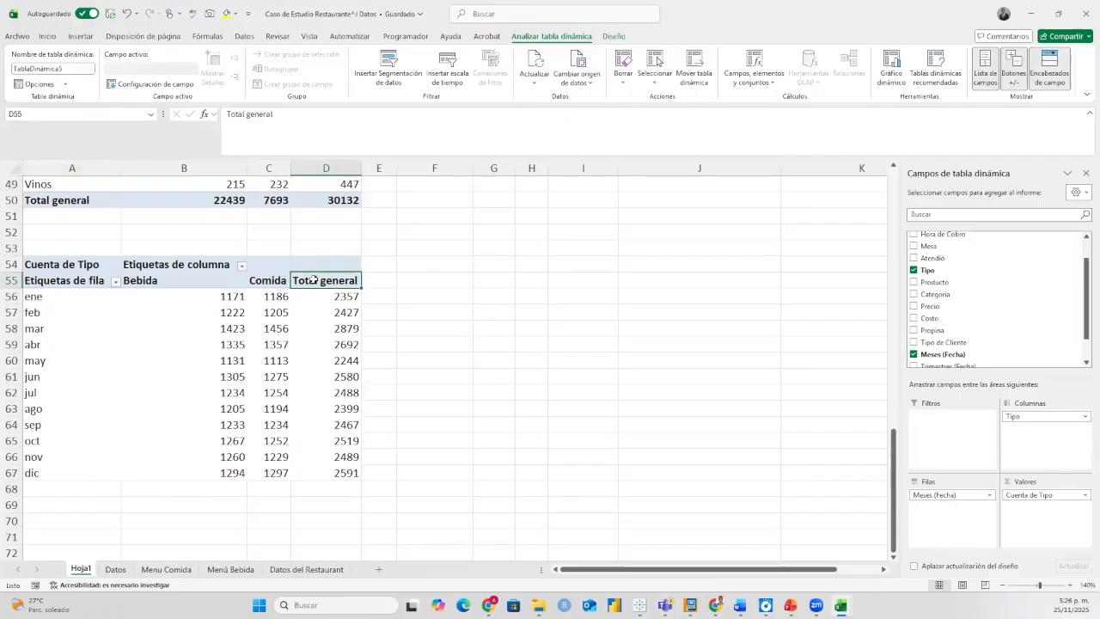
{"action": "right_click", "coordinate": [314, 278]}
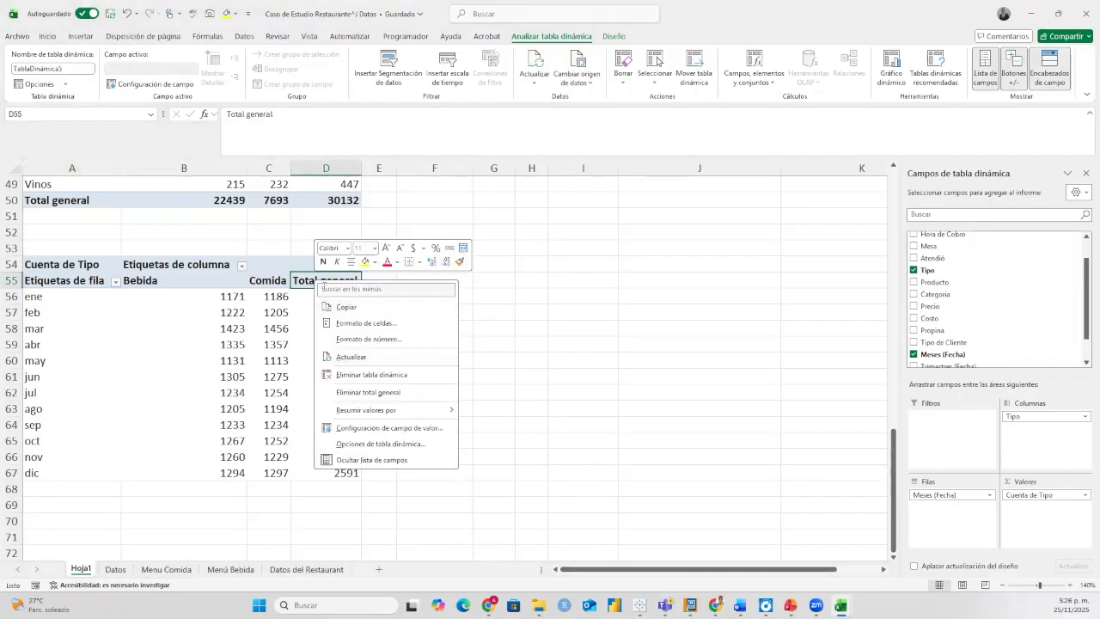
{"action": "left_click", "coordinate": [363, 394]}
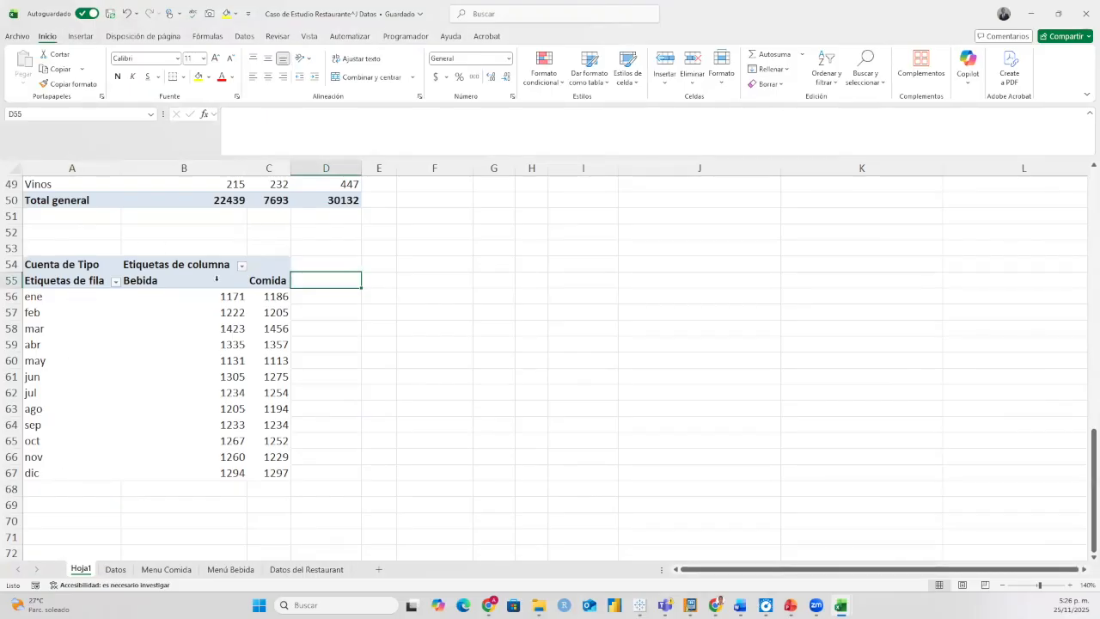
Insert a line pivot chart (Líneas) for the month by Tipo pivot table and place it beside the table.
{"action": "mouse_move", "coordinate": [217, 291]}
{"action": "left_click", "coordinate": [125, 297]}
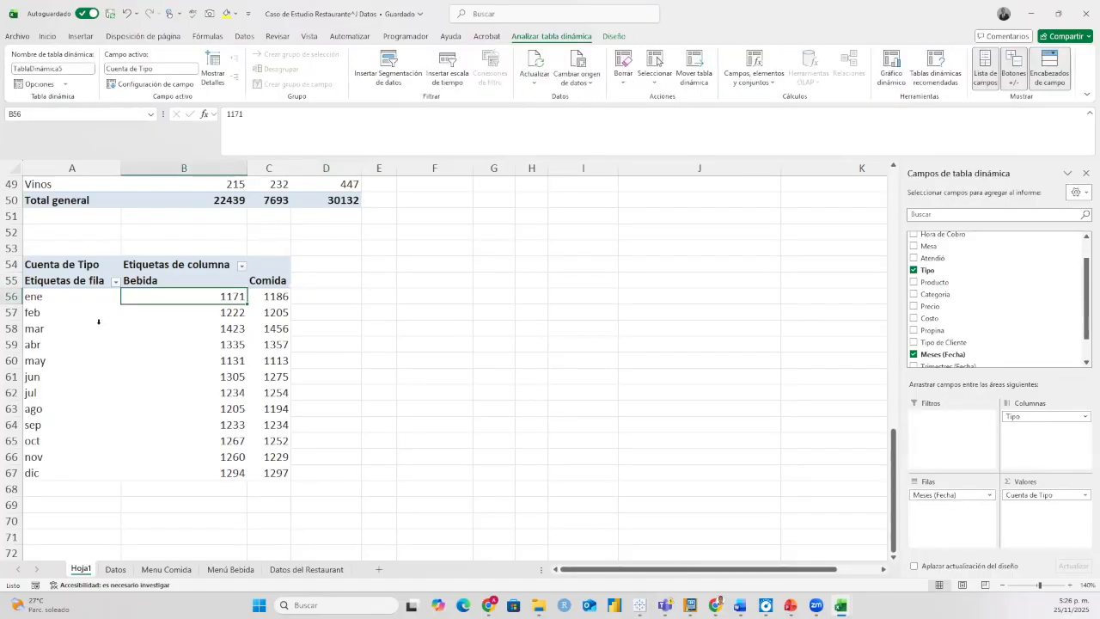
{"action": "left_click", "coordinate": [99, 321]}
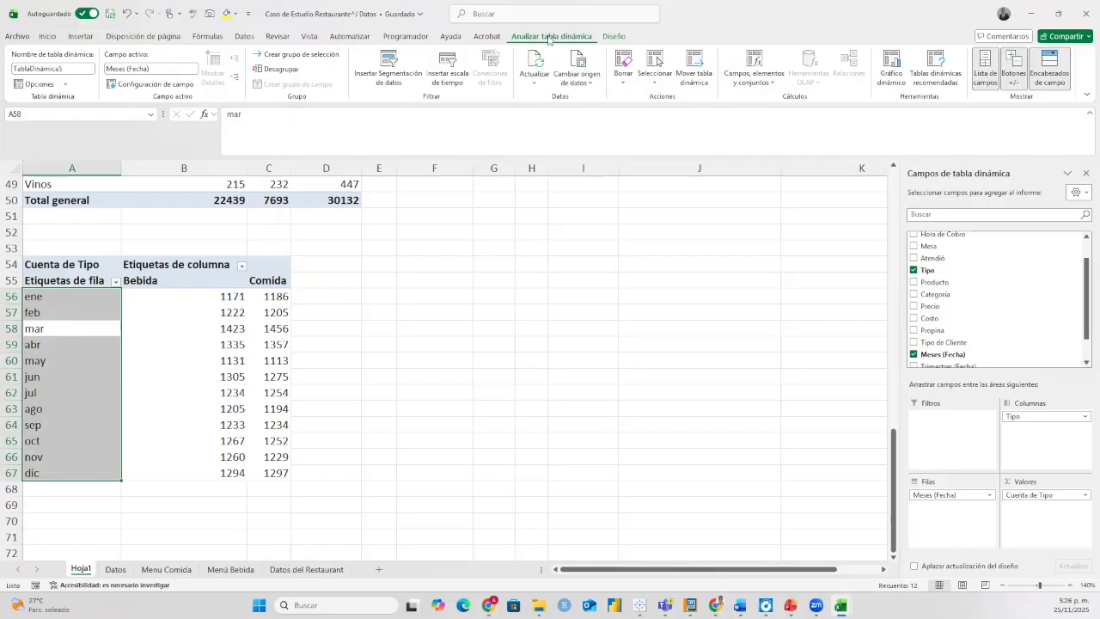
{"action": "left_click", "coordinate": [893, 64]}
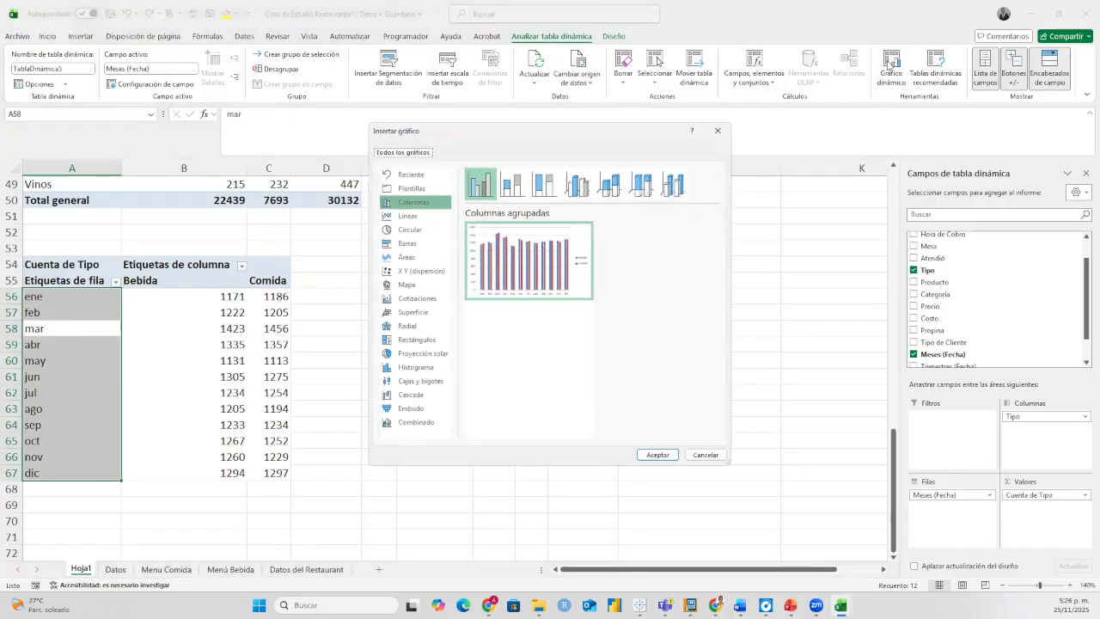
{"action": "left_click", "coordinate": [398, 216]}
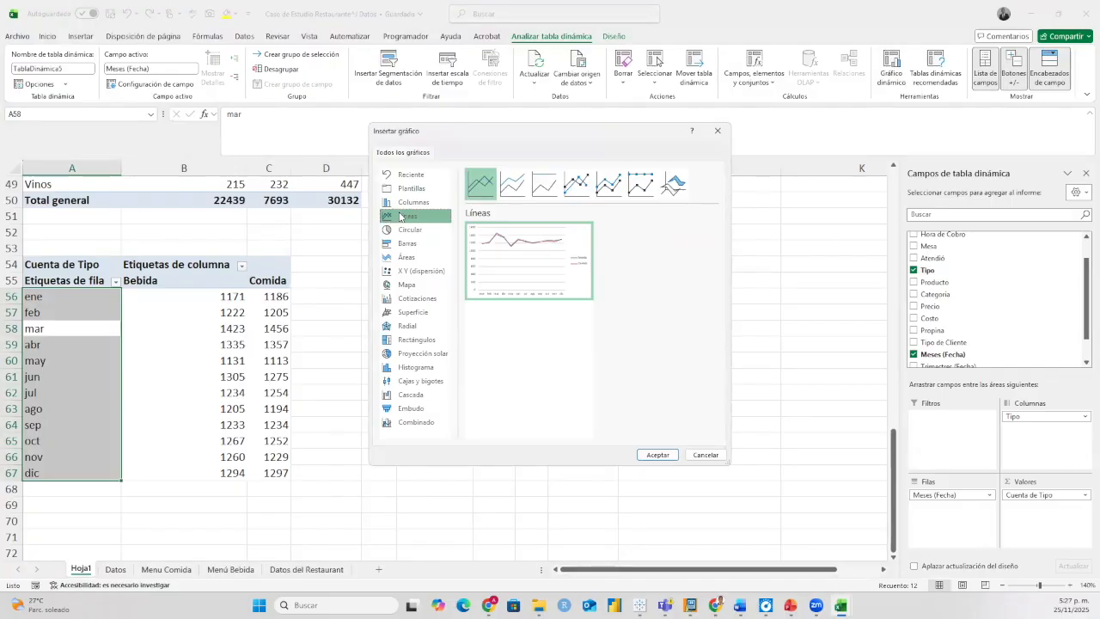
{"action": "mouse_move", "coordinate": [559, 249]}
{"action": "left_click", "coordinate": [658, 455]}
{"action": "left_click_drag", "start_coordinate": [567, 262], "coordinate": [646, 240]}
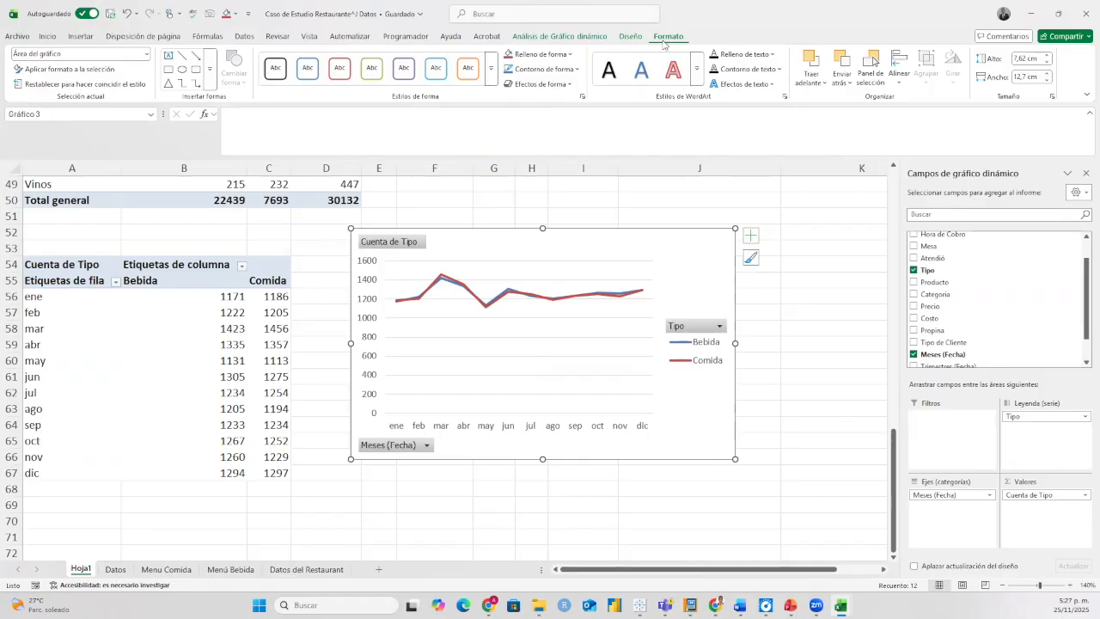
Apply the chart style with hollow markers and a shaded plot area to the line chart, and remove its horizontal gridlines.
{"action": "left_click", "coordinate": [637, 38]}
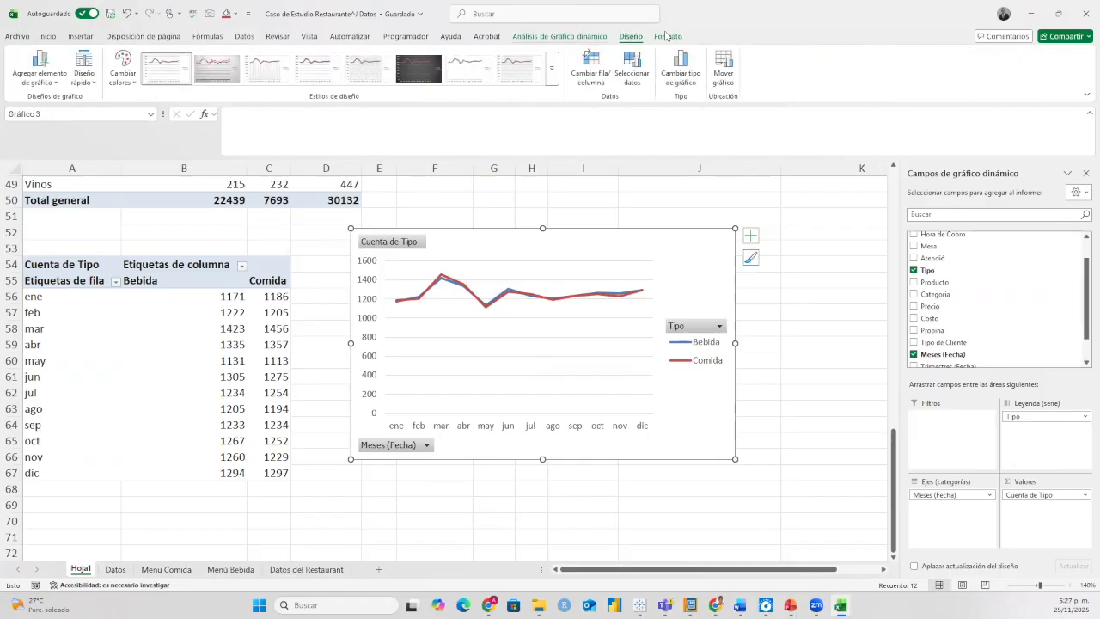
{"action": "left_click", "coordinate": [551, 69]}
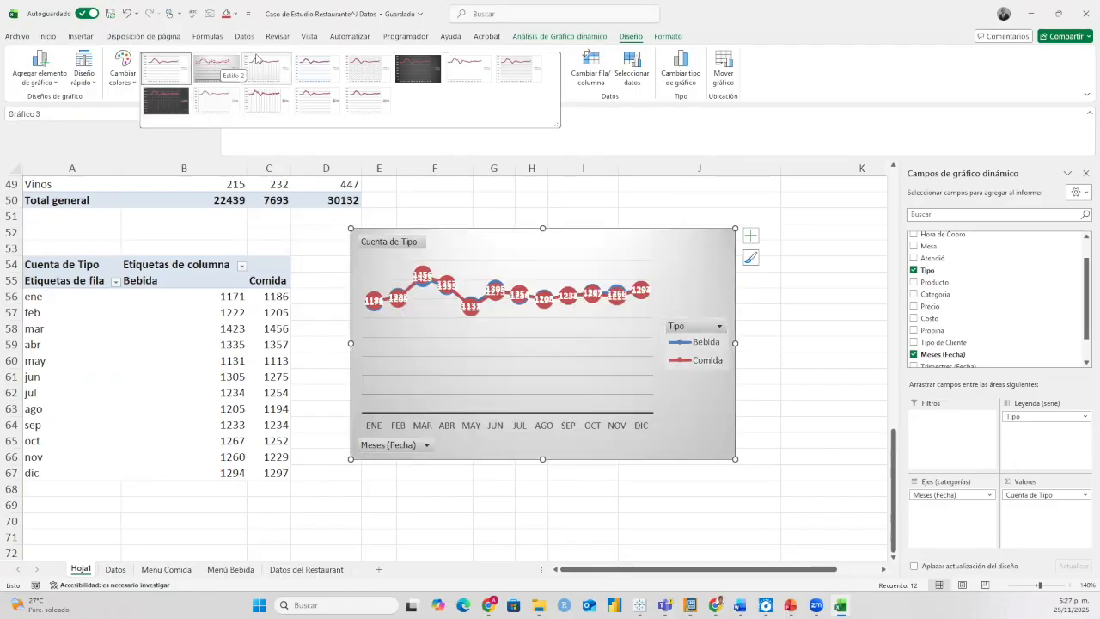
{"action": "left_click", "coordinate": [366, 68]}
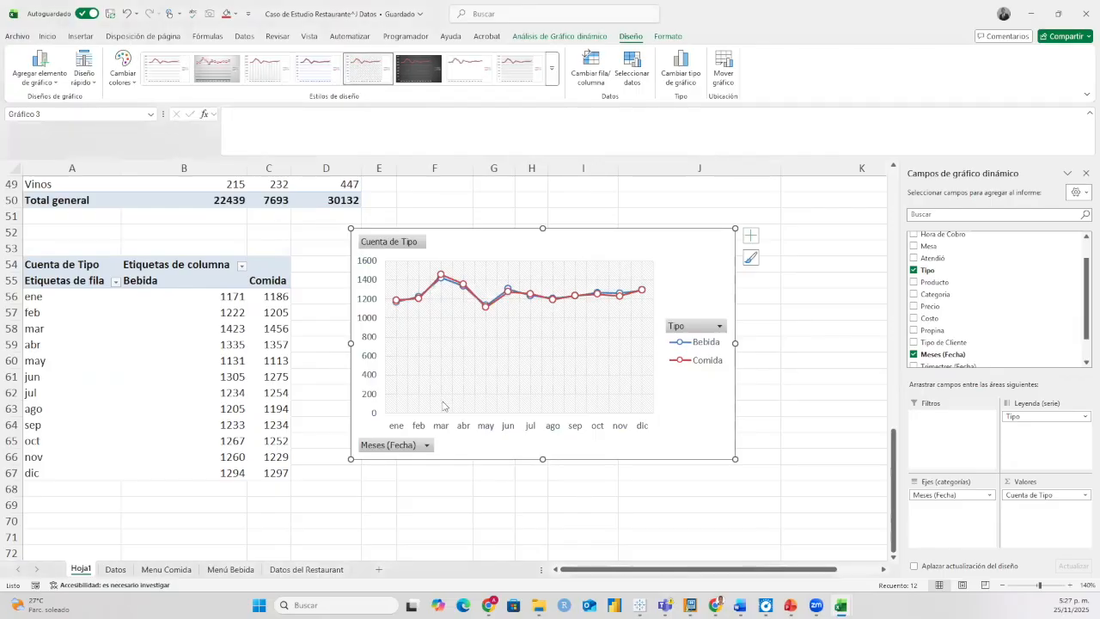
{"action": "left_click", "coordinate": [511, 351]}
{"action": "left_click", "coordinate": [488, 401]}
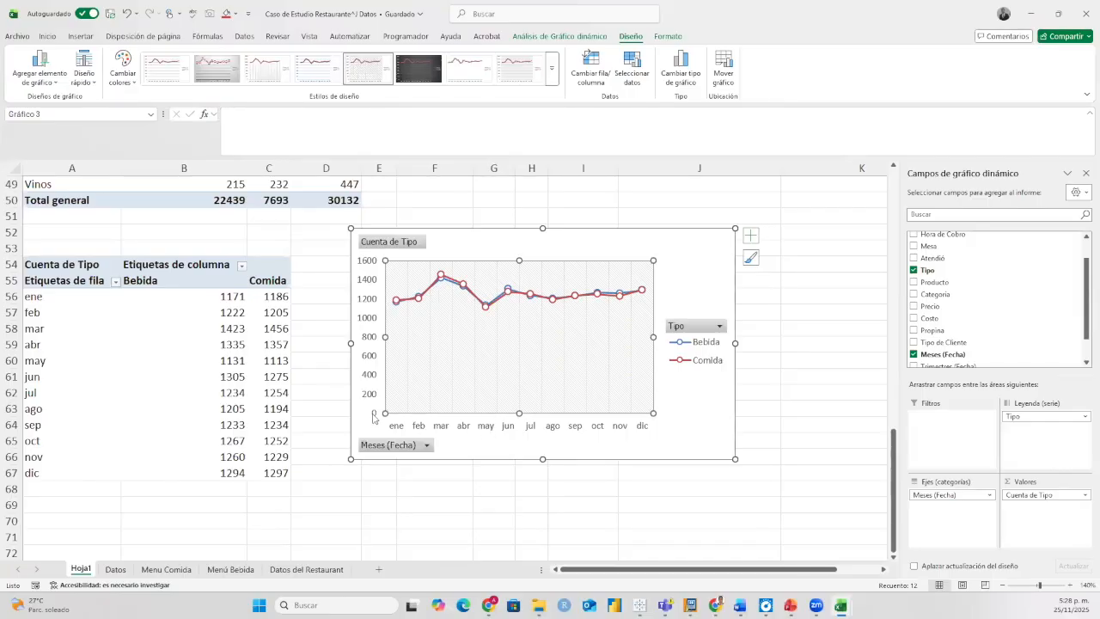
Set the line chart's vertical axis minimum to 1000 and move the chart slightly farther from the pivot table.
{"action": "left_click", "coordinate": [368, 346]}
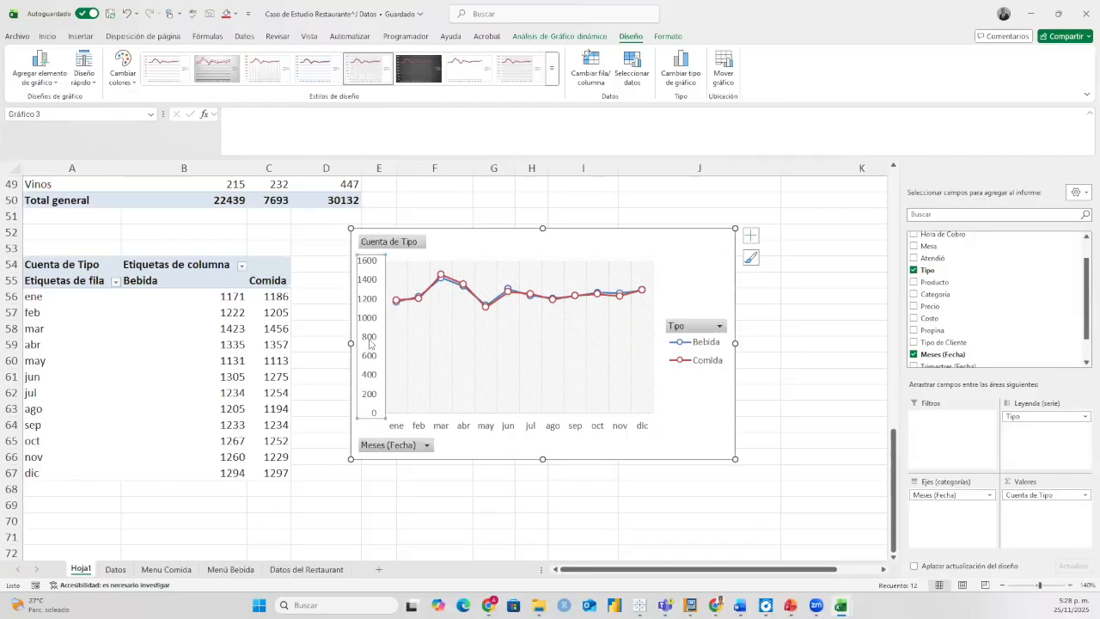
{"action": "double_click", "coordinate": [370, 343]}
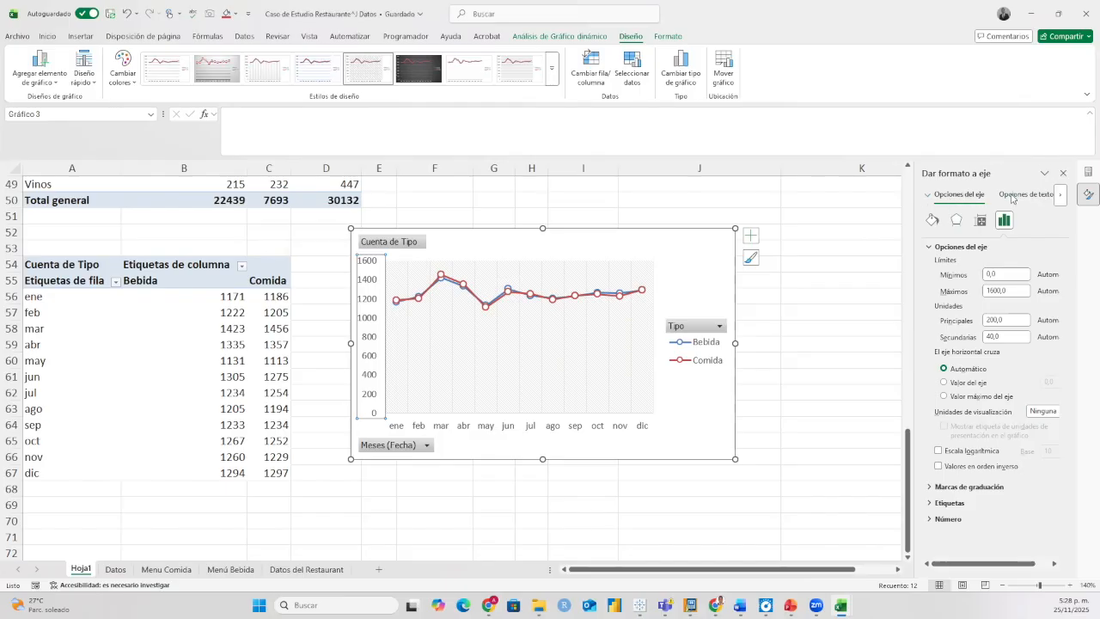
{"action": "left_click", "coordinate": [1004, 276]}
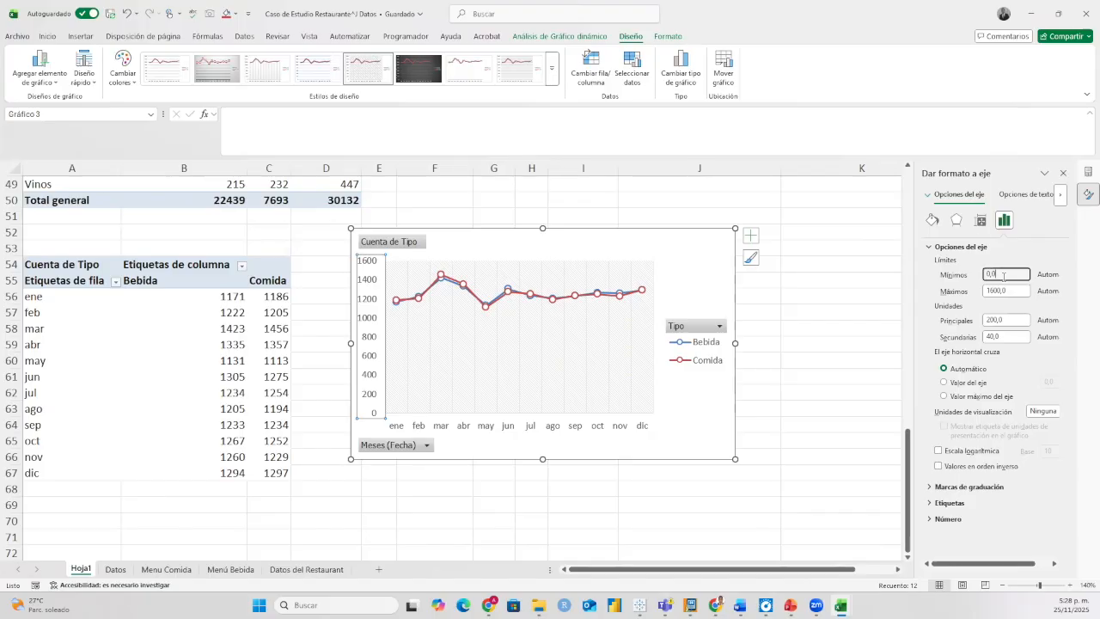
{"action": "double_click", "coordinate": [980, 274]}
{"action": "key", "text": "Return"}
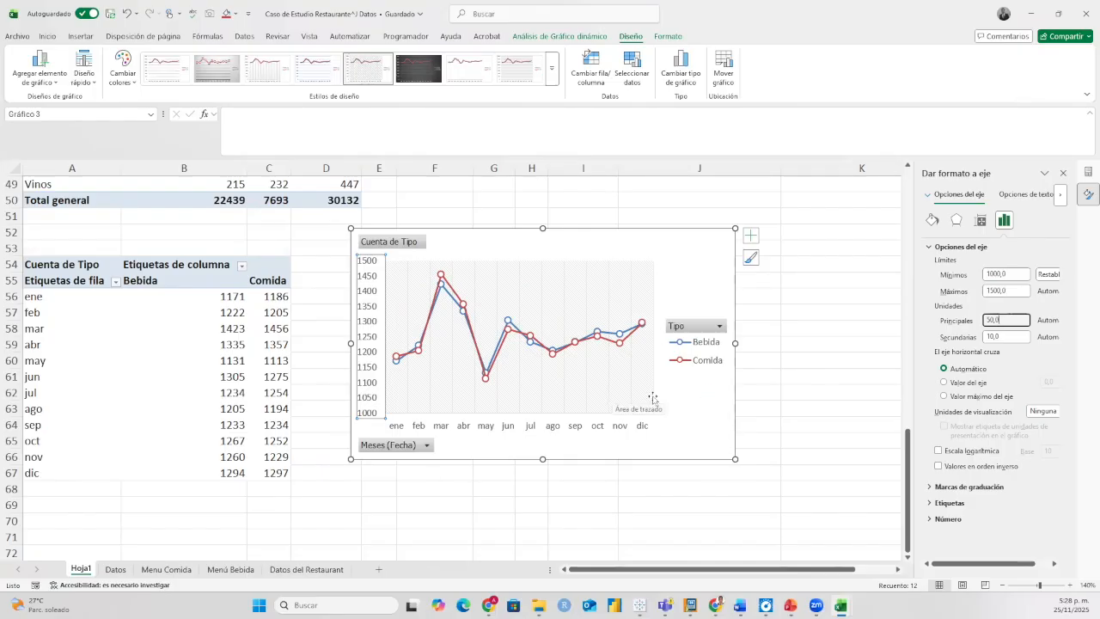
{"action": "left_click", "coordinate": [680, 398]}
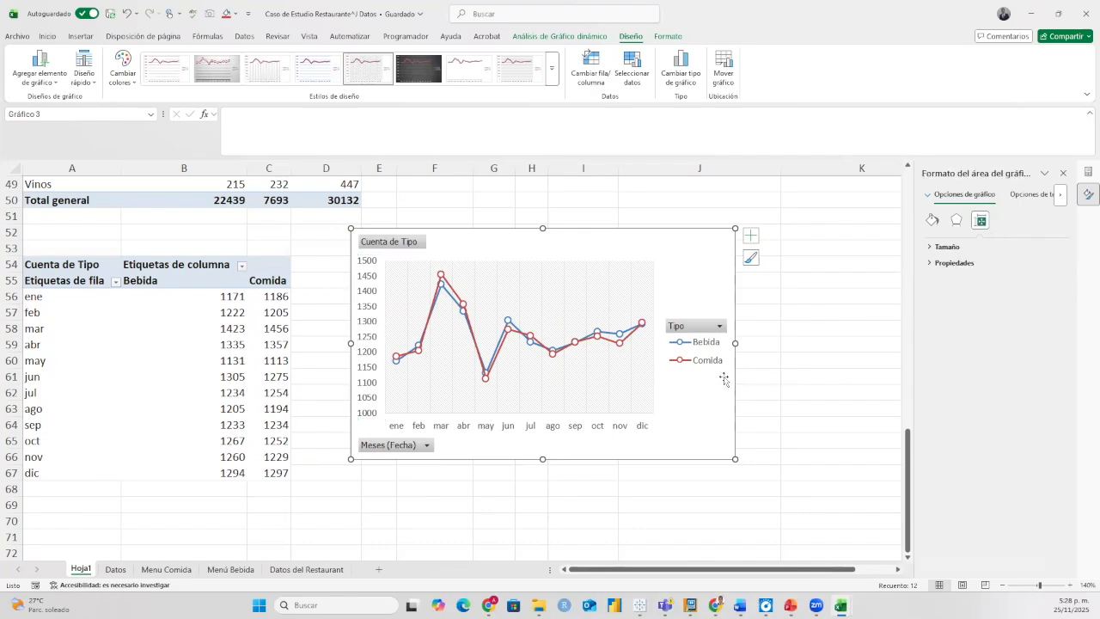
{"action": "left_click_drag", "start_coordinate": [731, 382], "coordinate": [774, 378]}
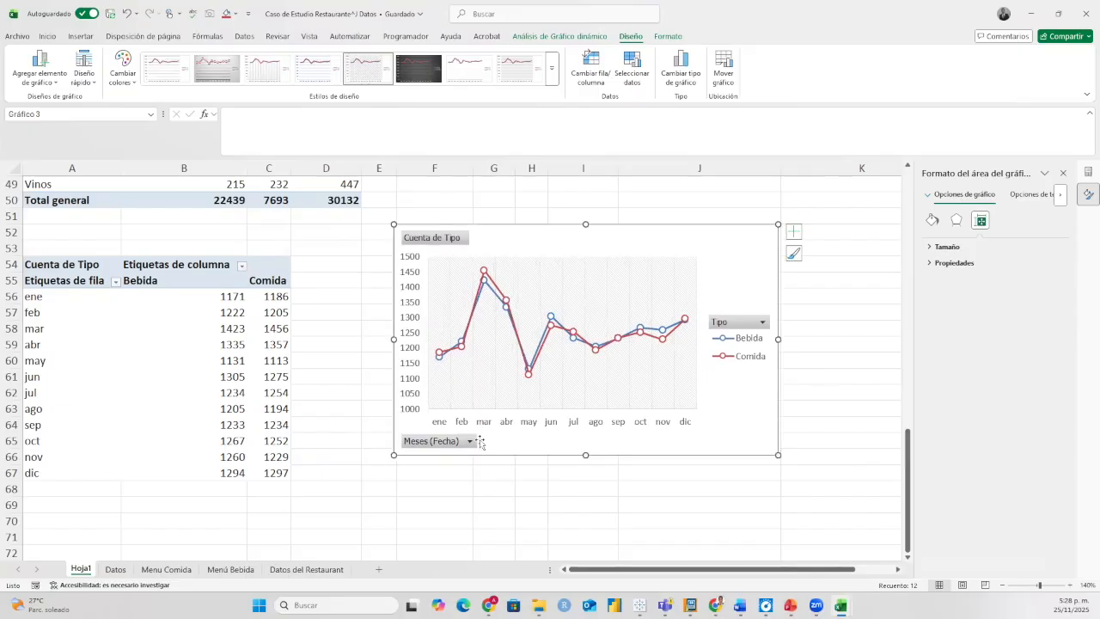